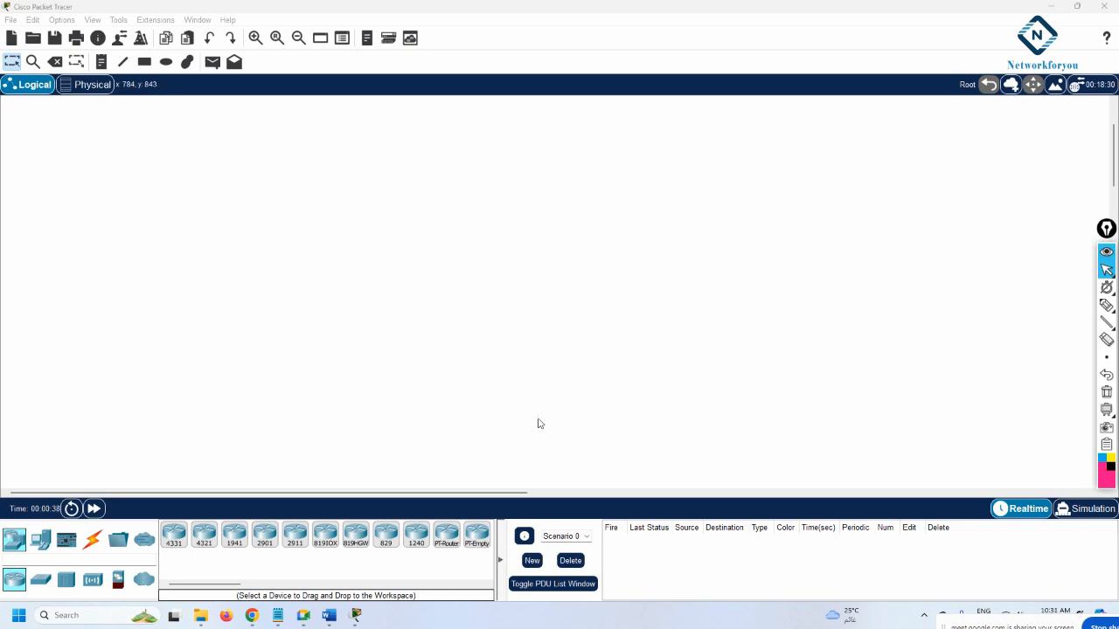
# Place a 2811 router on the workspace with a 2960 switch below it
pyautogui.moveTo(174, 585); pyautogui.dragTo(222, 584)
pyautogui.moveTo(382, 535); pyautogui.dragTo(377, 148)
pyautogui.click(40, 580)
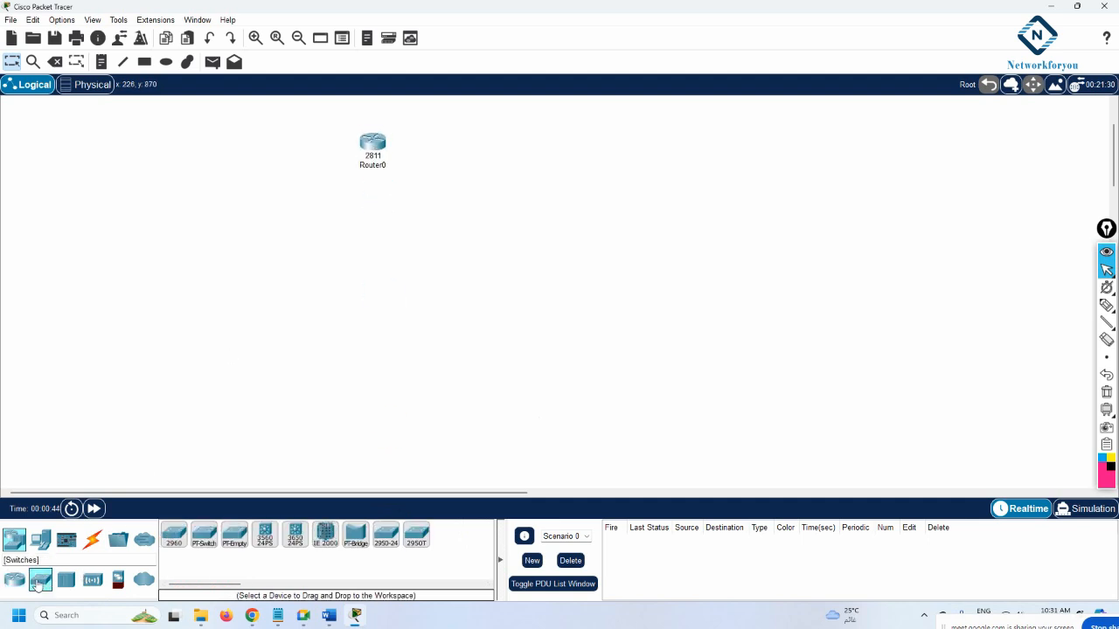
pyautogui.moveTo(173, 535); pyautogui.dragTo(383, 256)
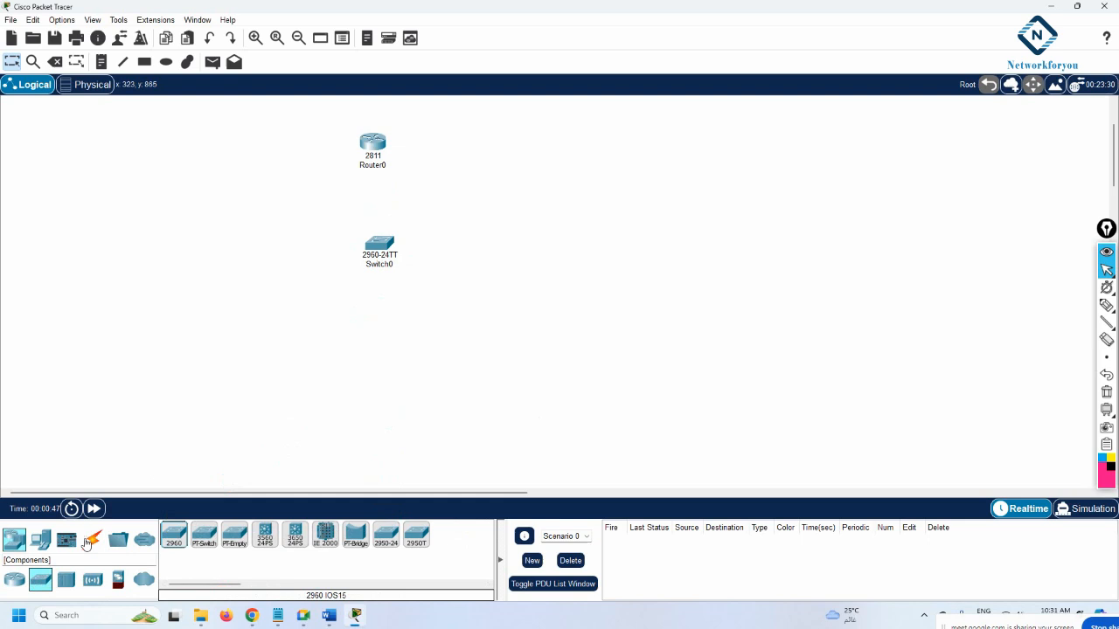
# Place five generic PCs, PC0 to PC4, in a row beneath the switch
pyautogui.click(41, 539)
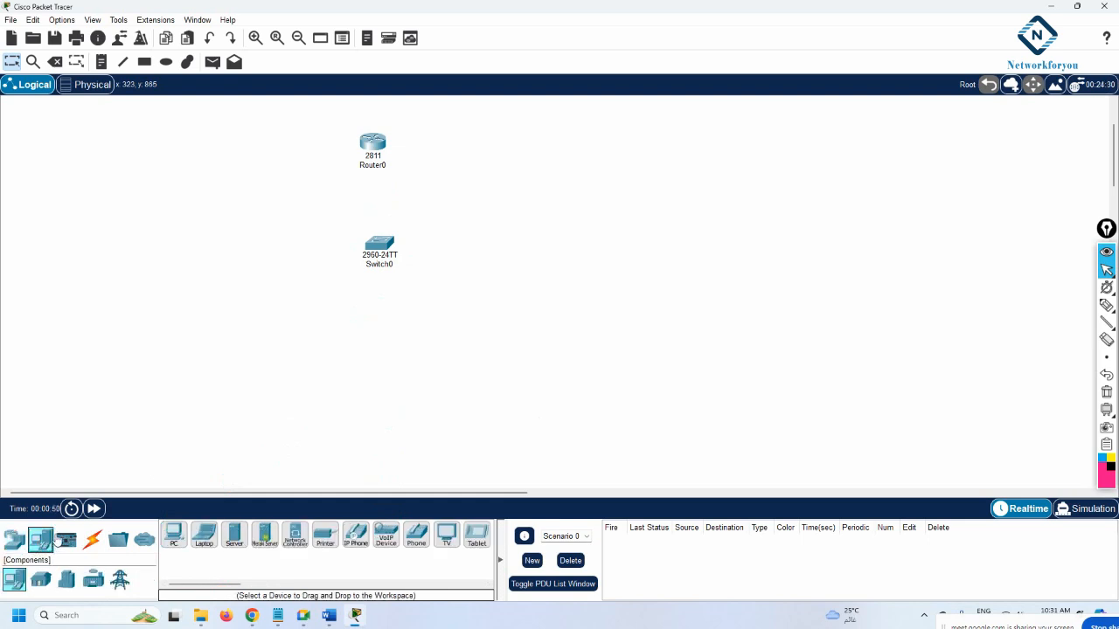
pyautogui.click(174, 535)
pyautogui.click(253, 326)
pyautogui.click(319, 325)
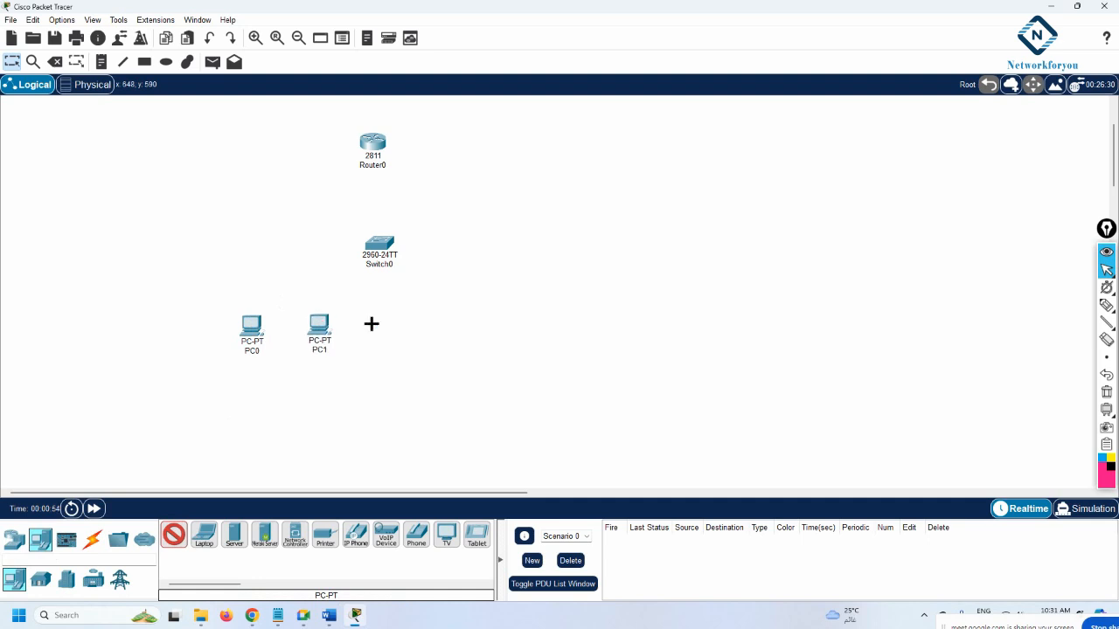
pyautogui.click(382, 325)
pyautogui.click(459, 323)
pyautogui.click(521, 322)
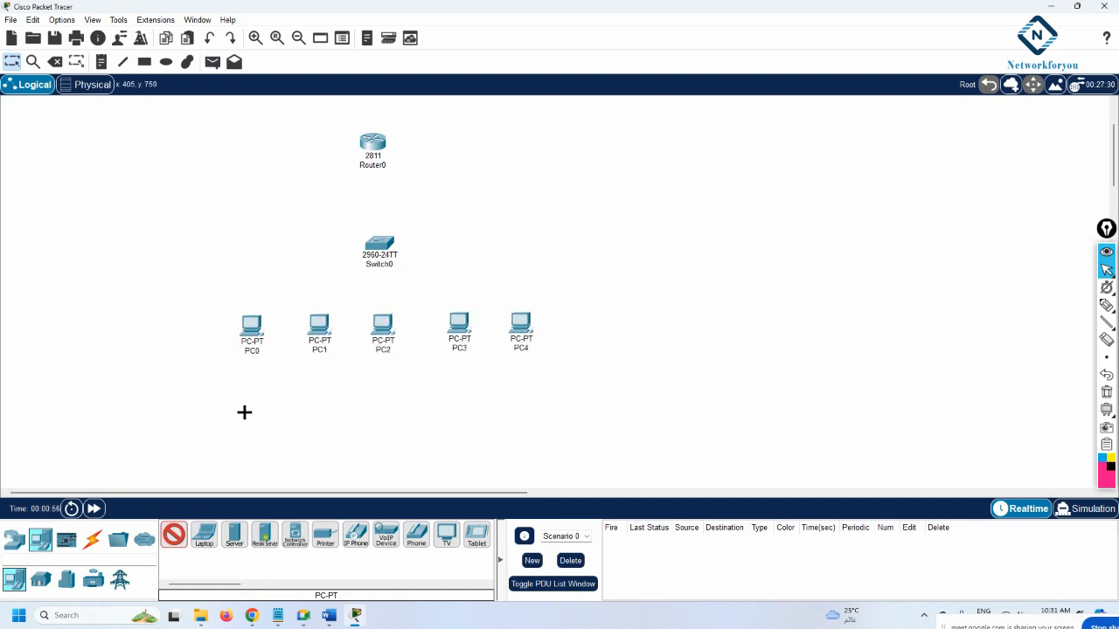
pyautogui.click(91, 539)
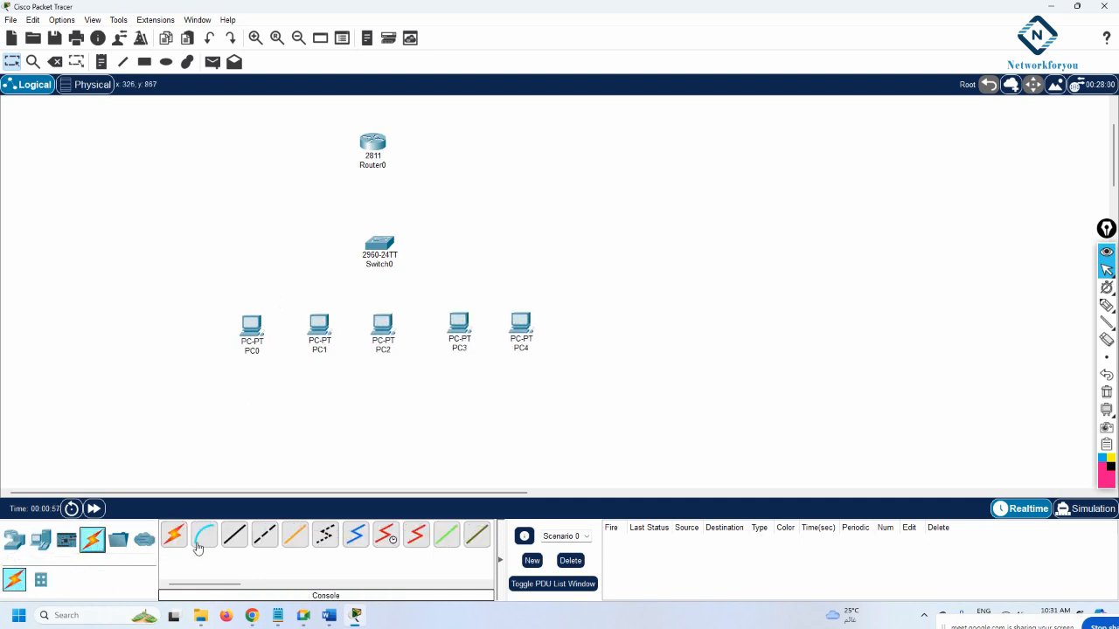
# Cable PC0–PC4 to switch ports Fa0/1–Fa0/5 and switch Fa0/6 to router Fa0/0
pyautogui.click(255, 319)
pyautogui.click(379, 253)
pyautogui.click(328, 325)
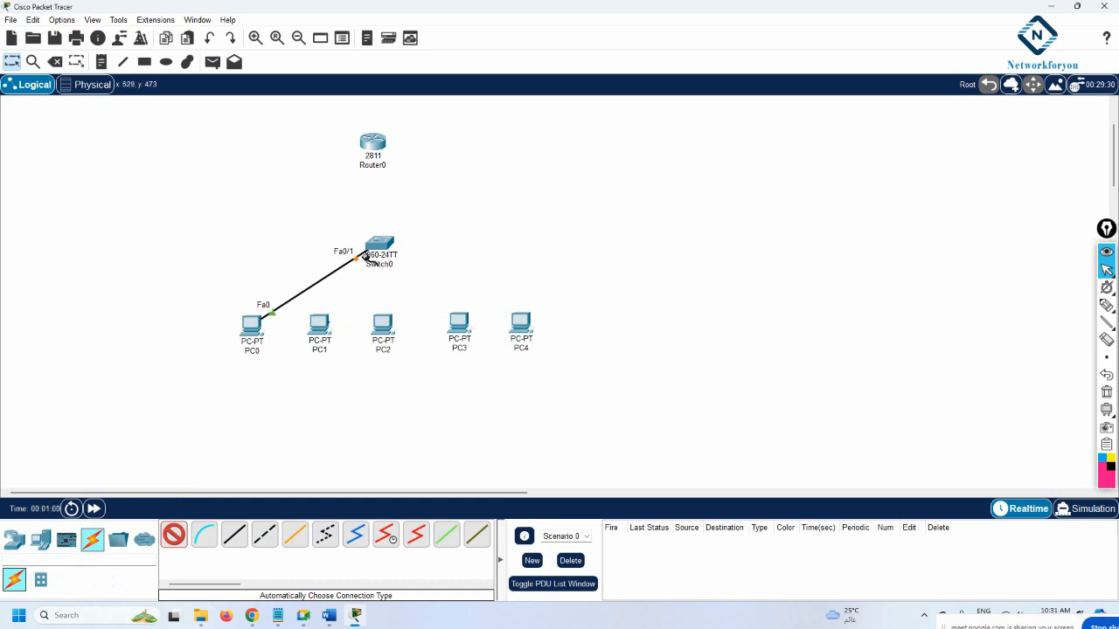
pyautogui.click(379, 253)
pyautogui.click(390, 254)
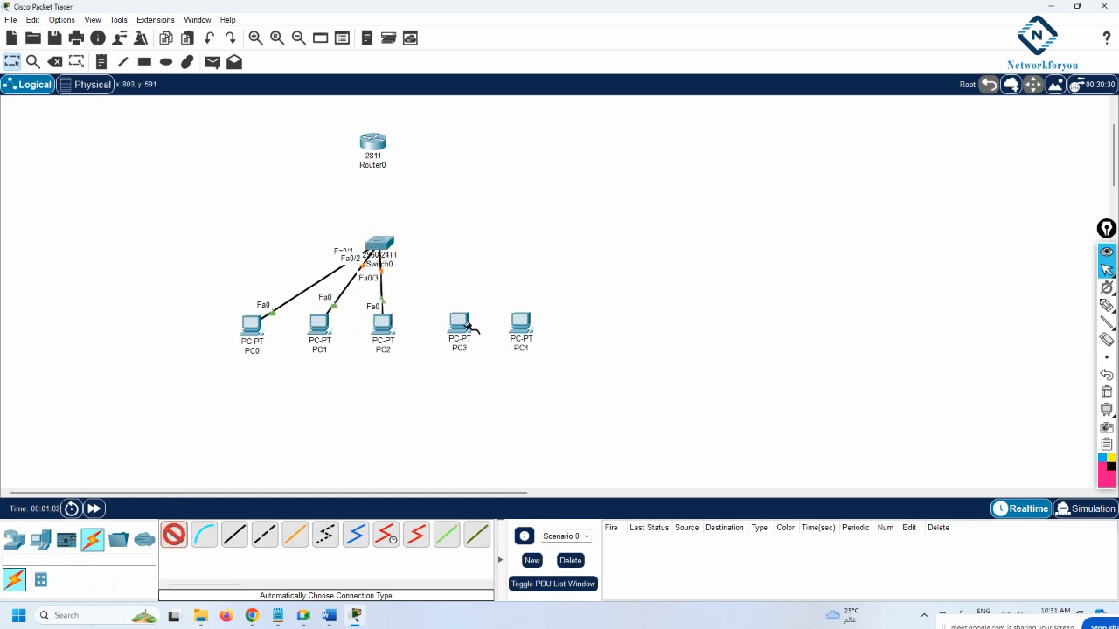
pyautogui.click(395, 248)
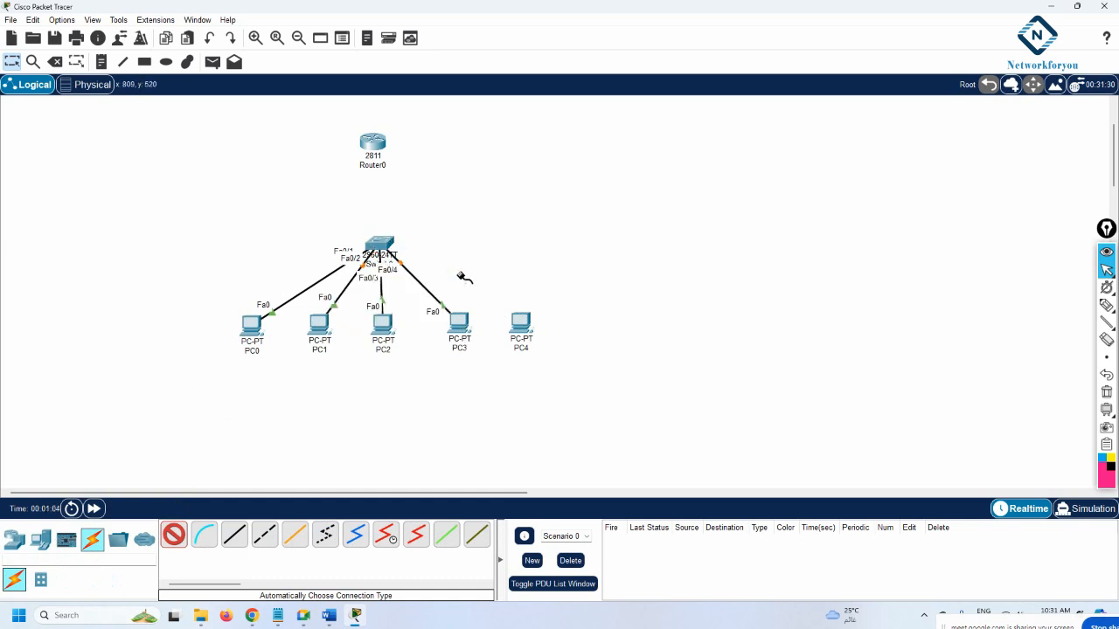
pyautogui.click(520, 323)
pyautogui.click(390, 246)
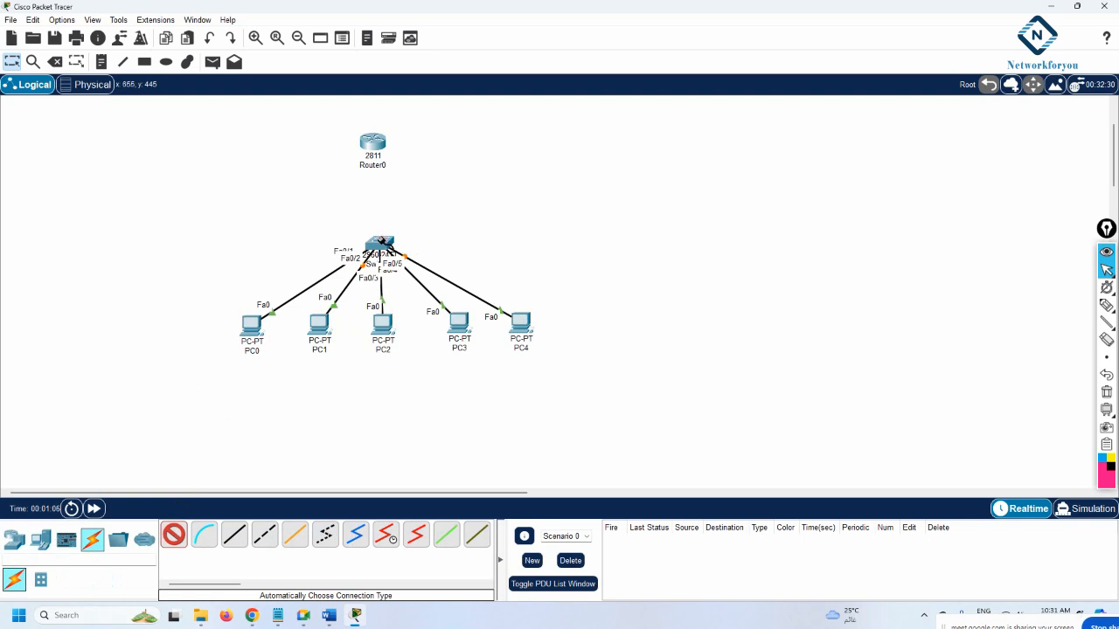
pyautogui.click(373, 146)
pyautogui.press('Escape')
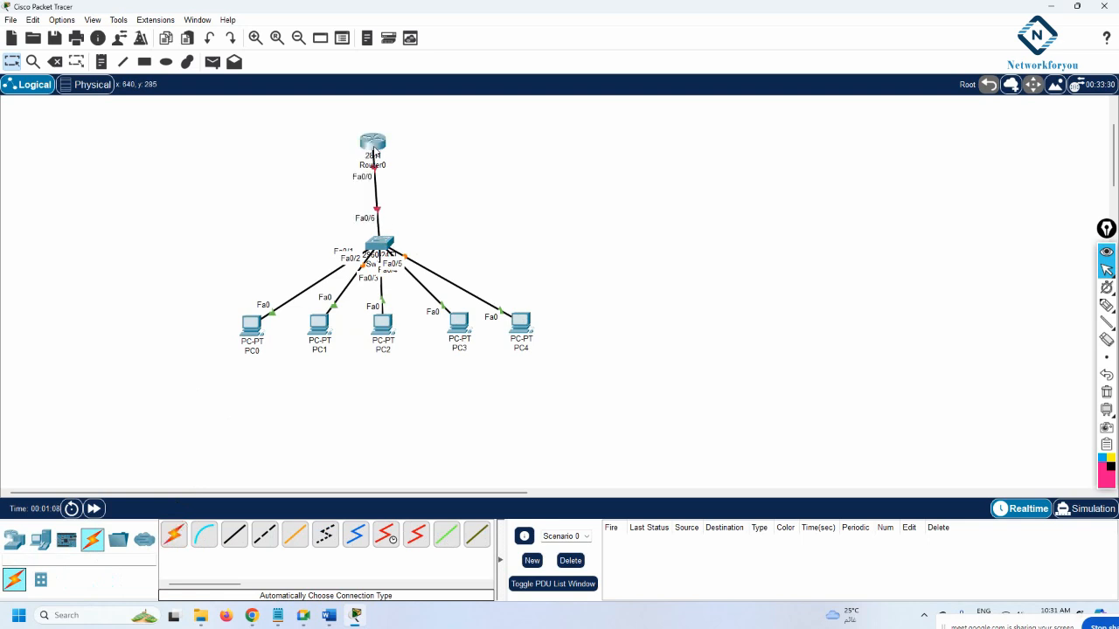
# Rename the switch to SW1 and the router to R1
pyautogui.moveTo(374, 146); pyautogui.dragTo(380, 136)
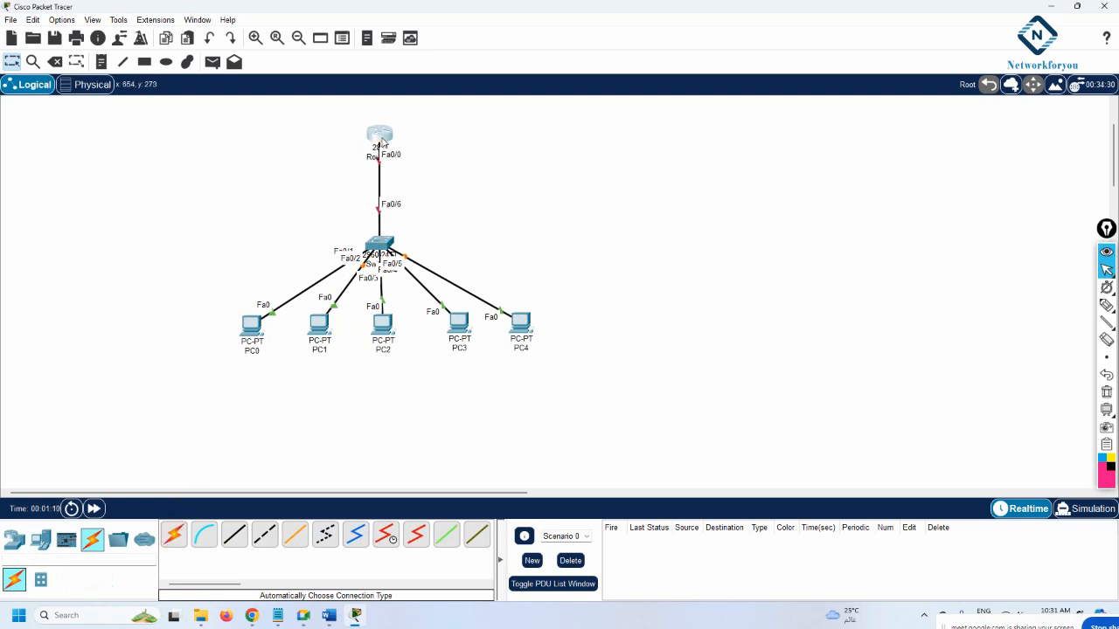
pyautogui.click(376, 263)
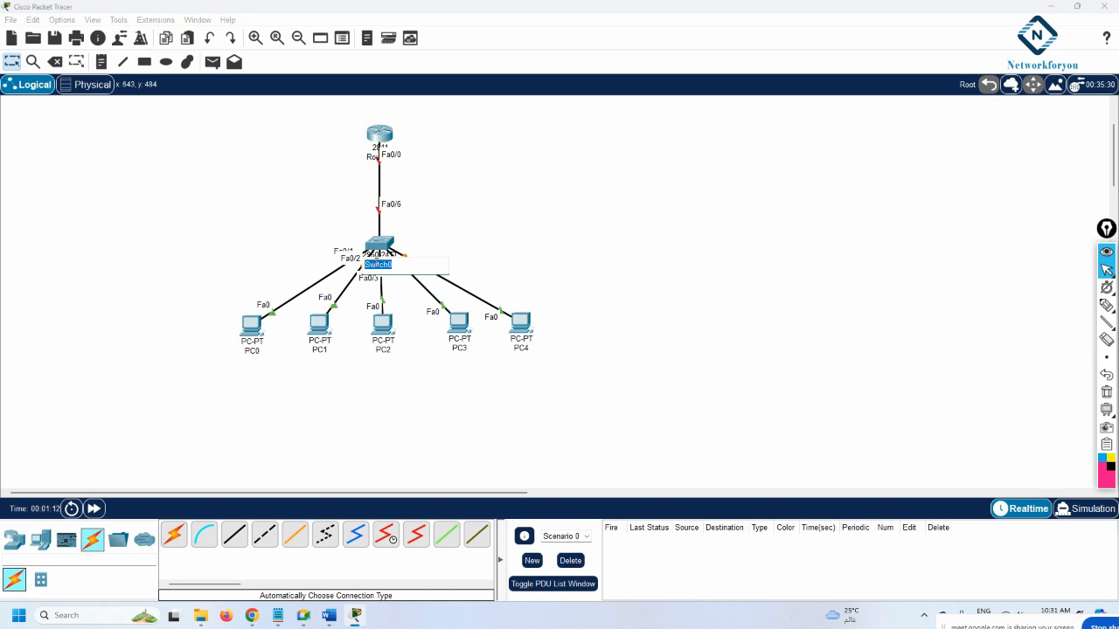
pyautogui.write('SW1')
pyautogui.click(584, 234)
pyautogui.click(377, 157)
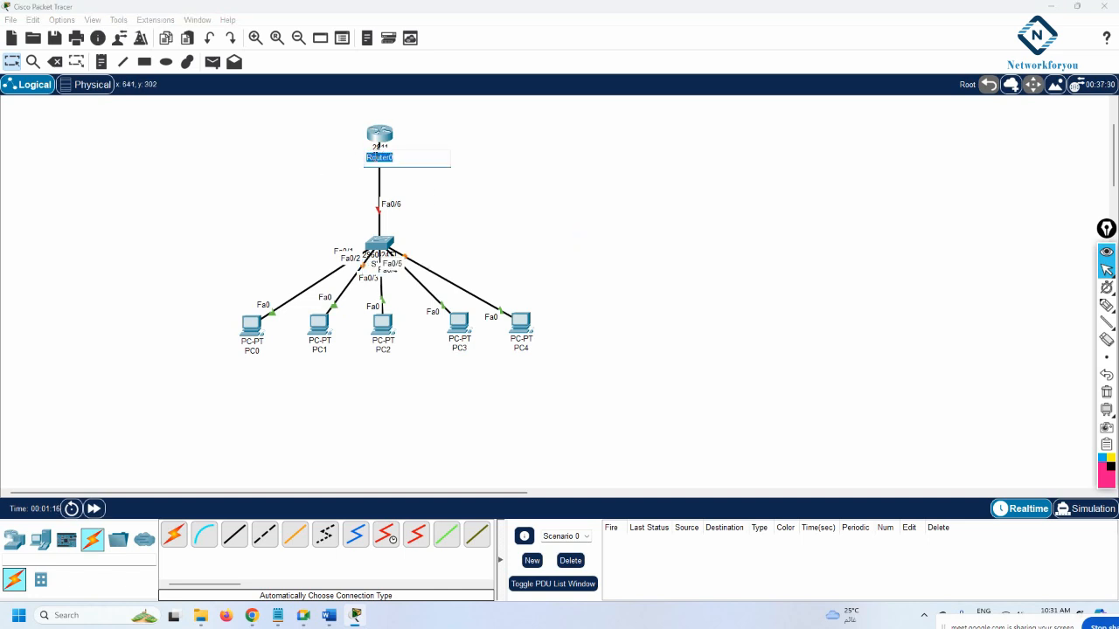
pyautogui.write('R1')
pyautogui.click(581, 192)
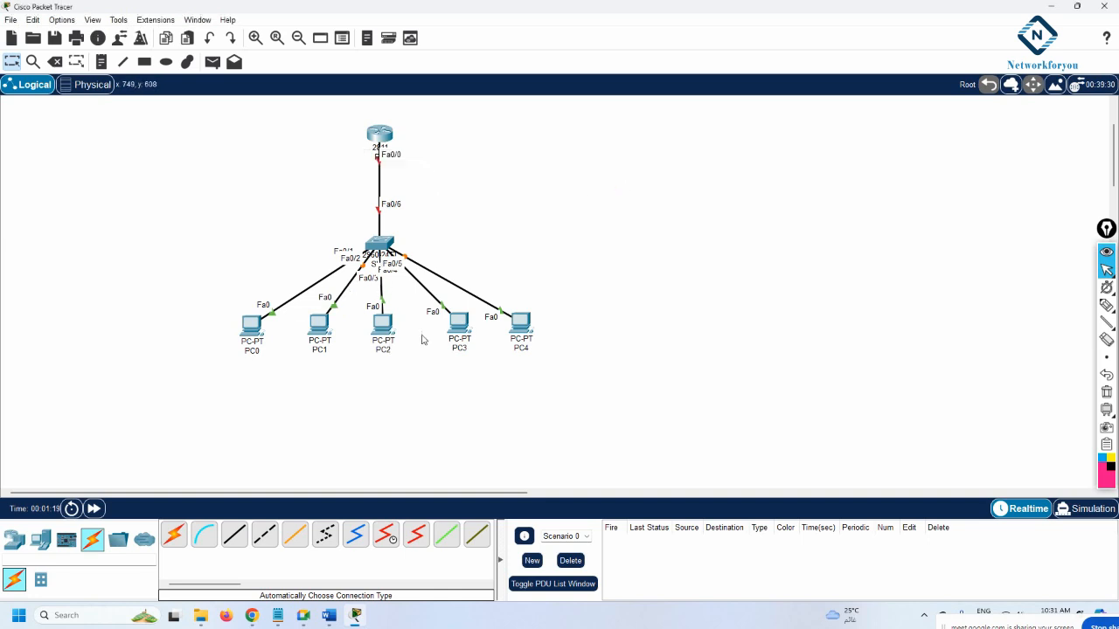
# Move PC0 and PC1 further left, PC3 and PC4 further right, and PC2 slightly down
pyautogui.moveTo(514, 330); pyautogui.dragTo(529, 330)
pyautogui.moveTo(455, 331); pyautogui.dragTo(464, 335)
pyautogui.moveTo(253, 330); pyautogui.dragTo(211, 313)
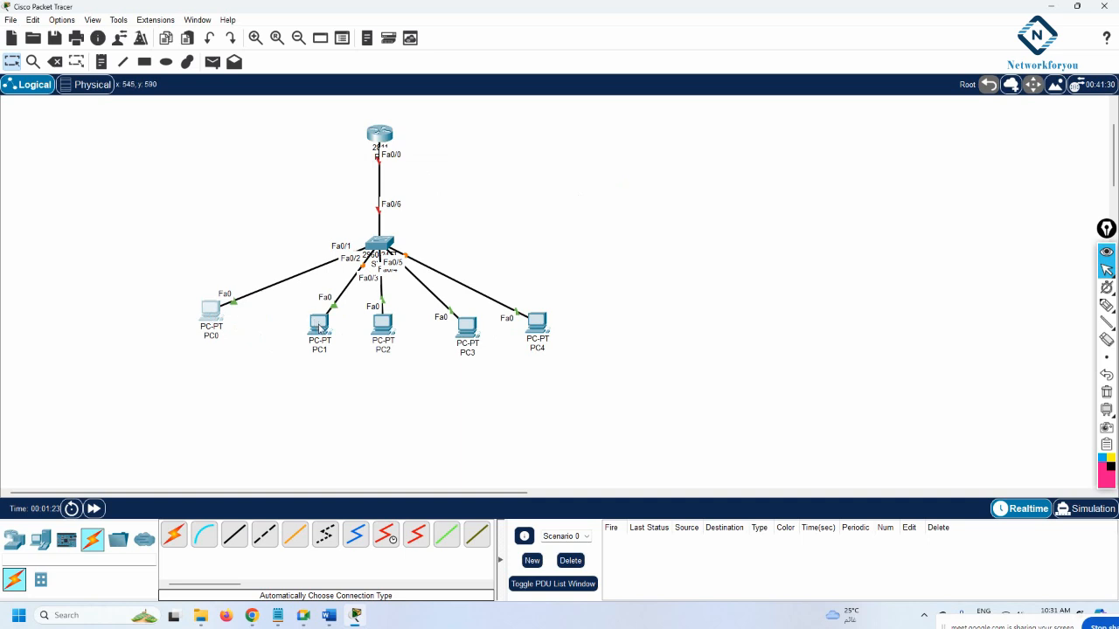
pyautogui.moveTo(320, 328); pyautogui.dragTo(169, 288)
pyautogui.moveTo(263, 344); pyautogui.dragTo(246, 346)
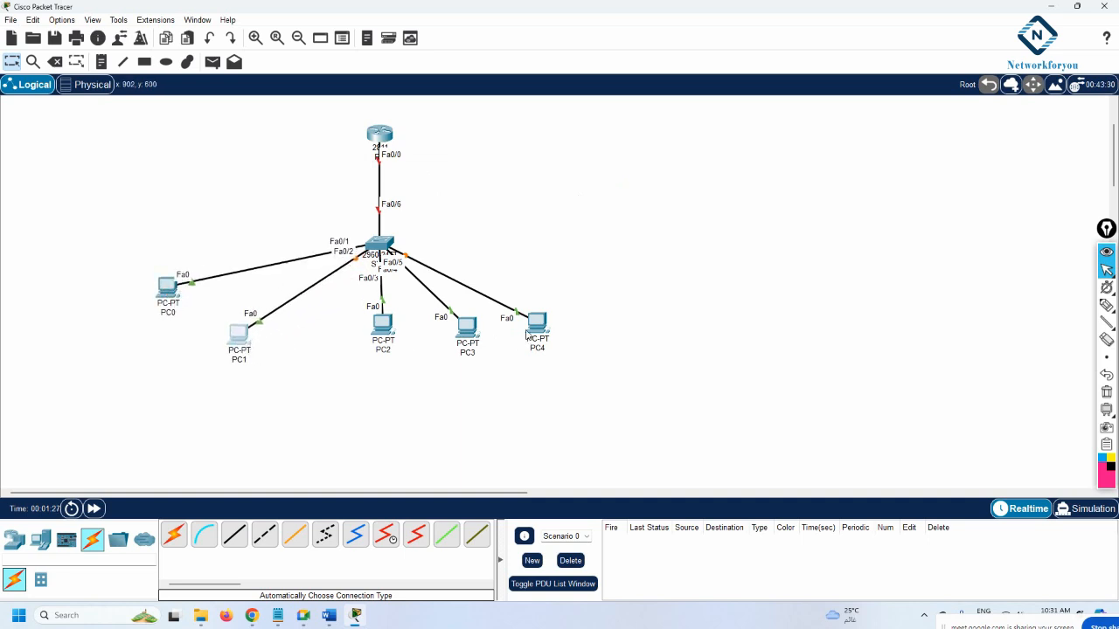
pyautogui.moveTo(527, 335); pyautogui.dragTo(552, 314)
pyautogui.moveTo(461, 340); pyautogui.dragTo(513, 345)
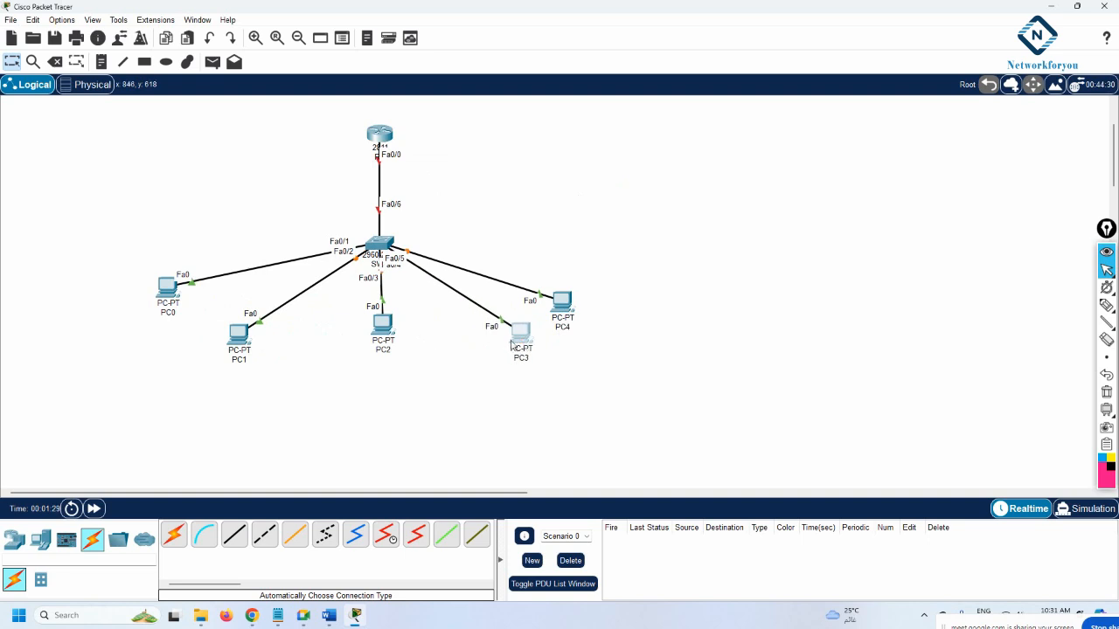
pyautogui.moveTo(383, 328); pyautogui.dragTo(386, 345)
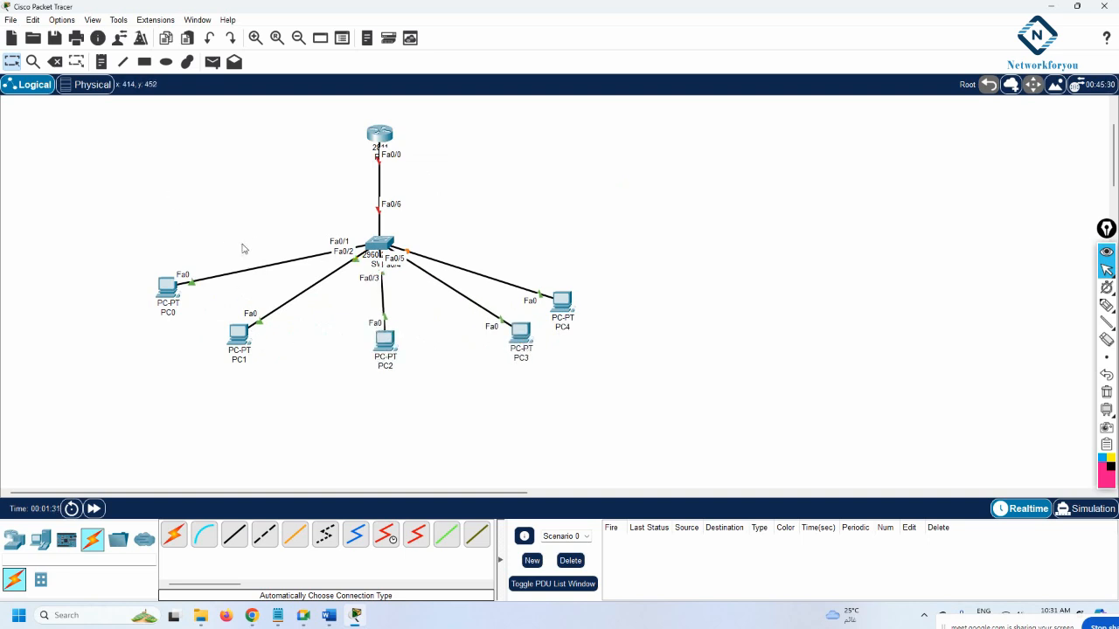
# Draw an unfilled rectangle around PC0 and PC1
pyautogui.click(141, 63)
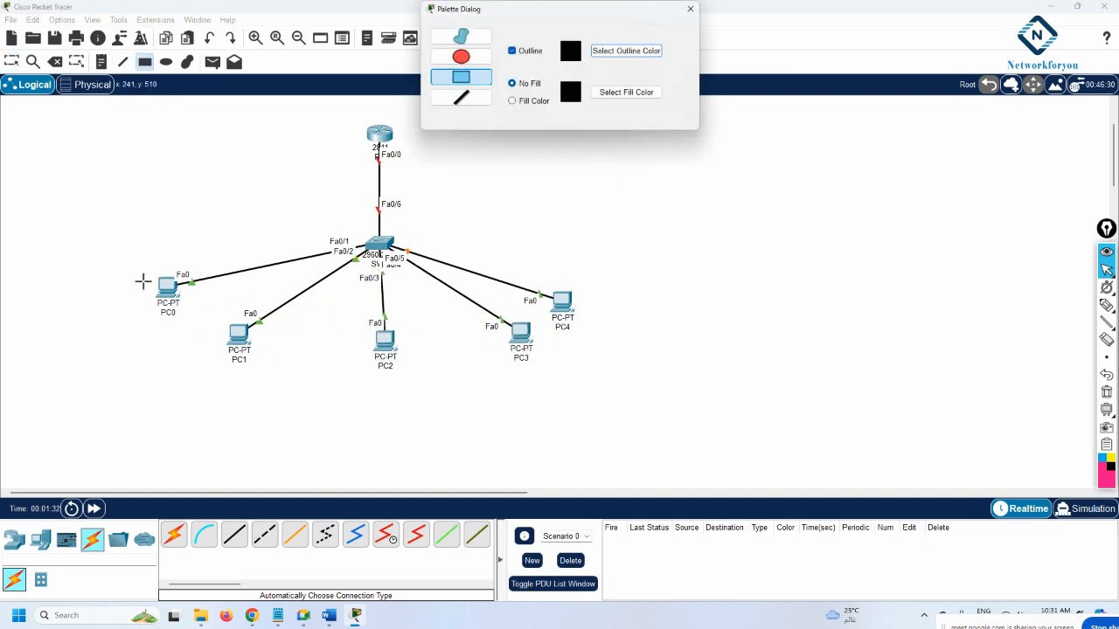
pyautogui.click(624, 93)
pyautogui.click(535, 209)
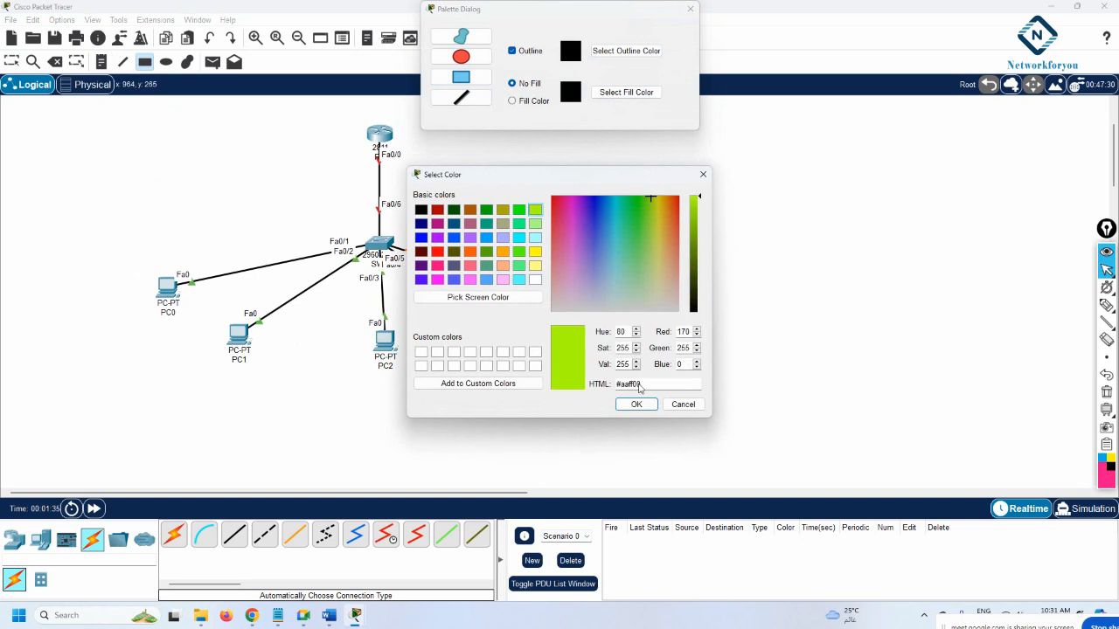
pyautogui.click(636, 404)
pyautogui.moveTo(113, 245); pyautogui.dragTo(291, 374)
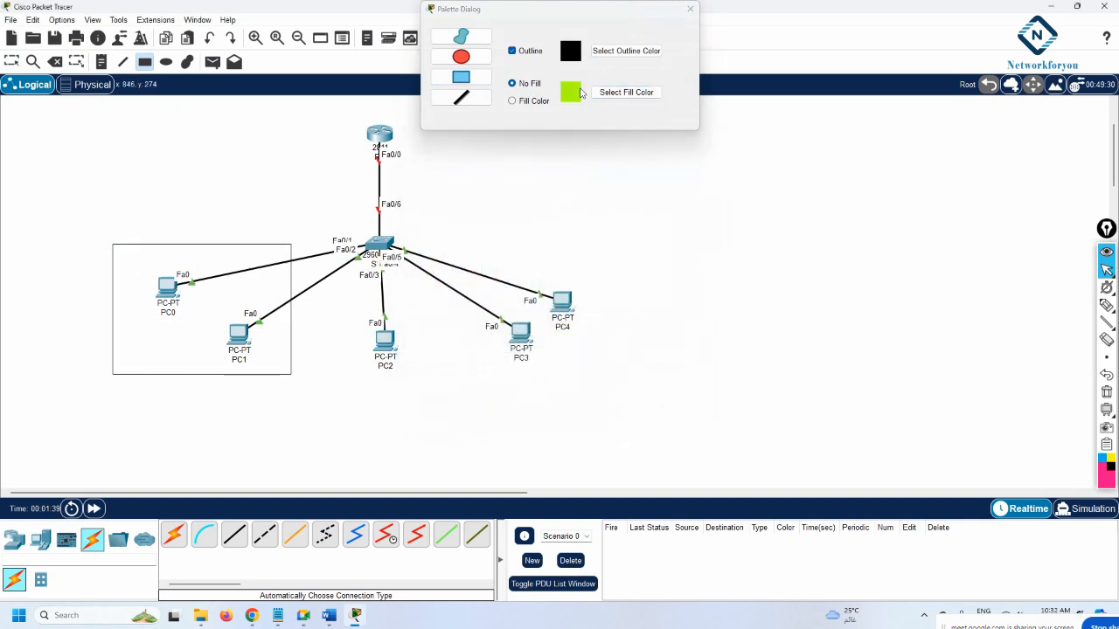
# Turn on fill and draw a light green rectangle around PC2
pyautogui.click(624, 93)
pyautogui.click(535, 224)
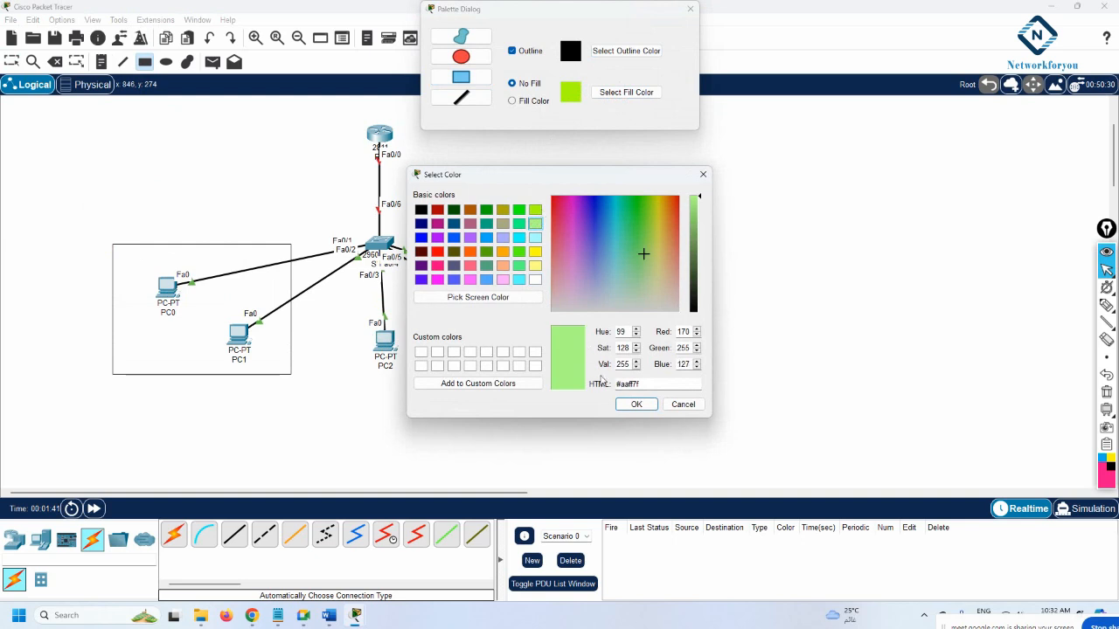
pyautogui.click(636, 404)
pyautogui.moveTo(328, 298); pyautogui.dragTo(448, 385)
pyautogui.click(514, 101)
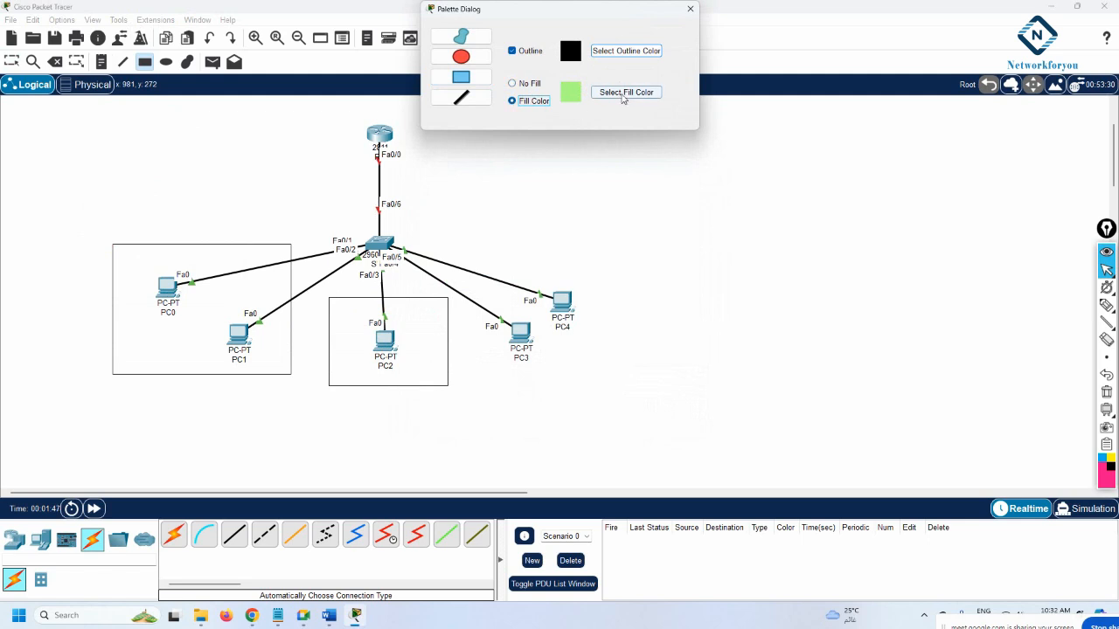
pyautogui.click(622, 96)
pyautogui.click(534, 221)
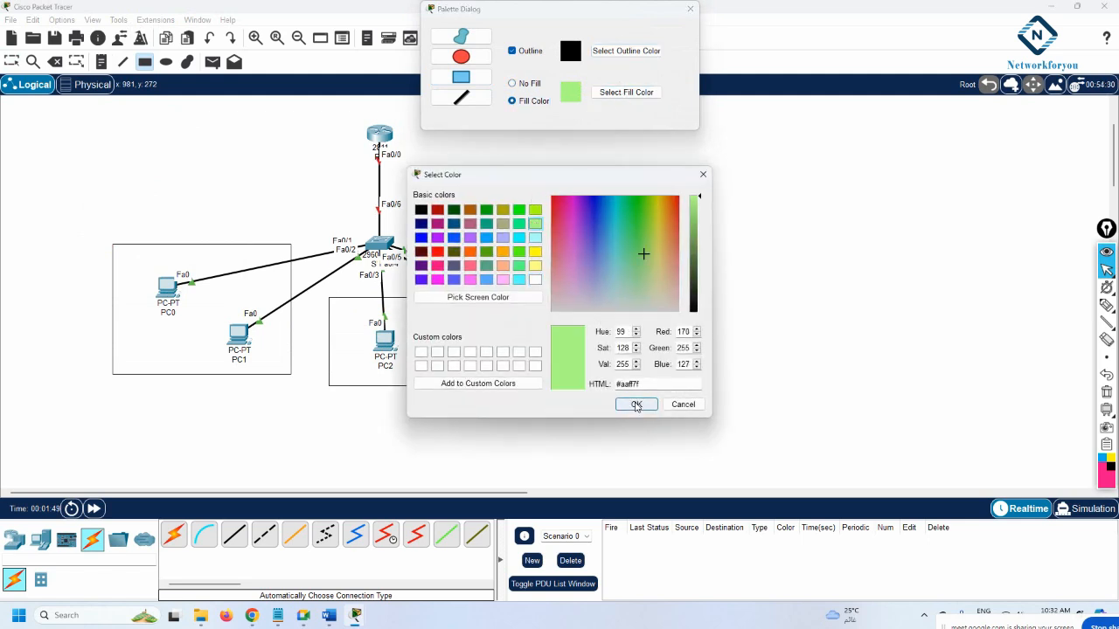
pyautogui.click(636, 404)
pyautogui.moveTo(327, 296); pyautogui.dragTo(451, 392)
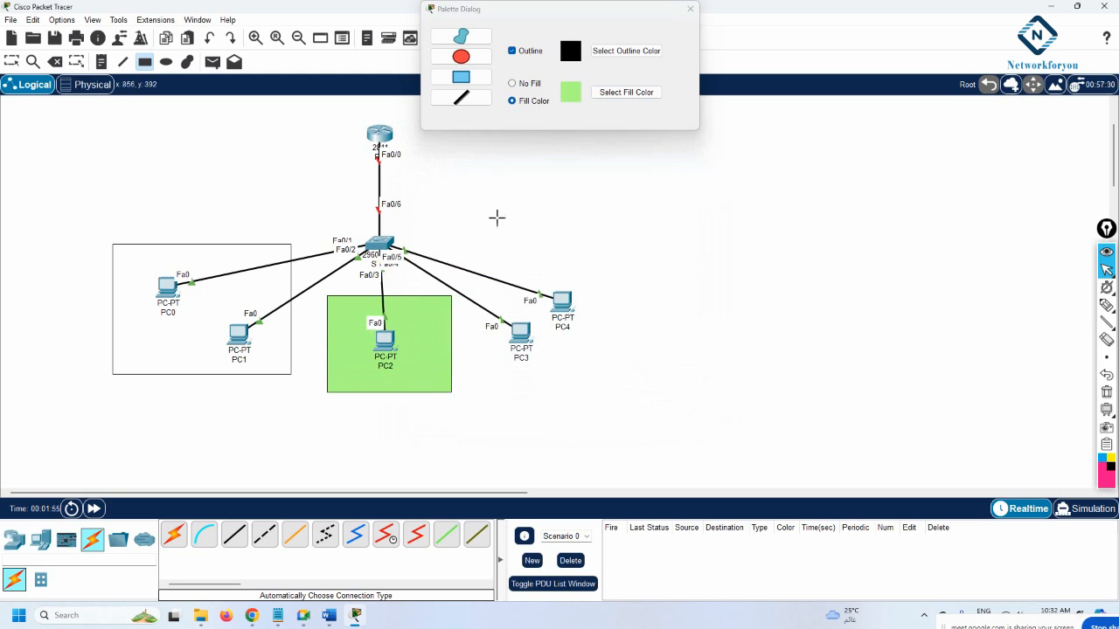
# Draw a light cyan filled rectangle around PC3 and PC4
pyautogui.click(626, 92)
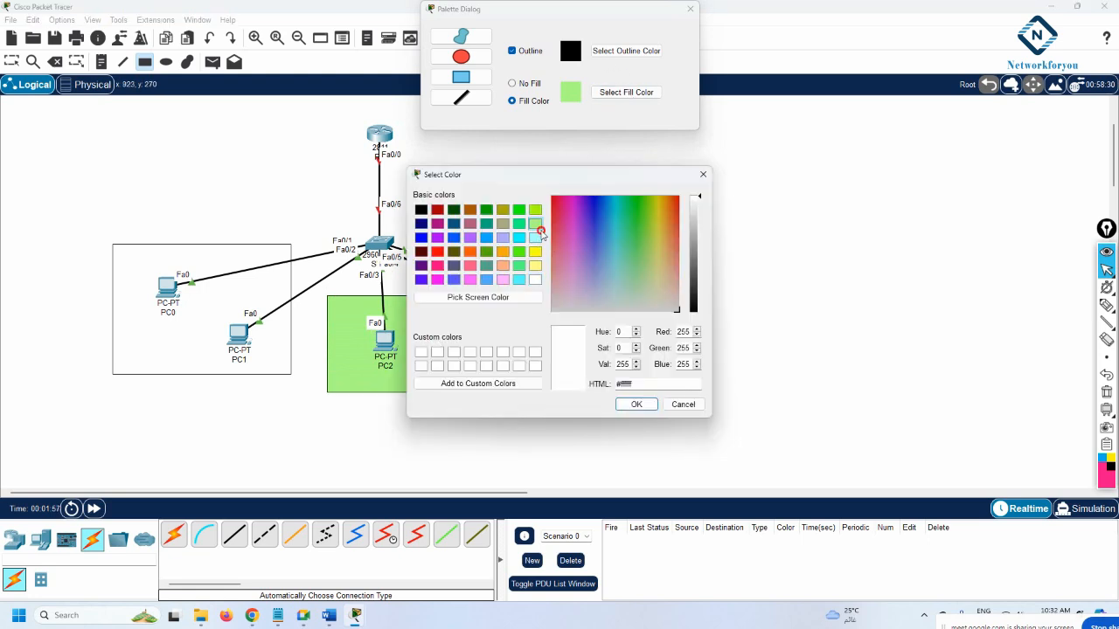
pyautogui.click(535, 222)
pyautogui.click(535, 237)
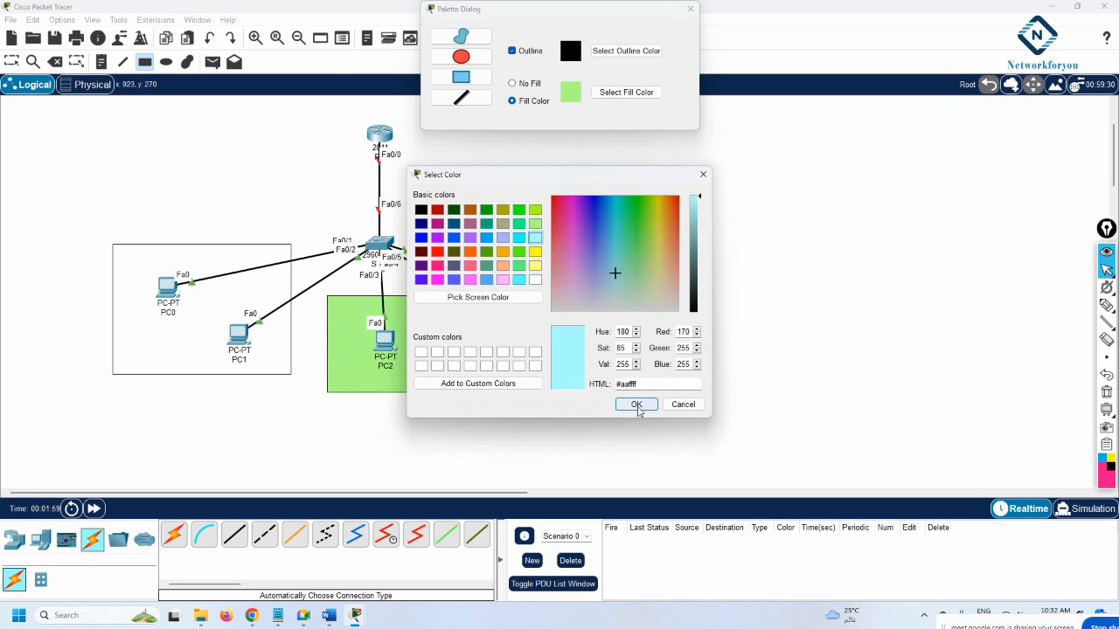
pyautogui.click(643, 406)
pyautogui.moveTo(466, 244)
pyautogui.mouseDown()
pyautogui.moveTo(480, 356)
pyautogui.moveTo(580, 417)
pyautogui.moveTo(594, 410)
pyautogui.mouseUp()
pyautogui.click(690, 10)
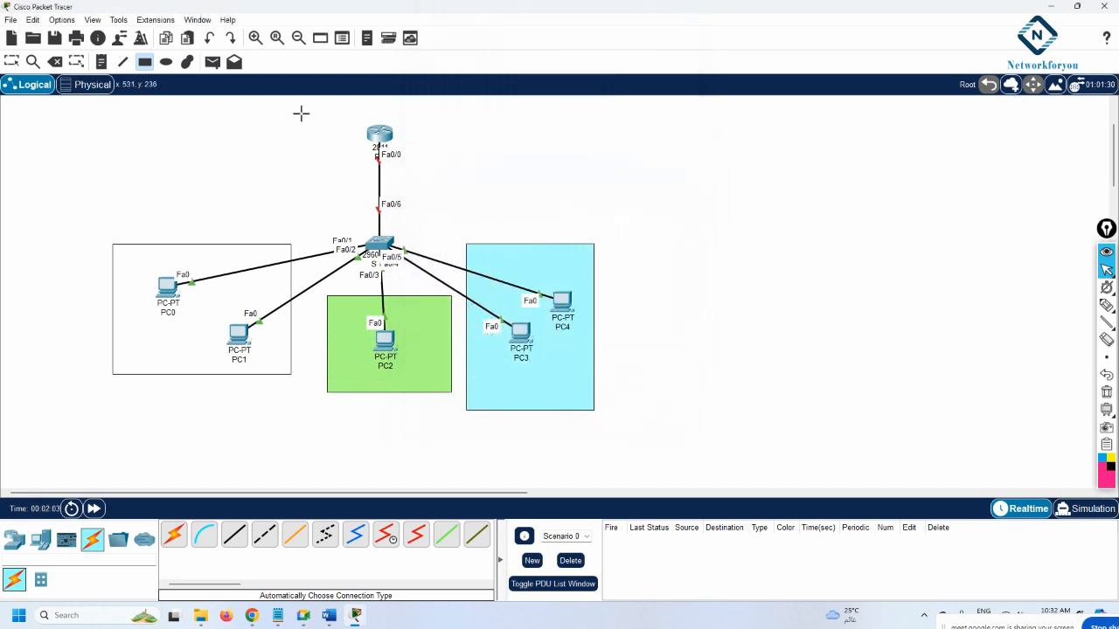
pyautogui.click(12, 63)
# Add a note reading 'Vlan 10 / Name HR / 192.168.10.0/24' and move it below PC0
pyautogui.click(102, 66)
pyautogui.click(128, 256)
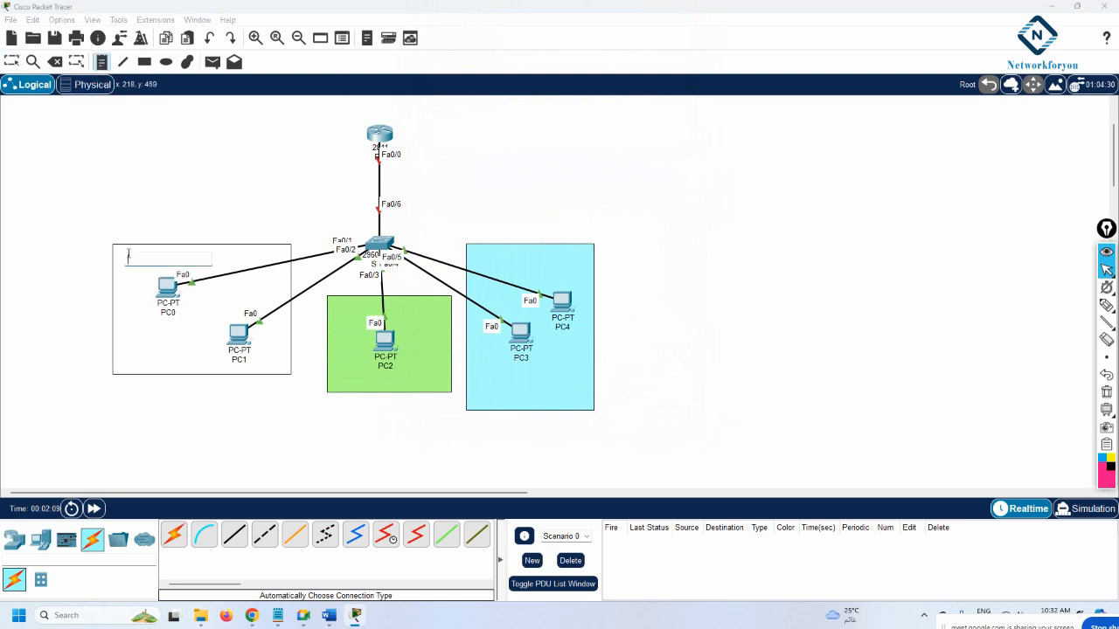
pyautogui.write('Man 10')
pyautogui.press('Return')
pyautogui.write('Name H')
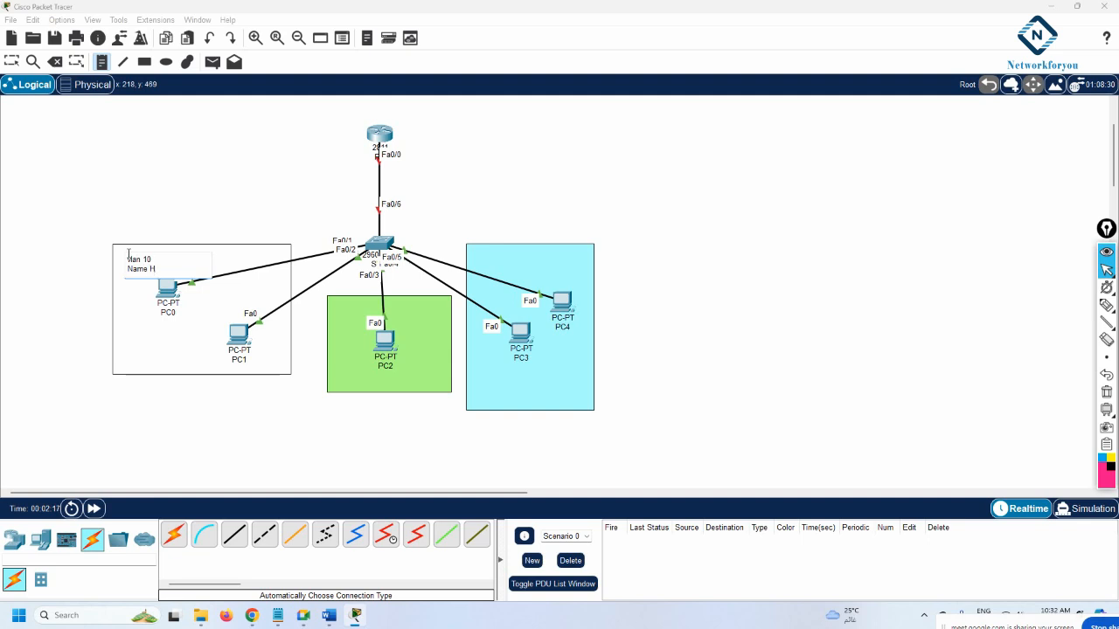
pyautogui.write('R')
pyautogui.press('Return')
pyautogui.write('1')
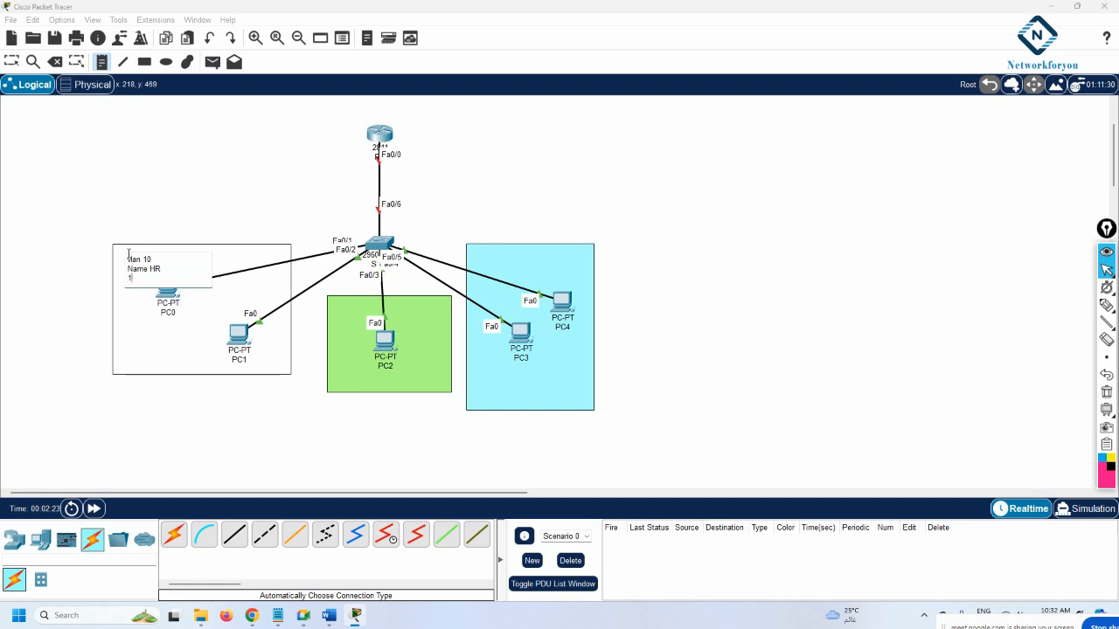
pyautogui.write('92.168.10.0/24')
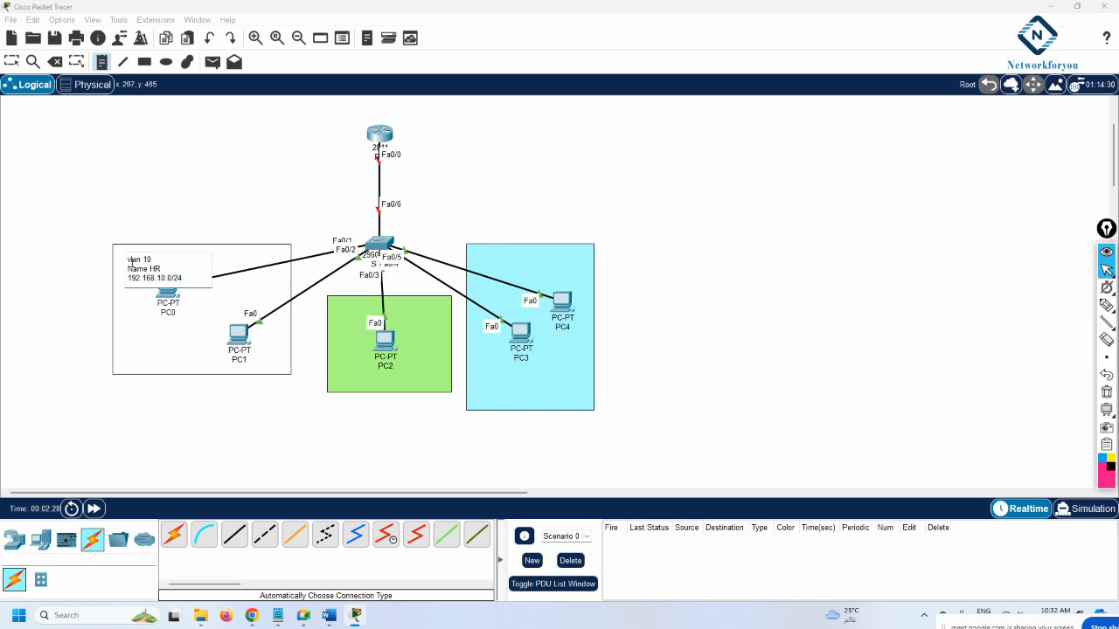
pyautogui.click(125, 260)
pyautogui.click(129, 177)
pyautogui.press('Escape')
pyautogui.moveTo(144, 271); pyautogui.dragTo(164, 348)
# Add a note 'VLAN 20 / Name Sale / 192.168.20.0/24' under PC2 in the green area
pyautogui.click(102, 63)
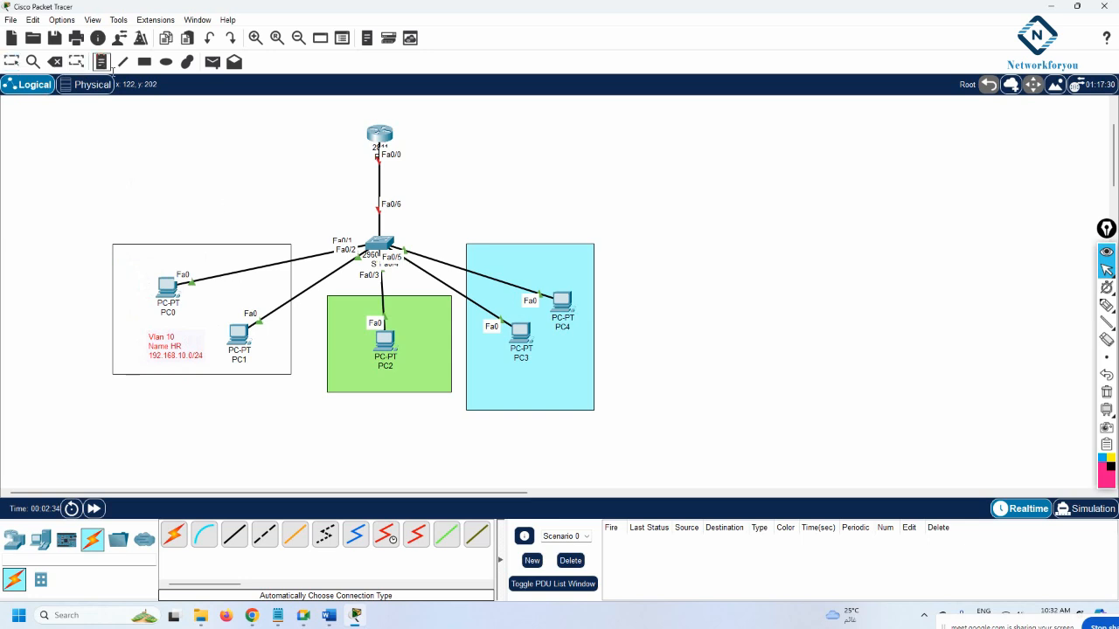
pyautogui.click(347, 371)
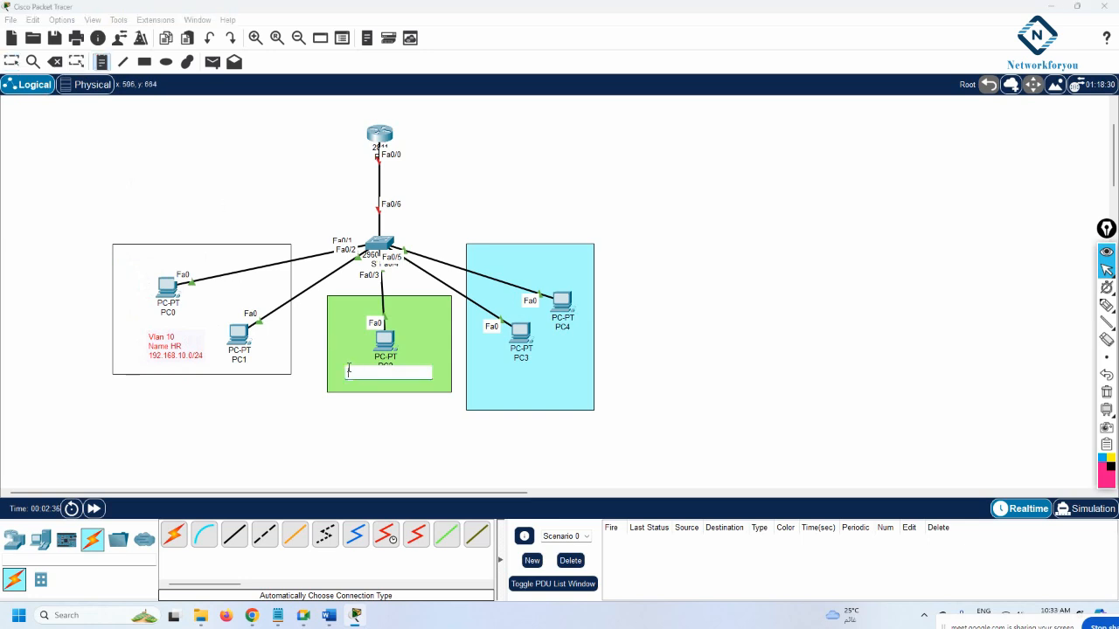
pyautogui.write('VLAN 20')
pyautogui.press('Return')
pyautogui.write('Name')
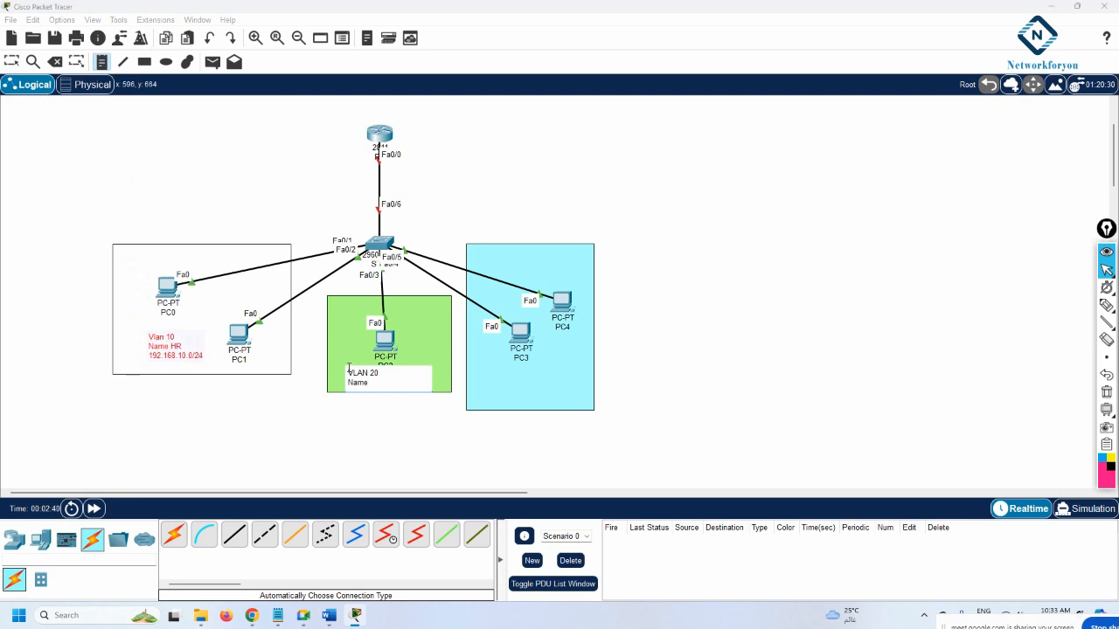
pyautogui.write(' Sale')
pyautogui.press('Return')
pyautogui.write('192.168.20.0/24')
# Add a note 'VLAN 30 / Name IT / 192.168.30.0/24' in the cyan PC3–PC4 area
pyautogui.click(512, 374)
pyautogui.write('VL')
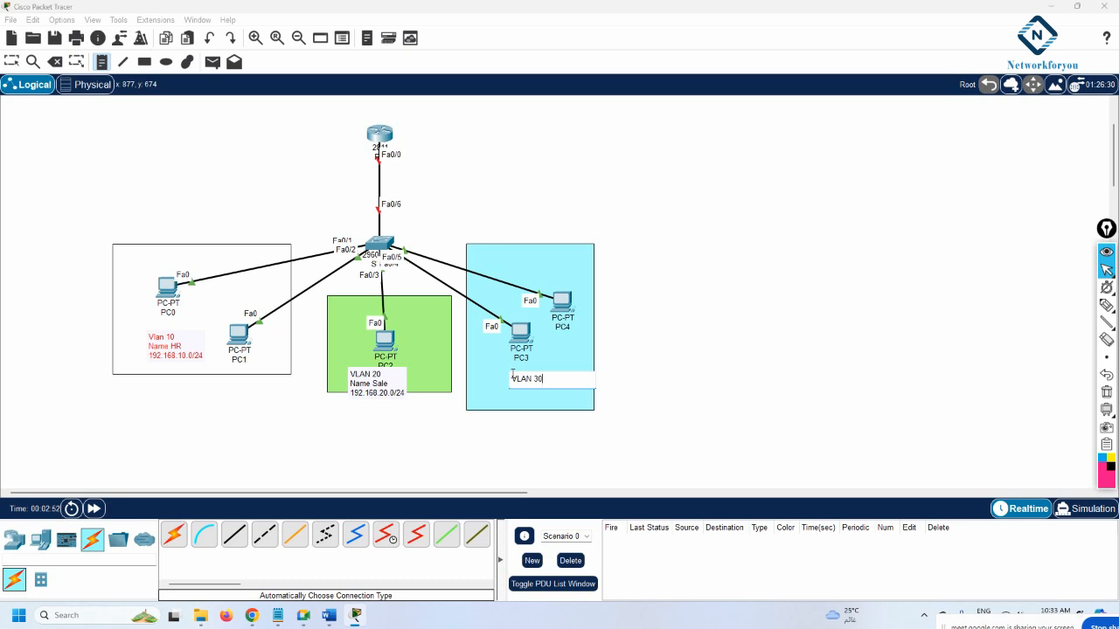
pyautogui.write('AN 30')
pyautogui.press('Return')
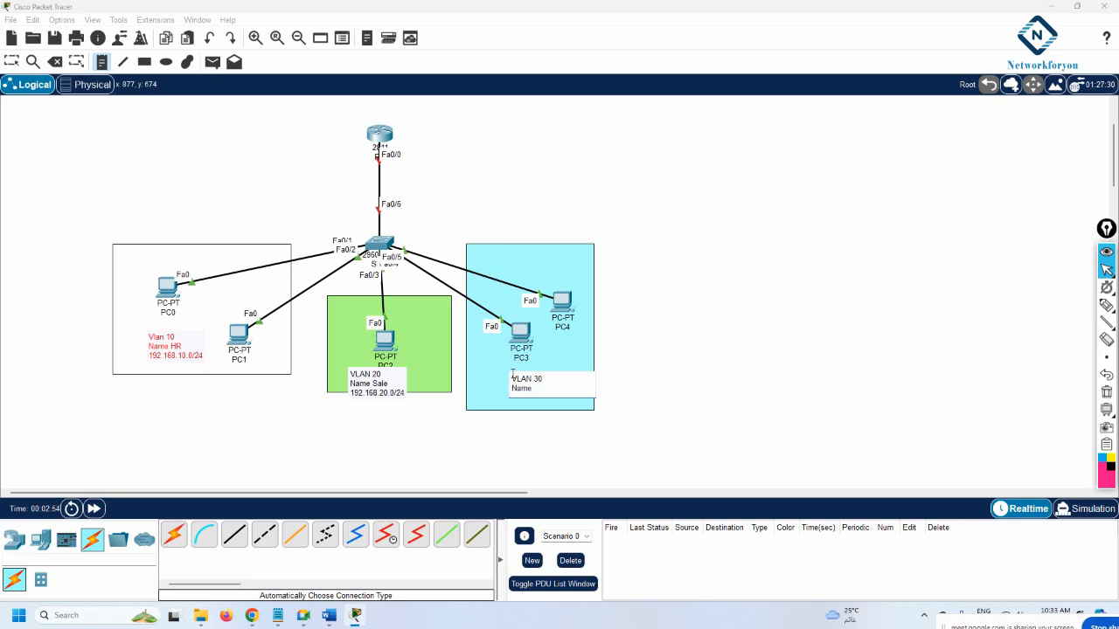
pyautogui.write('Name IT')
pyautogui.press('Return')
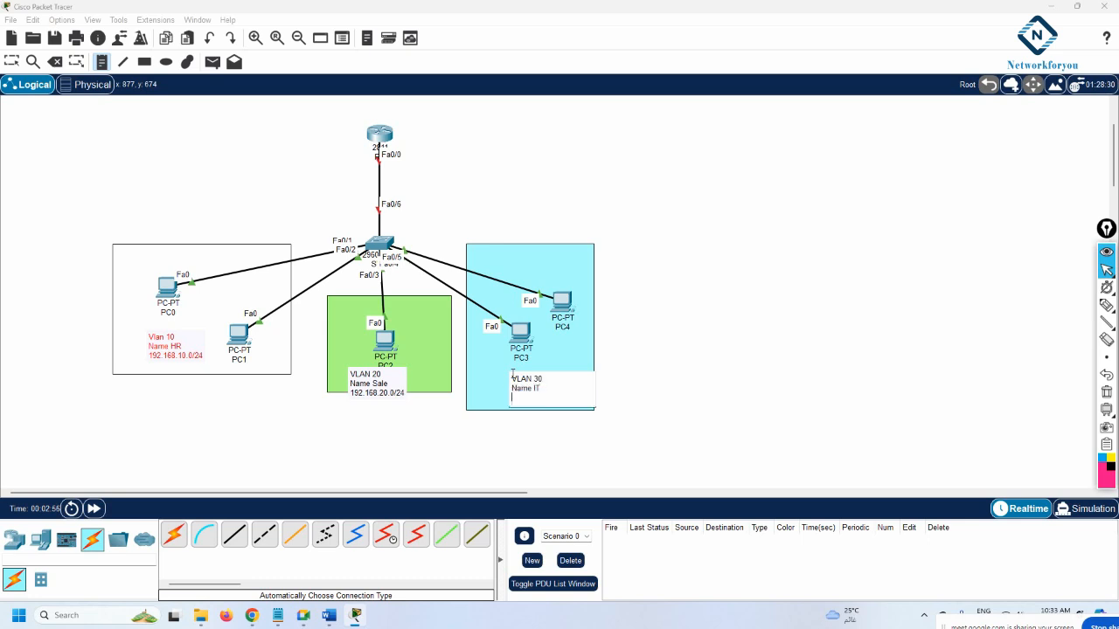
pyautogui.write('192.168.30.0/24')
pyautogui.click(675, 367)
# Nudge the router slightly up and open switch SW1's device window
pyautogui.click(13, 63)
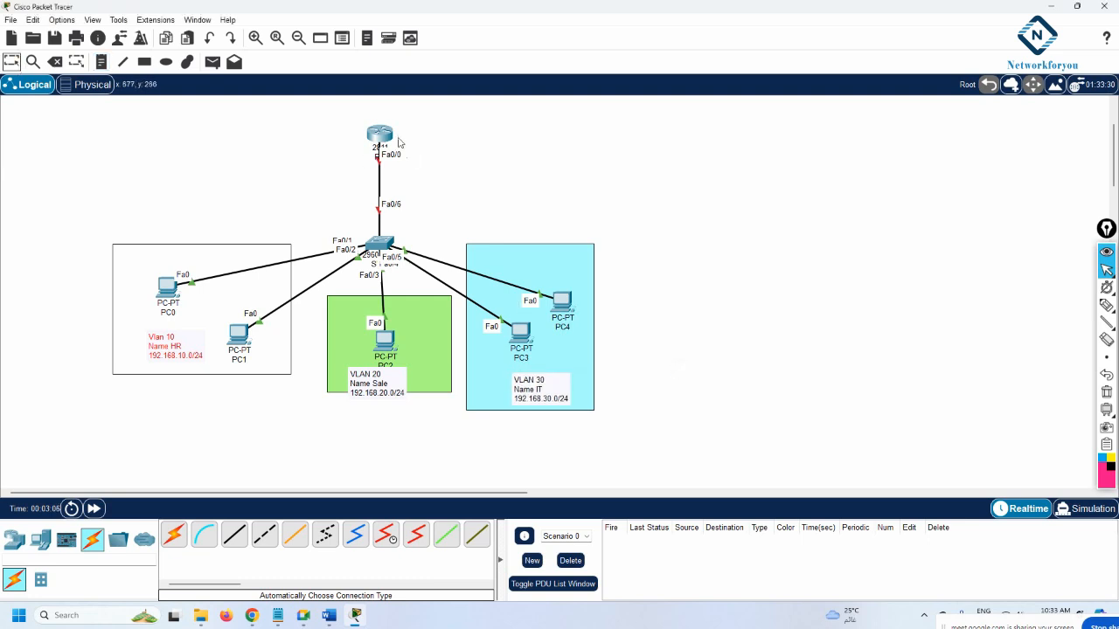
pyautogui.moveTo(379, 133); pyautogui.dragTo(376, 121)
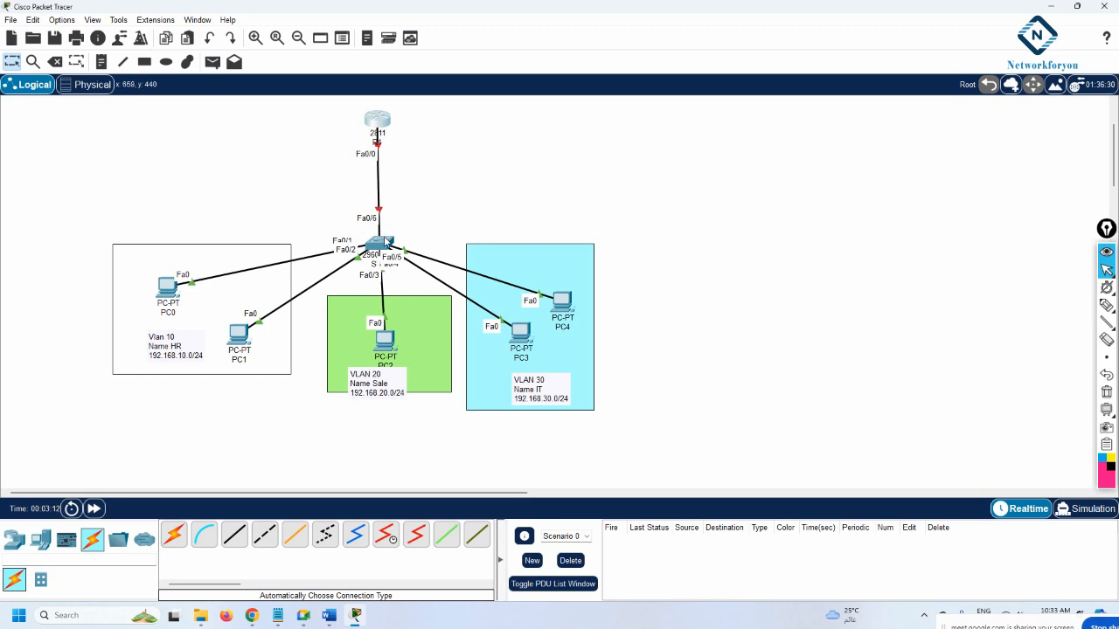
pyautogui.click(386, 242)
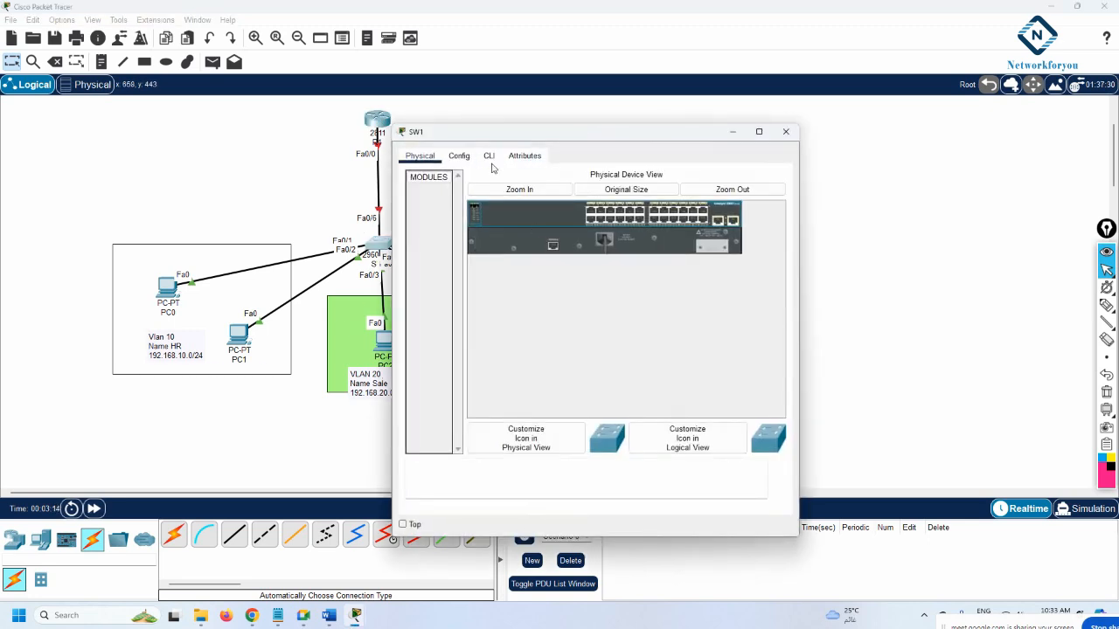
# In SW1's CLI, enter global configuration mode and set the hostname to SW1
pyautogui.click(488, 156)
pyautogui.moveTo(798, 216); pyautogui.dragTo(1012, 216)
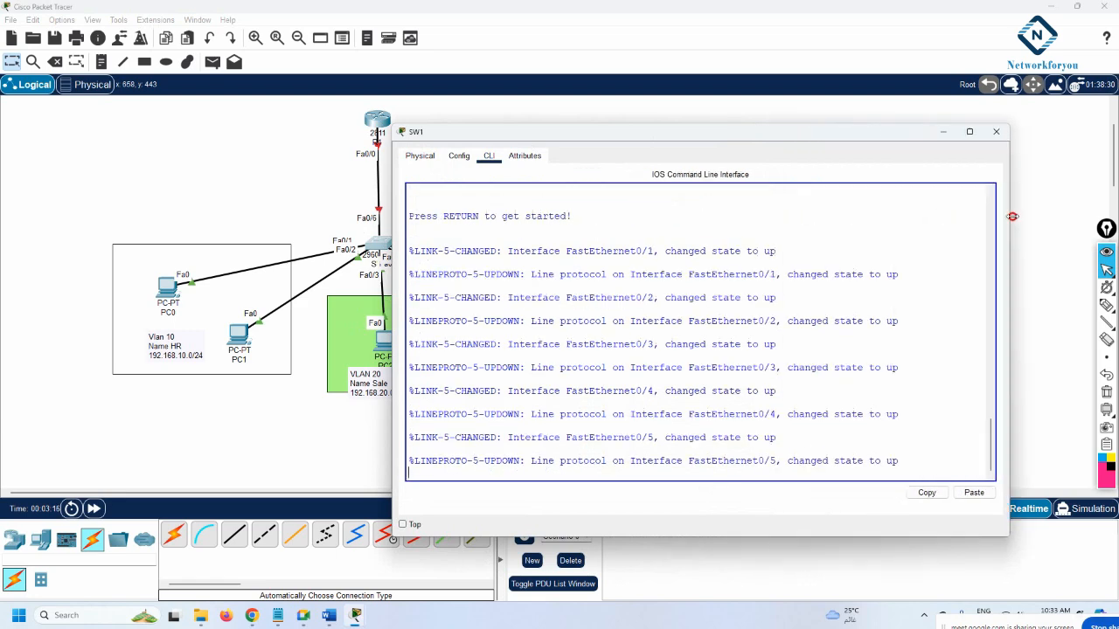
pyautogui.moveTo(633, 132); pyautogui.dragTo(845, 113)
pyautogui.press('Return')
pyautogui.press('Return')
pyautogui.press('Return')
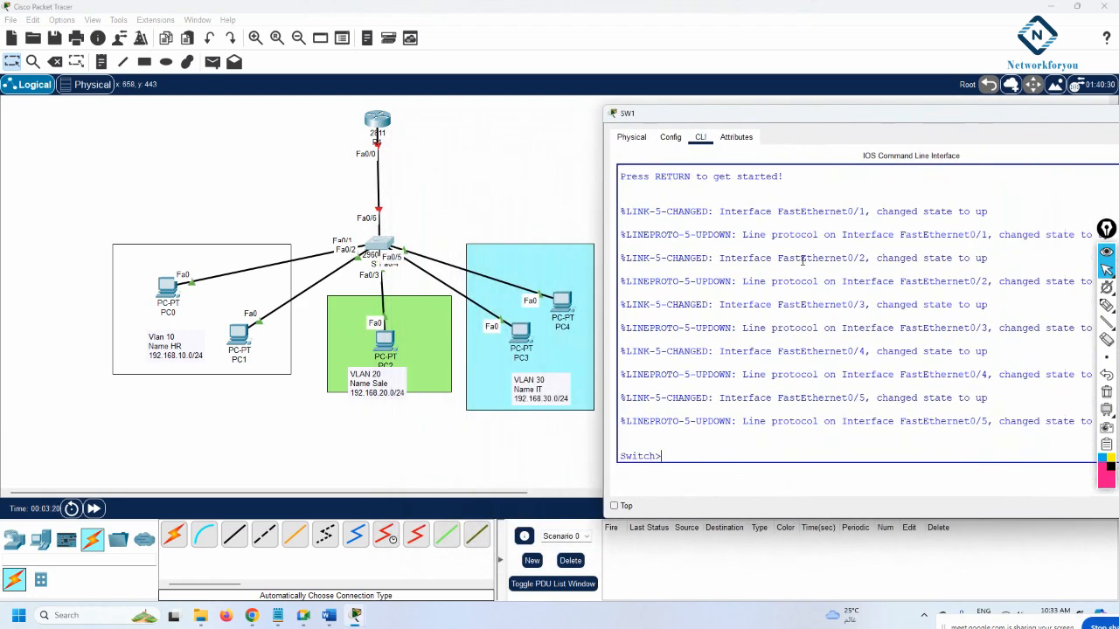
pyautogui.write('en')
pyautogui.press('Return')
pyautogui.write('co')
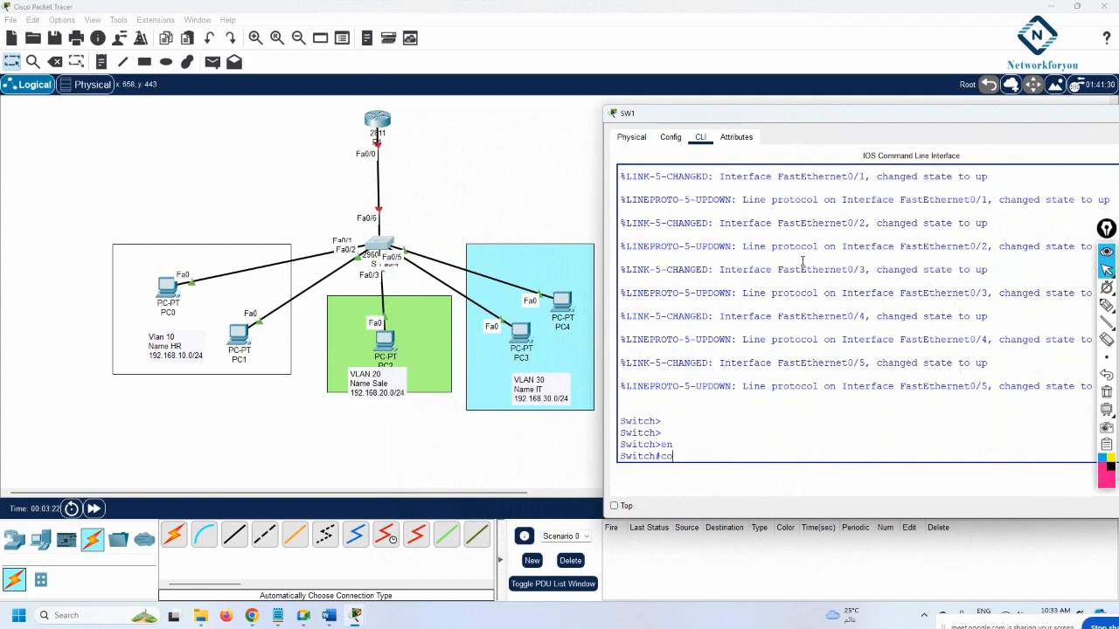
pyautogui.write('nfig t')
pyautogui.press('Return')
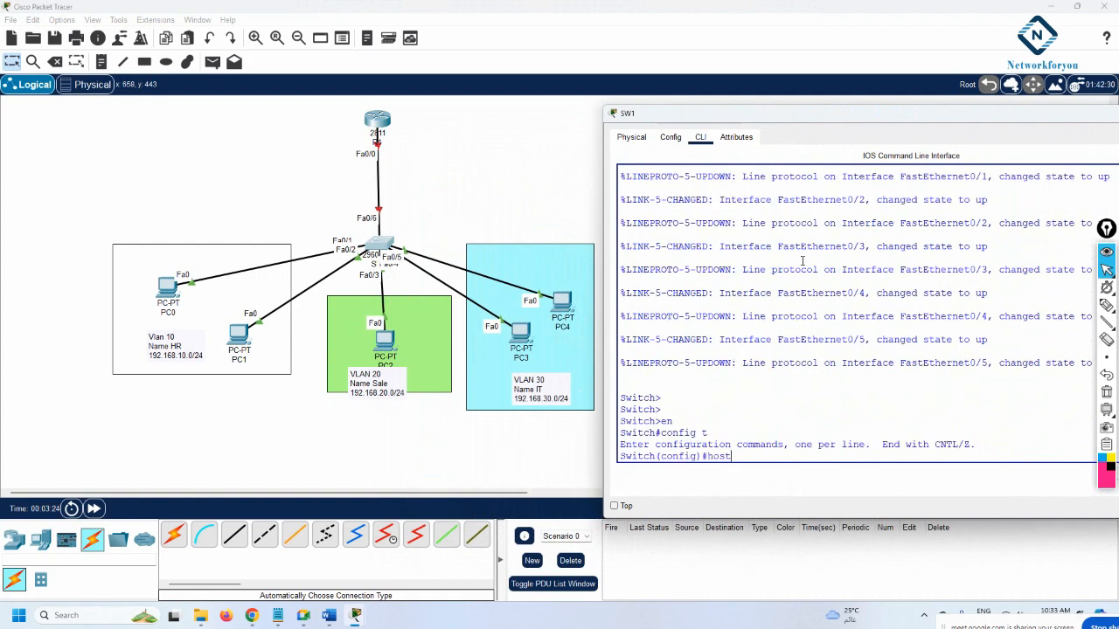
pyautogui.write('host')
pyautogui.press('Tab')
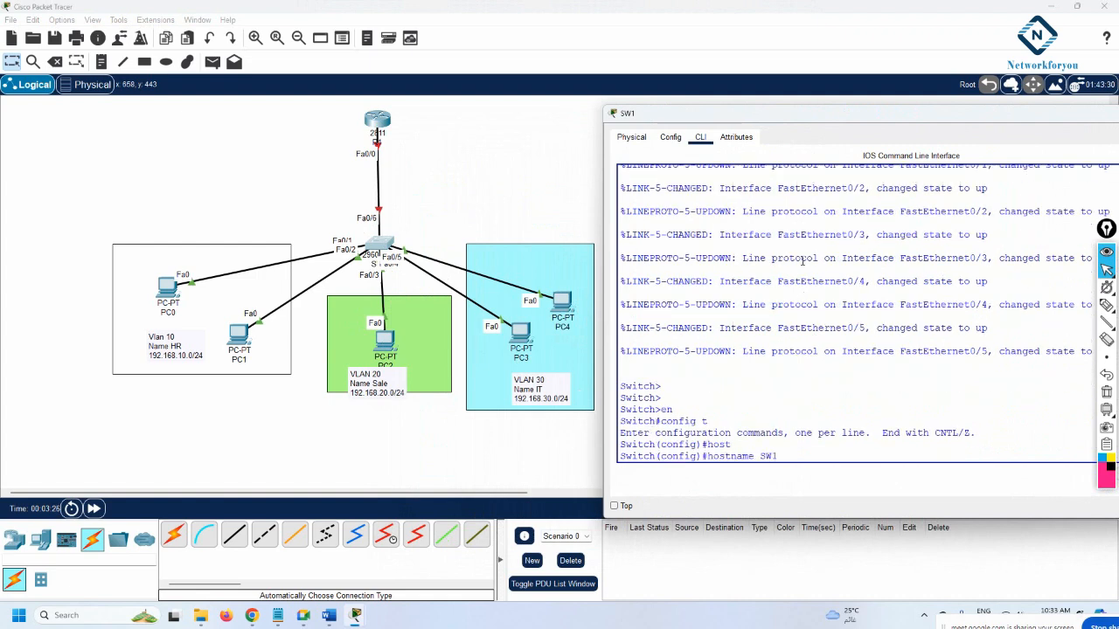
pyautogui.write('SW1')
pyautogui.press('Return')
# Create VLAN 10 named HR, VLAN 20 named Sale and VLAN 30 named IT
pyautogui.write('vlan 10')
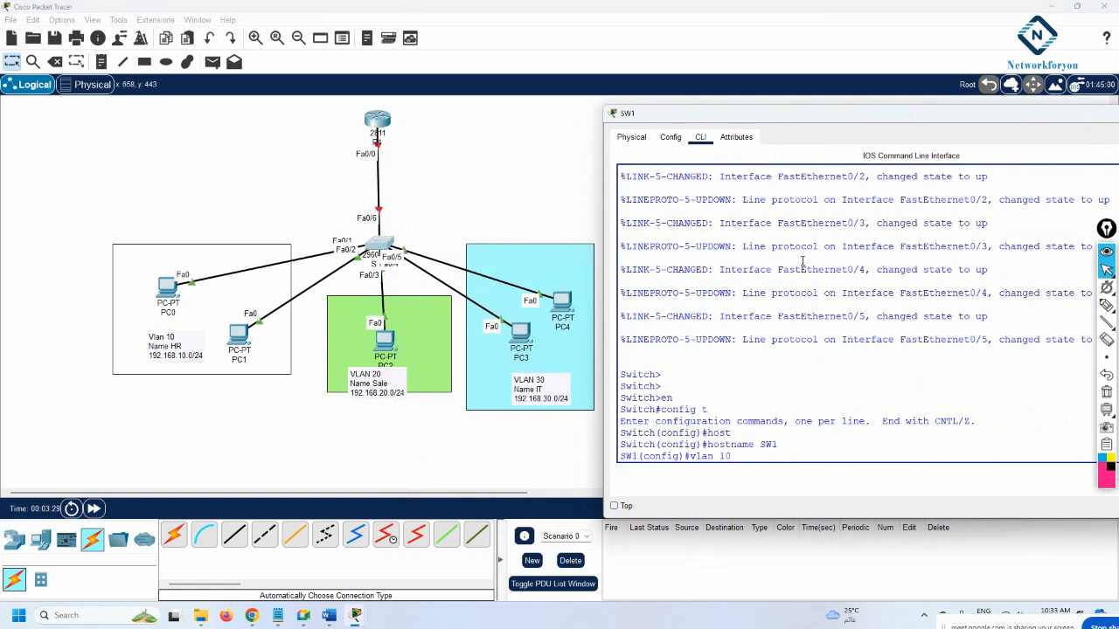
pyautogui.press('Return')
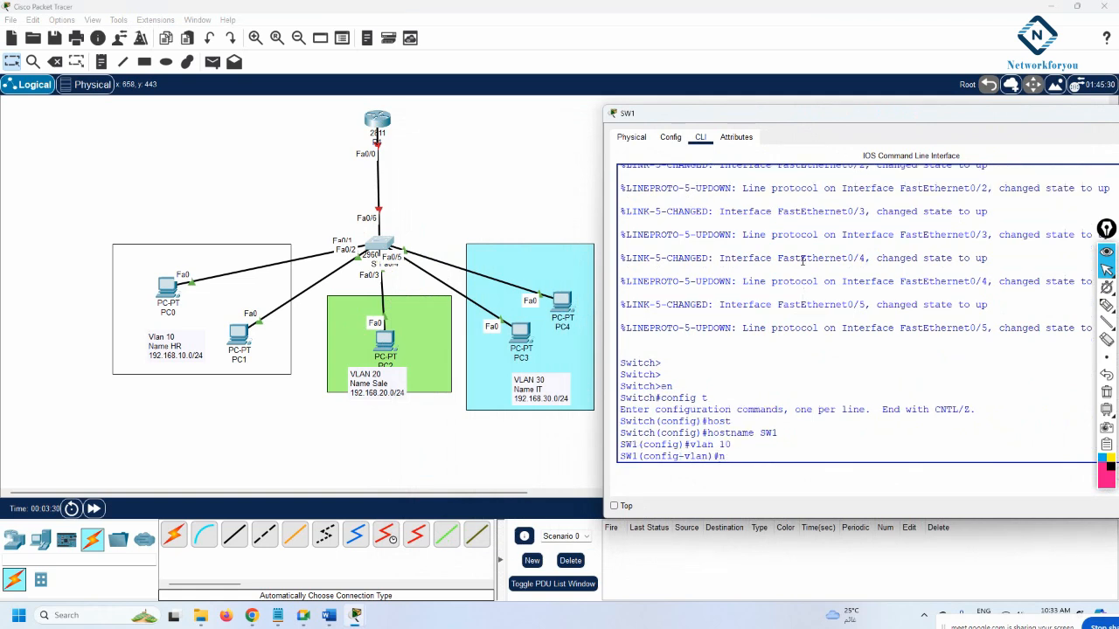
pyautogui.write('name HR')
pyautogui.press('Return')
pyautogui.write('vlan)#vlan 2')
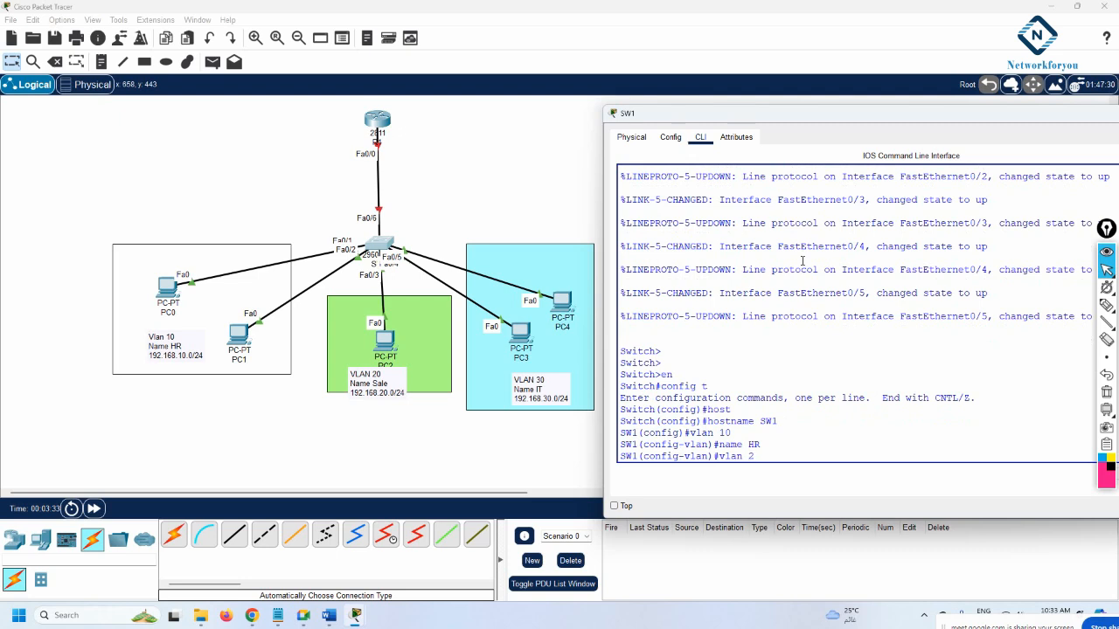
pyautogui.write('0')
pyautogui.press('Return')
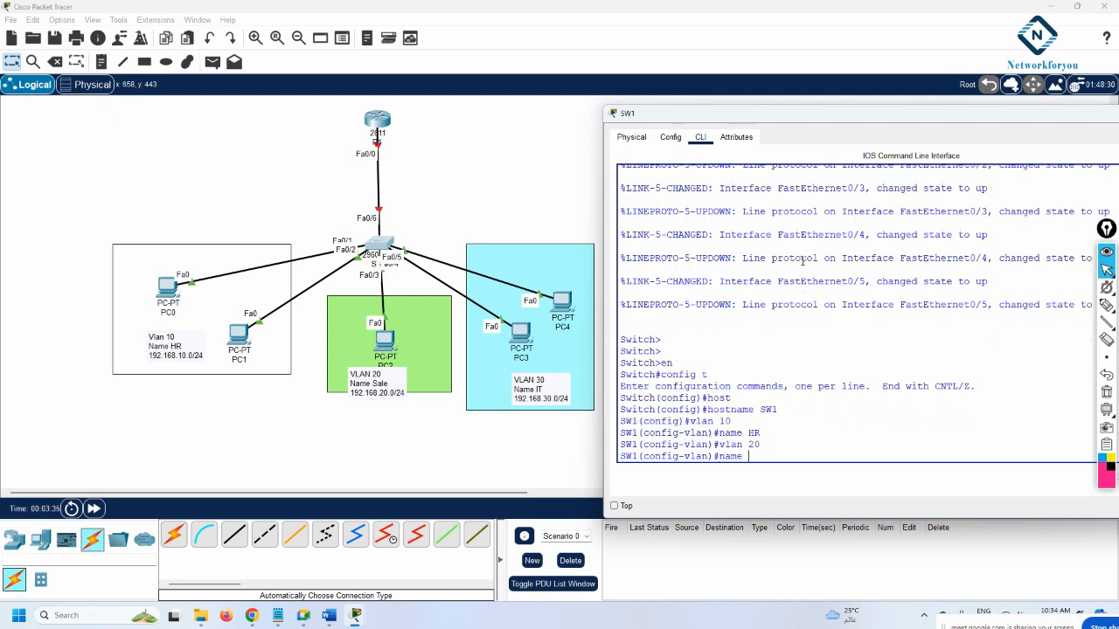
pyautogui.write('Sale')
pyautogui.press('Return')
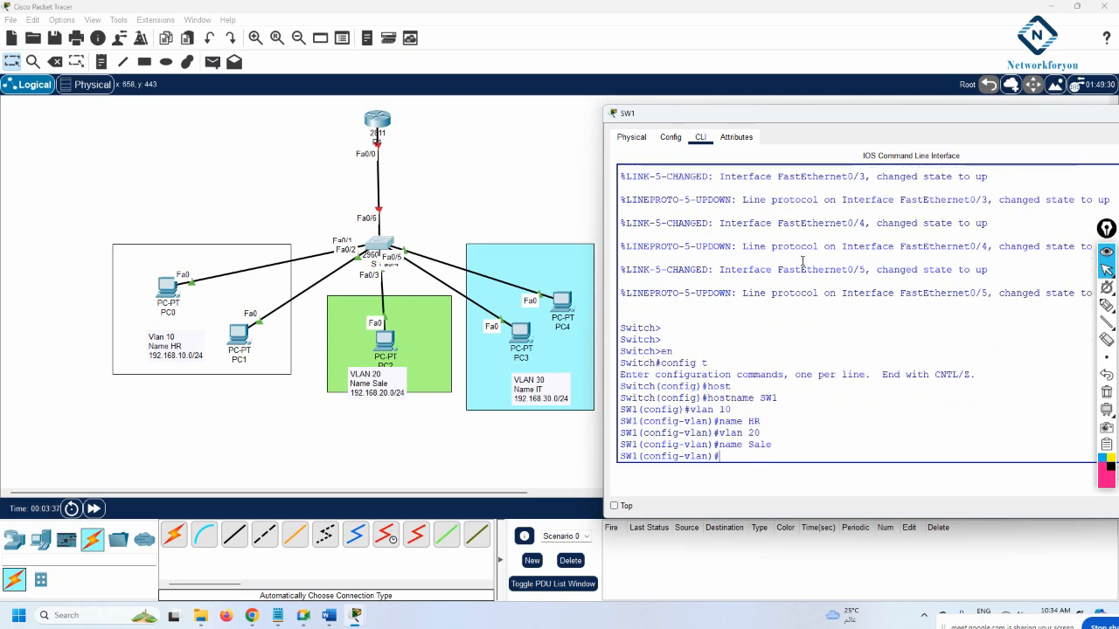
pyautogui.write('vlan')
pyautogui.write(' 30')
pyautogui.press('Return')
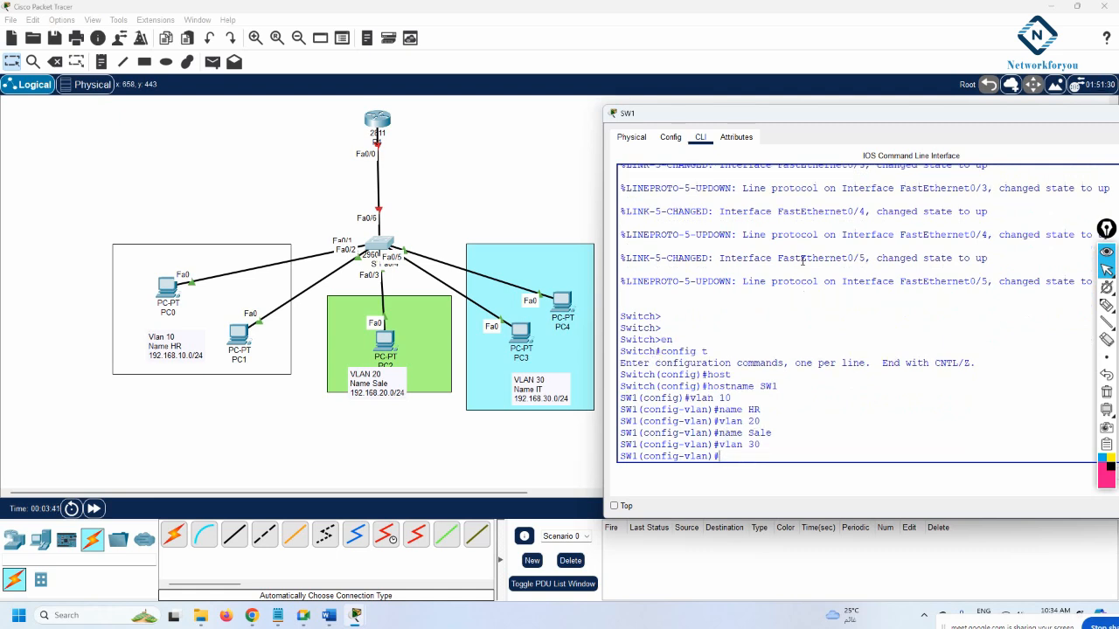
pyautogui.write('name IT')
pyautogui.press('Return')
pyautogui.press('Return')
pyautogui.press('Return')
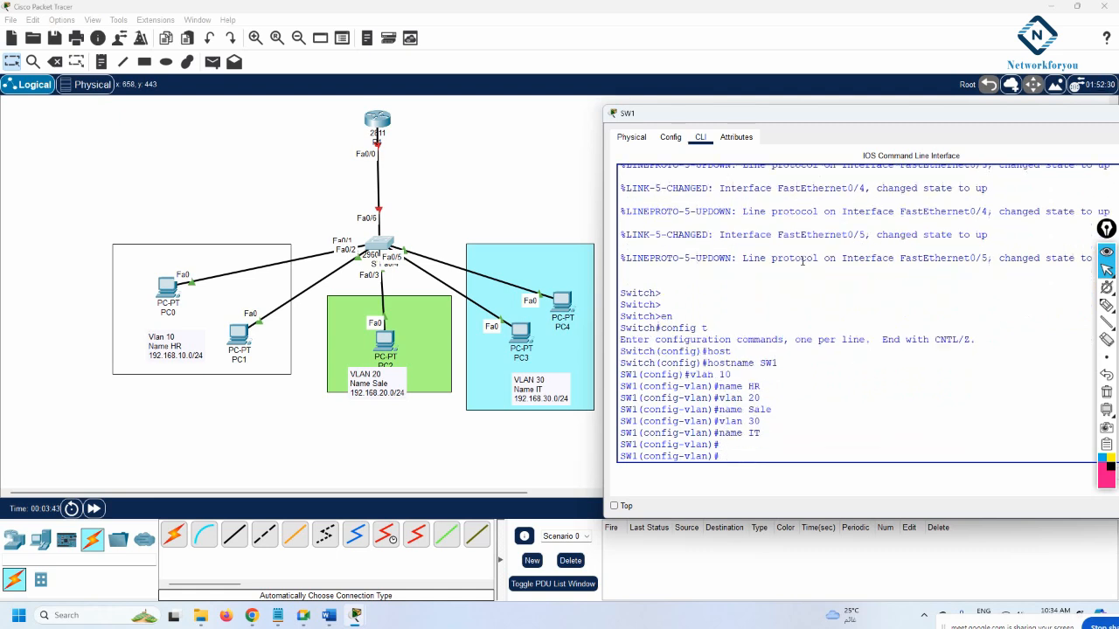
pyautogui.write('exit')
pyautogui.press('Return')
pyautogui.press('Return')
pyautogui.press('Return')
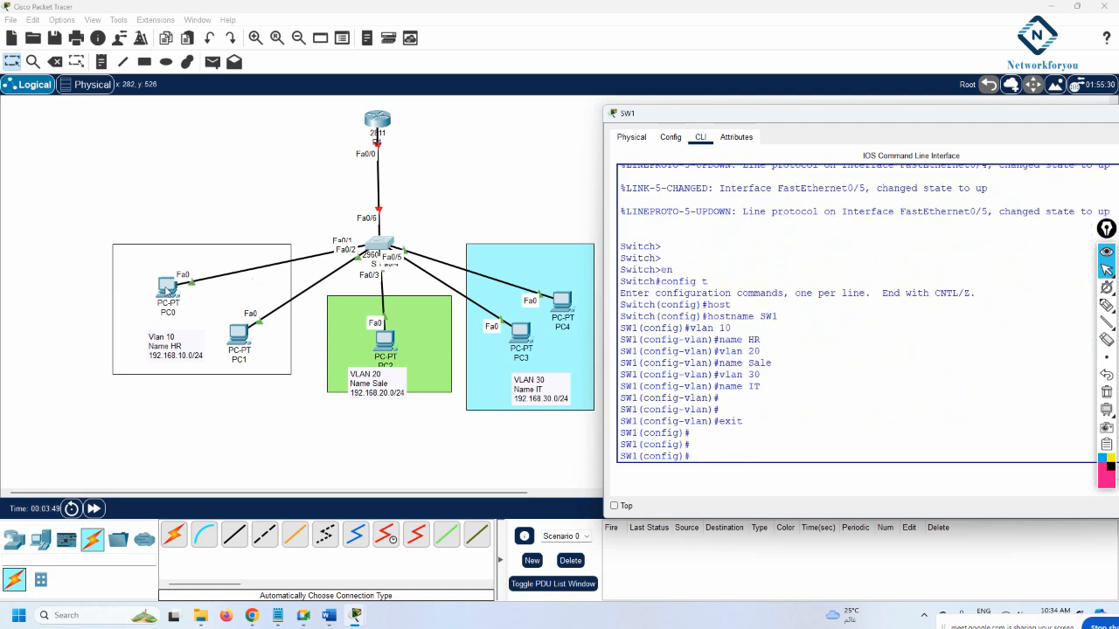
# Select interface range f0/1-2 on SW1 and set the ports to switchport mode access
pyautogui.moveTo(167, 291); pyautogui.dragTo(180, 271)
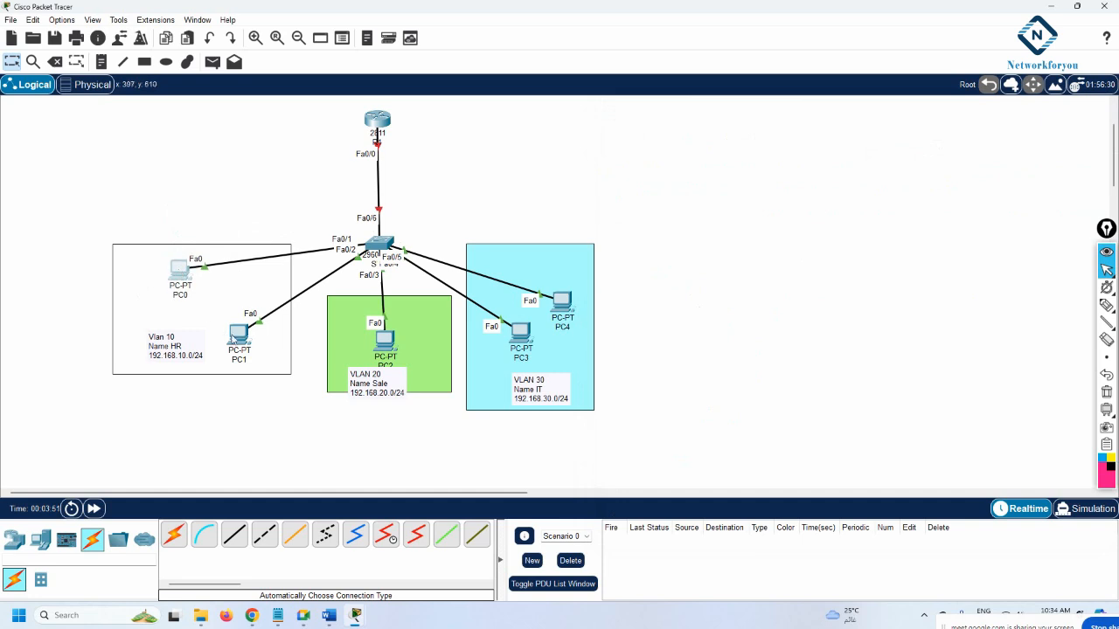
pyautogui.moveTo(238, 334)
pyautogui.mouseDown()
pyautogui.moveTo(249, 362)
pyautogui.moveTo(239, 332)
pyautogui.mouseUp()
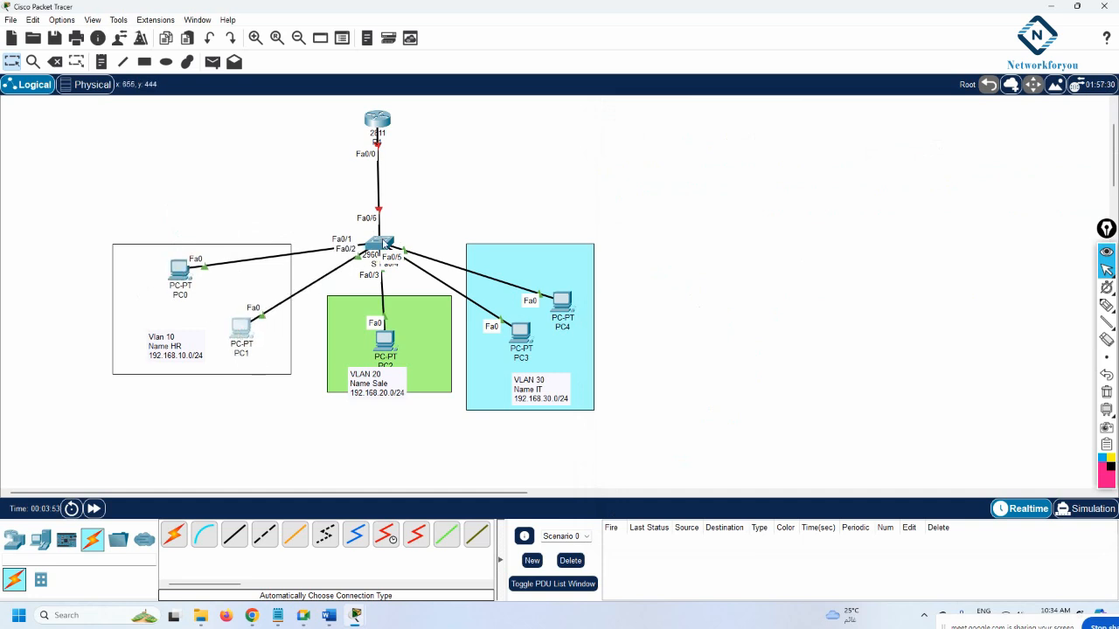
pyautogui.click(381, 246)
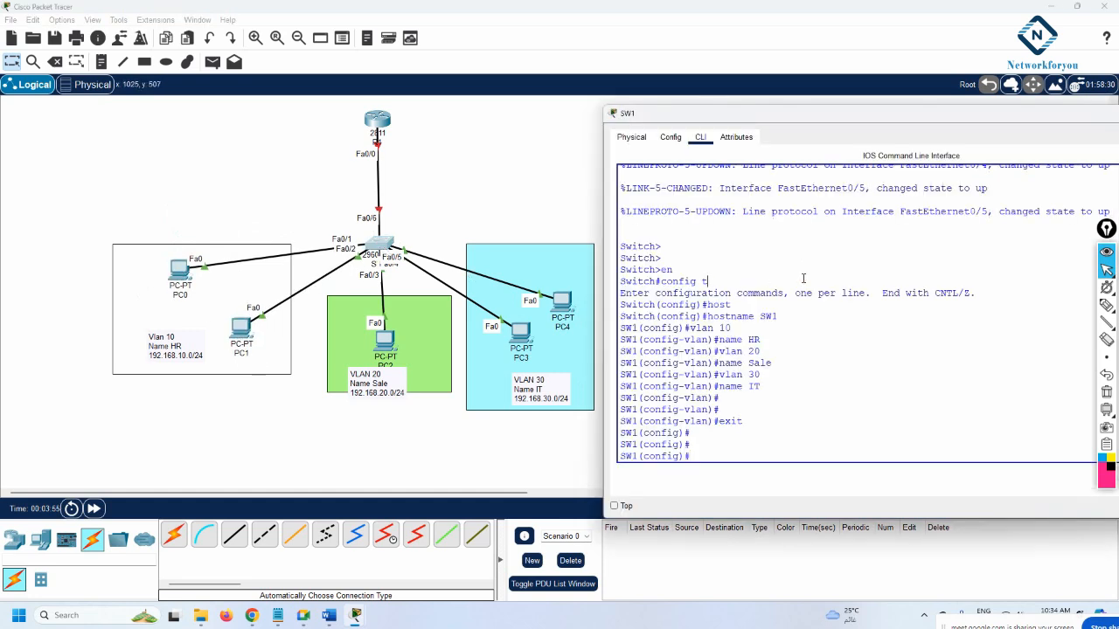
pyautogui.write('int ra')
pyautogui.press('Tab')
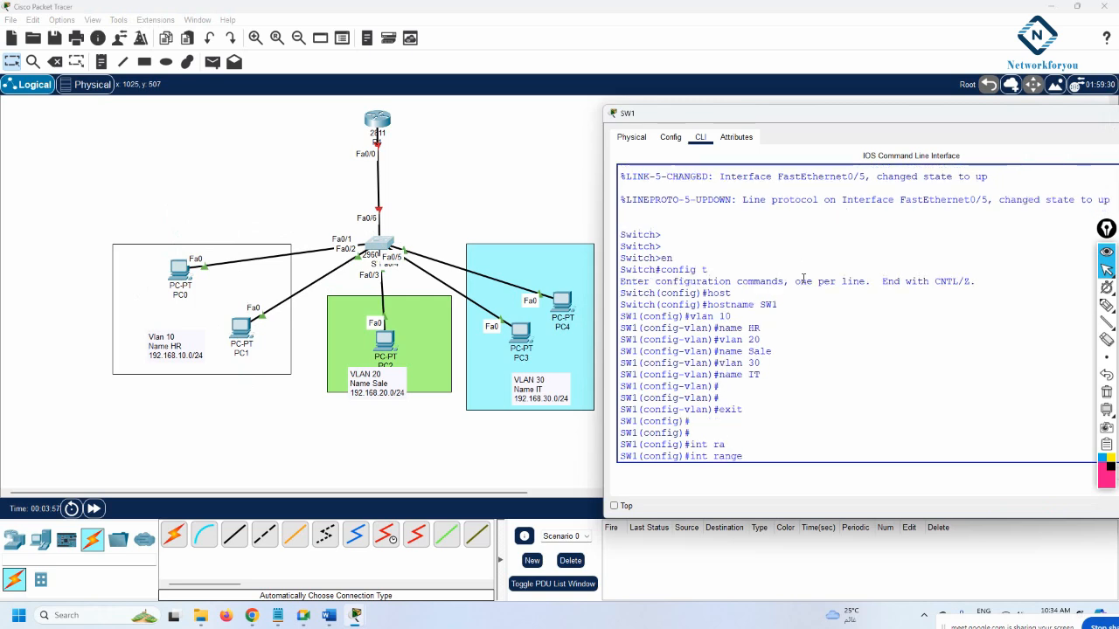
pyautogui.write('f0/1-2')
pyautogui.press('Return')
pyautogui.write('sw')
pyautogui.press('Tab')
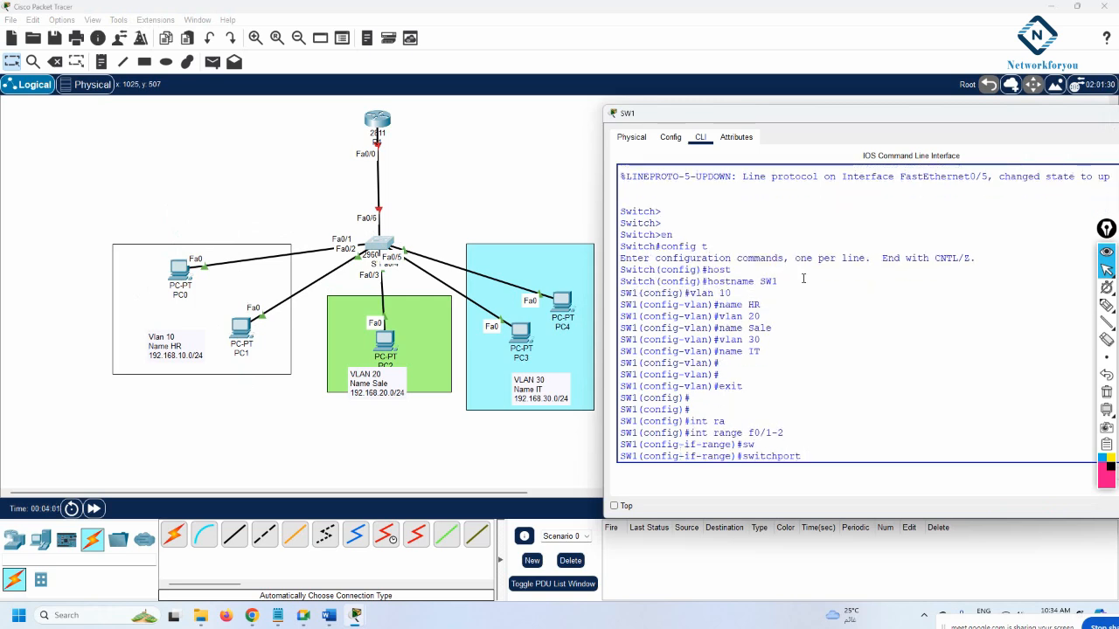
pyautogui.write('mo')
pyautogui.press('Tab')
pyautogui.write('acc')
pyautogui.press('Tab')
pyautogui.press('Return')
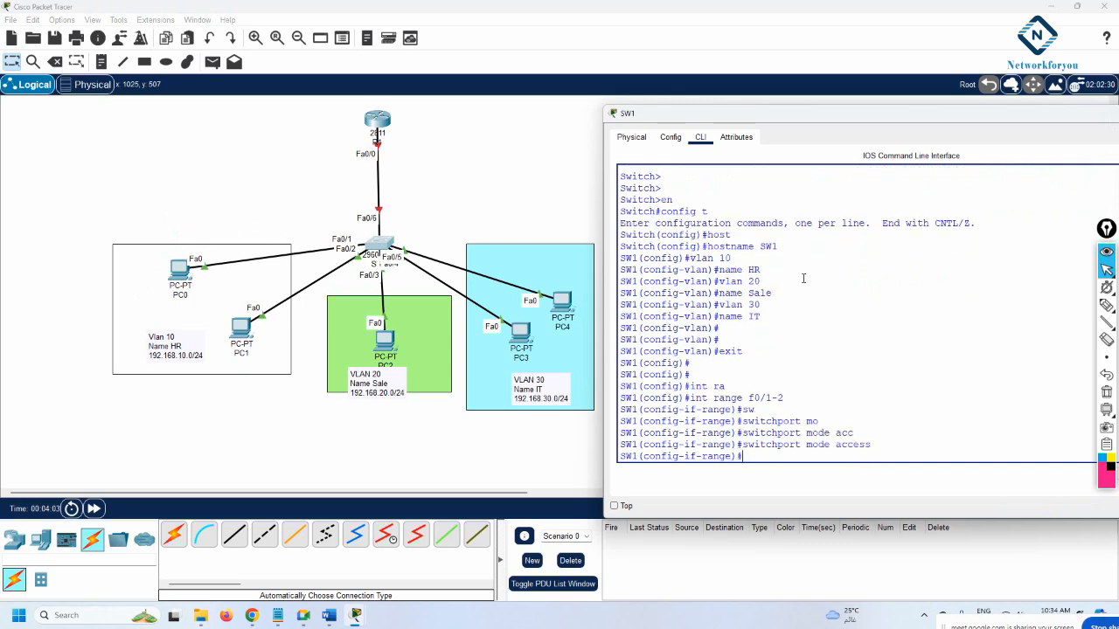
# Assign ports Fa0/1–Fa0/2 to access VLAN 10
pyautogui.write('sw')
pyautogui.press('Tab')
pyautogui.write('a')
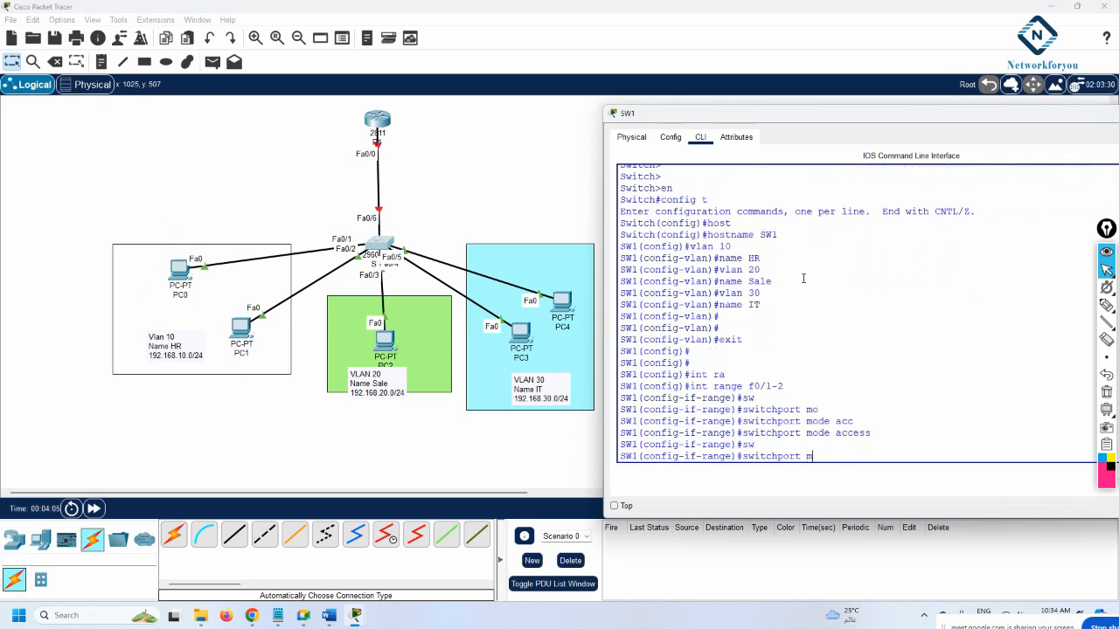
pyautogui.write('c')
pyautogui.press('Tab')
pyautogui.write('vlan')
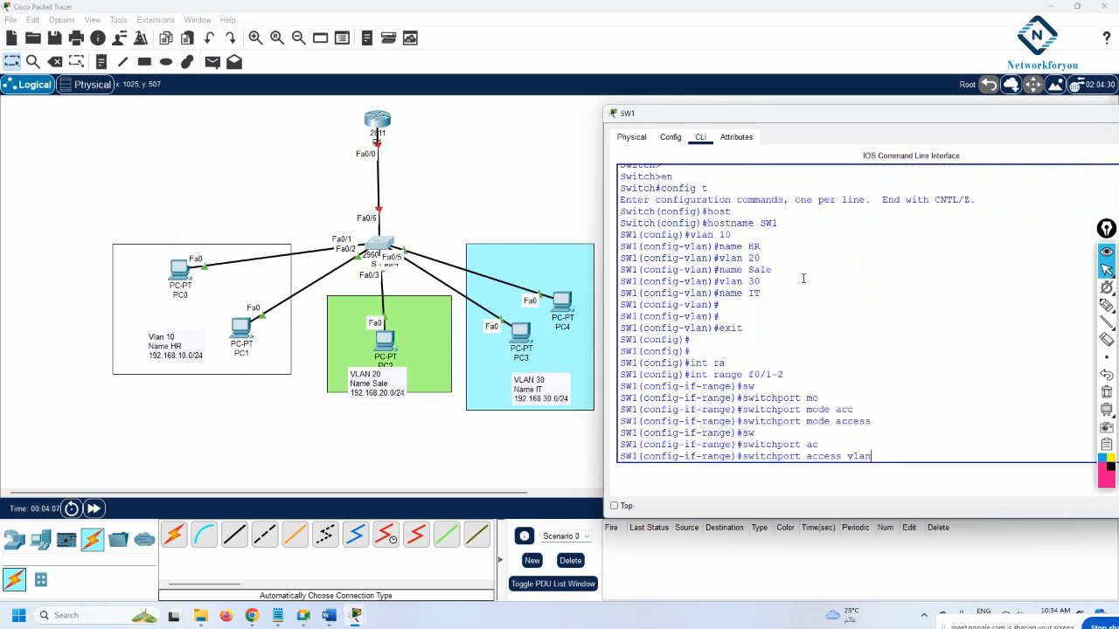
pyautogui.write(' 10')
pyautogui.press('Return')
pyautogui.press('Return')
pyautogui.press('Return')
pyautogui.press('Return')
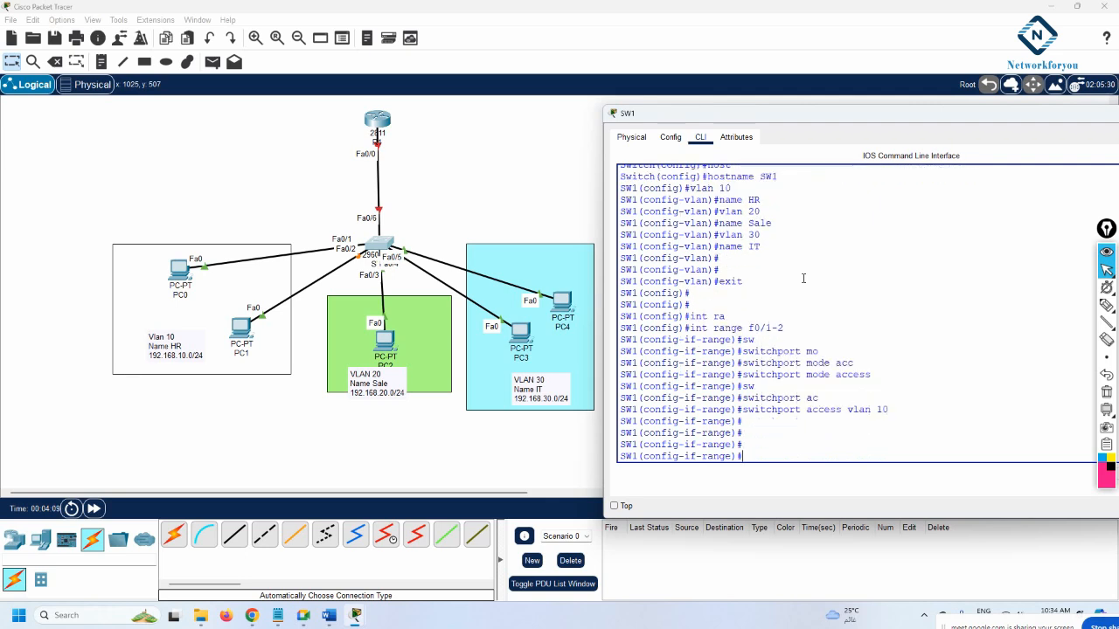
pyautogui.write('int')
# Make SW1 port Fa0/3 an access port in VLAN 20
pyautogui.moveTo(384, 339)
pyautogui.mouseDown()
pyautogui.moveTo(374, 340)
pyautogui.moveTo(380, 330)
pyautogui.mouseUp()
pyautogui.click(379, 245)
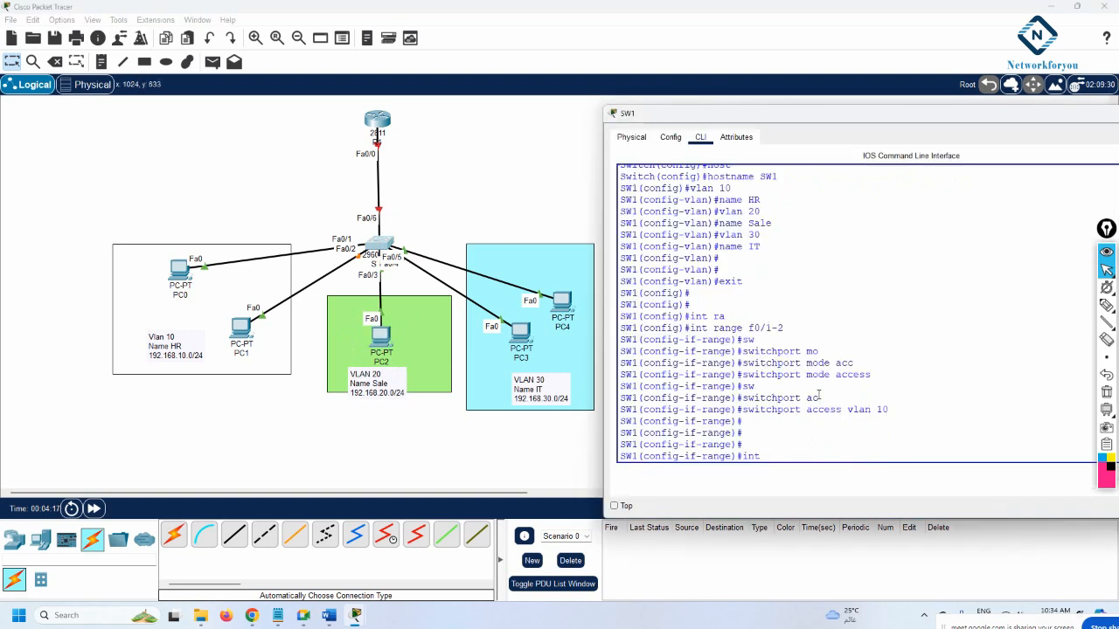
pyautogui.write('/3')
pyautogui.press('Return')
pyautogui.write('sw')
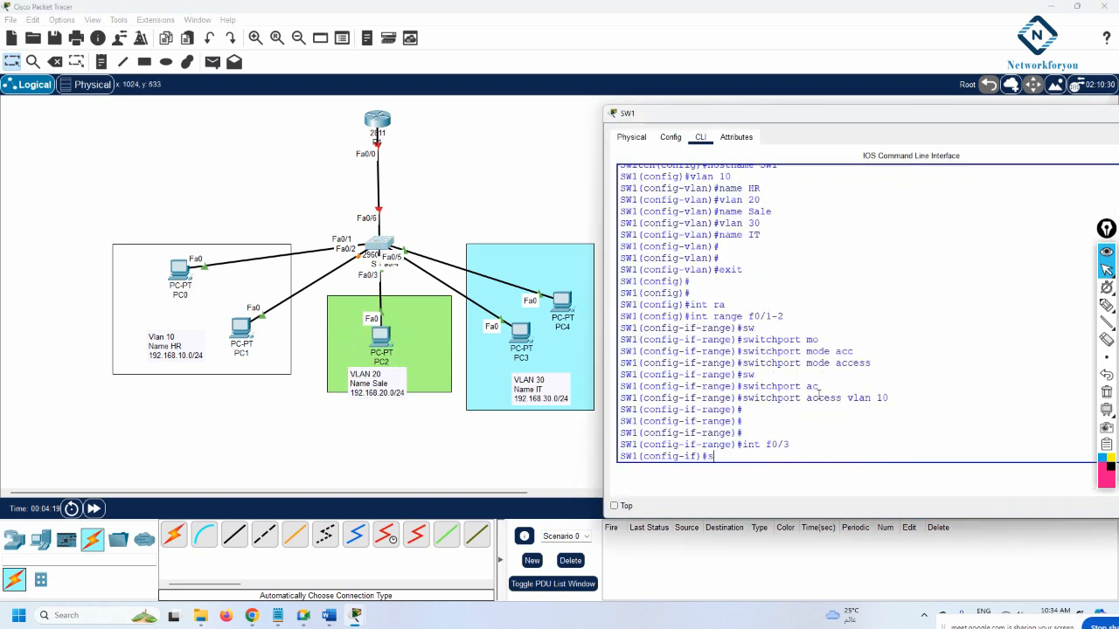
pyautogui.press('Tab')
pyautogui.write('mo')
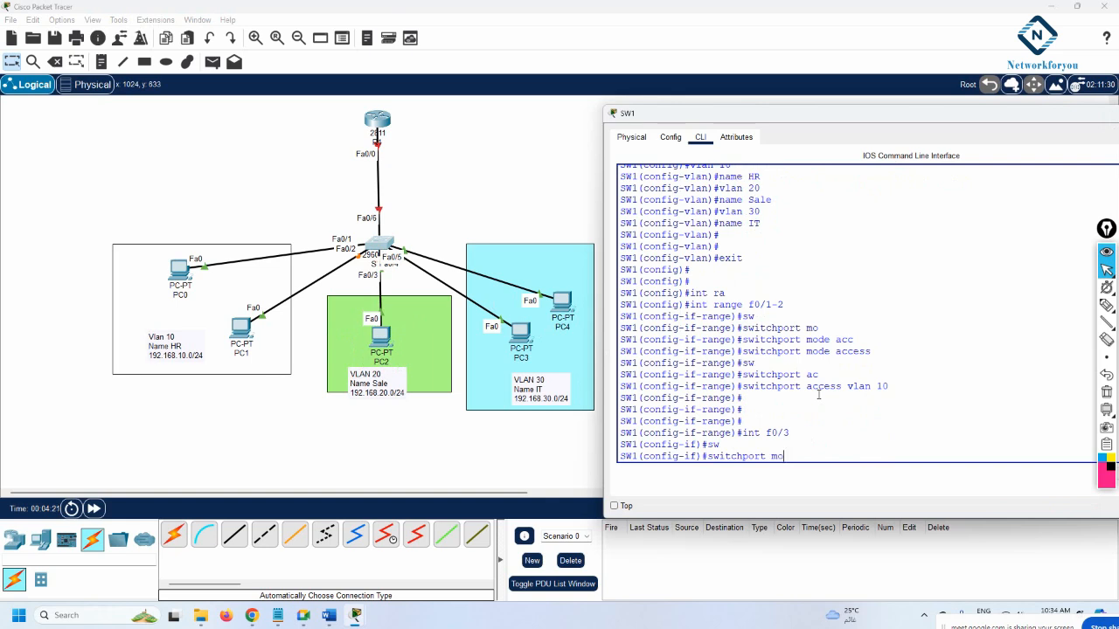
pyautogui.press('Tab')
pyautogui.write('acc')
pyautogui.press('Return')
pyautogui.write('sw')
pyautogui.press('Tab')
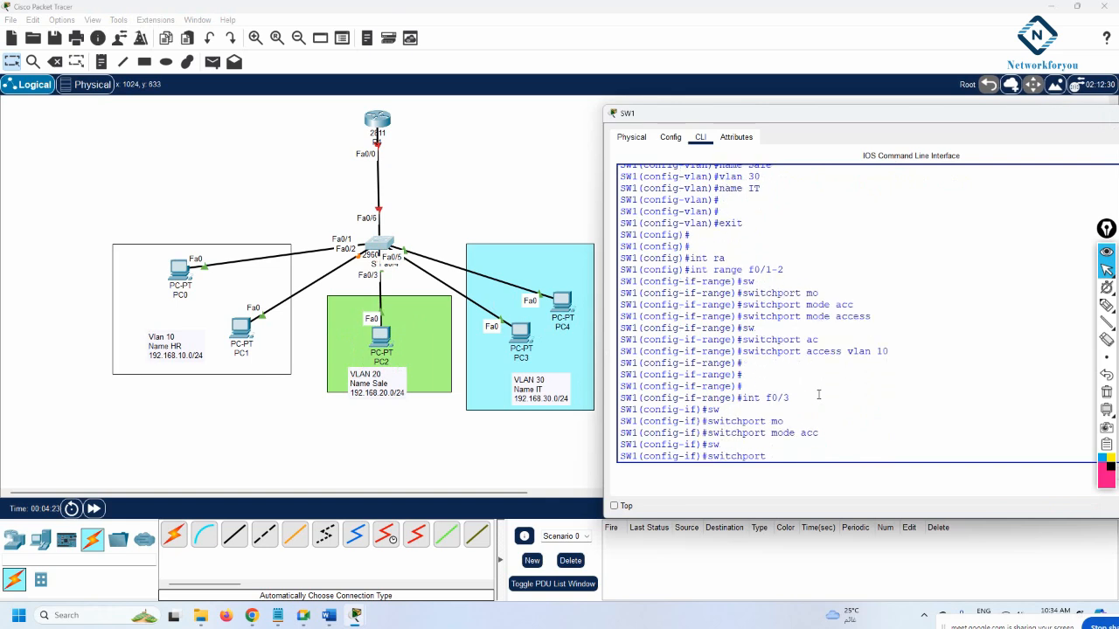
pyautogui.write('ac')
pyautogui.press('Tab')
pyautogui.write('vlan')
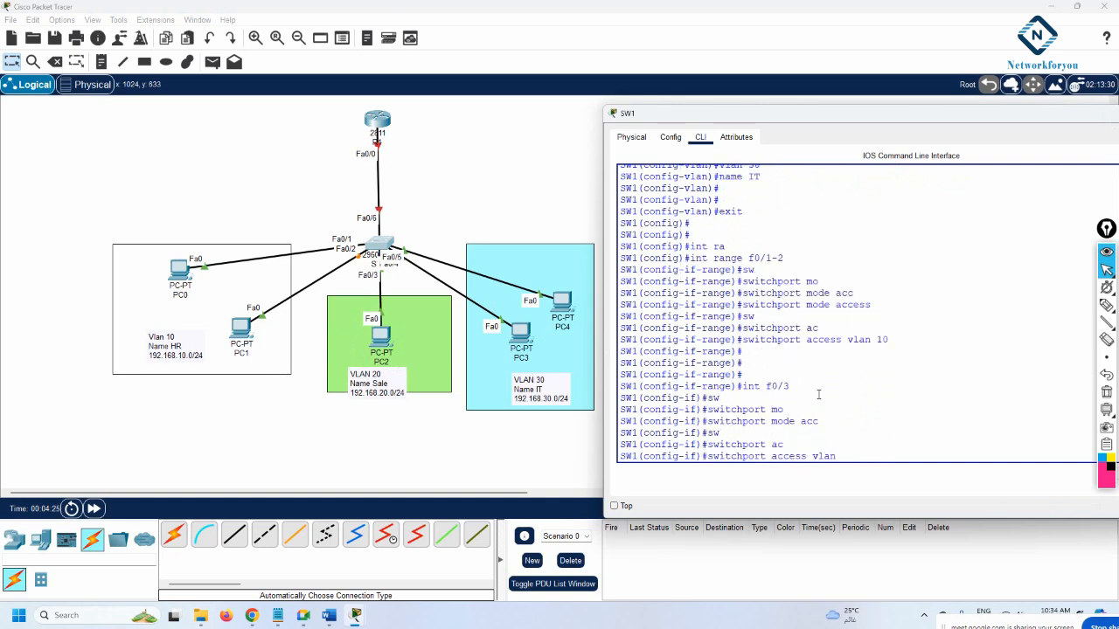
pyautogui.write(' 20')
pyautogui.press('Return')
pyautogui.press('Return')
pyautogui.press('Return')
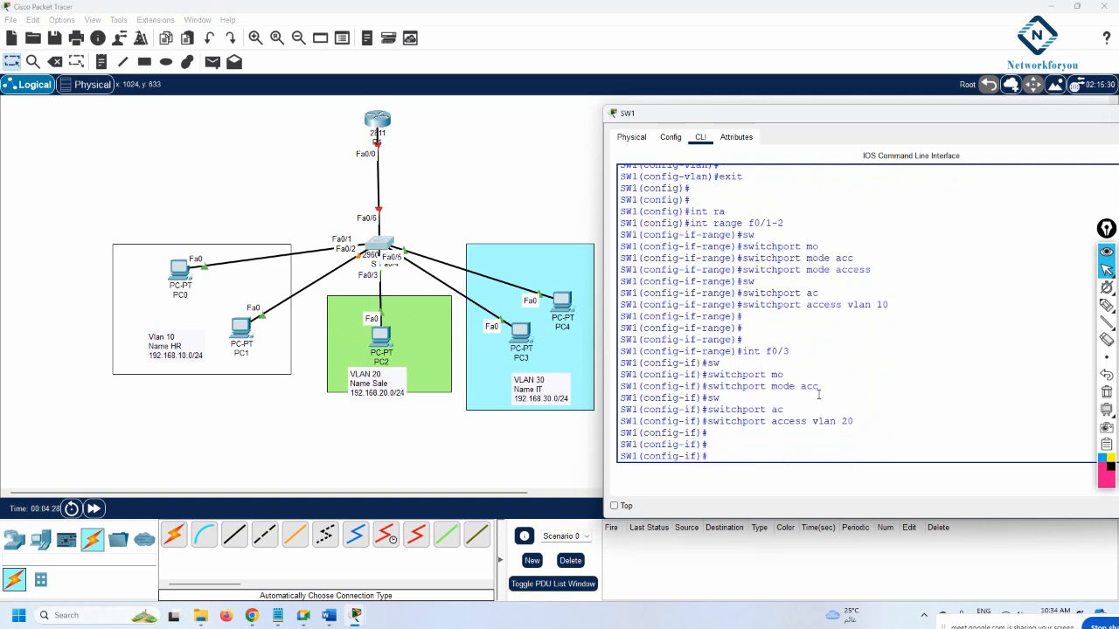
pyautogui.moveTo(520, 332); pyautogui.dragTo(568, 276)
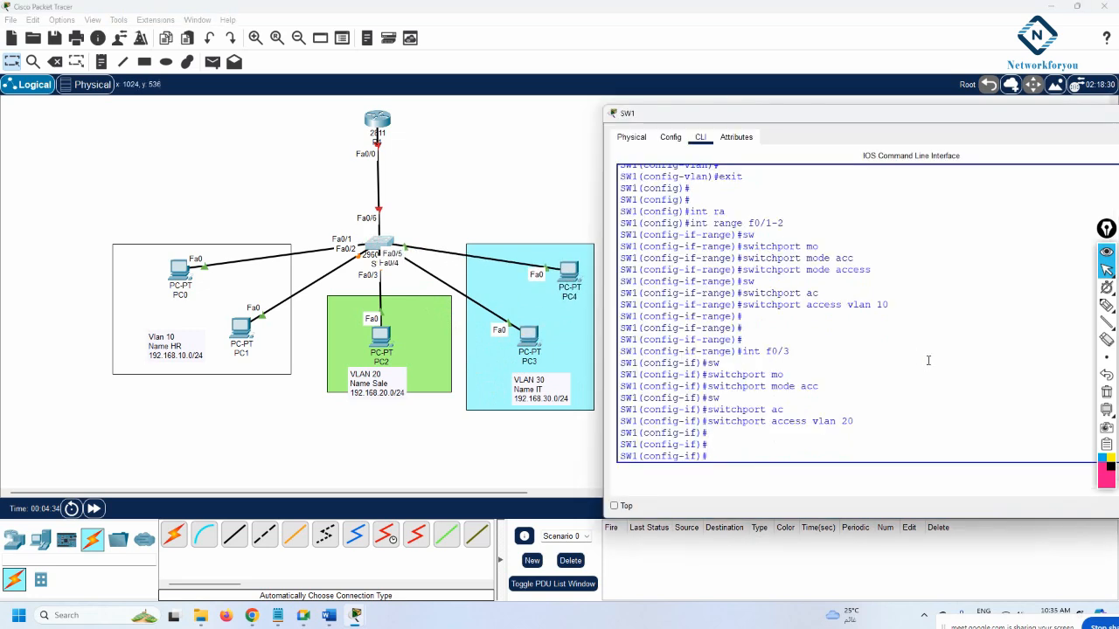
pyautogui.write('exit')
pyautogui.press('Return')
# Make ports Fa0/4–Fa0/5 access ports in VLAN 30 via an interface range, then exit
pyautogui.write('int r')
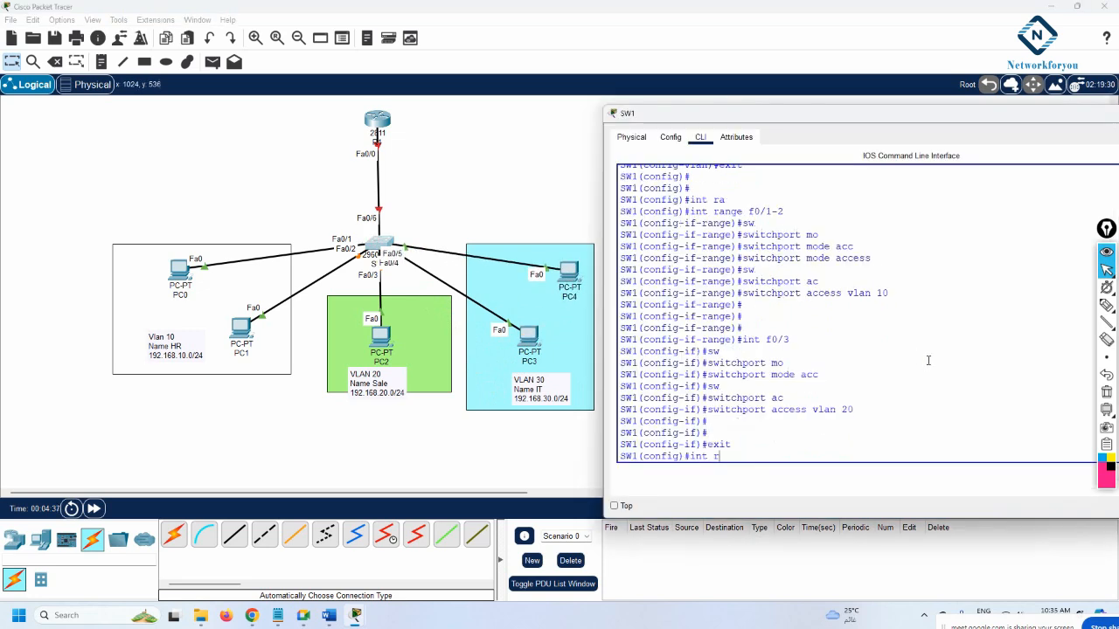
pyautogui.press('Tab')
pyautogui.write('f0')
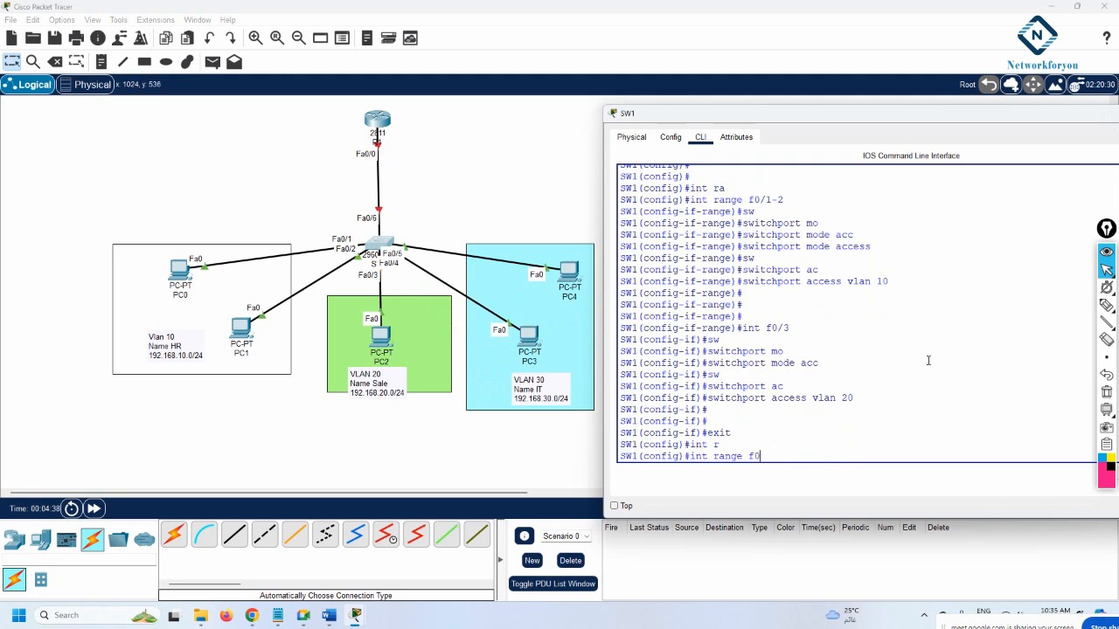
pyautogui.write('/4-5')
pyautogui.press('Return')
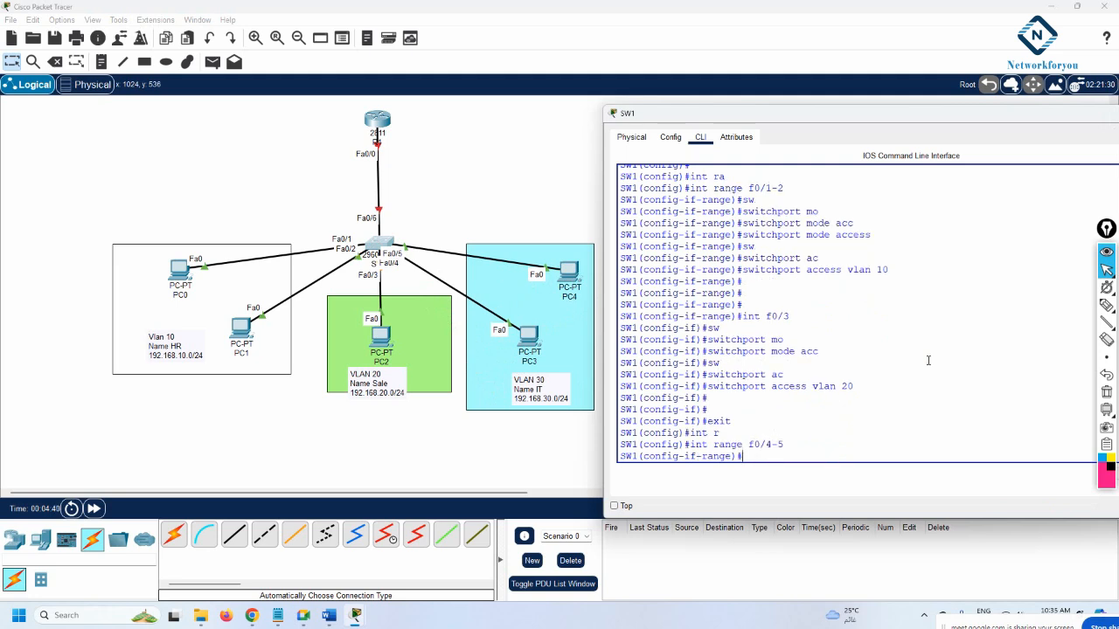
pyautogui.write('sw')
pyautogui.press('Tab')
pyautogui.write('mo')
pyautogui.press('Tab')
pyautogui.write('acc')
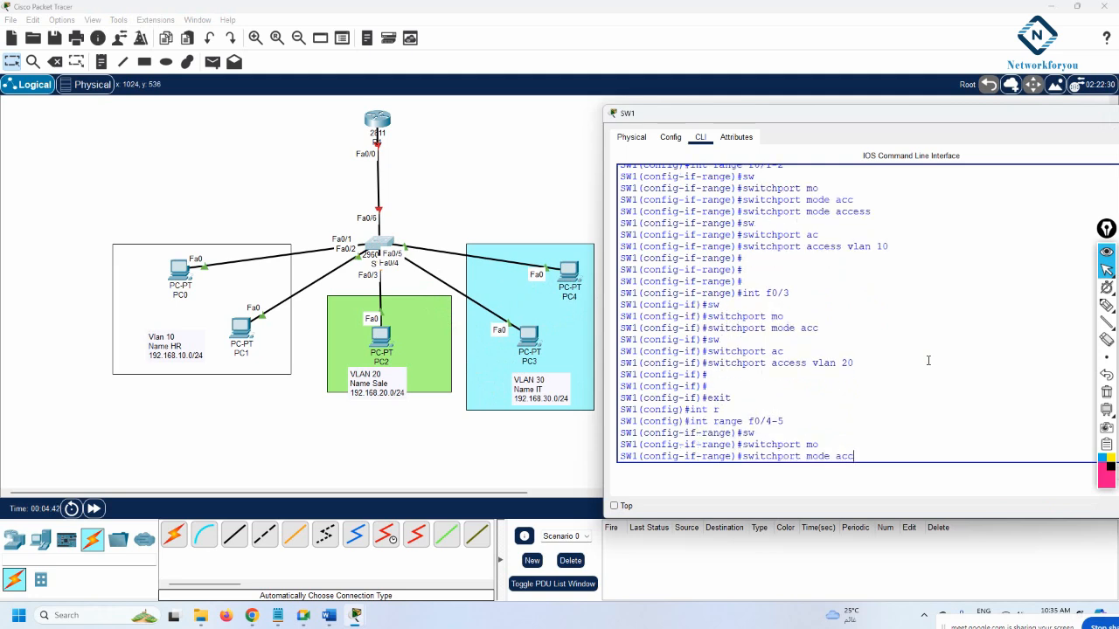
pyautogui.press('Return')
pyautogui.write('sw')
pyautogui.press('Tab')
pyautogui.write('acc')
pyautogui.press('Tab')
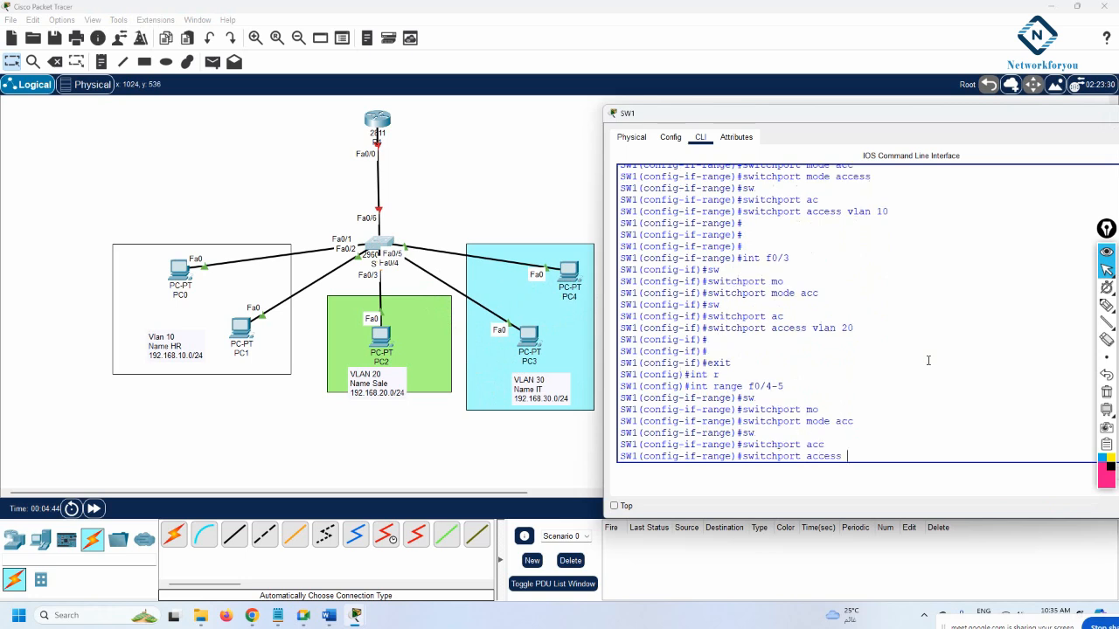
pyautogui.write('vlan 30')
pyautogui.press('Return')
pyautogui.write('exit')
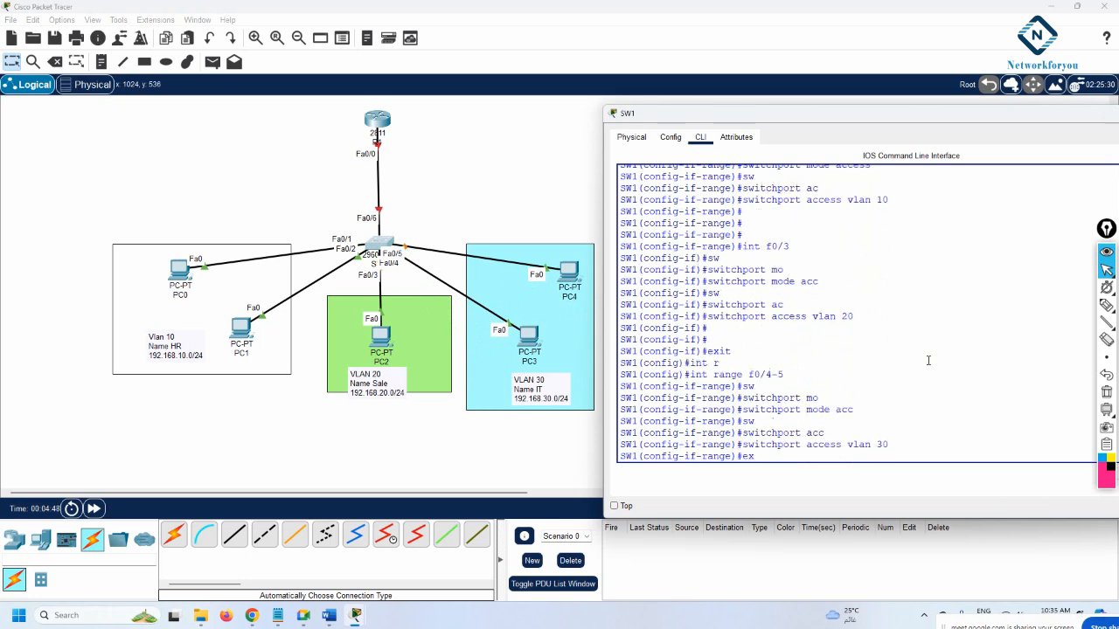
pyautogui.press('Return')
pyautogui.press('Return')
pyautogui.press('Return')
pyautogui.write('exit')
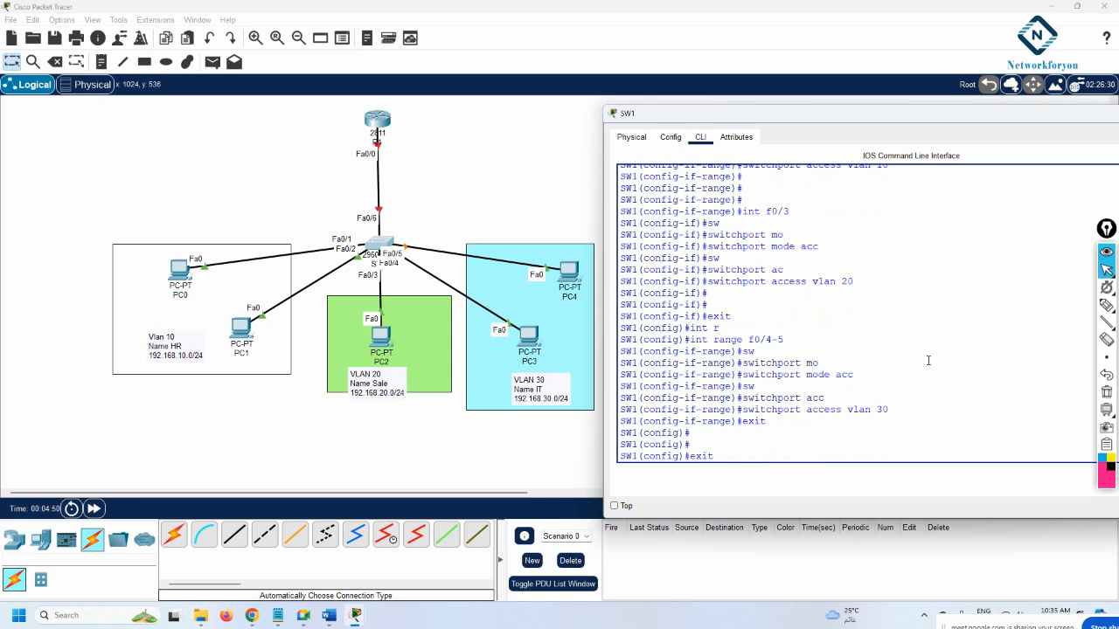
pyautogui.press('Return')
pyautogui.press('Return')
pyautogui.press('Return')
pyautogui.press('Return')
pyautogui.press('Return')
# Run 'sh vlan br' and mark the HR, Sale and IT rows to check port assignments
pyautogui.write('sh ')
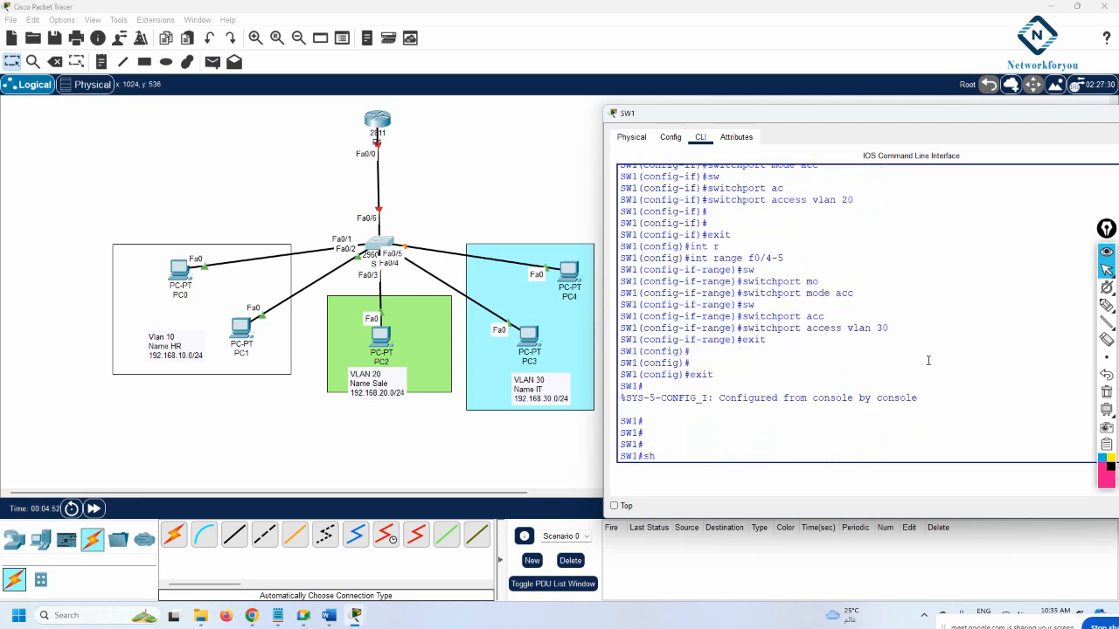
pyautogui.write('vlan br')
pyautogui.press('Return')
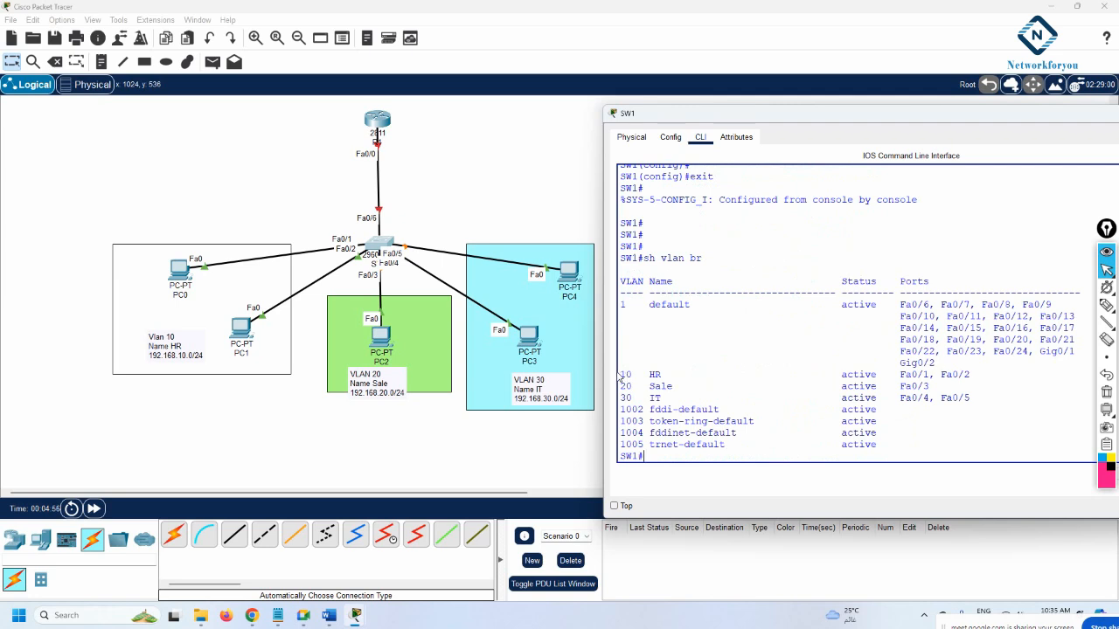
pyautogui.moveTo(619, 374); pyautogui.dragTo(983, 378)
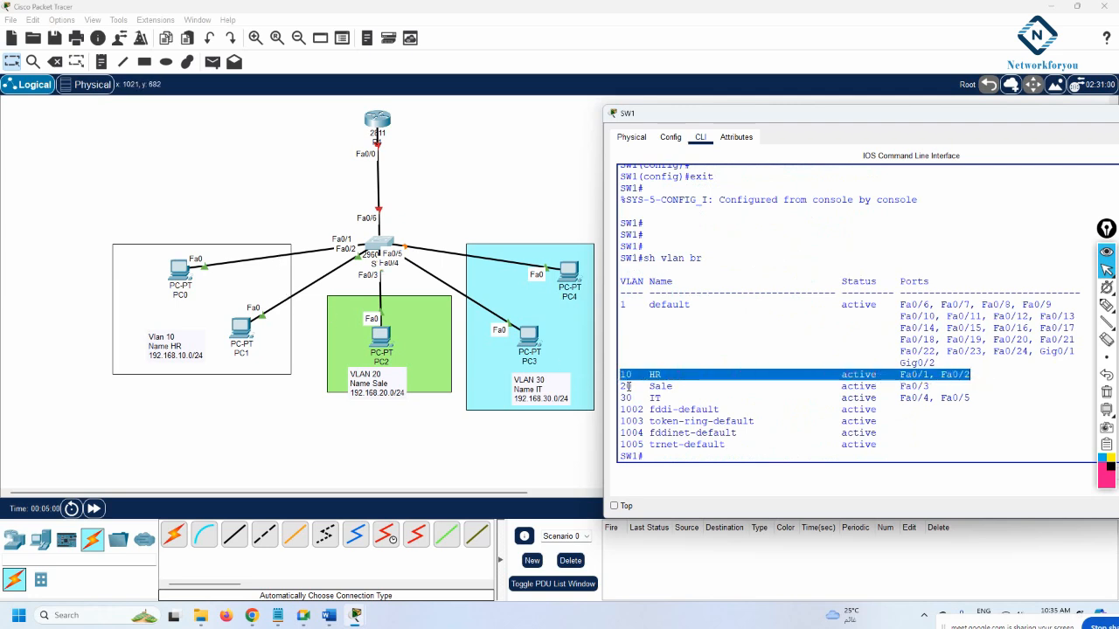
pyautogui.moveTo(623, 386); pyautogui.dragTo(927, 391)
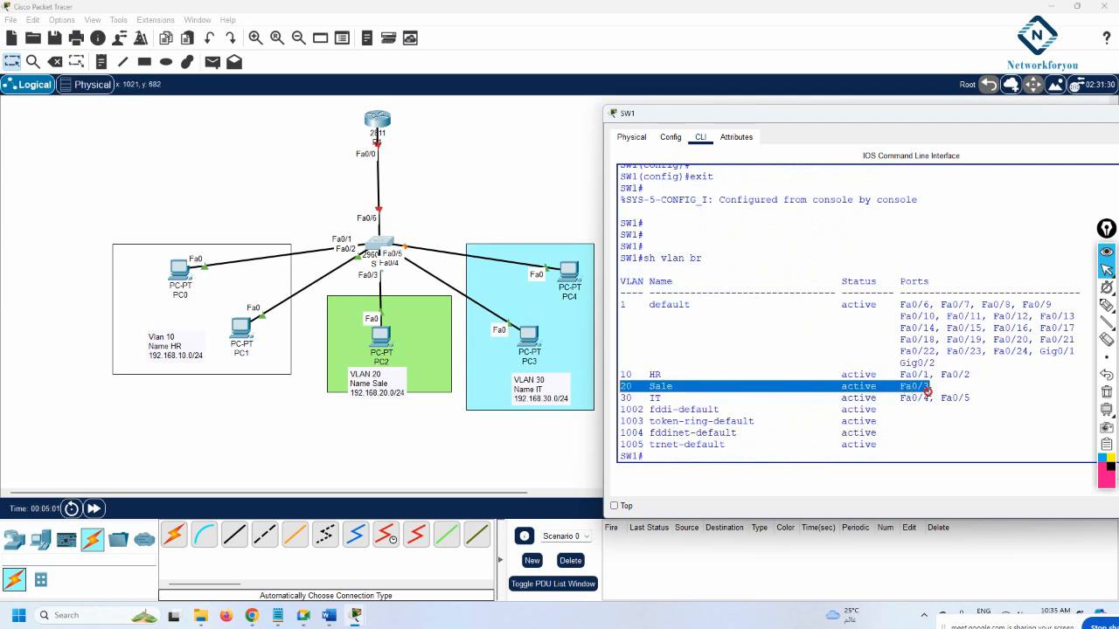
pyautogui.click(623, 398)
pyautogui.moveTo(623, 397); pyautogui.dragTo(961, 399)
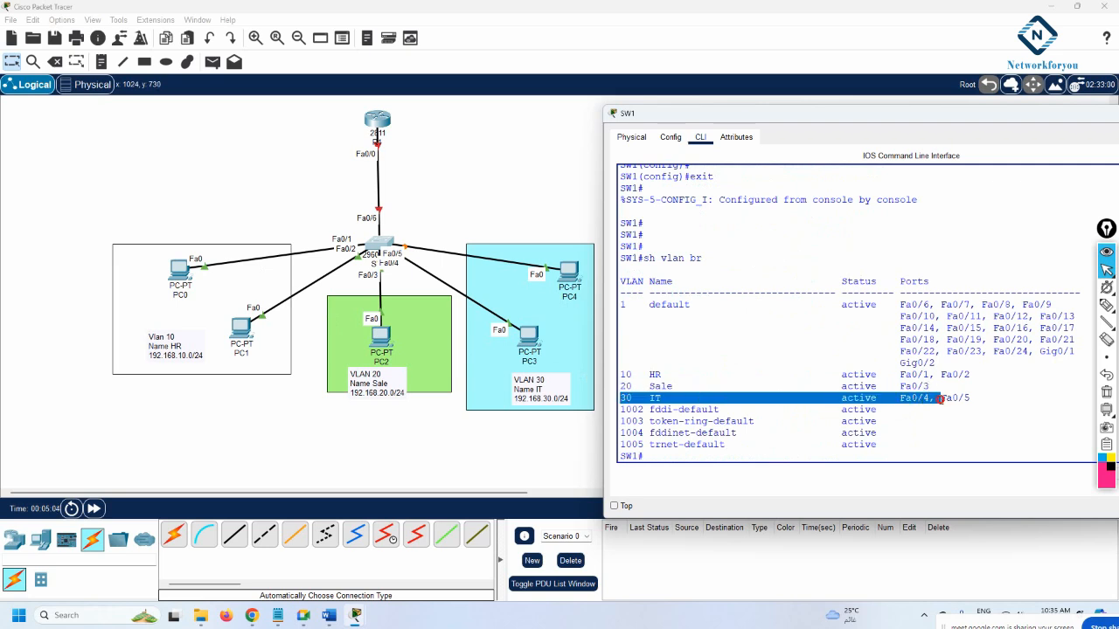
pyautogui.click(990, 393)
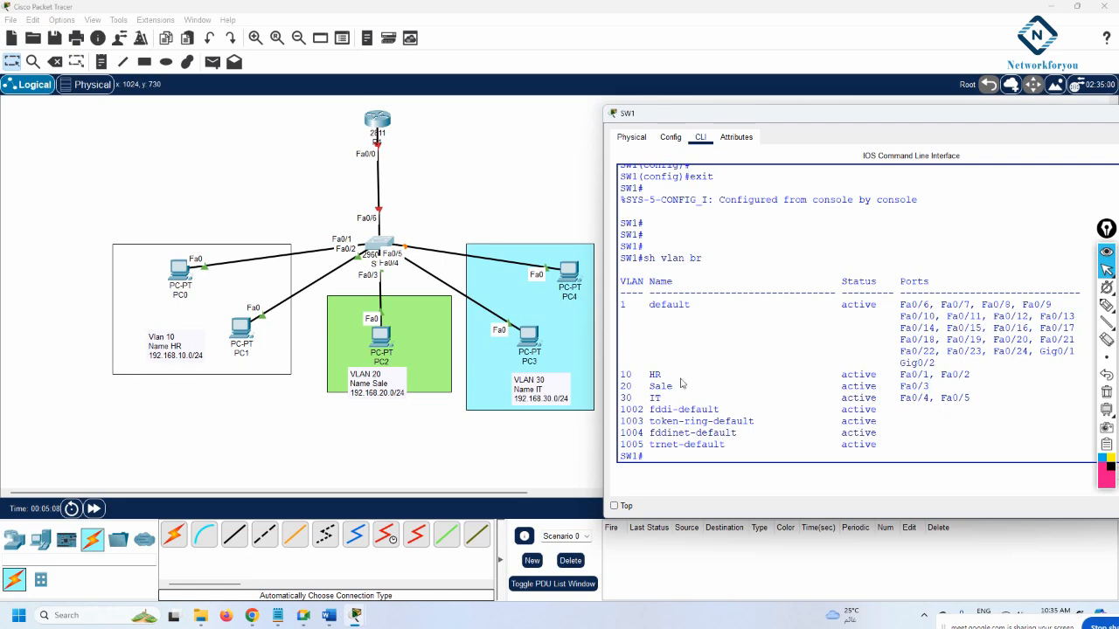
# Return SW1 to global configuration mode with 'config t'
pyautogui.click(953, 431)
pyautogui.write('config t')
pyautogui.press('Return')
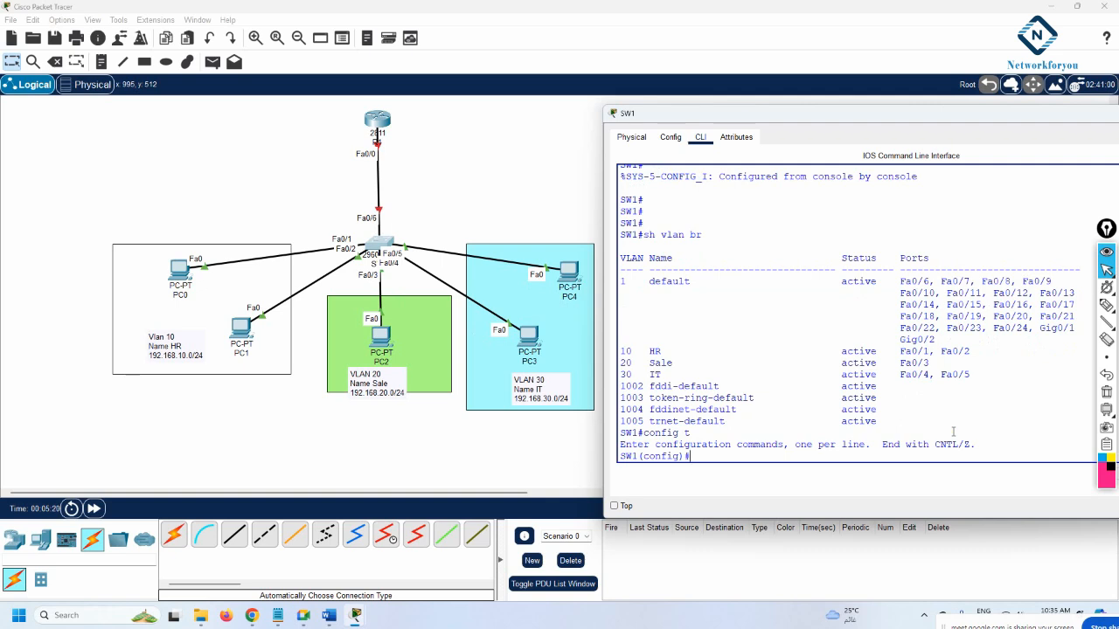
pyautogui.press('Return')
pyautogui.press('Return')
pyautogui.press('Return')
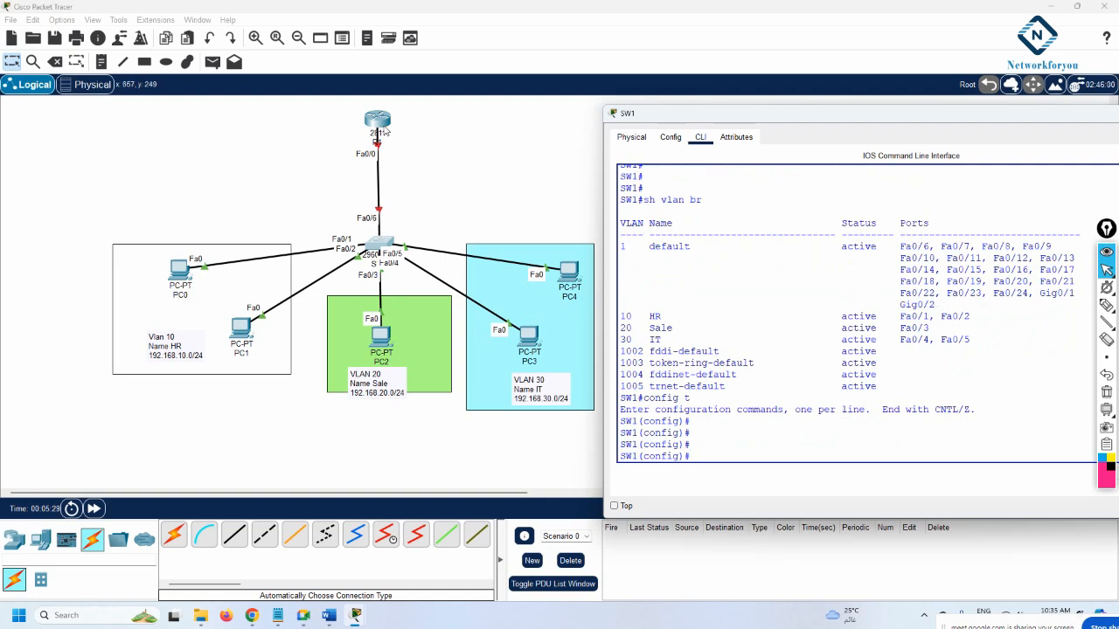
# Set SW1's Fa0/6 to switchport mode trunk and save with 'do wr'
pyautogui.write('int f0/6')
pyautogui.press('Return')
pyautogui.write('sw')
pyautogui.press('Tab')
pyautogui.write('m')
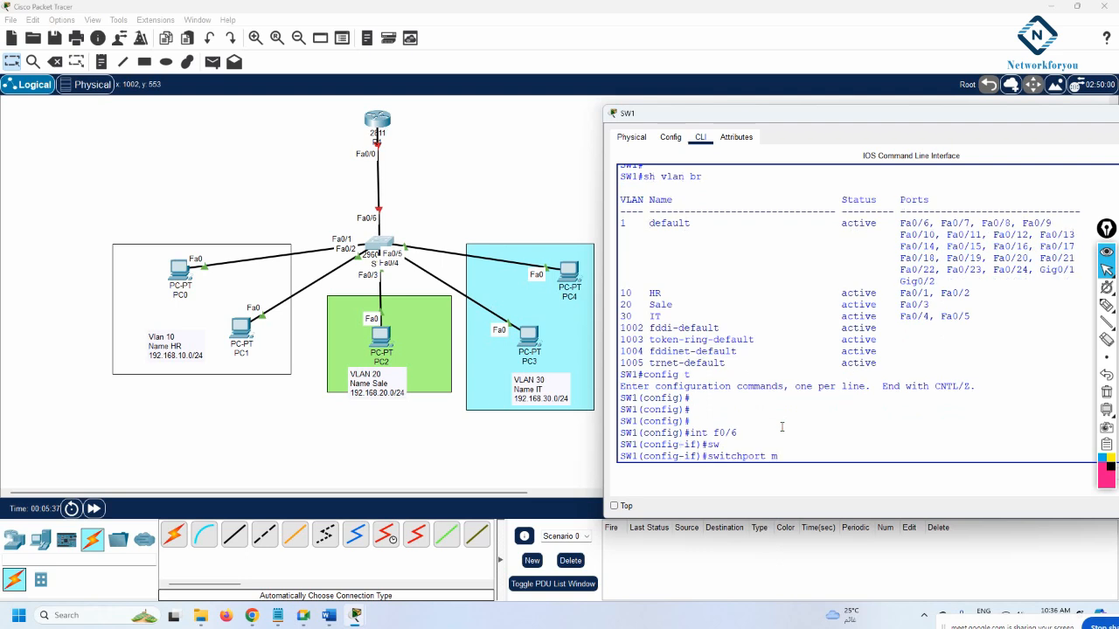
pyautogui.write('o')
pyautogui.press('Tab')
pyautogui.write('tr')
pyautogui.press('Tab')
pyautogui.press('Return')
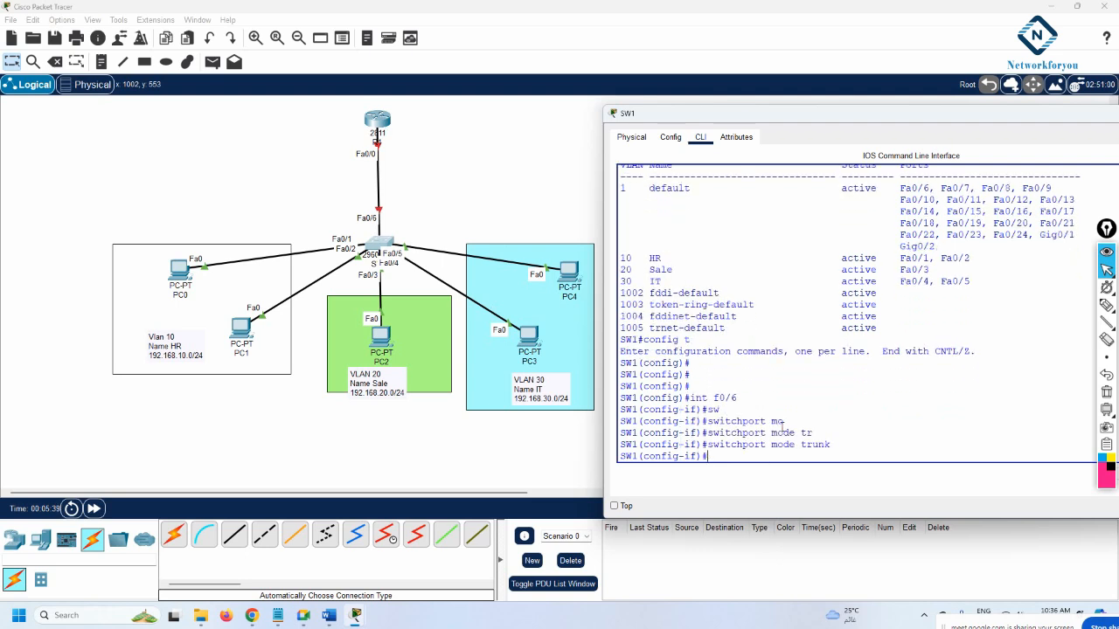
pyautogui.write('do wr')
pyautogui.press('Return')
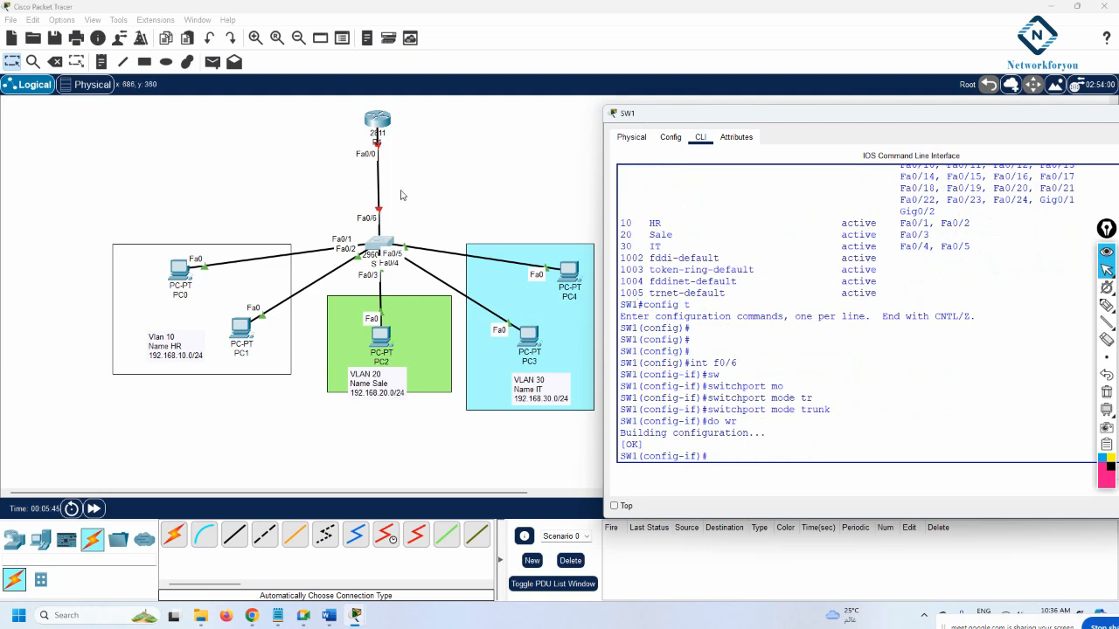
# Open the router's CLI and decline the initial configuration dialog
pyautogui.click(377, 126)
pyautogui.click(377, 127)
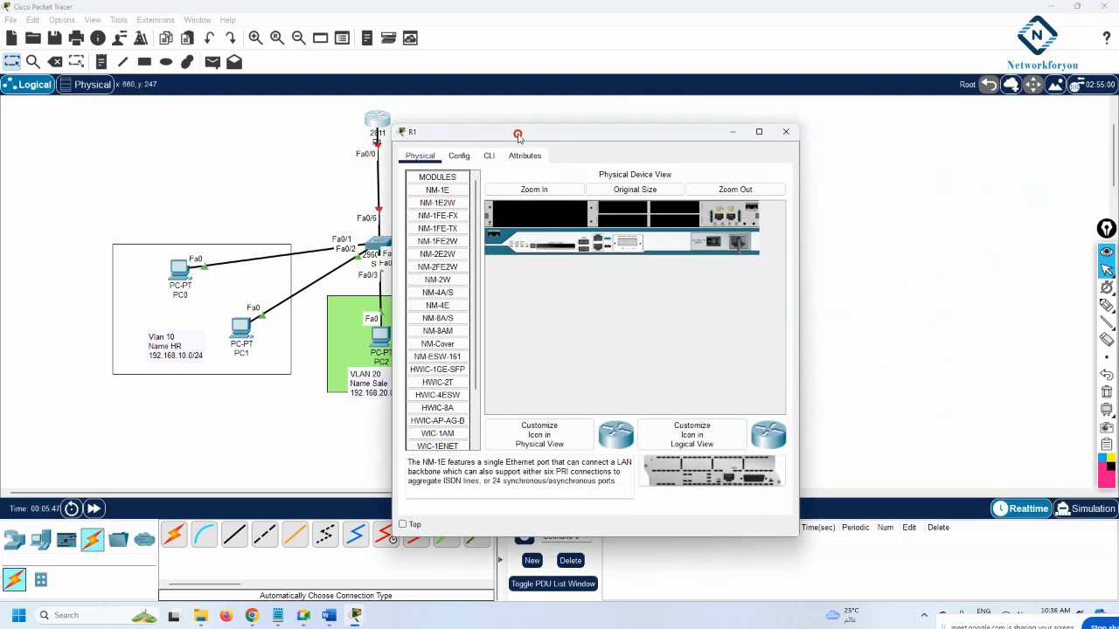
pyautogui.moveTo(515, 131); pyautogui.dragTo(670, 121)
pyautogui.click(654, 137)
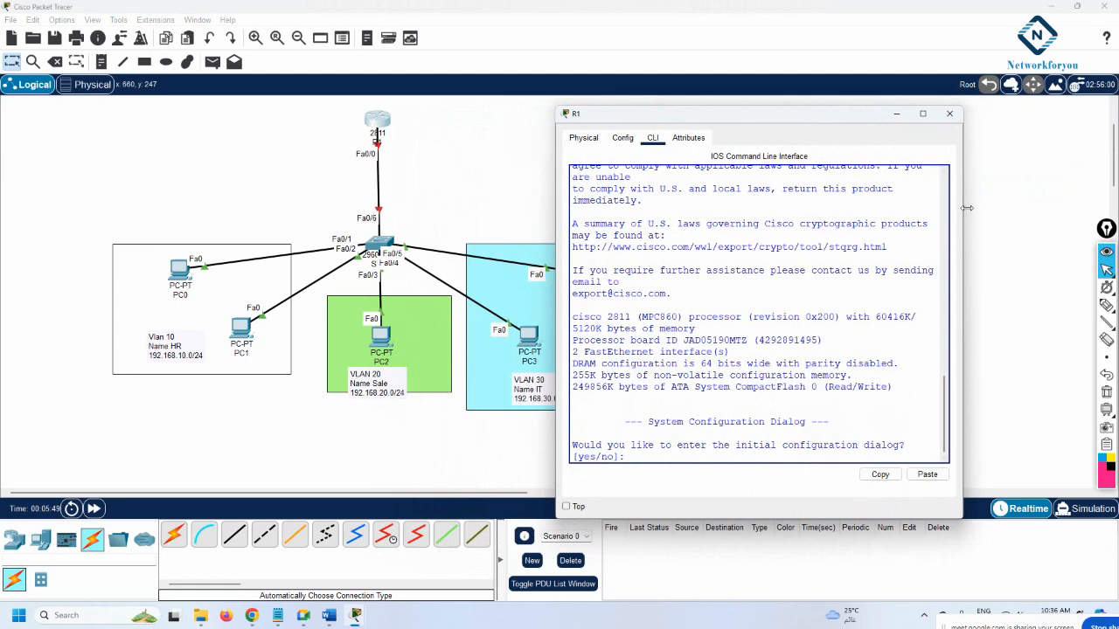
pyautogui.moveTo(961, 216); pyautogui.dragTo(1114, 238)
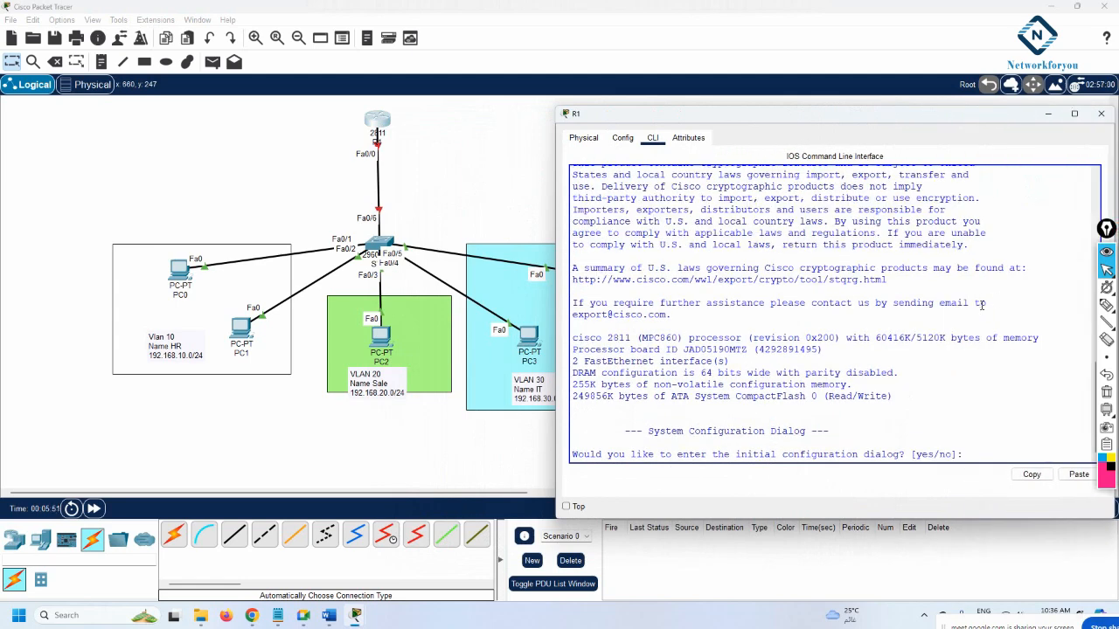
pyautogui.write('no')
pyautogui.press('Return')
pyautogui.press('Return')
# Enter global configuration and set the hostname to R1
pyautogui.press('Return')
pyautogui.write('en')
pyautogui.press('Return')
pyautogui.write('co')
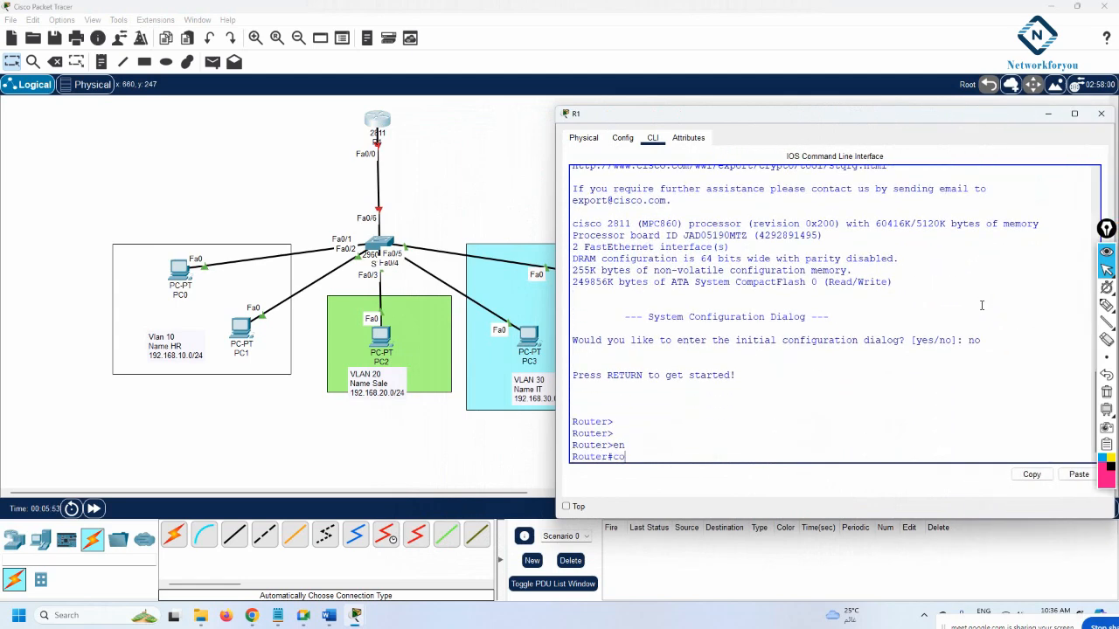
pyautogui.write('nfig t')
pyautogui.press('Return')
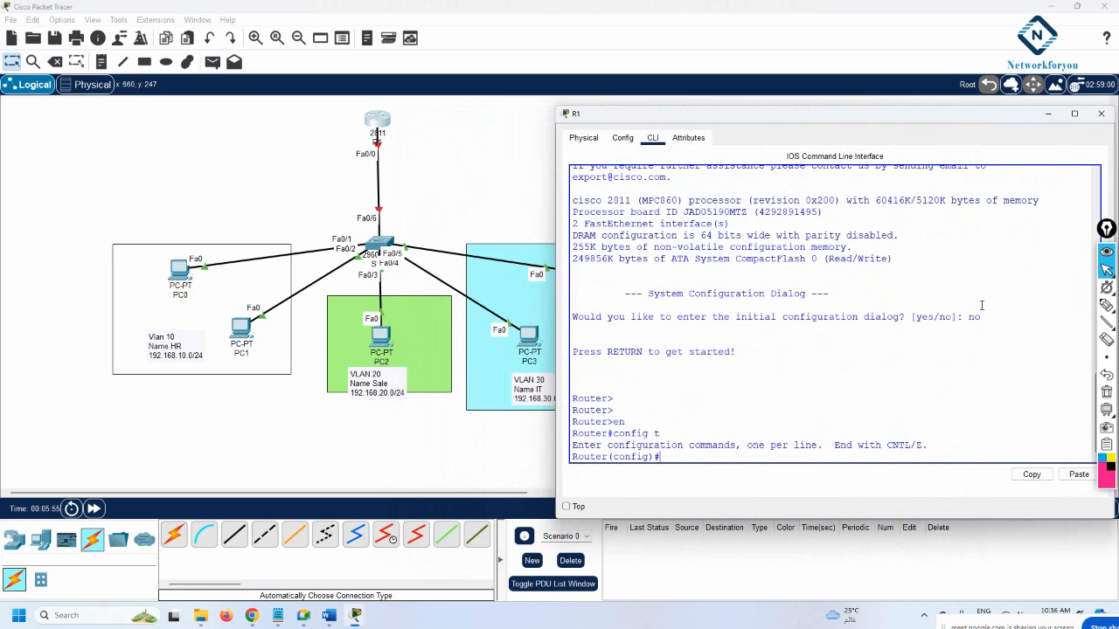
pyautogui.write('hos')
pyautogui.press('Tab')
pyautogui.write('R')
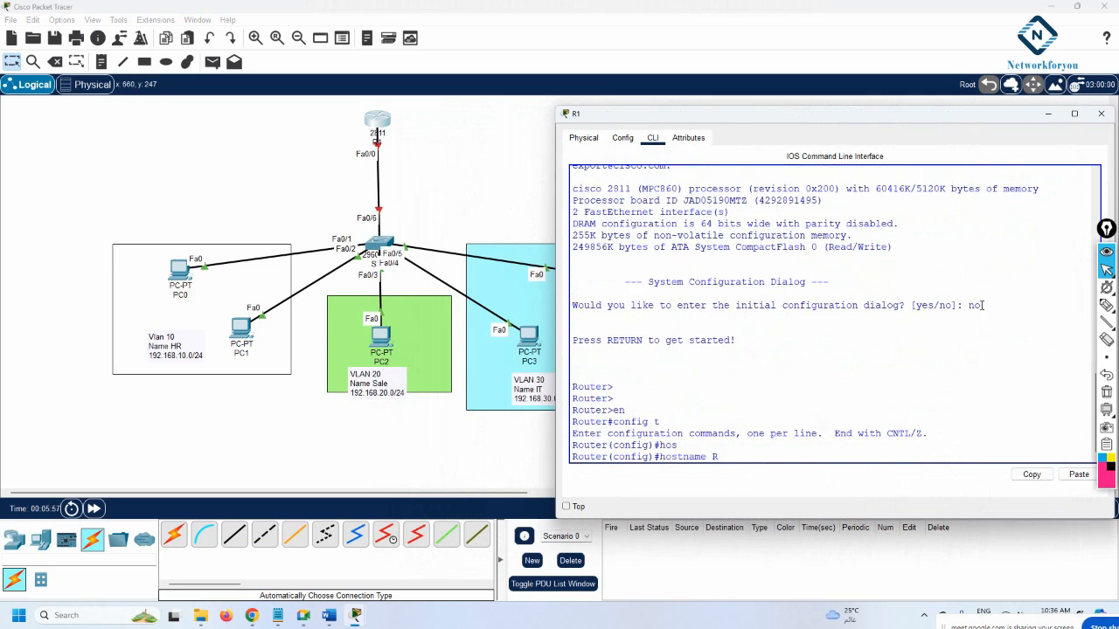
pyautogui.write('1')
pyautogui.press('Return')
pyautogui.press('Return')
# Enable interface FastEthernet0/0 with 'no shutdown'
pyautogui.write('int')
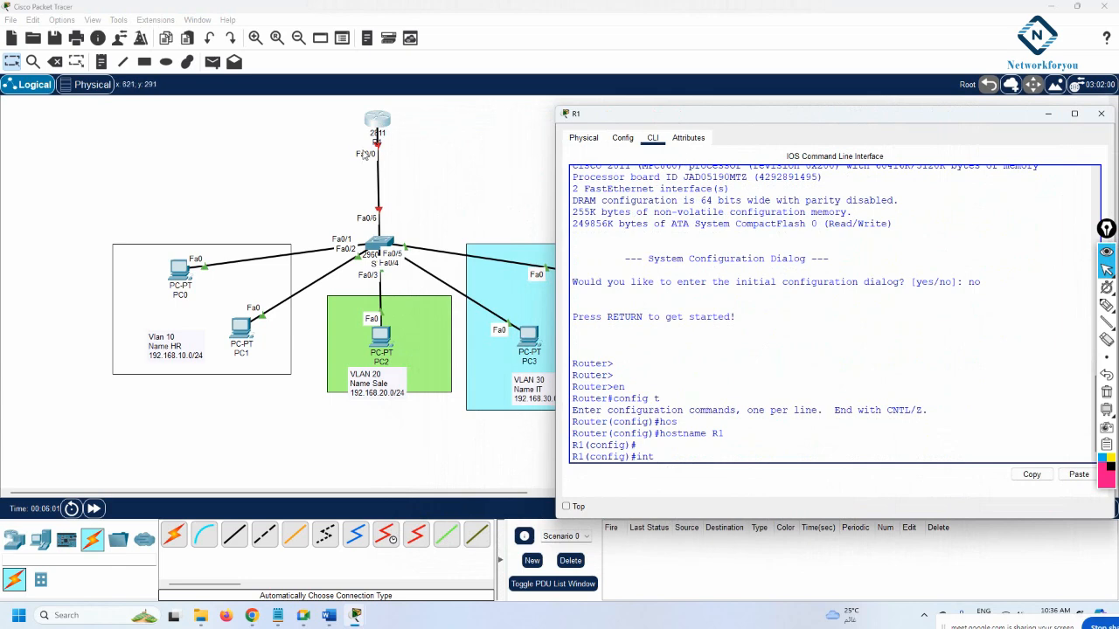
pyautogui.write(' f0/0')
pyautogui.press('Return')
pyautogui.write('no sh')
pyautogui.press('Return')
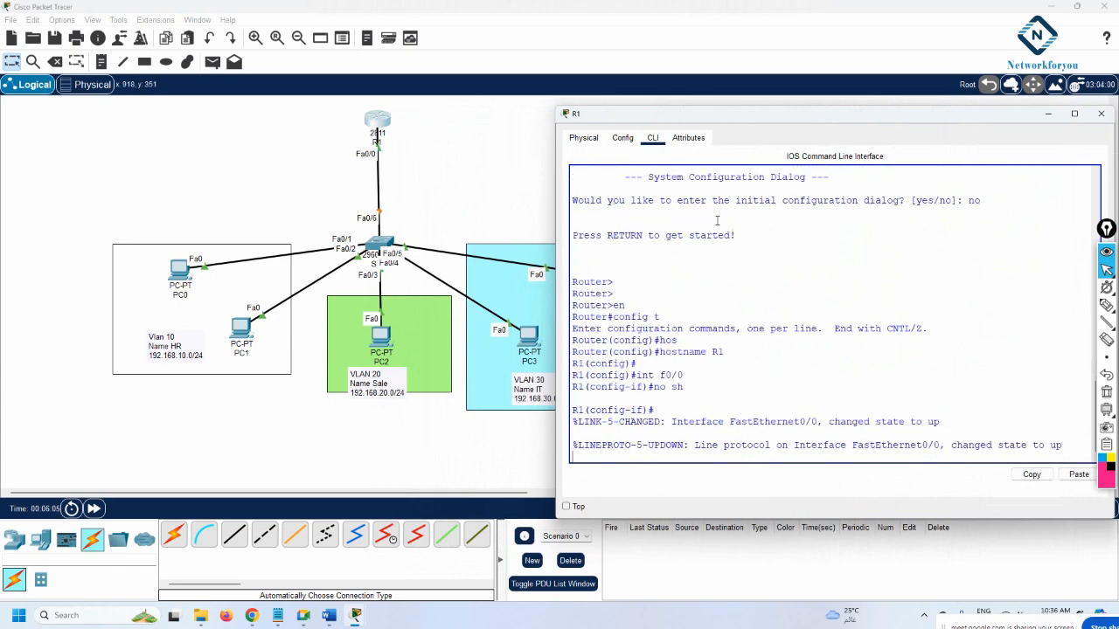
pyautogui.press('Return')
pyautogui.press('Return')
pyautogui.write('int f')
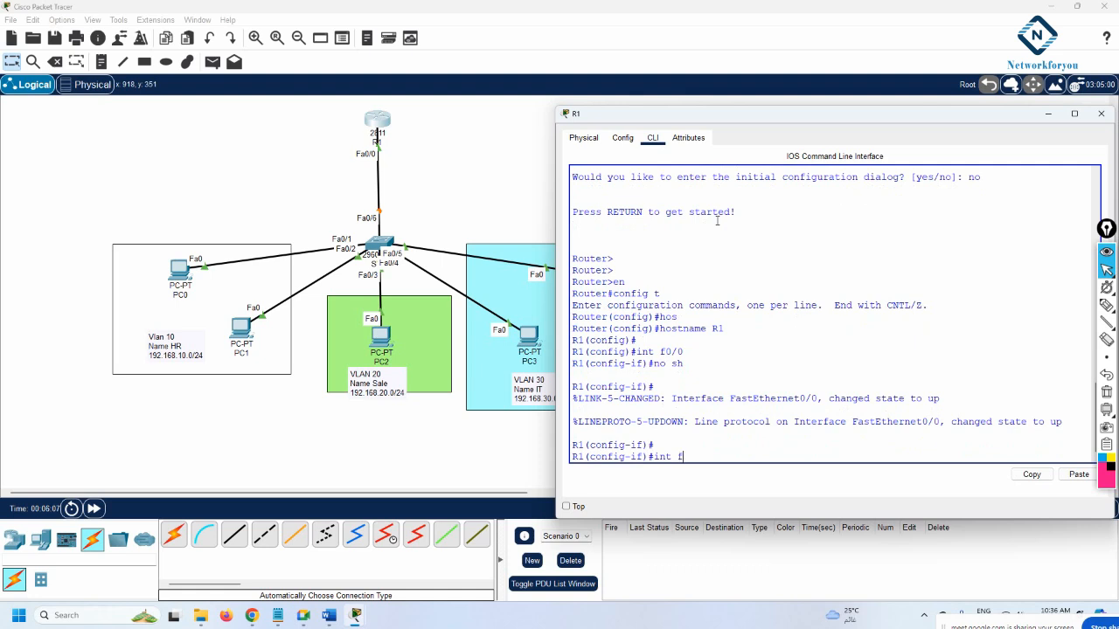
pyautogui.write('0/0.10')
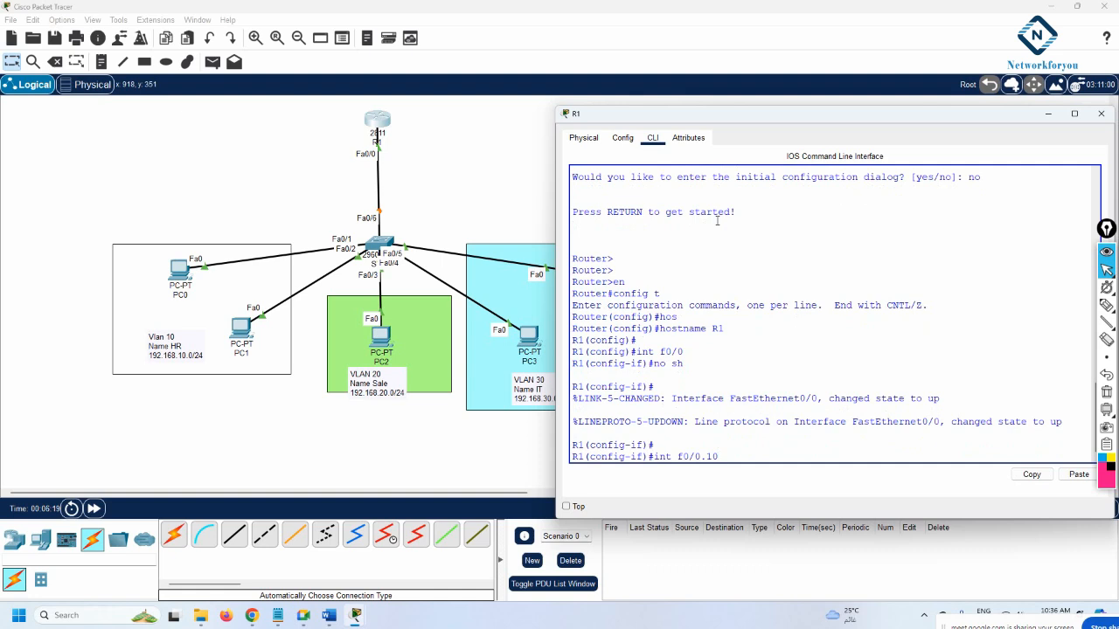
# Tag Fa0/0.10 with dot1Q VLAN 10 and address 192.168.10.1 255.255.255.0
pyautogui.press('Return')
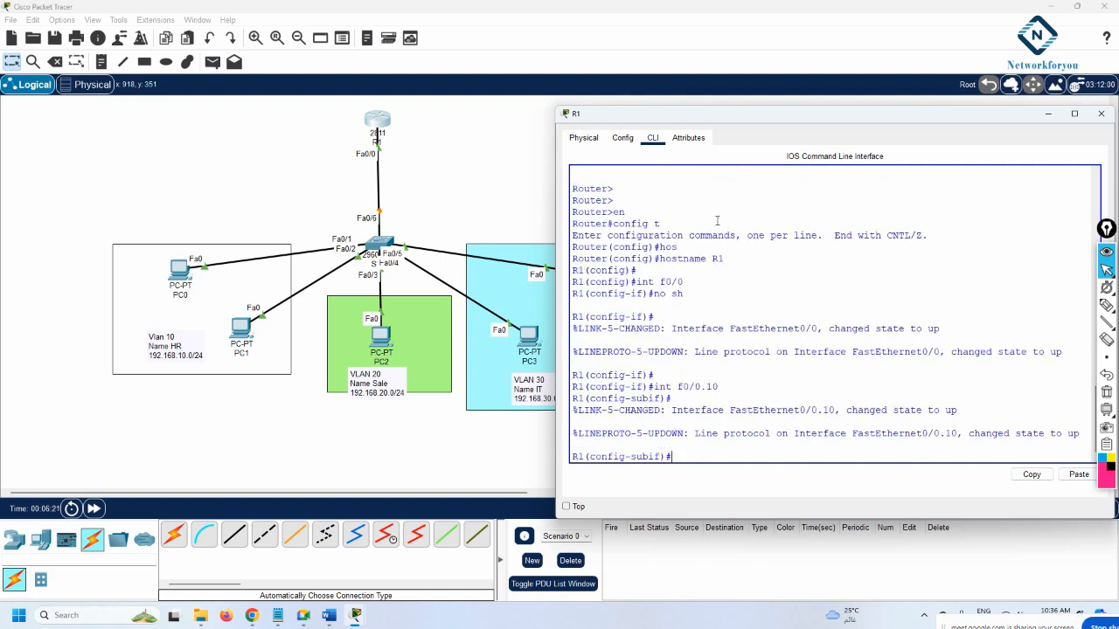
pyautogui.write('en')
pyautogui.press('Tab')
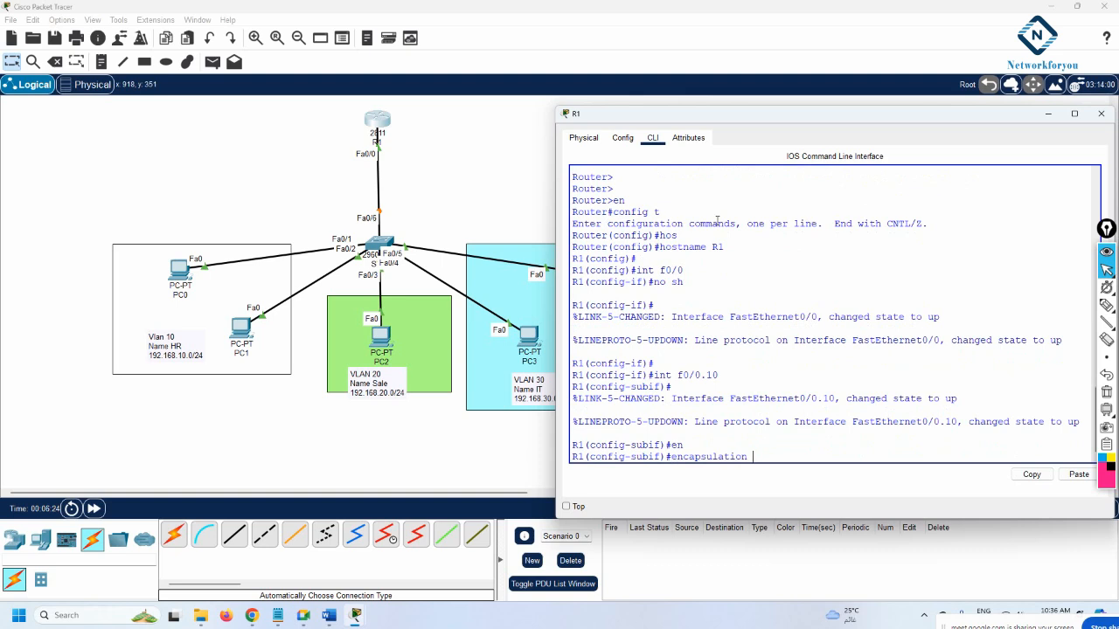
pyautogui.write('do')
pyautogui.press('Tab')
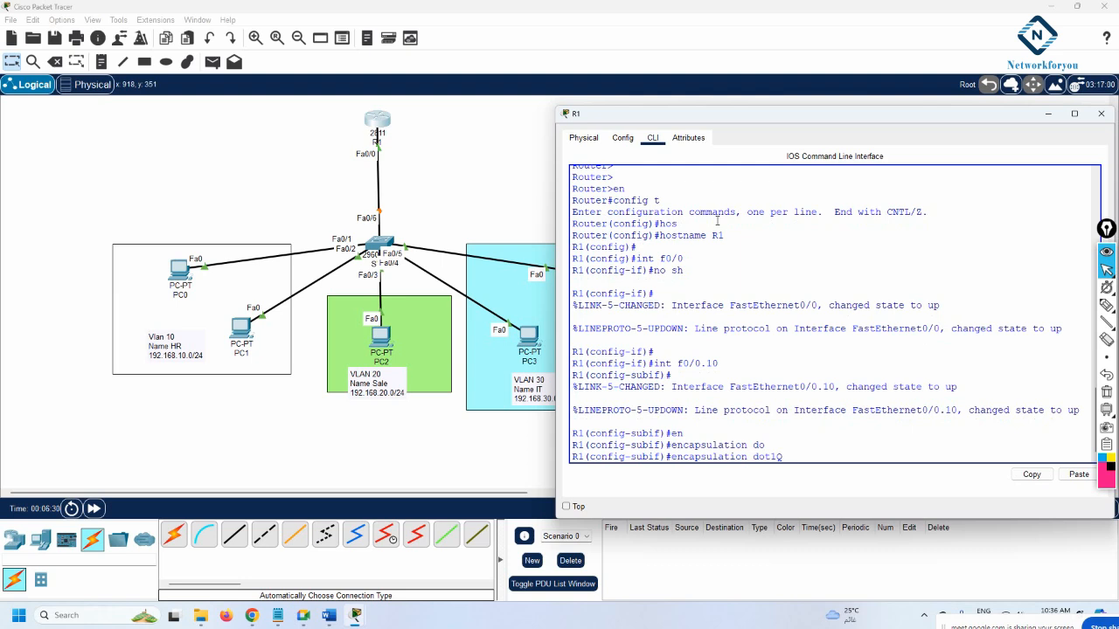
pyautogui.write('10')
pyautogui.press('Return')
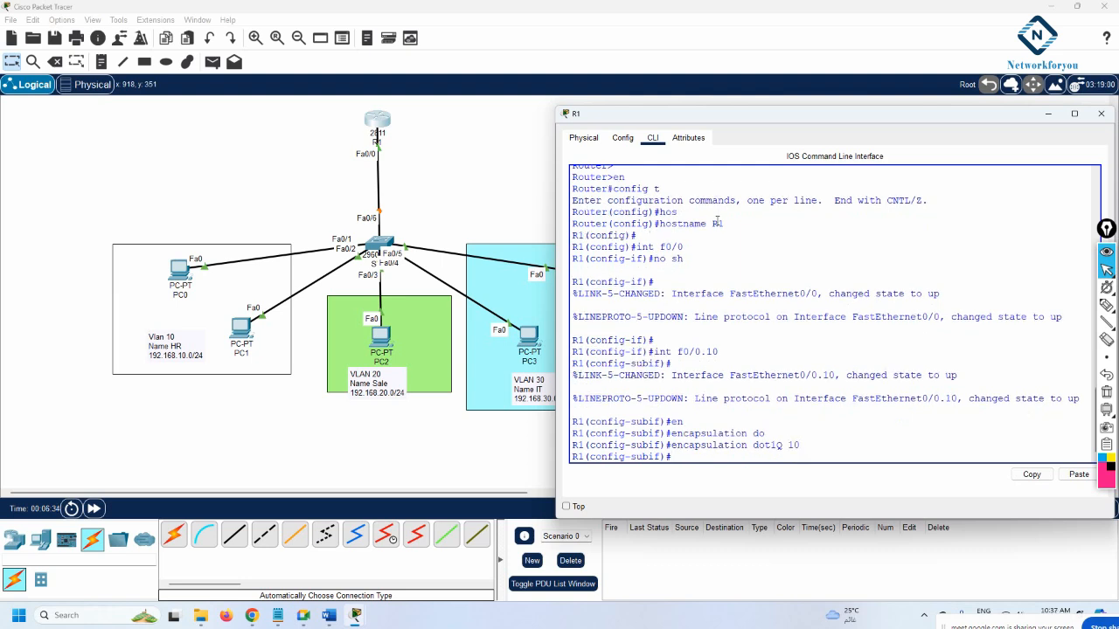
pyautogui.write('ip add 192.168.10.1 255.255.255.0')
pyautogui.press('Return')
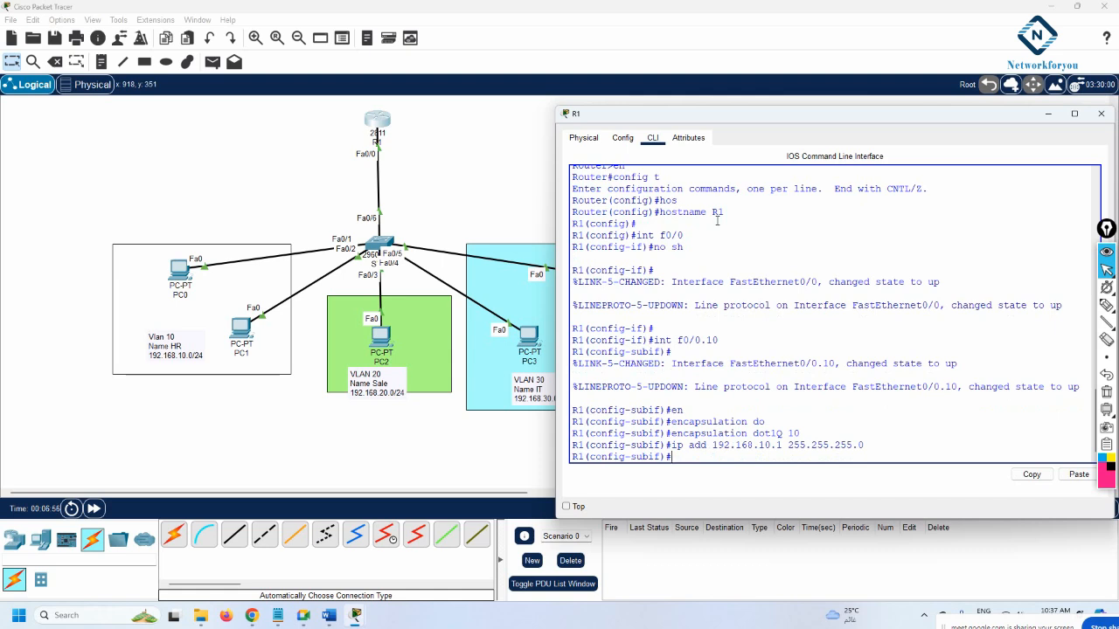
# Enable subinterface Fa0/0.10 and exit its configuration
pyautogui.write('no sh')
pyautogui.press('Return')
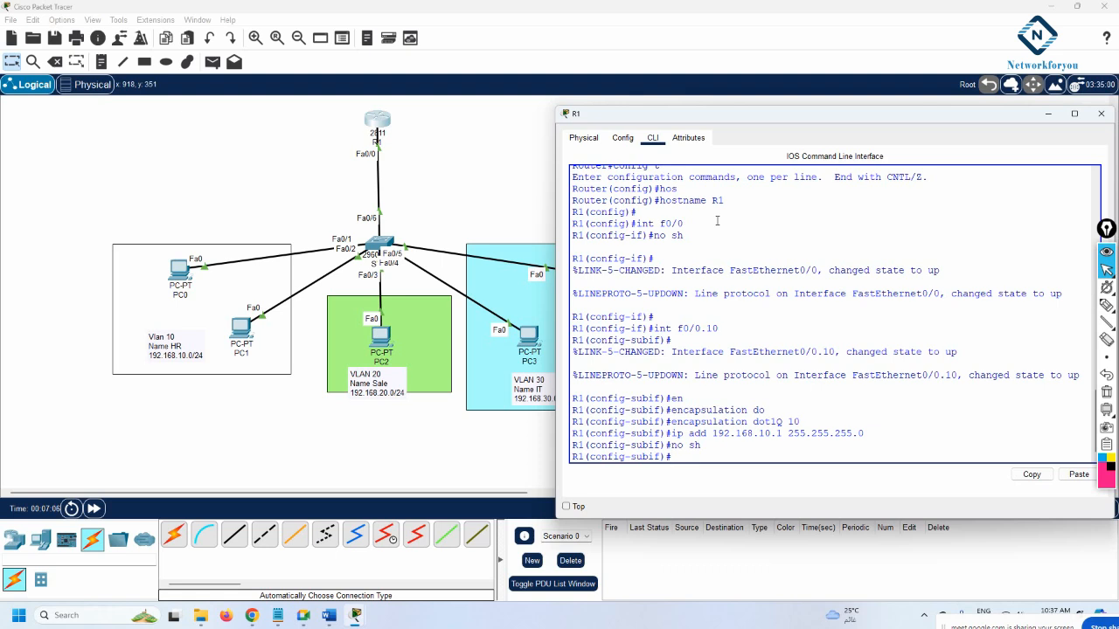
pyautogui.press('Return')
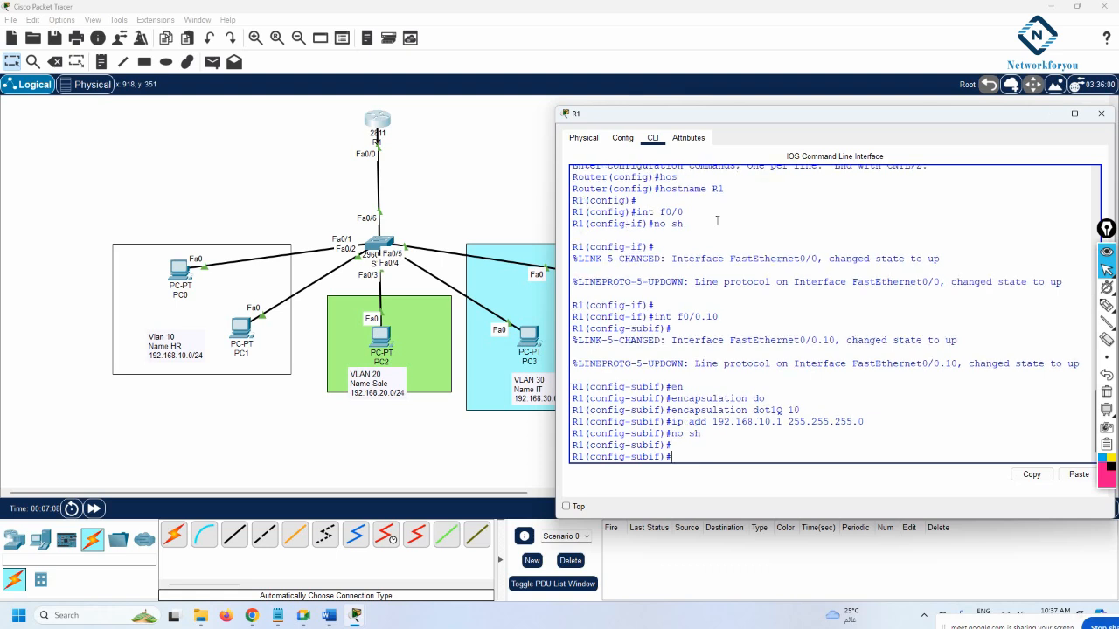
pyautogui.write('exit')
pyautogui.press('Return')
pyautogui.write('int f')
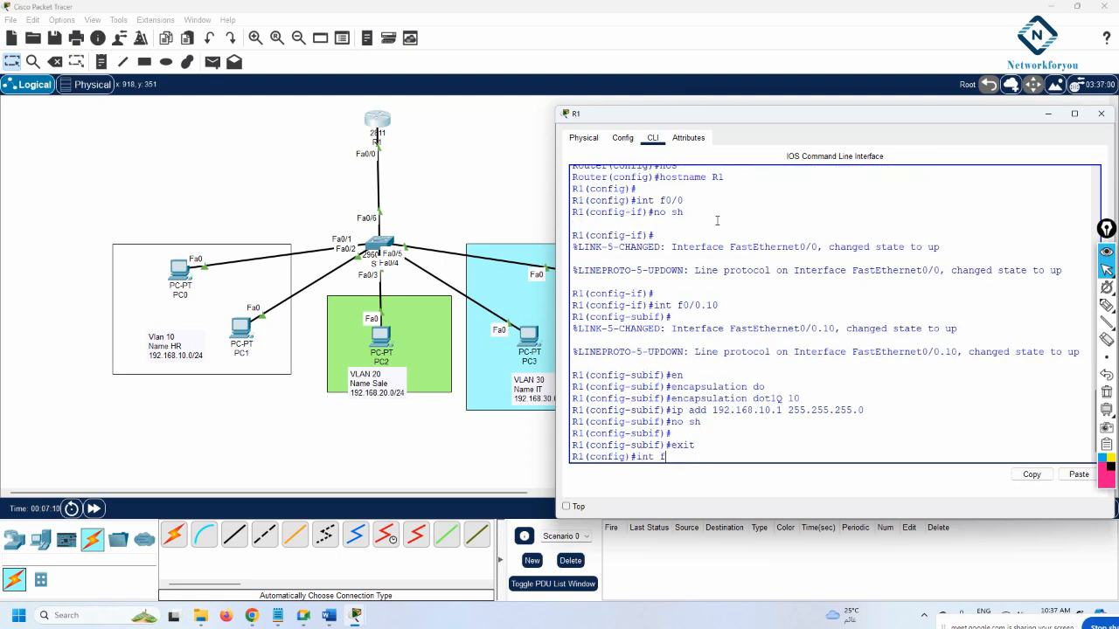
pyautogui.write('0/0.20')
# Tag Fa0/0.20 with dot1Q VLAN 20 and address 192.168.20.1 255.255.255.0
pyautogui.press('Return')
pyautogui.press('Return')
pyautogui.press('Return')
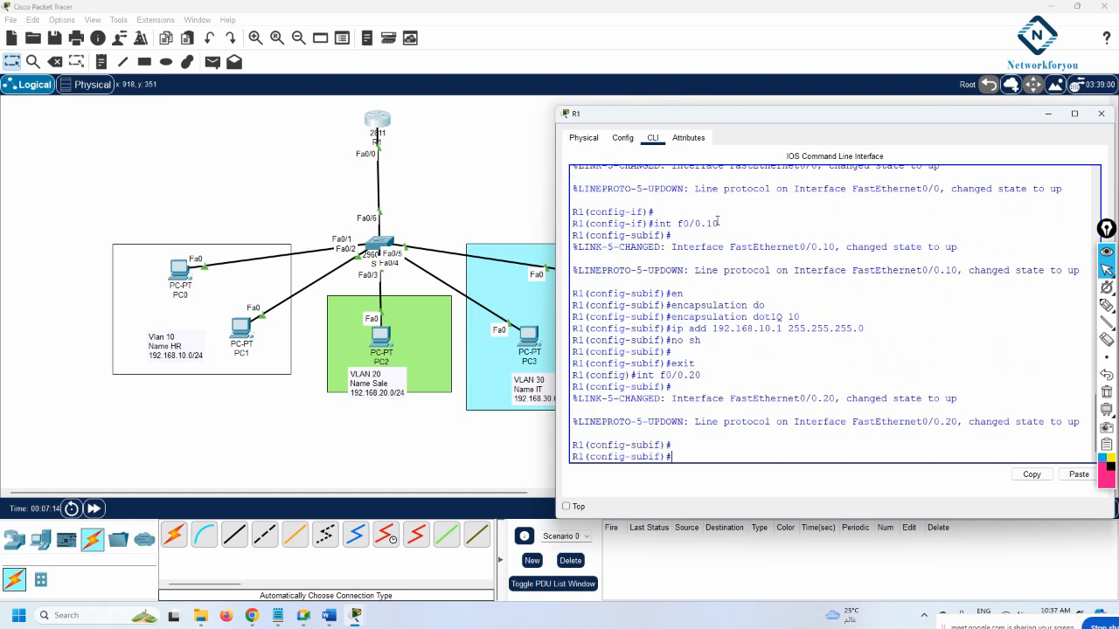
pyautogui.write('en')
pyautogui.press('Tab')
pyautogui.write('do')
pyautogui.press('Tab')
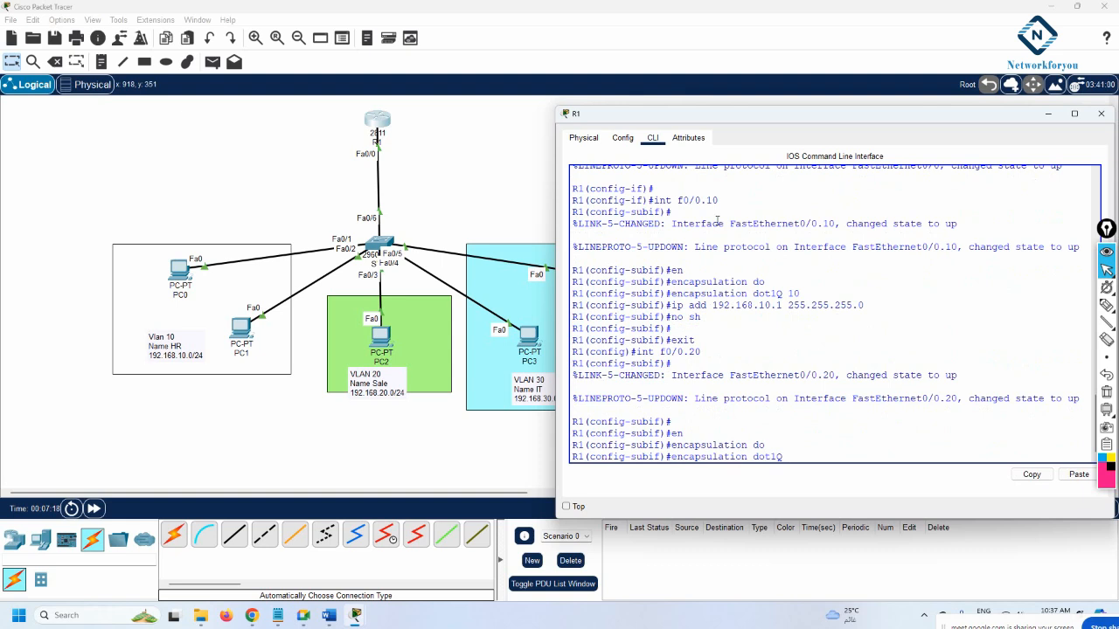
pyautogui.write('20')
pyautogui.press('Return')
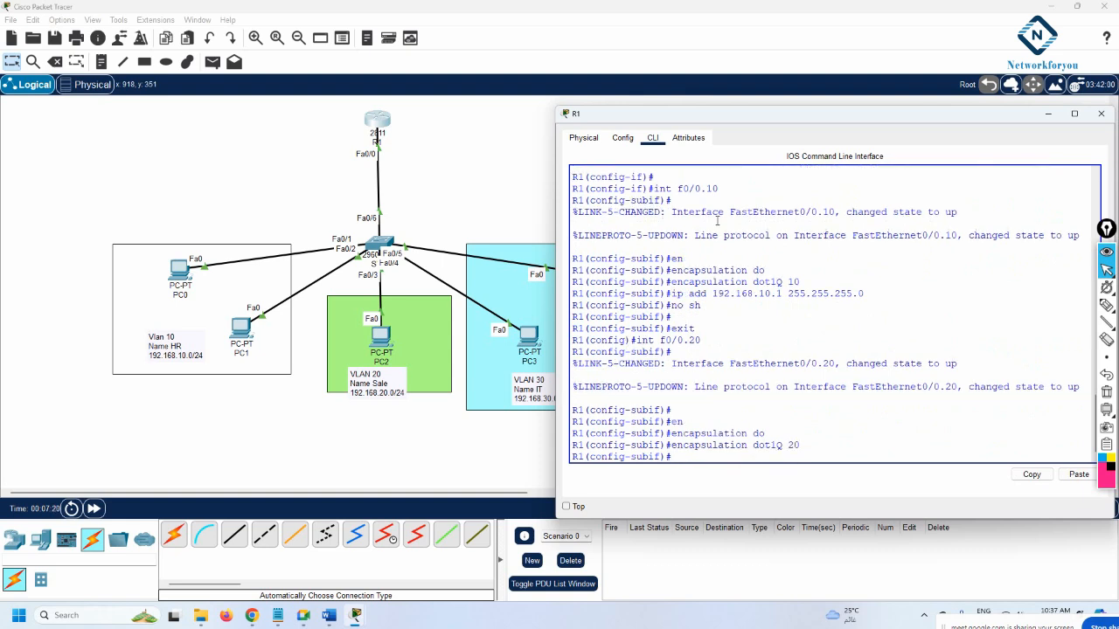
pyautogui.write('ip add 192.168.20.1 255.255.255.')
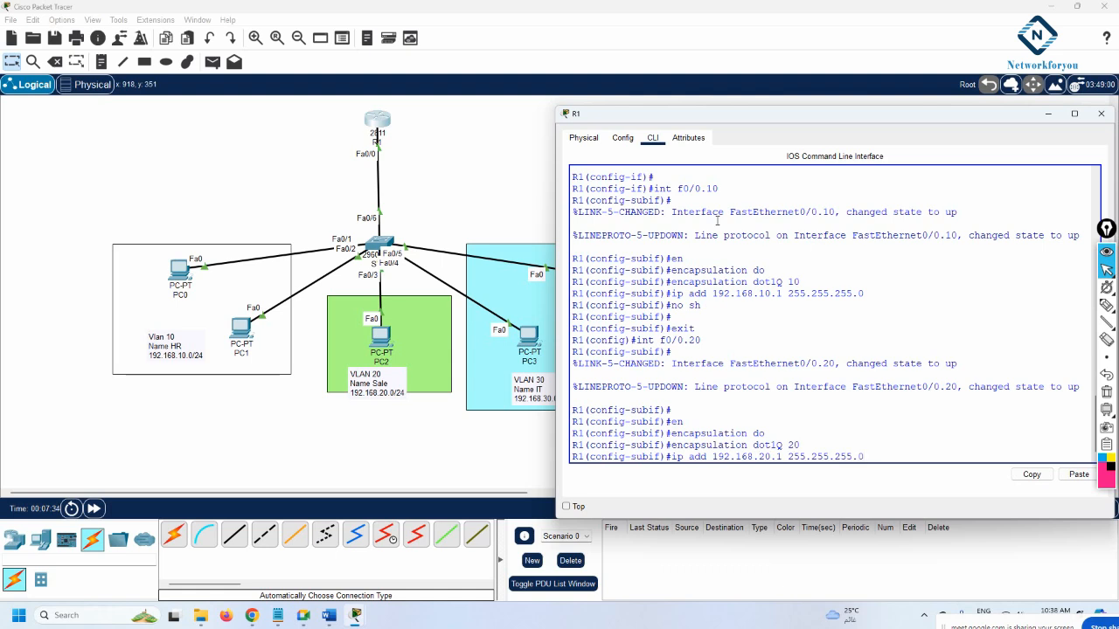
pyautogui.write('0')
pyautogui.press('Return')
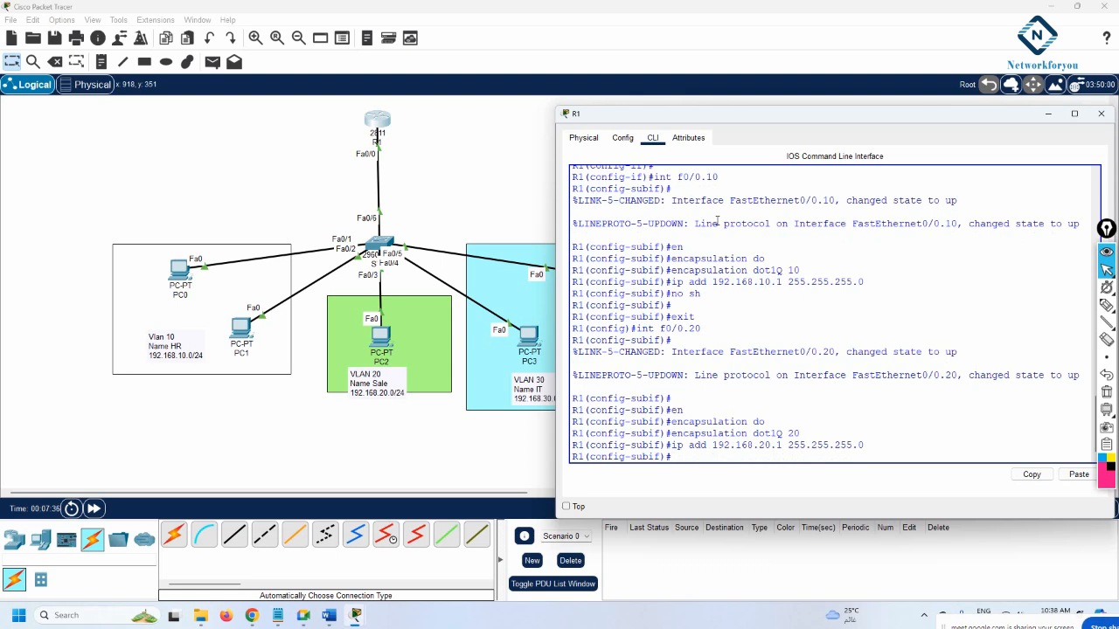
# Enable Fa0/0.20, exit, and start subinterface Fa0/0.30
pyautogui.write('no sh')
pyautogui.press('Return')
pyautogui.write('e')
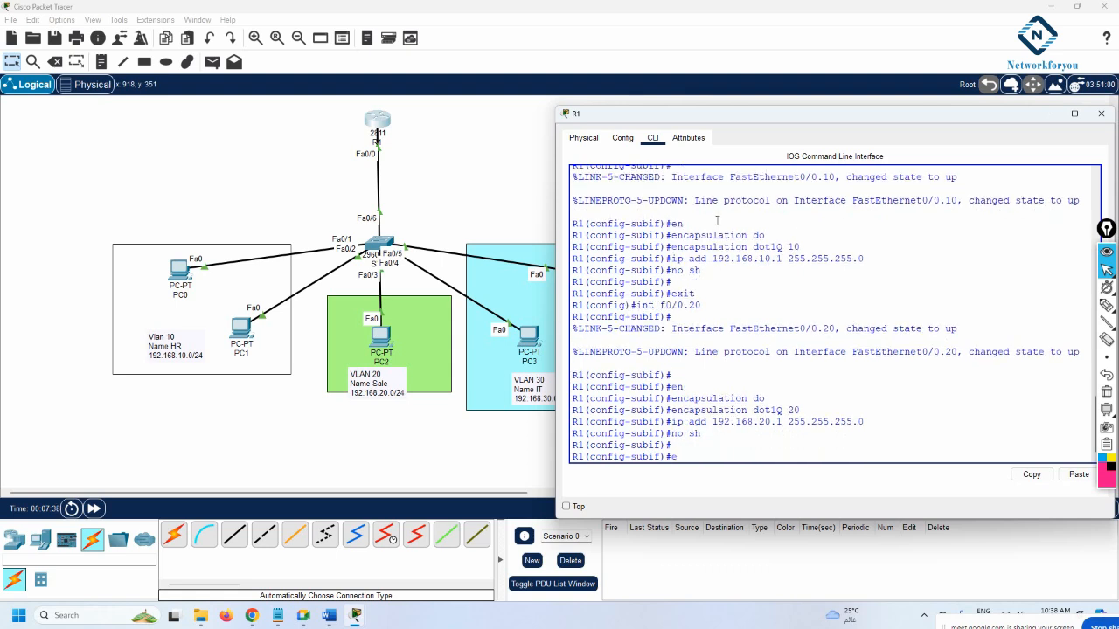
pyautogui.write('xit')
pyautogui.press('Return')
pyautogui.press('Return')
pyautogui.write('int')
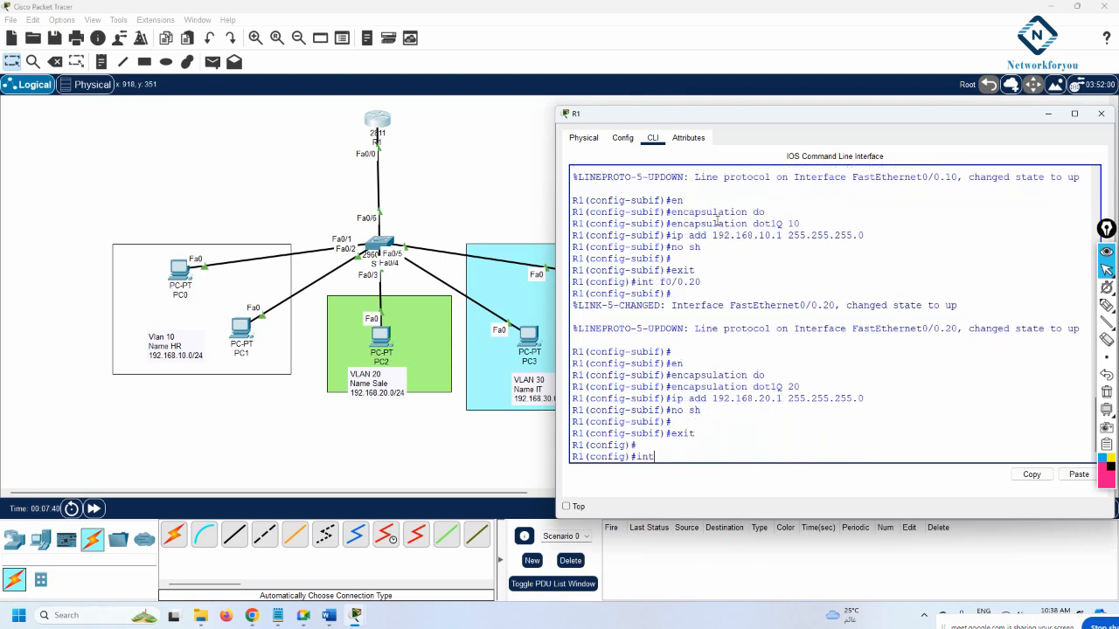
pyautogui.write(' f0/0.30')
# Create subinterface Fa0/0.30 and enable it with 'no shutdown'
pyautogui.press('Return')
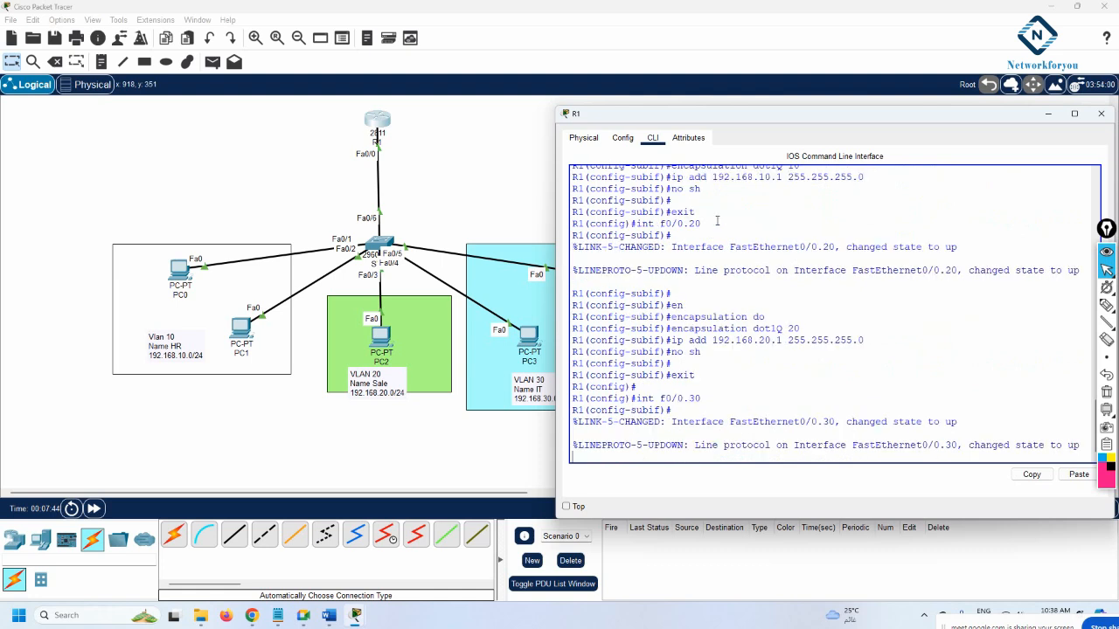
pyautogui.press('Return')
pyautogui.write('no sh')
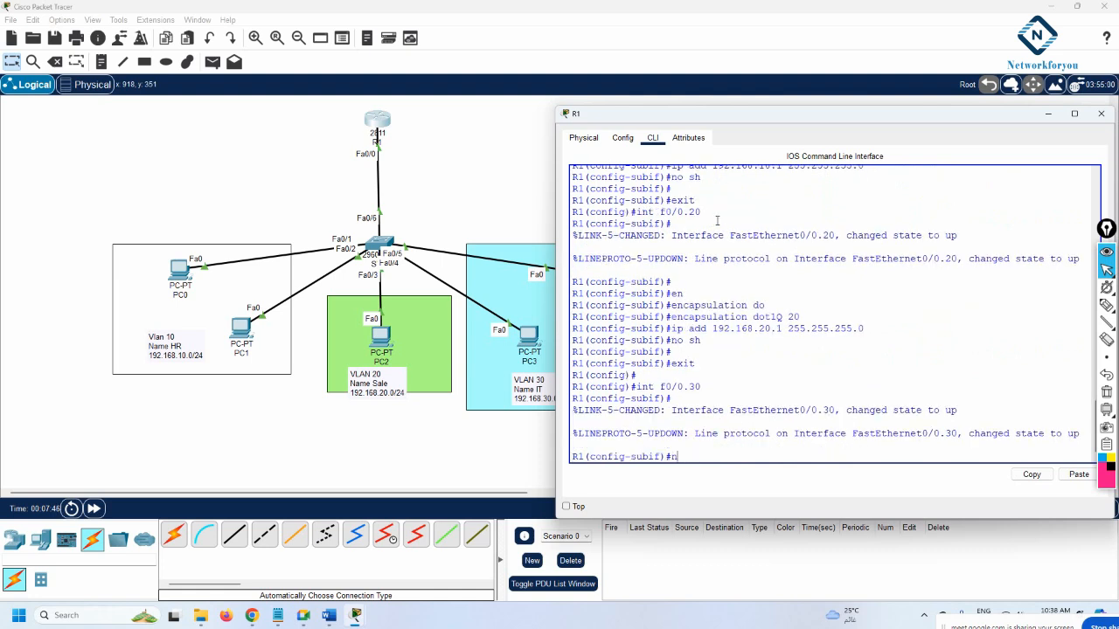
pyautogui.press('Return')
pyautogui.press('Return')
pyautogui.press('Return')
# Tag Fa0/0.30 with dot1Q VLAN 30 and 192.168.30.1 255.255.255.0, then exit
pyautogui.write('i')
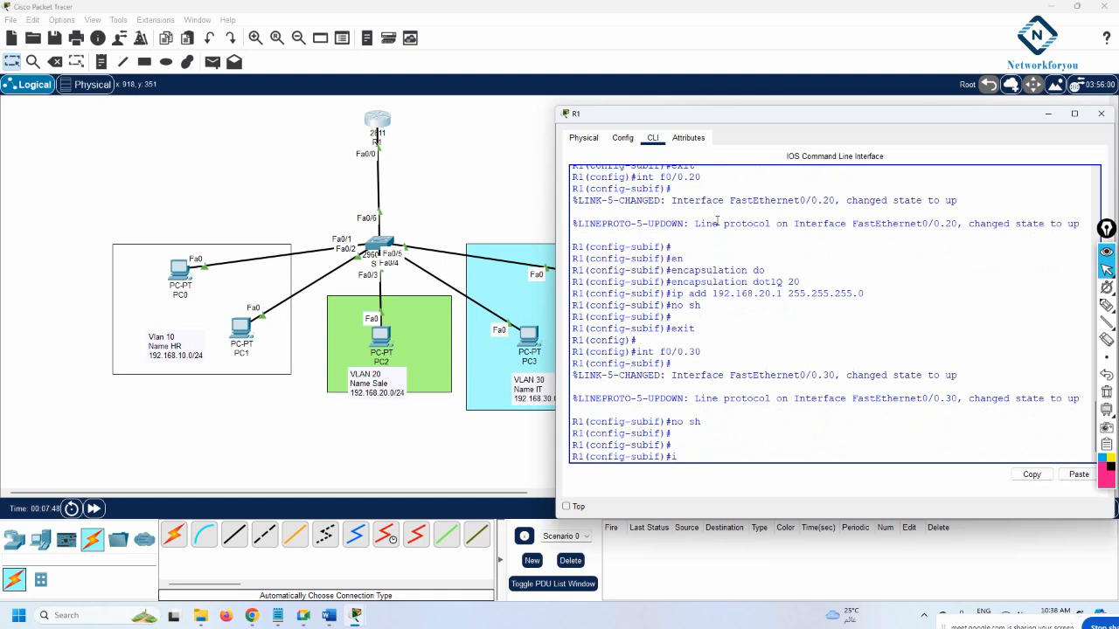
pyautogui.press('BackSpace')
pyautogui.write('en')
pyautogui.press('Tab')
pyautogui.write('do')
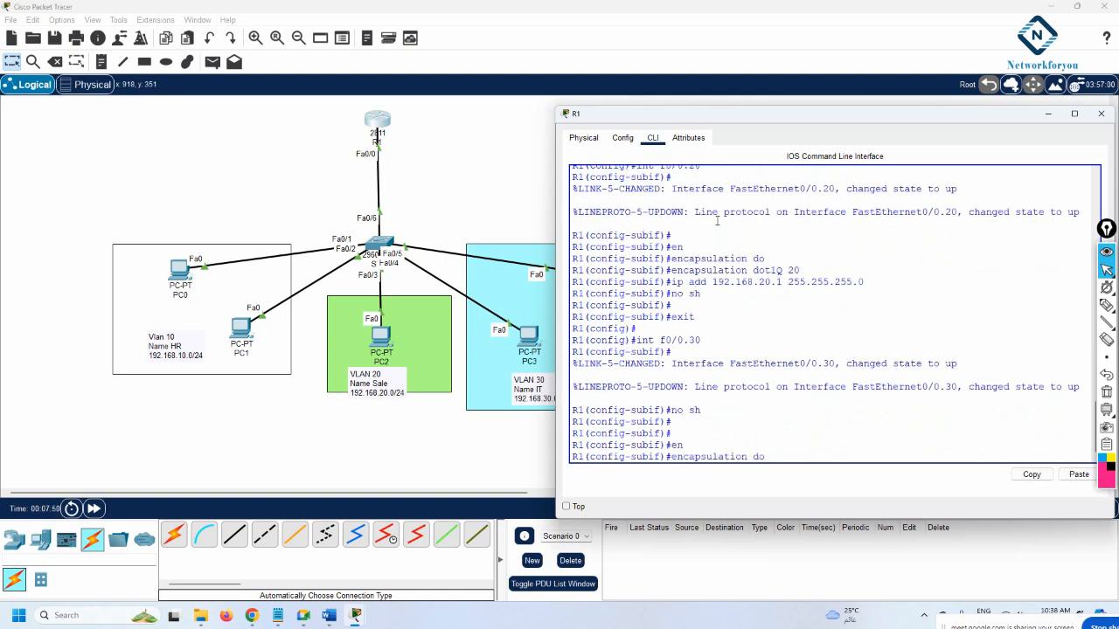
pyautogui.press('Tab')
pyautogui.write('30')
pyautogui.press('Return')
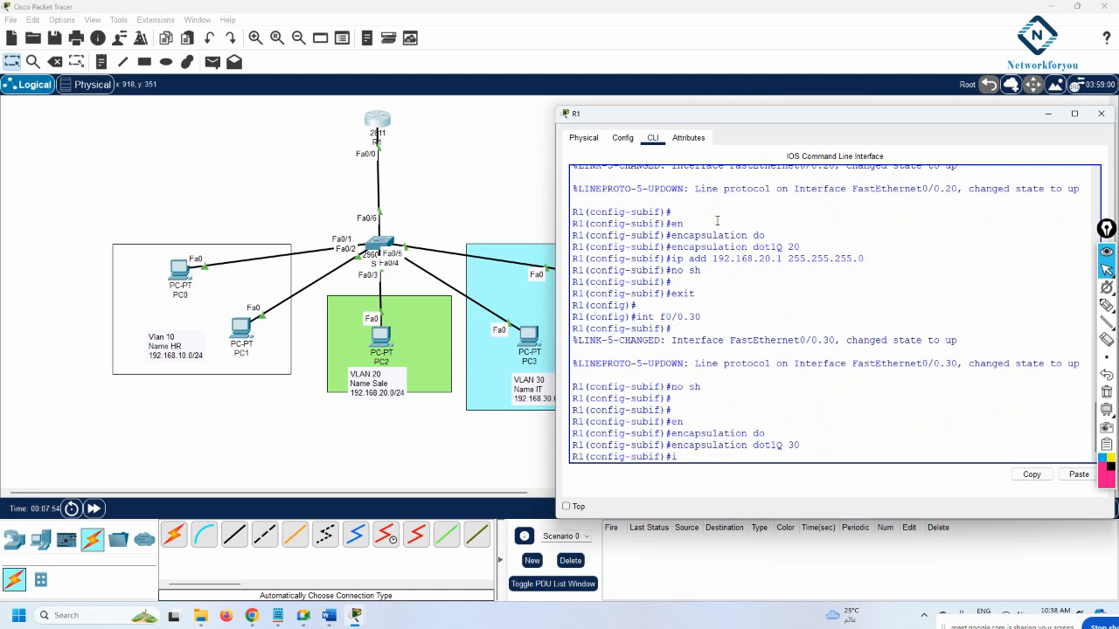
pyautogui.write('ip add 192.168.30.1 255.255.255.0')
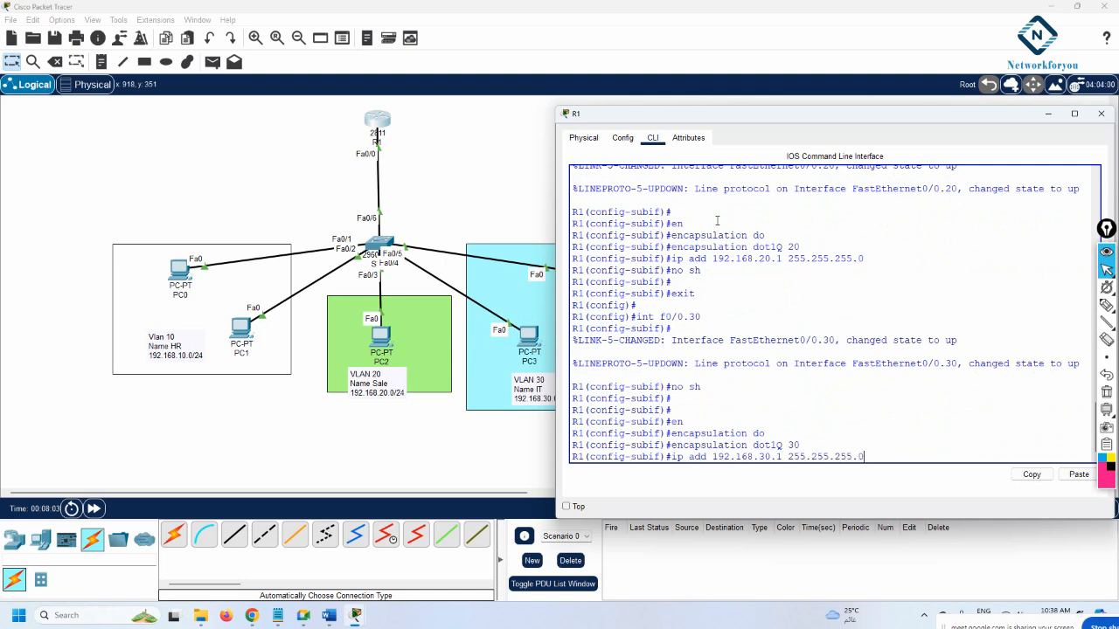
pyautogui.press('Return')
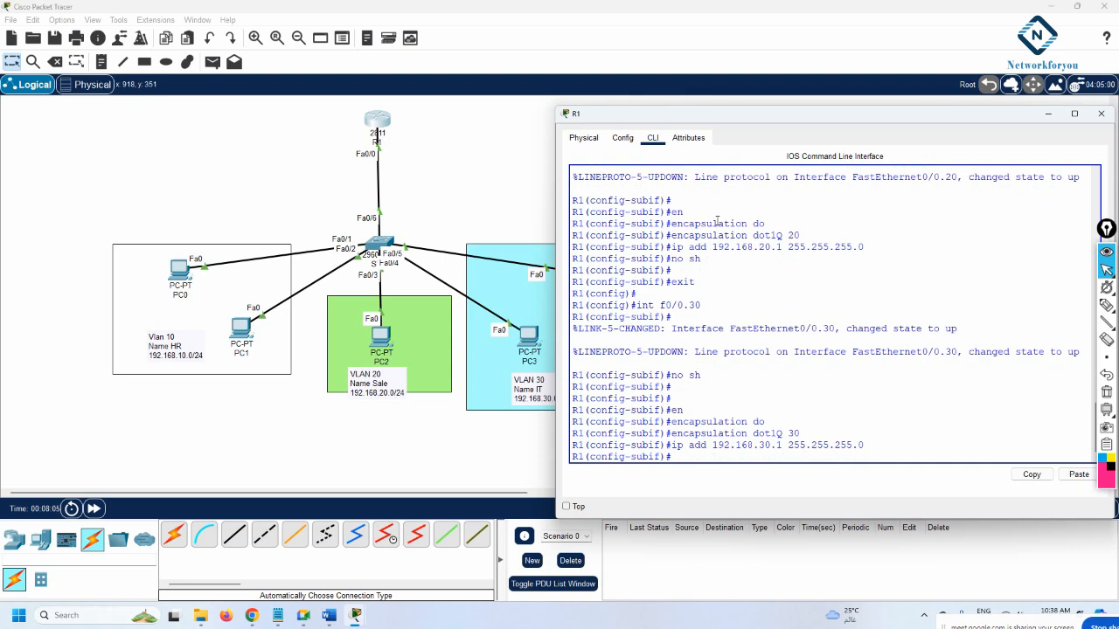
pyautogui.write('exit')
pyautogui.press('Return')
pyautogui.press('Return')
pyautogui.press('Return')
pyautogui.press('Return')
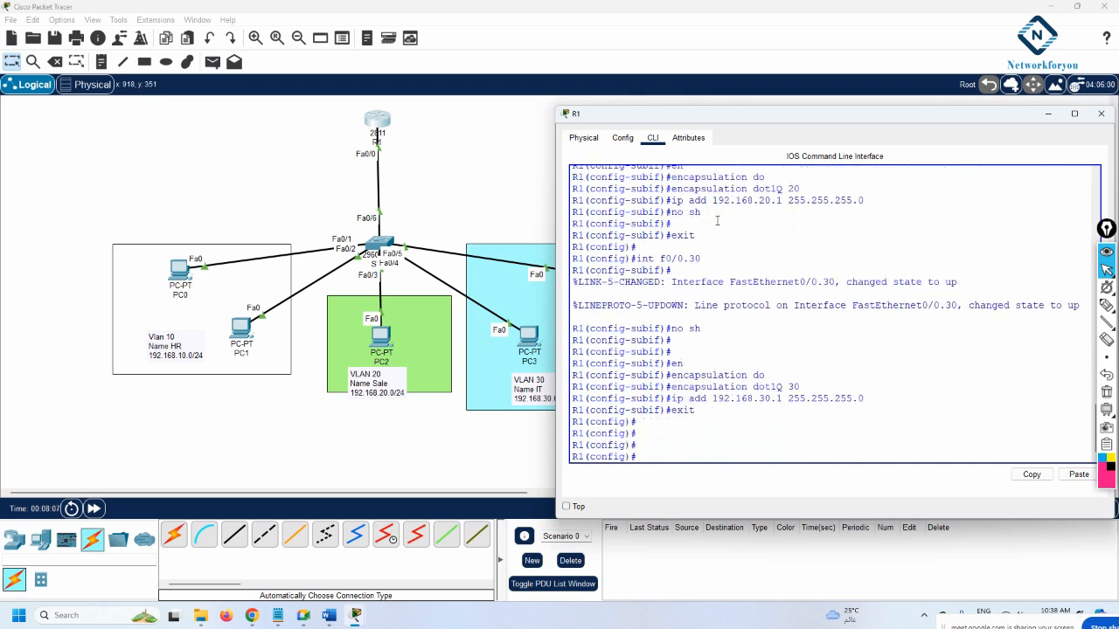
# Save R1's running configuration with 'do wr'
pyautogui.write('wr')
pyautogui.press('Return')
pyautogui.press('Return')
pyautogui.press('Return')
pyautogui.write('do wr')
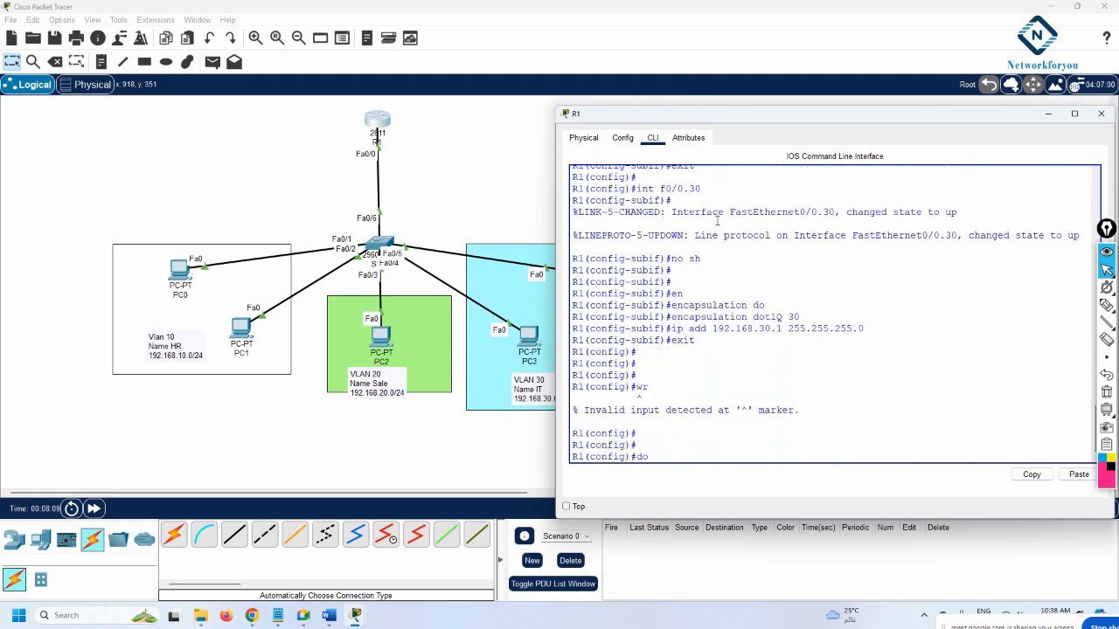
pyautogui.press('Return')
pyautogui.press('Return')
pyautogui.press('Return')
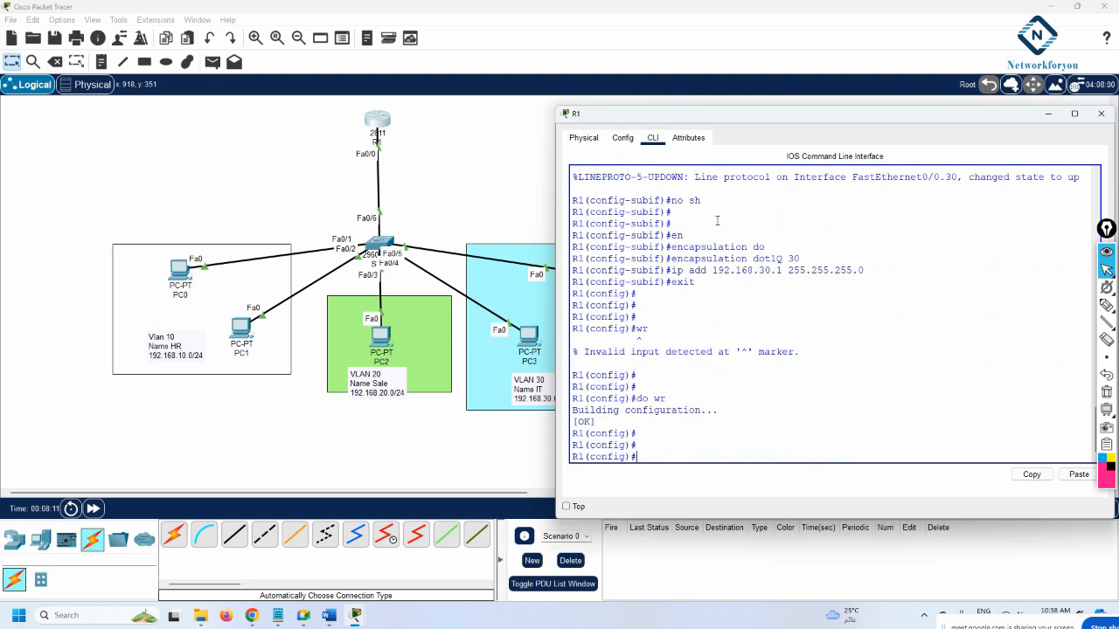
# Run 'do sh ip int br' and highlight the three subinterface rows showing up/up
pyautogui.write('do sh ip int br')
pyautogui.press('Return')
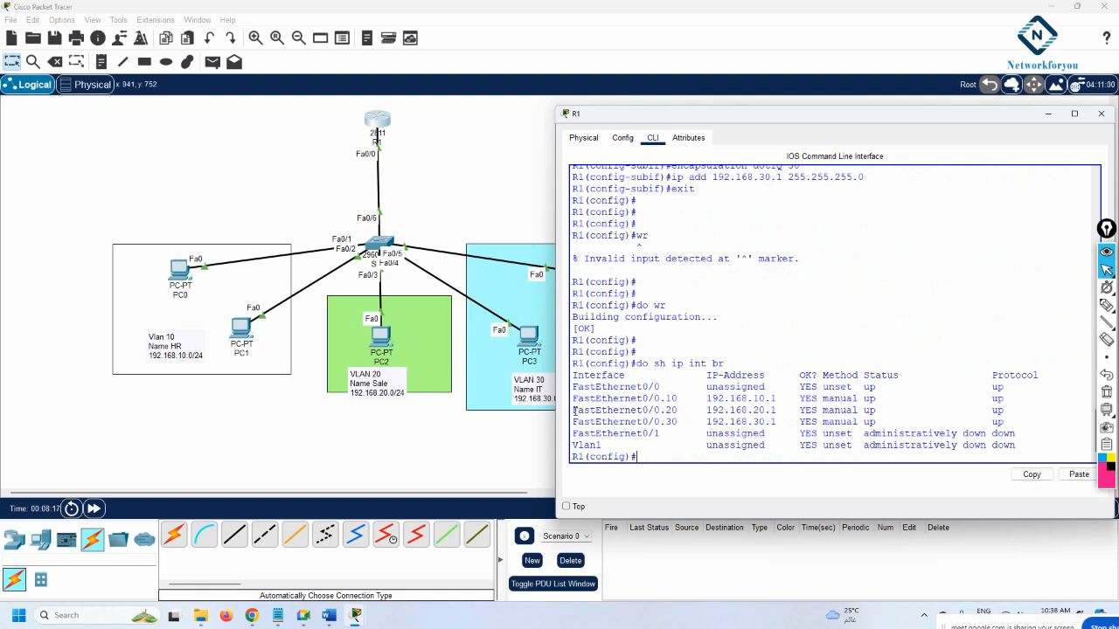
pyautogui.moveTo(572, 398); pyautogui.dragTo(1014, 418)
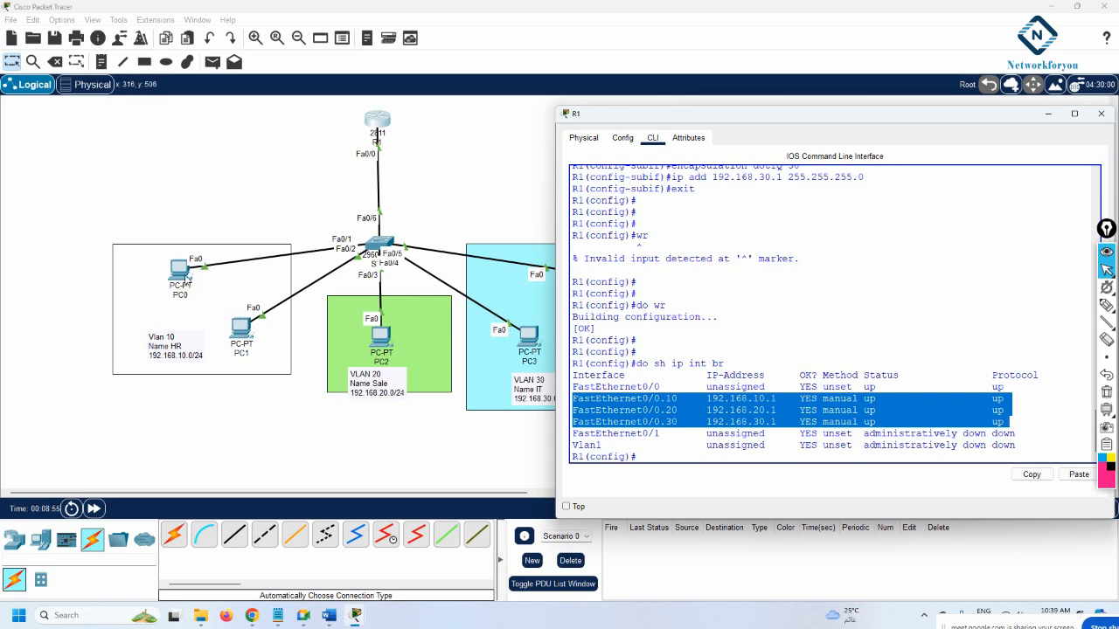
pyautogui.click(811, 384)
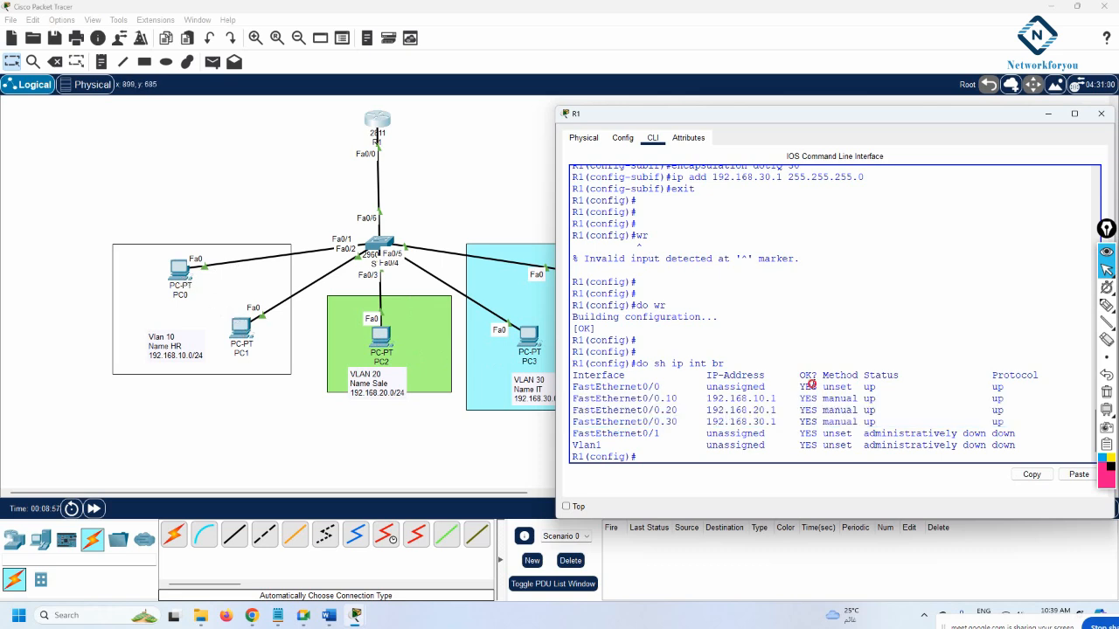
pyautogui.press('Return')
pyautogui.press('Return')
pyautogui.press('Return')
pyautogui.press('Return')
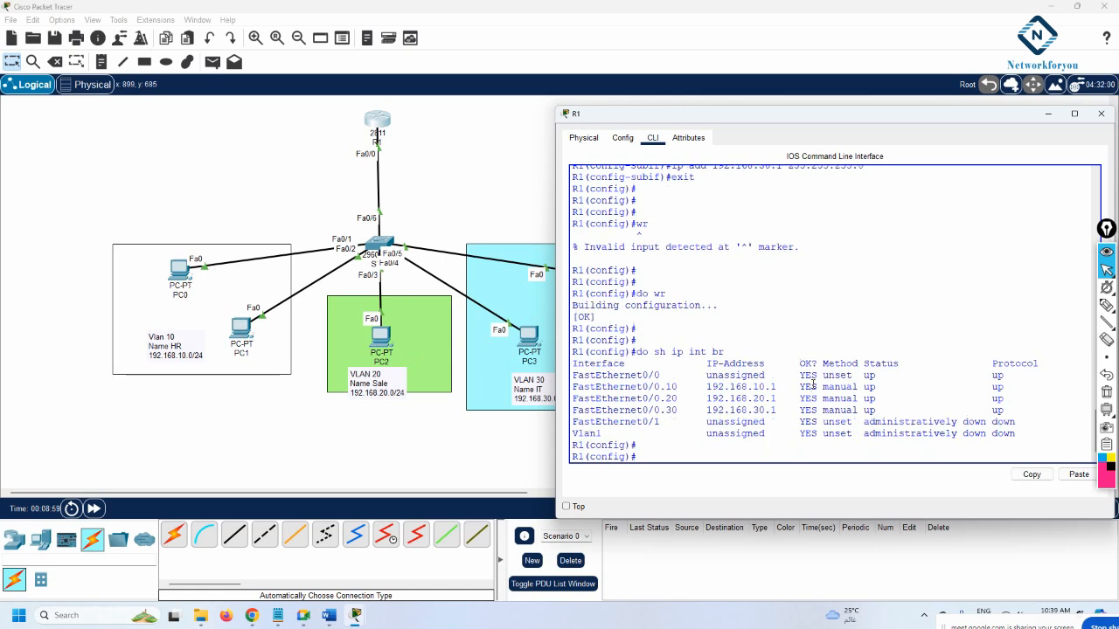
pyautogui.press('Return')
pyautogui.press('Return')
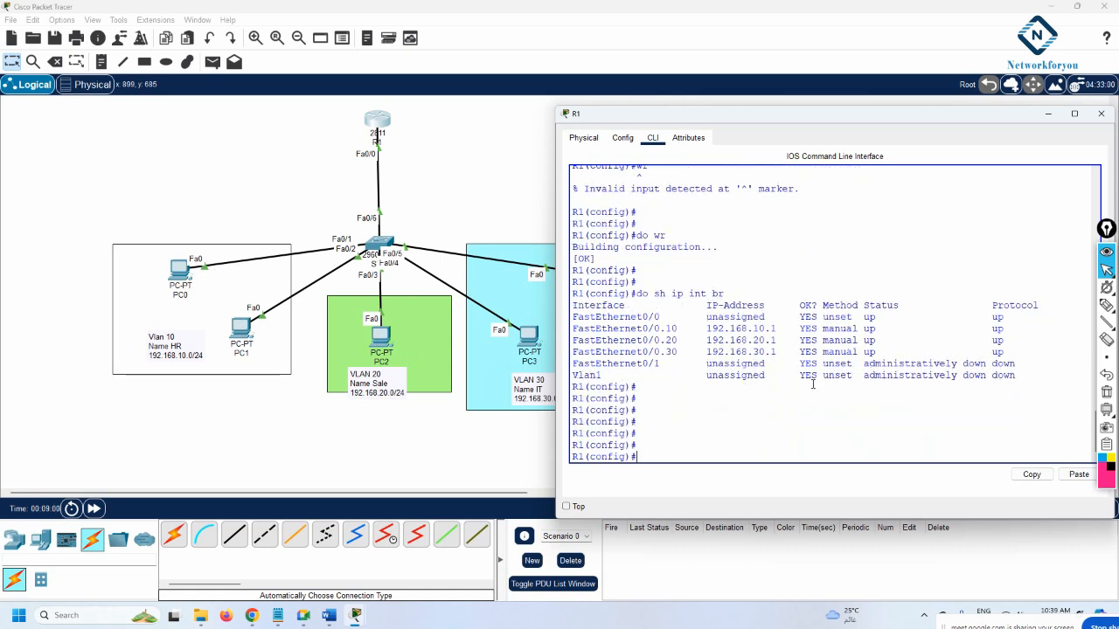
# On R1, exclude 192.168.10.1 from DHCP leases with ip dhcp excluded-address
pyautogui.write('ip dh')
pyautogui.press('Tab')
pyautogui.write('e')
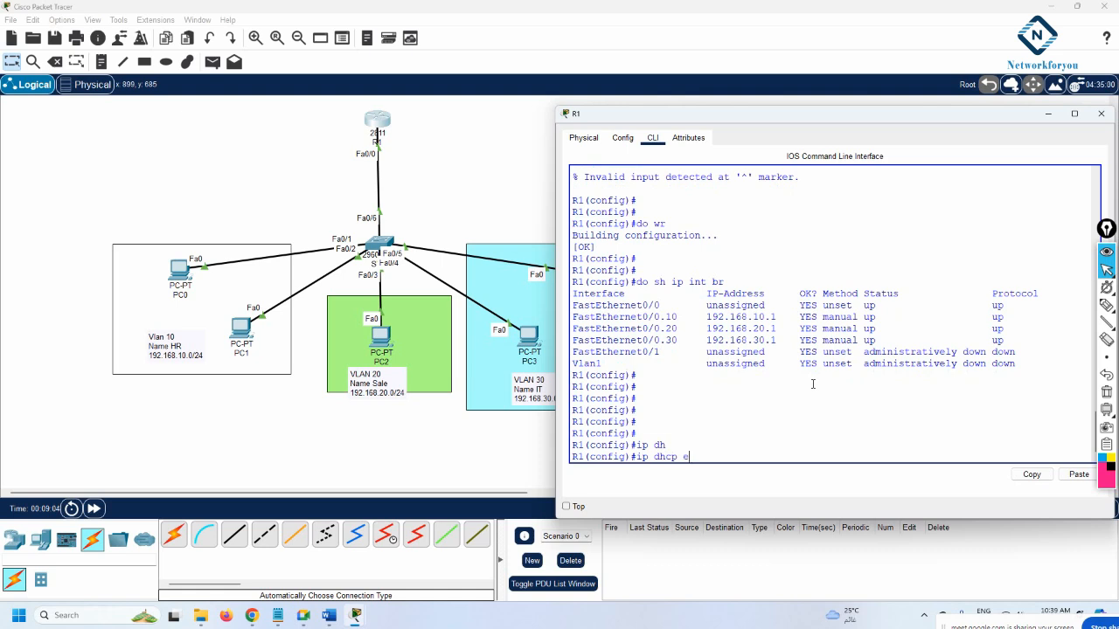
pyautogui.write('xc')
pyautogui.press('Tab')
pyautogui.press('BackSpace')
pyautogui.write('x')
pyautogui.press('Tab')
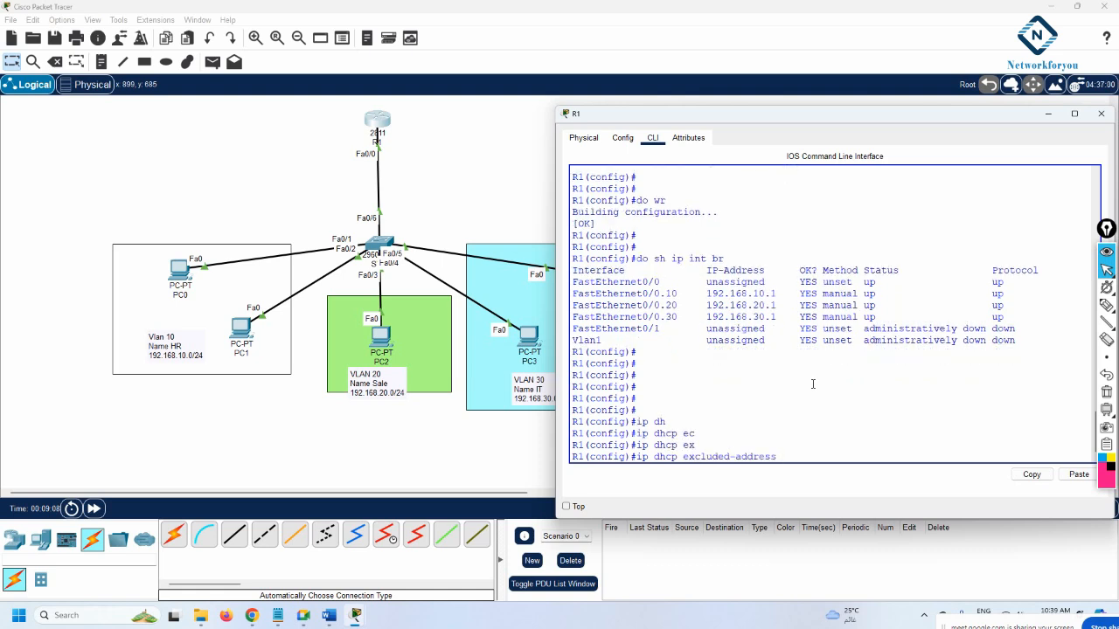
pyautogui.write('192.168.10.1')
pyautogui.press('Return')
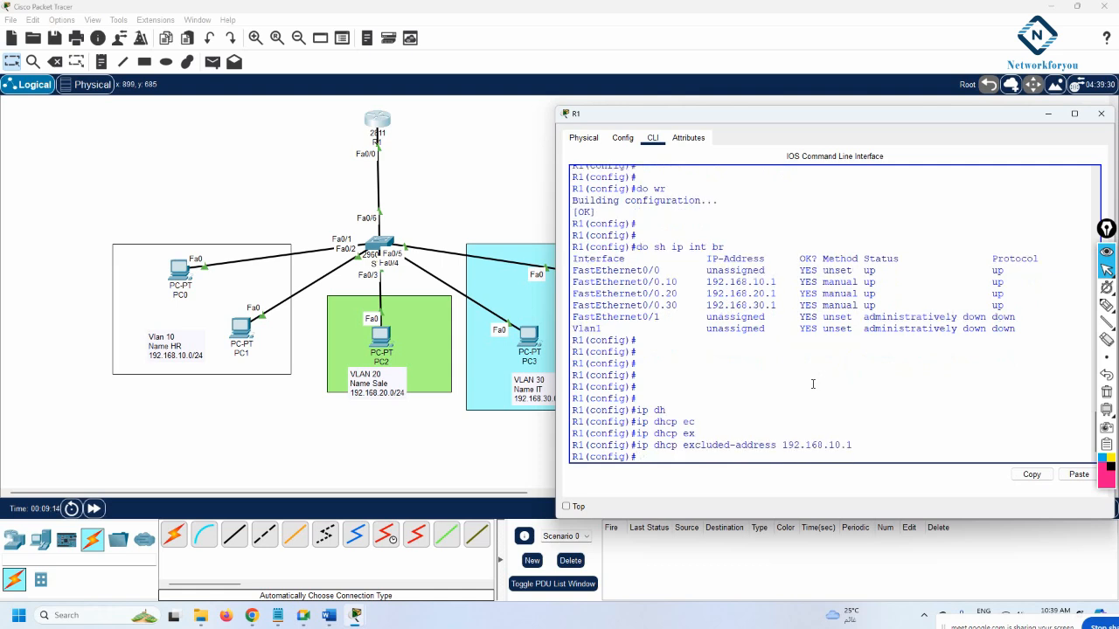
# Exclude 192.168.20.1 as well by recalling and editing the previous exclusion command
pyautogui.moveTo(781, 282); pyautogui.dragTo(692, 284)
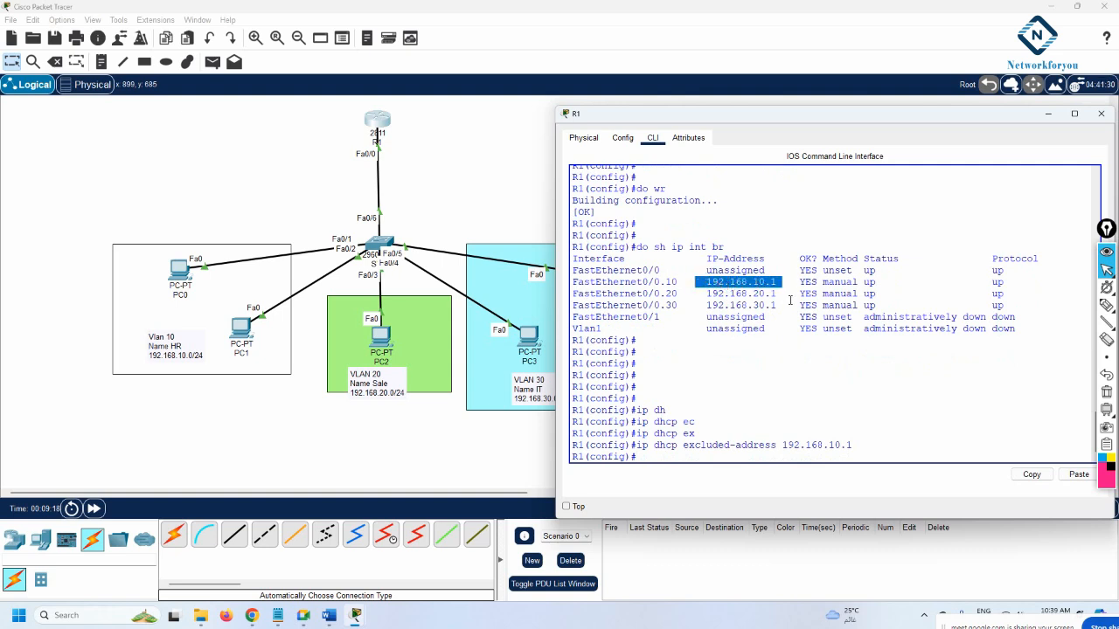
pyautogui.moveTo(786, 294); pyautogui.dragTo(704, 291)
pyautogui.moveTo(782, 305); pyautogui.dragTo(704, 305)
pyautogui.click(732, 297)
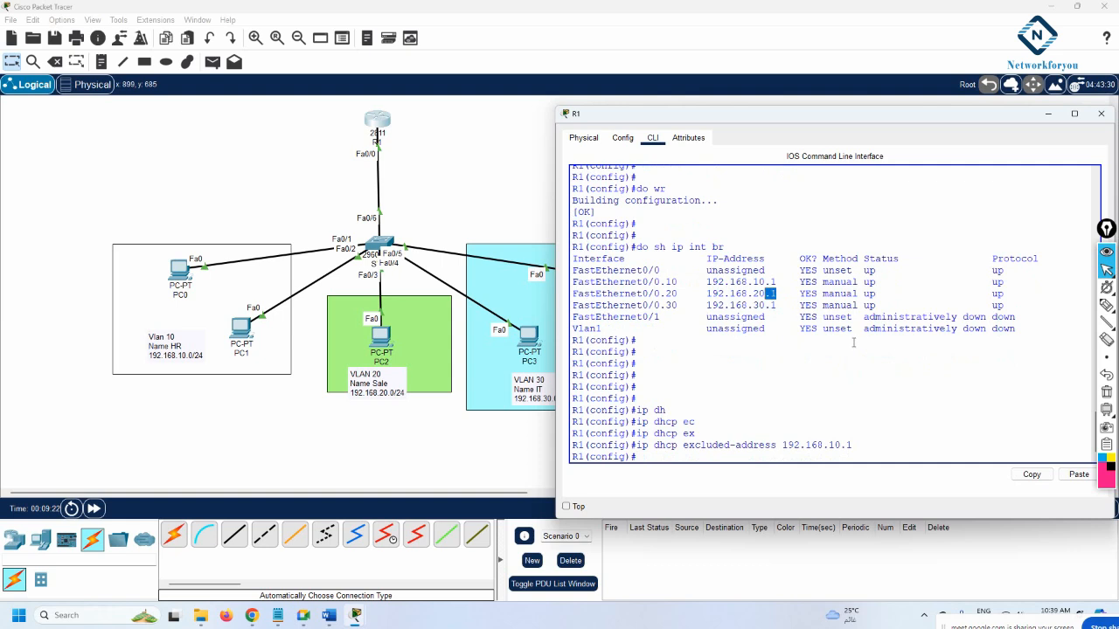
pyautogui.press('Up')
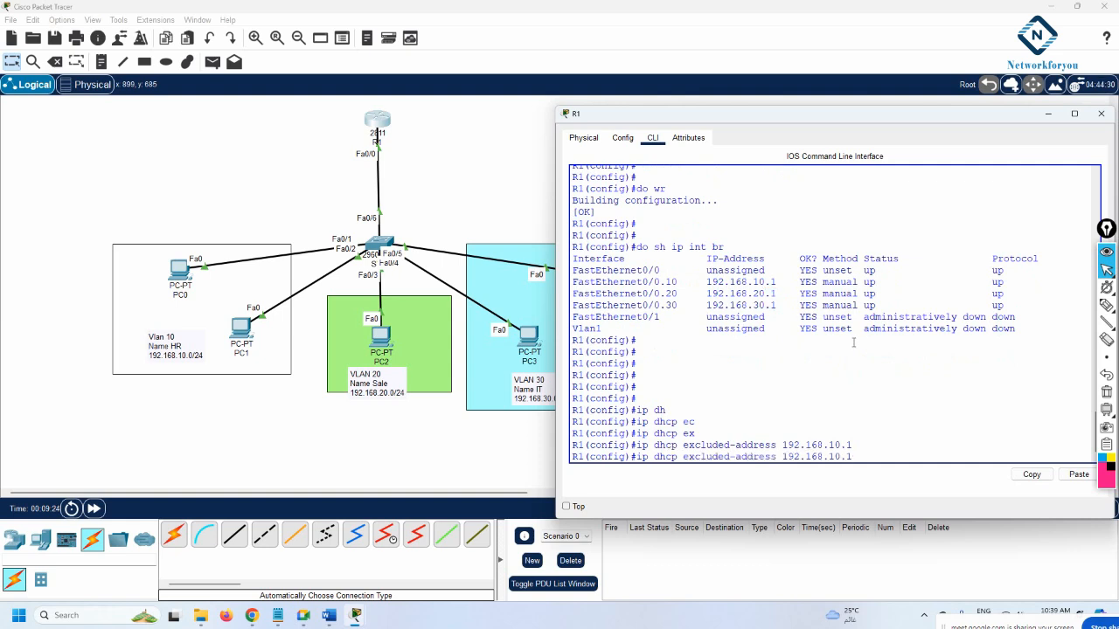
pyautogui.press('Left')
pyautogui.press('Left')
pyautogui.press('Left')
pyautogui.press('BackSpace')
pyautogui.write('2')
pyautogui.press('Return')
# Exclude 192.168.30.1 the same way, then review the three exclusions
pyautogui.press('Up')
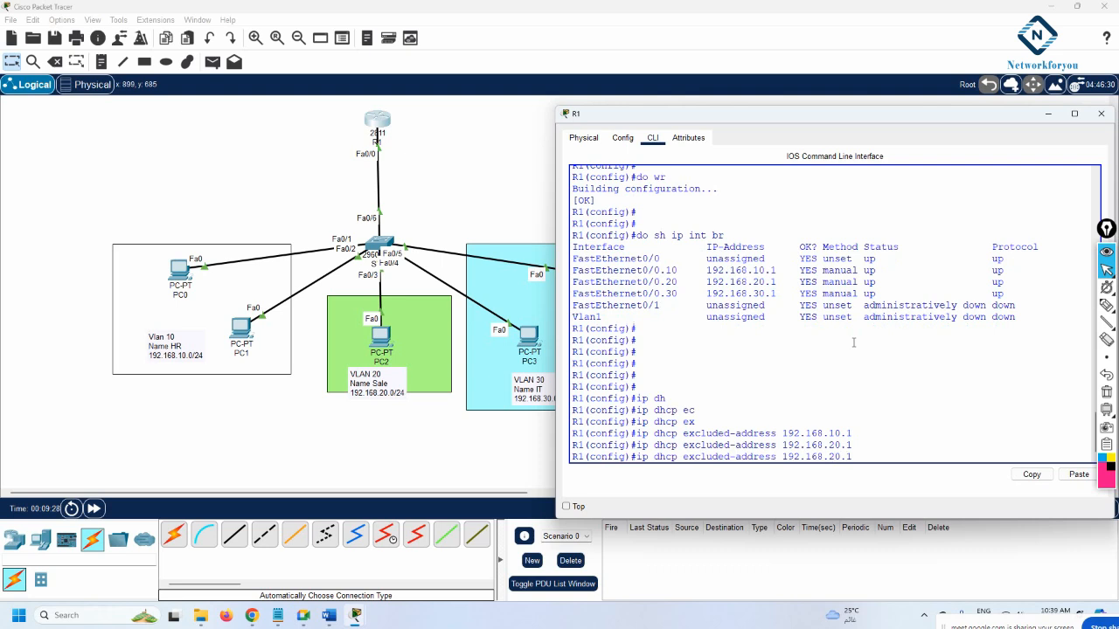
pyautogui.press('Left')
pyautogui.press('Left')
pyautogui.press('Left')
pyautogui.press('BackSpace')
pyautogui.write('3')
pyautogui.press('Return')
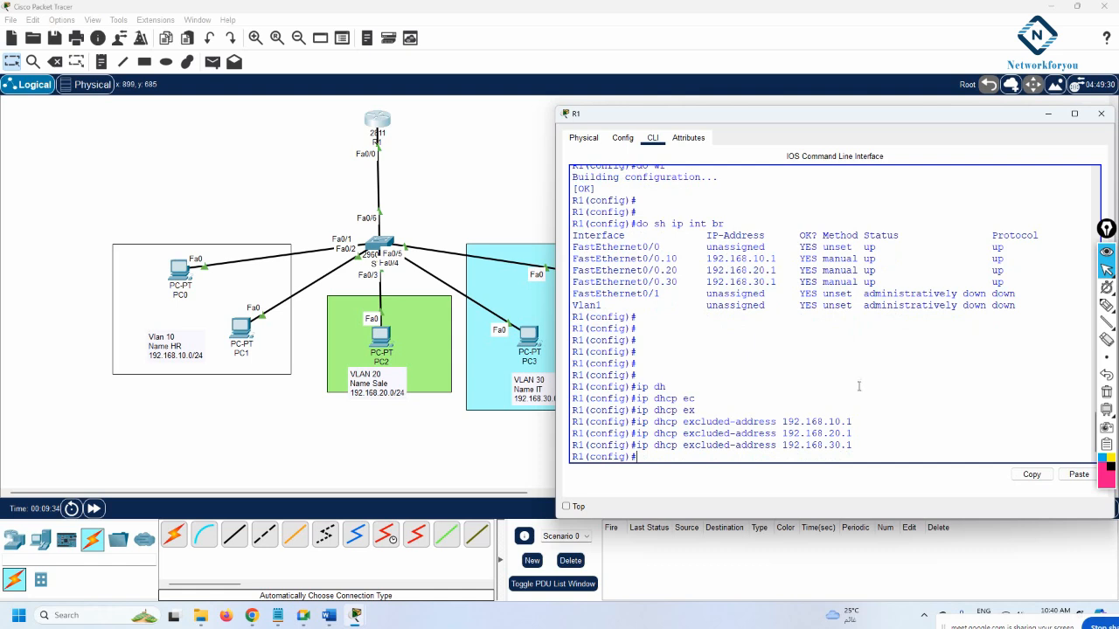
pyautogui.moveTo(853, 446); pyautogui.dragTo(766, 425)
pyautogui.click(855, 423)
pyautogui.moveTo(855, 423); pyautogui.dragTo(784, 425)
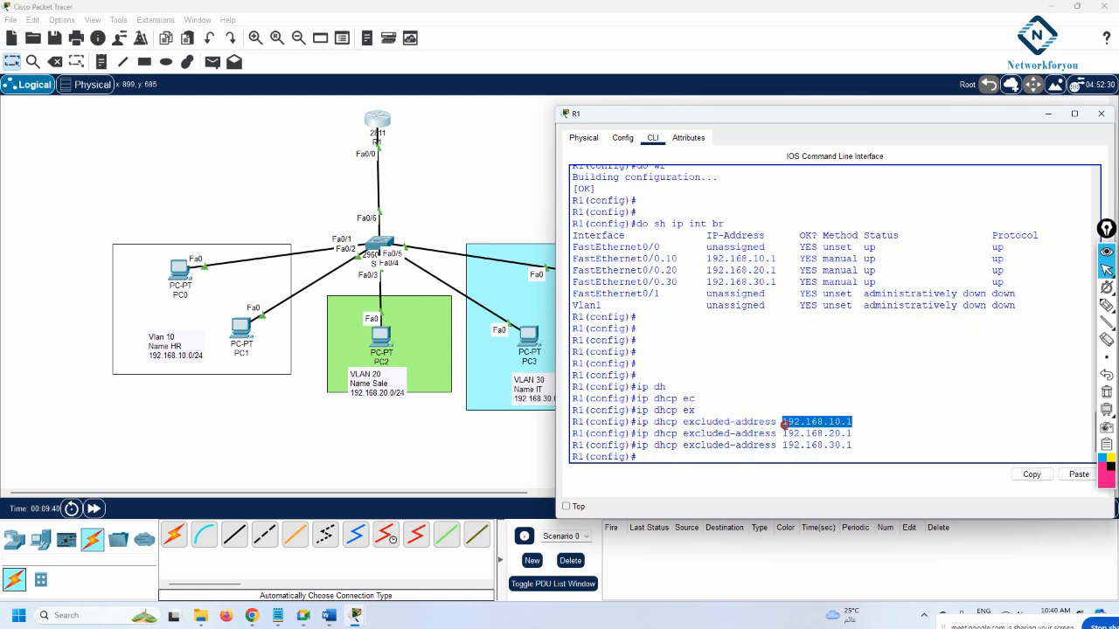
pyautogui.click(855, 428)
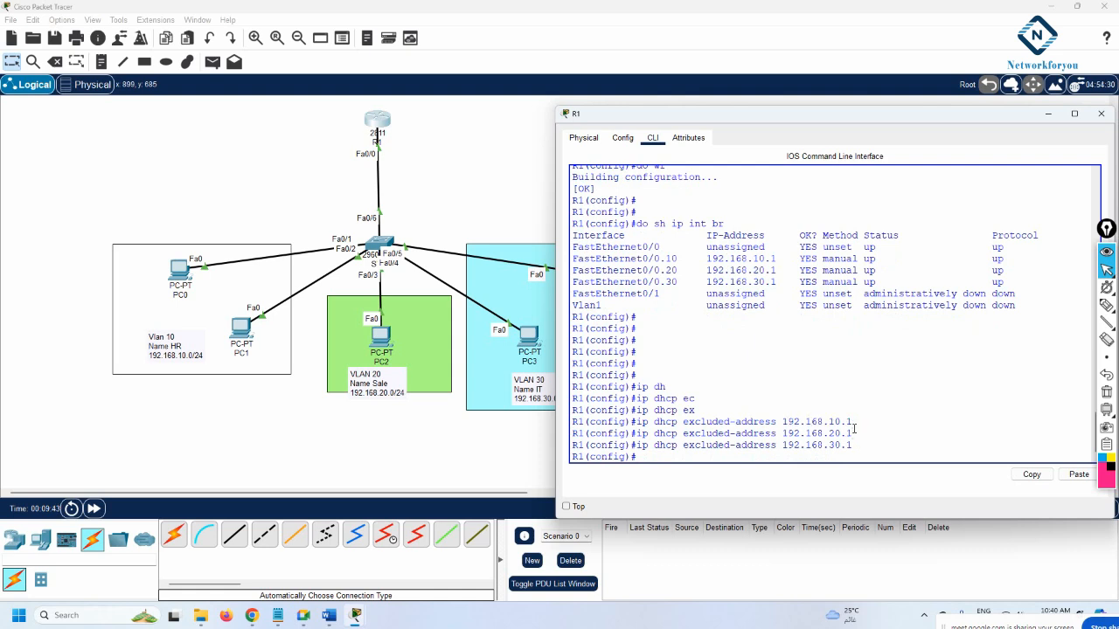
pyautogui.press('Return')
pyautogui.press('Return')
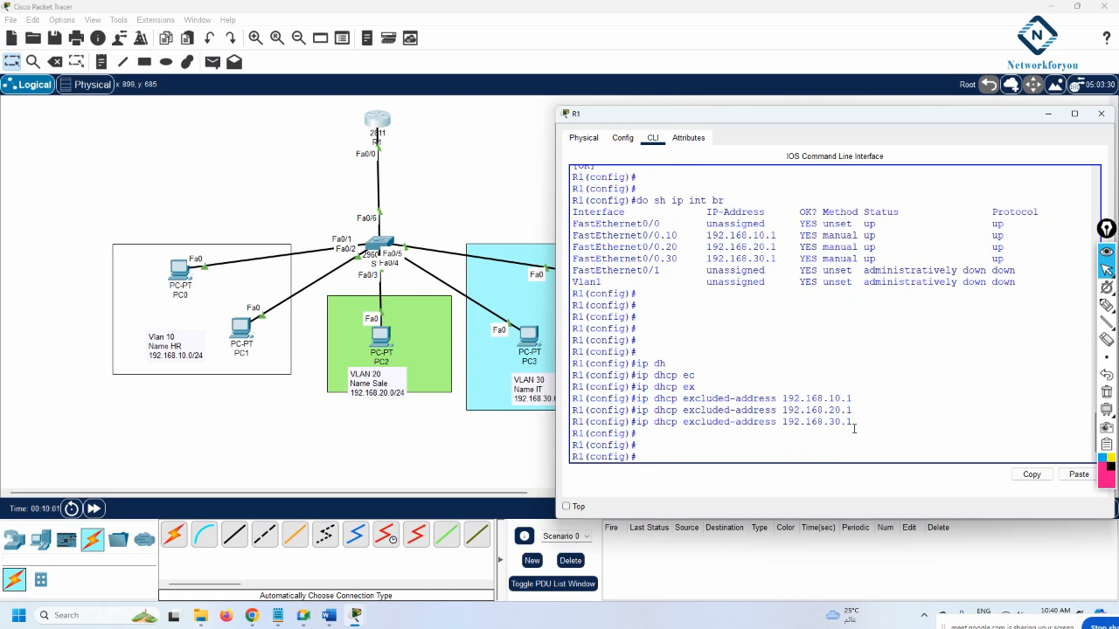
# Create the DHCP pool named vlan10 on R1
pyautogui.write('ip dh')
pyautogui.press('Tab')
pyautogui.write('po')
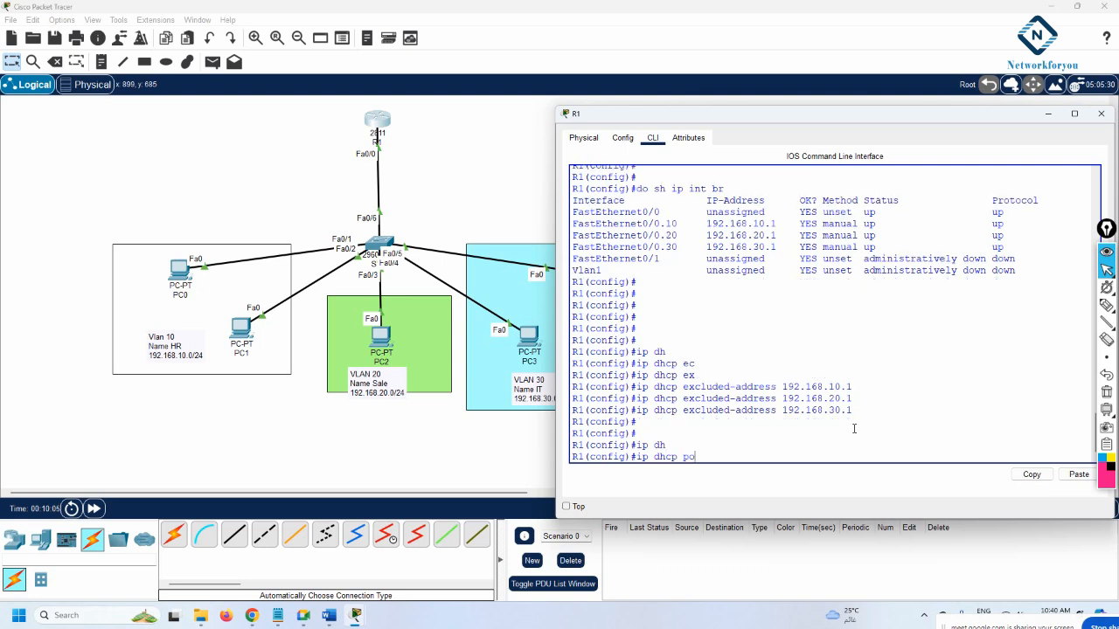
pyautogui.press('Tab')
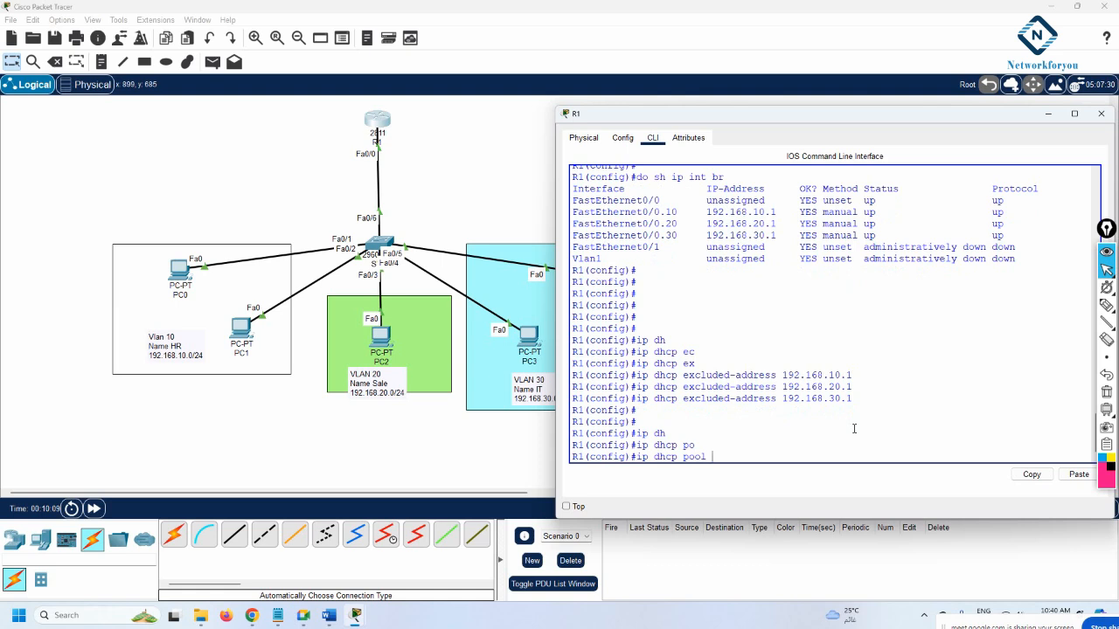
pyautogui.write('vlan')
pyautogui.write('1')
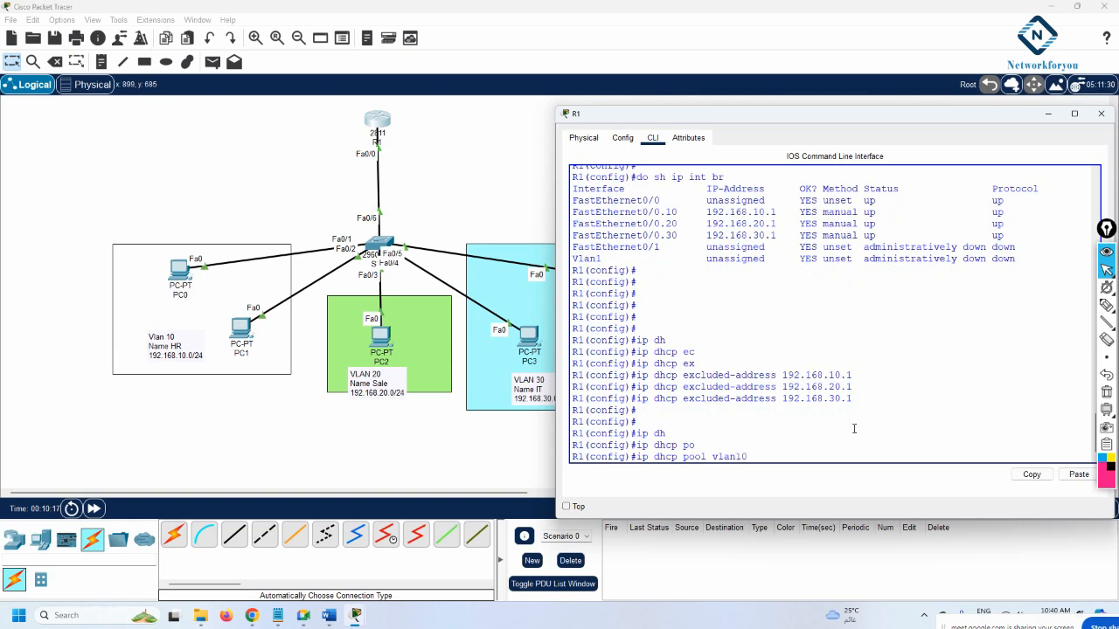
pyautogui.write('0')
pyautogui.press('Return')
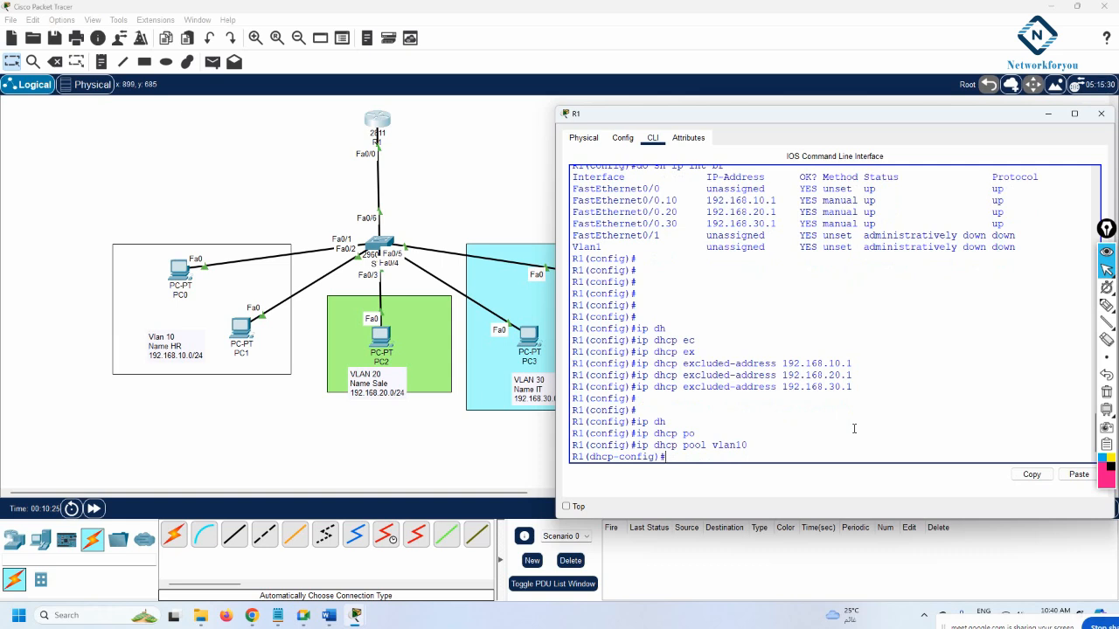
# Give pool vlan10 network 192.168.10.0 255.255.255.0 and default router 192.168.10.1
pyautogui.write('net')
pyautogui.press('Tab')
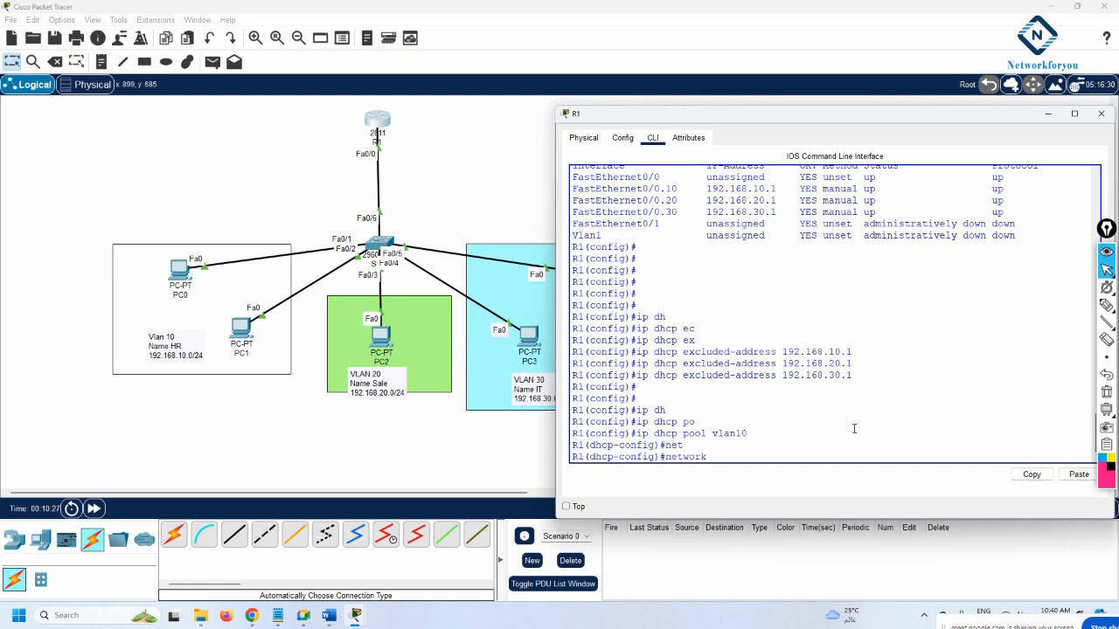
pyautogui.write('192.168.10.0 255.255.255.0')
pyautogui.press('Return')
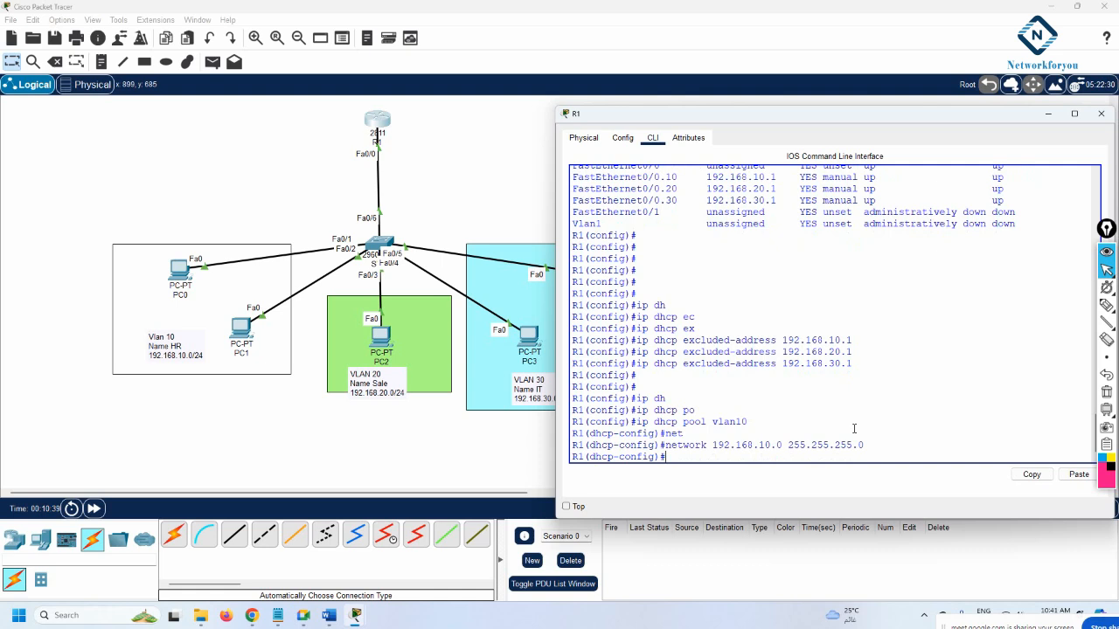
pyautogui.write('def')
pyautogui.press('Tab')
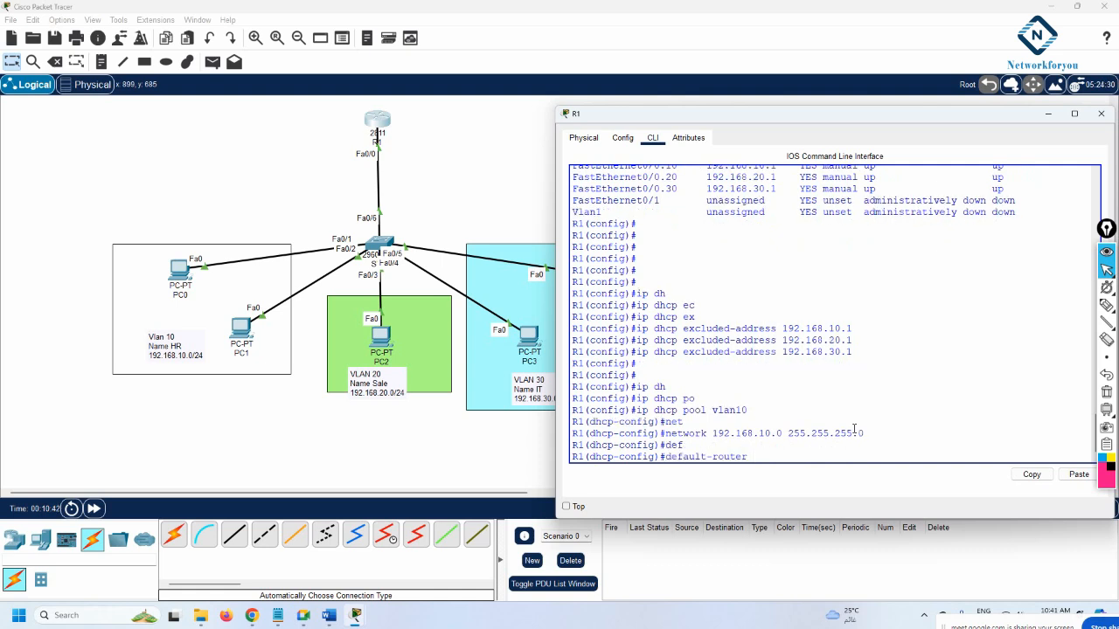
pyautogui.write('192.168.10.1')
pyautogui.press('Return')
# Check the gateway and exclusion lines, then exit the vlan10 pool configuration
pyautogui.scroll(3, 854, 429)
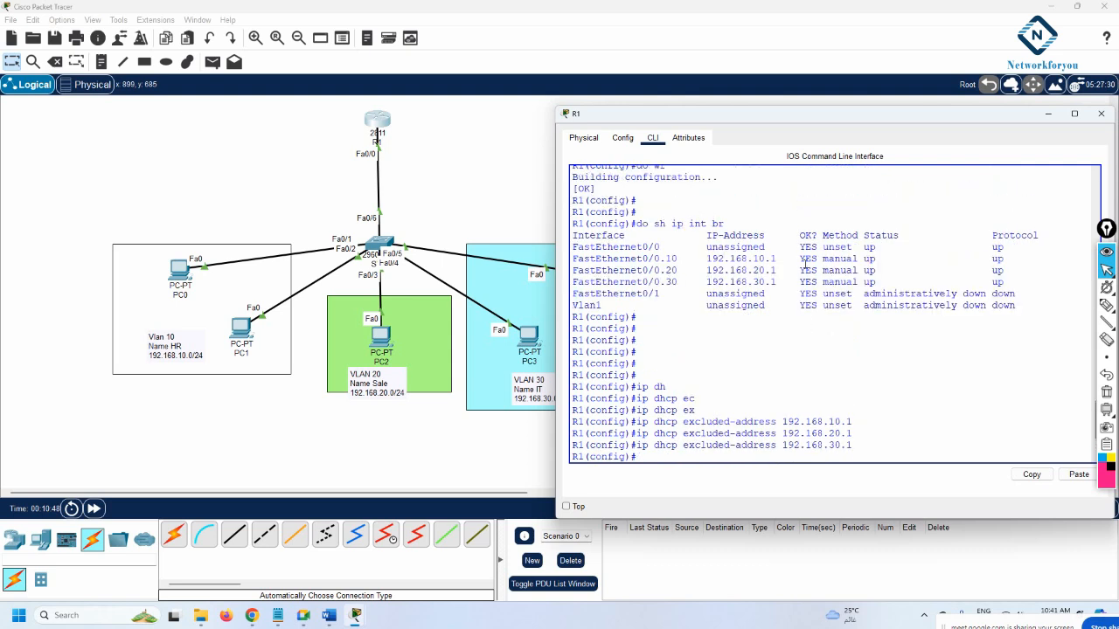
pyautogui.moveTo(779, 259); pyautogui.dragTo(705, 260)
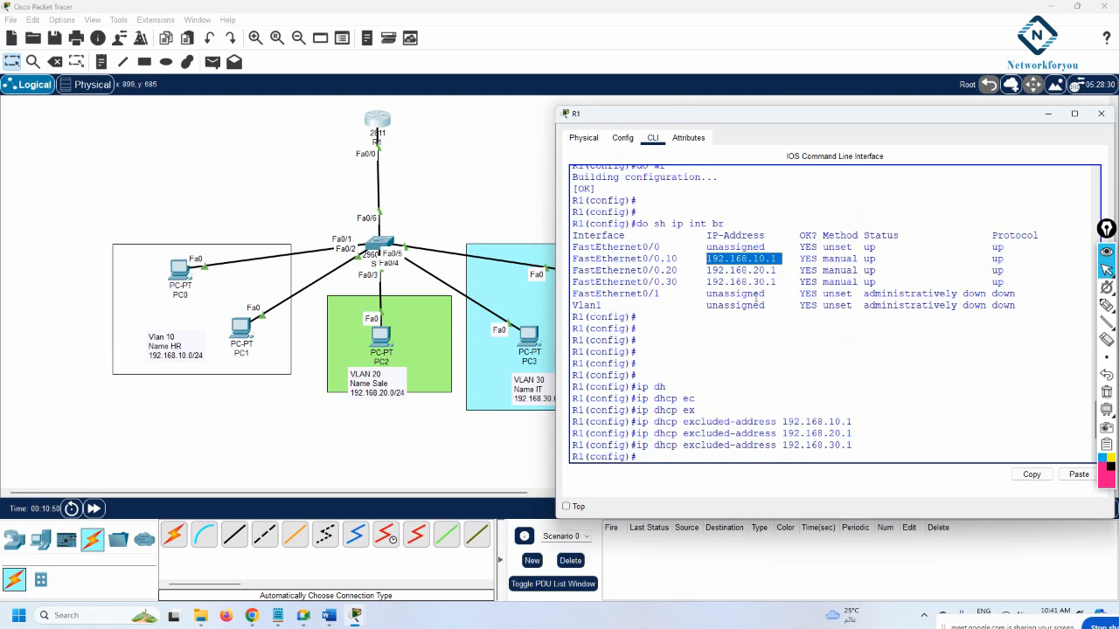
pyautogui.scroll(-3, 855, 339)
pyautogui.moveTo(856, 340); pyautogui.dragTo(621, 315)
pyautogui.moveTo(834, 442)
pyautogui.mouseDown()
pyautogui.moveTo(632, 442)
pyautogui.moveTo(748, 396)
pyautogui.moveTo(636, 396)
pyautogui.moveTo(737, 435)
pyautogui.moveTo(837, 443)
pyautogui.mouseUp()
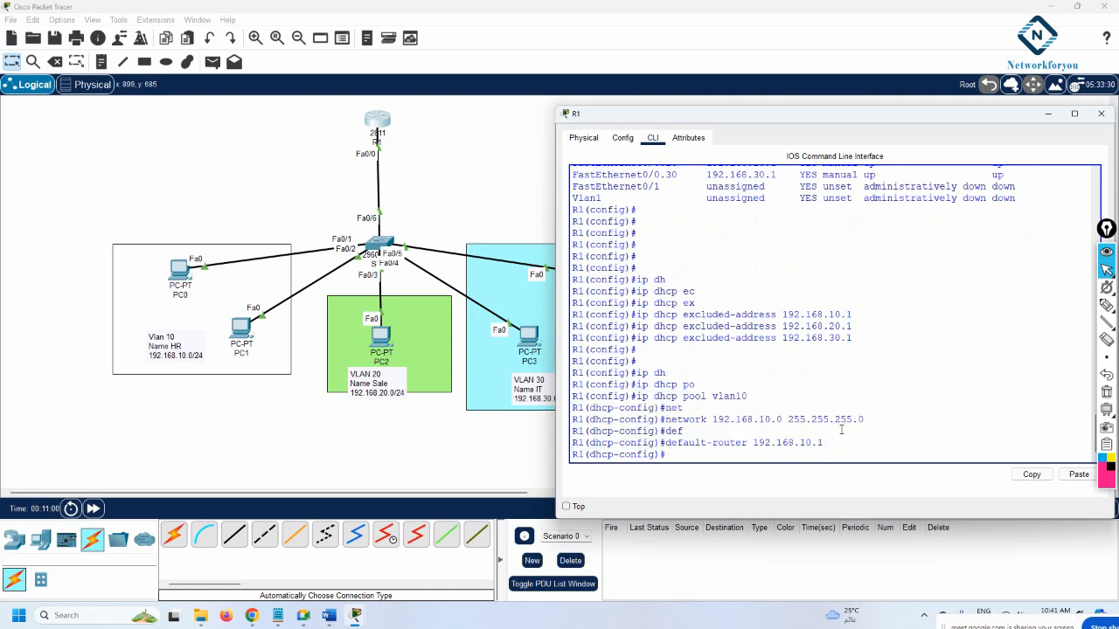
pyautogui.press('Return')
pyautogui.press('Return')
pyautogui.write('exit')
pyautogui.press('Return')
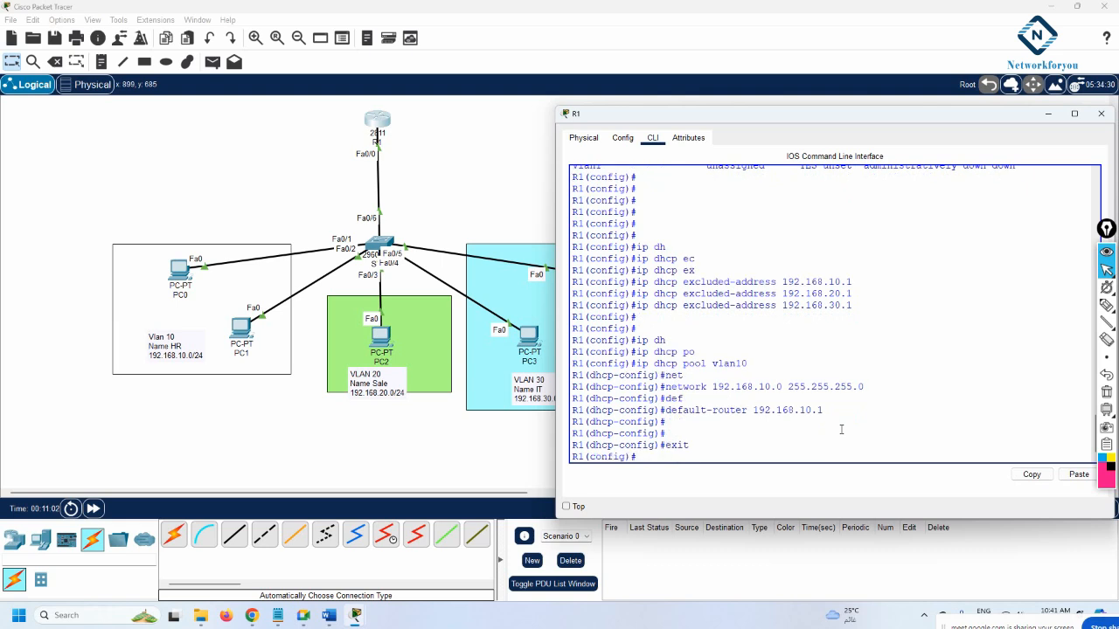
pyautogui.press('Return')
pyautogui.write('i')
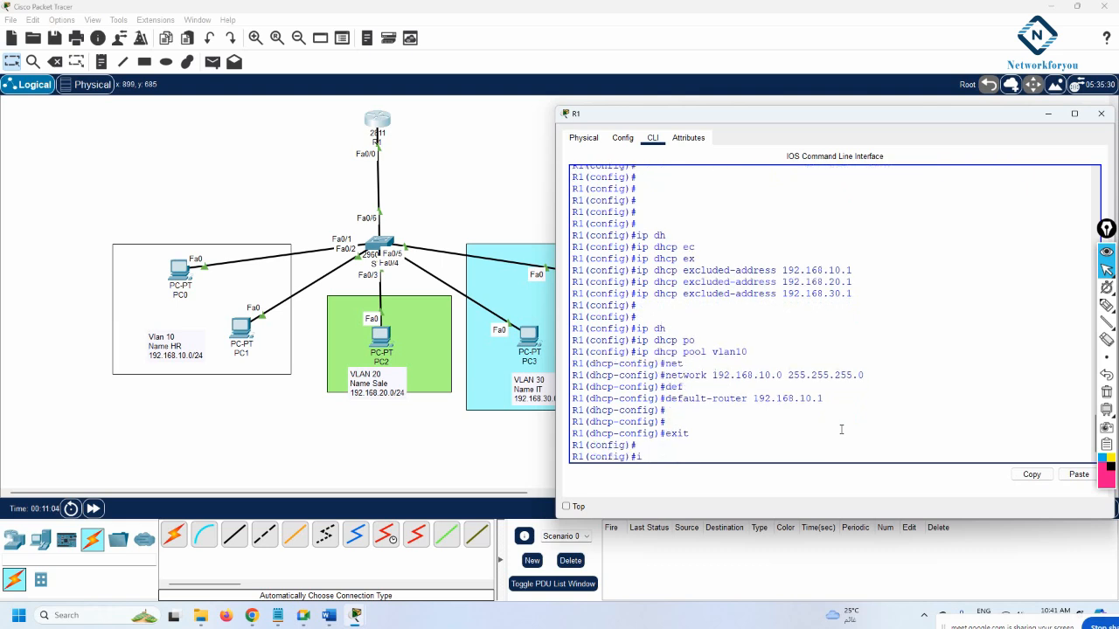
pyautogui.write('p dh')
# Create the DHCP pool vlan20, correcting the name from 'vlan 20'
pyautogui.press('Tab')
pyautogui.write('p')
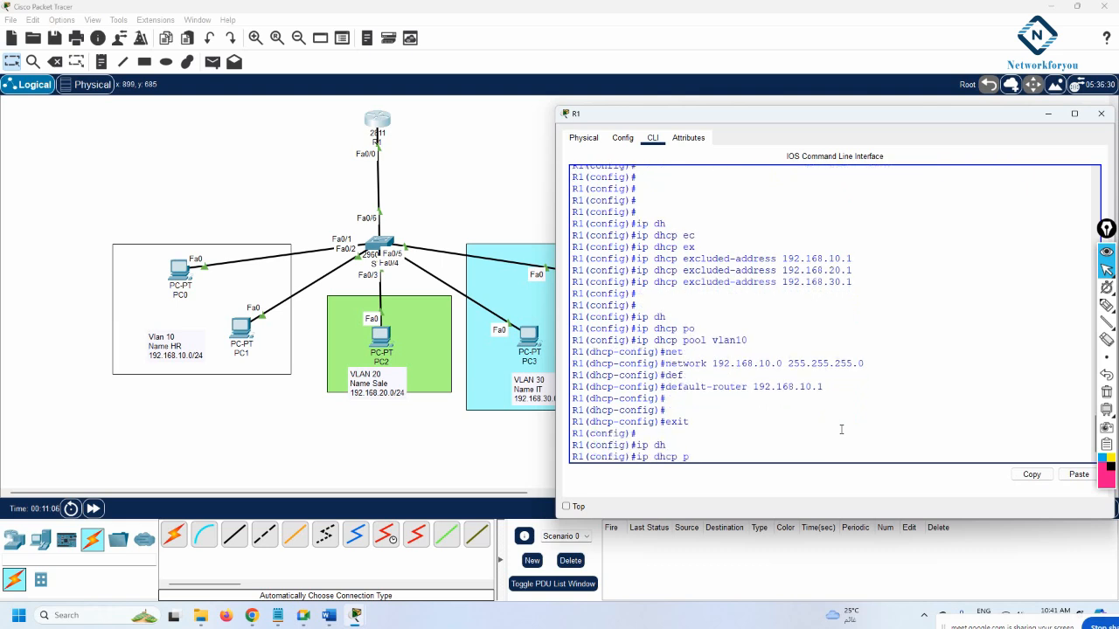
pyautogui.write('o')
pyautogui.press('Tab')
pyautogui.write('vlan')
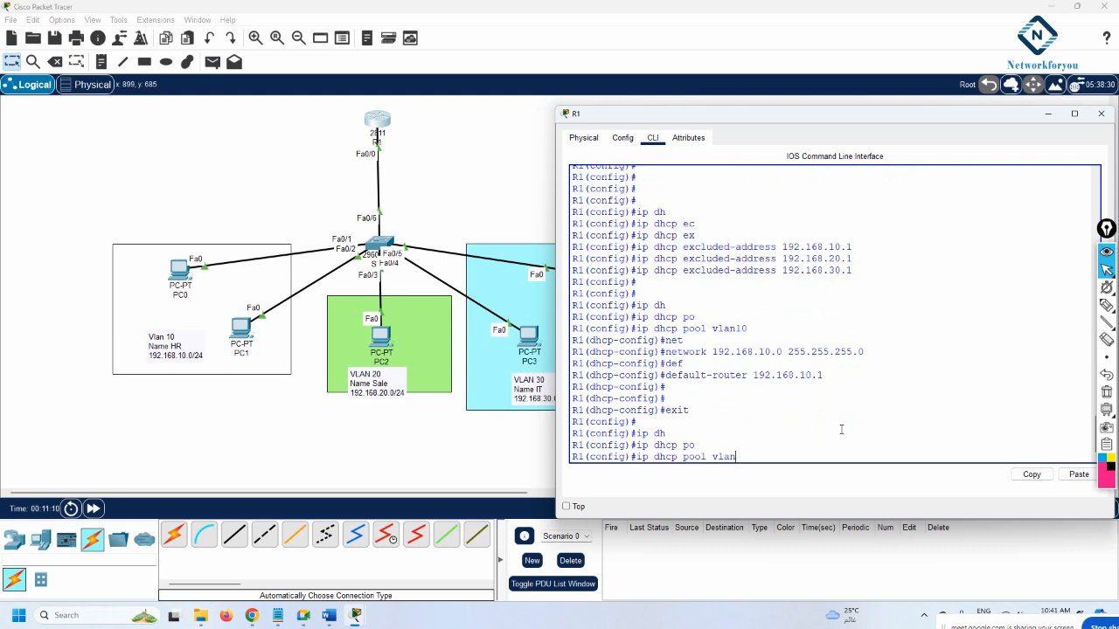
pyautogui.write(' 20')
pyautogui.press('Return')
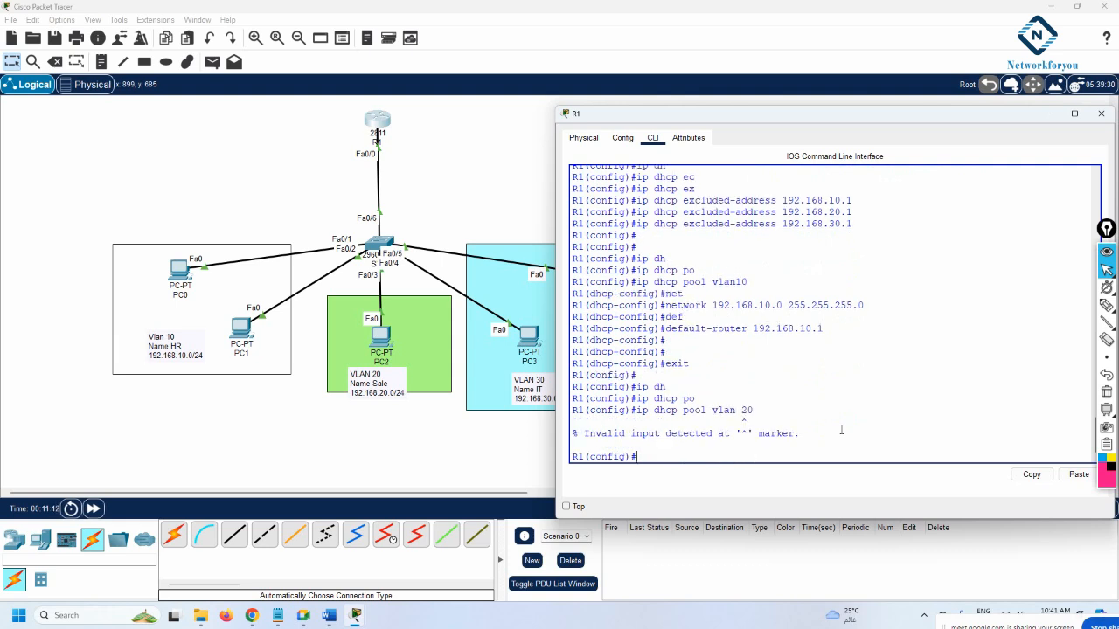
pyautogui.press('Up')
pyautogui.press('BackSpace')
pyautogui.press('Return')
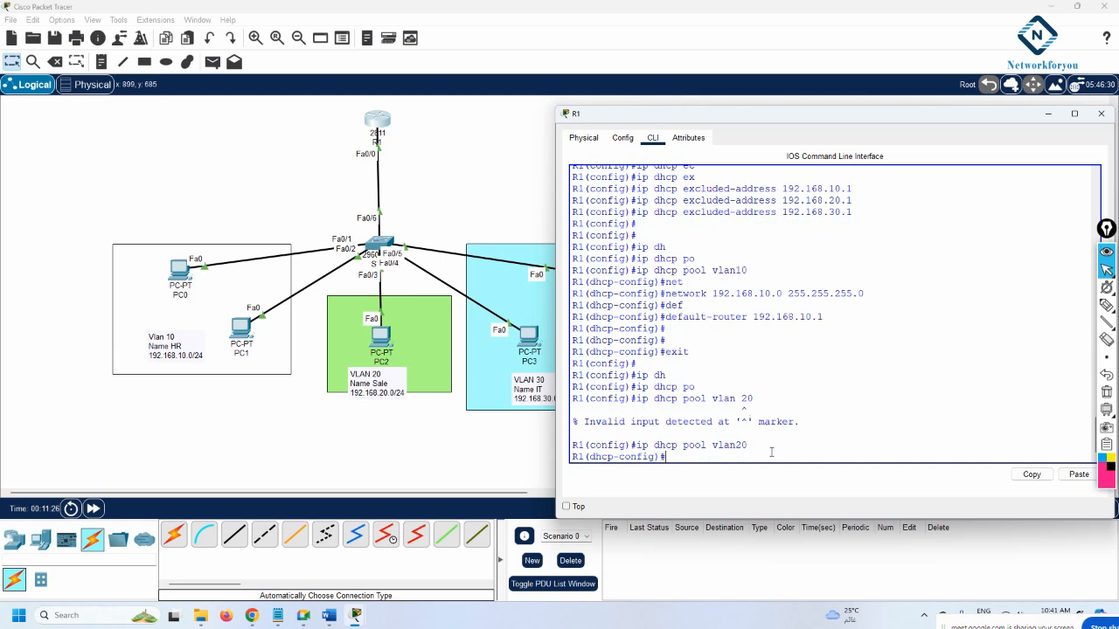
pyautogui.moveTo(751, 446); pyautogui.dragTo(651, 456)
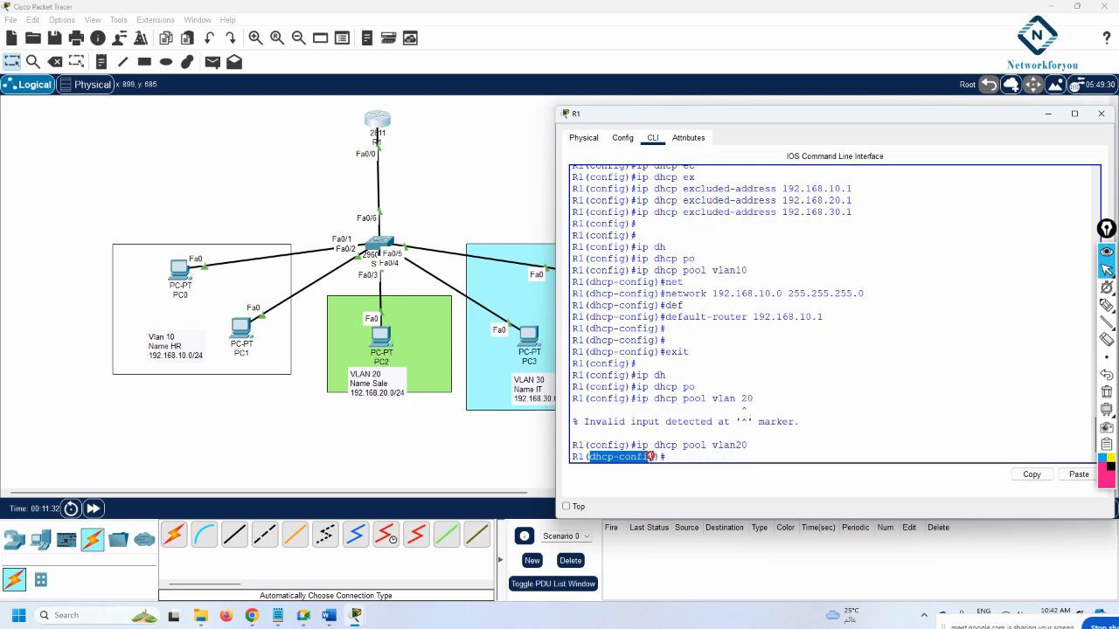
pyautogui.click(690, 457)
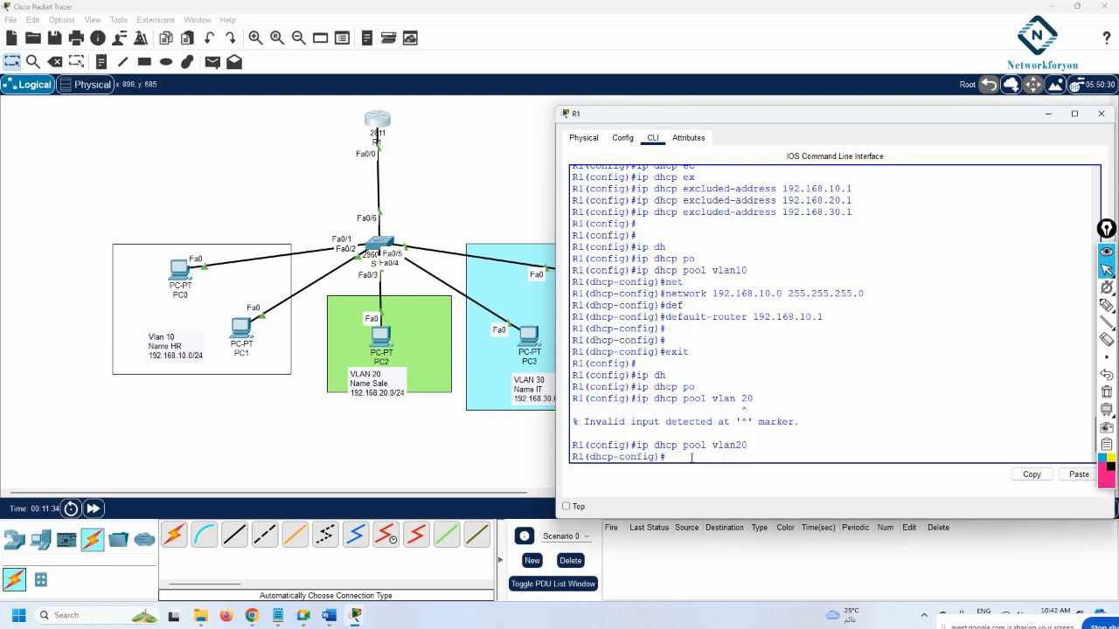
pyautogui.moveTo(748, 447); pyautogui.dragTo(655, 448)
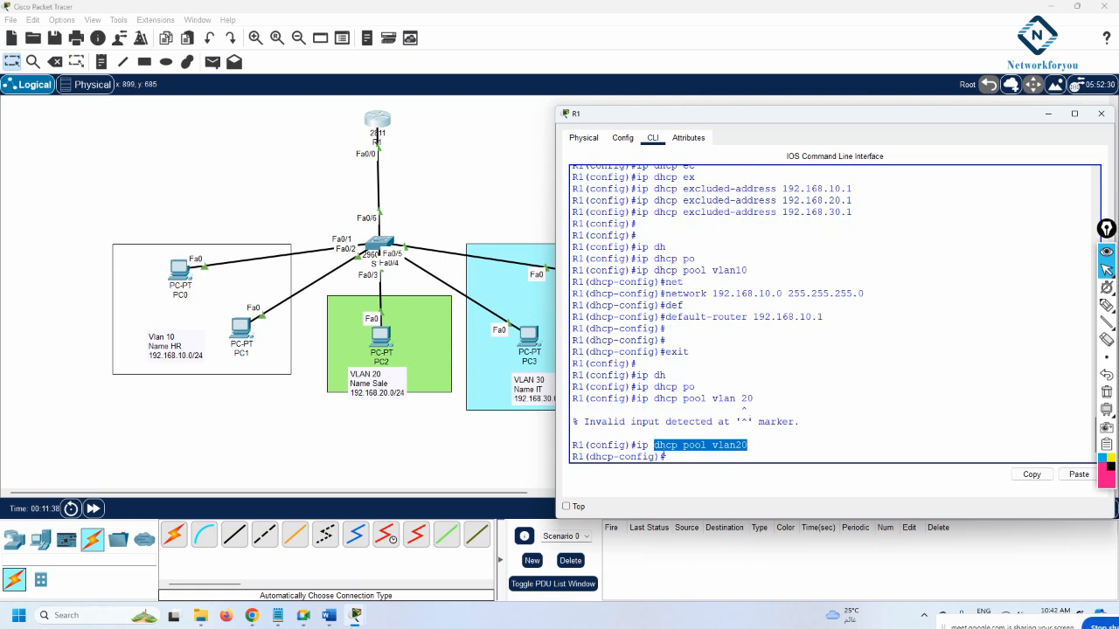
pyautogui.click(684, 460)
# Give pool vlan20 network 192.168.20.0/24 and default router 192.168.20.1, then exit it
pyautogui.write('net')
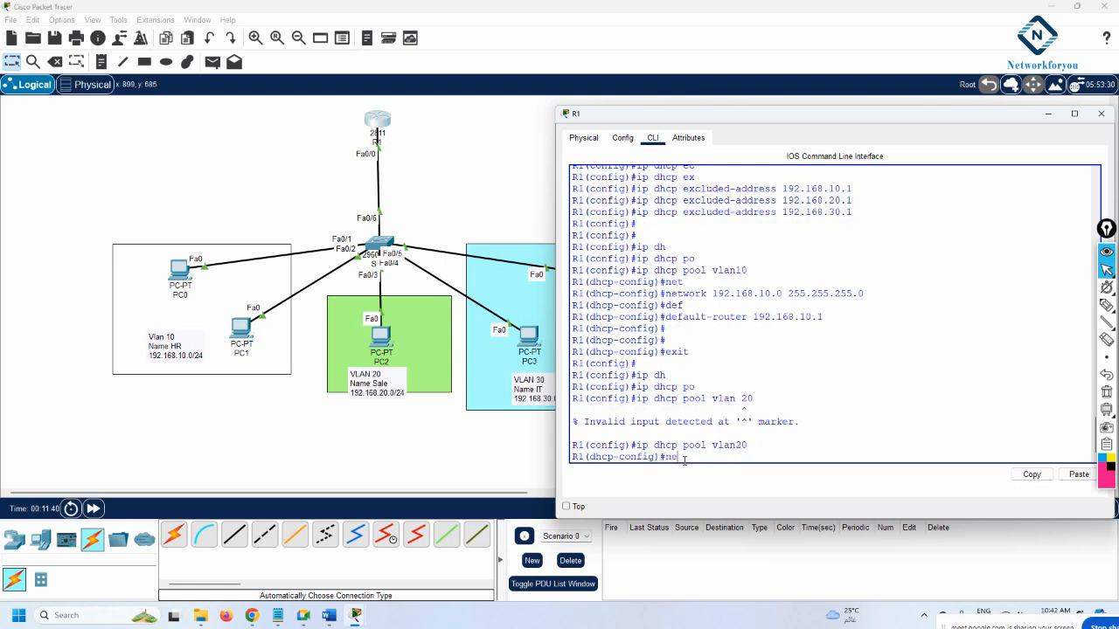
pyautogui.press('Tab')
pyautogui.write('19')
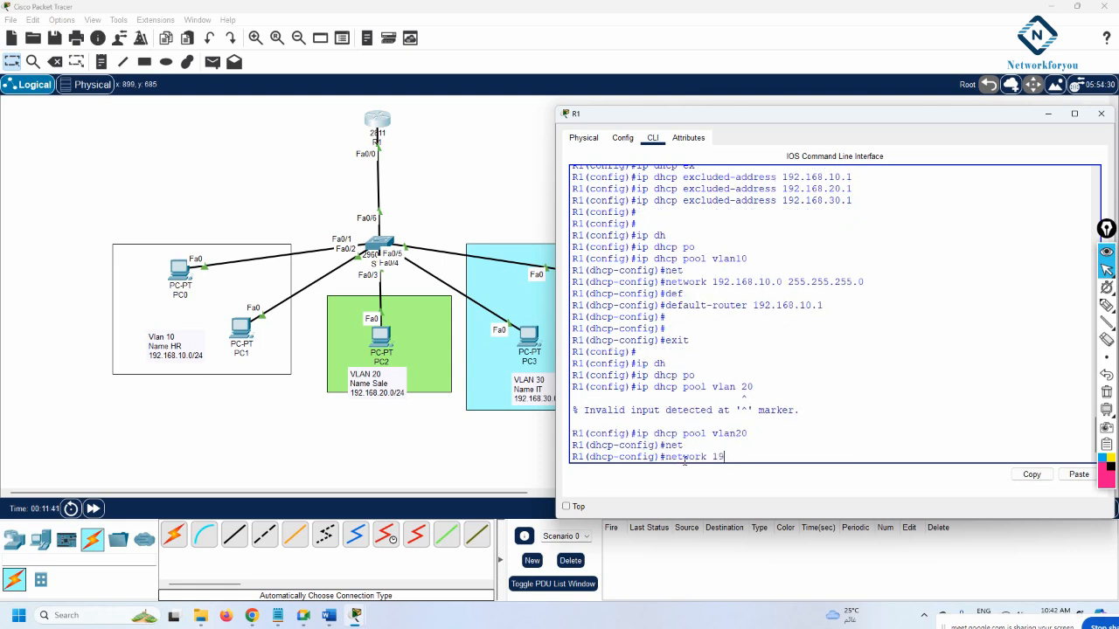
pyautogui.write('2.168.20.0 255.255.255.0')
pyautogui.press('Return')
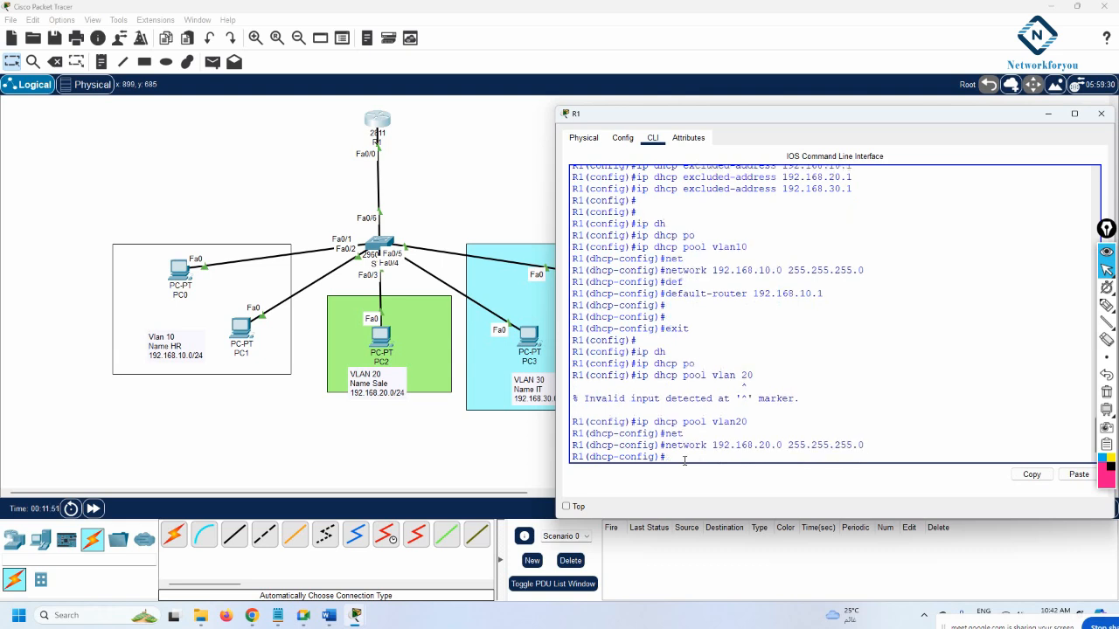
pyautogui.write('de')
pyautogui.press('Tab')
pyautogui.write('192')
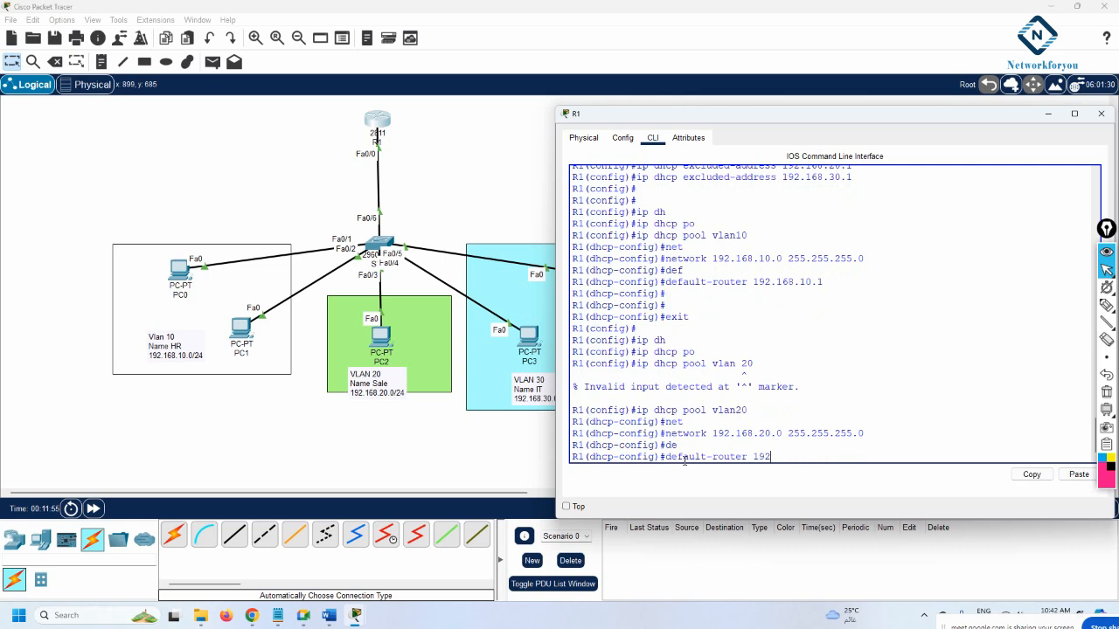
pyautogui.write('.168.20.1')
pyautogui.press('Return')
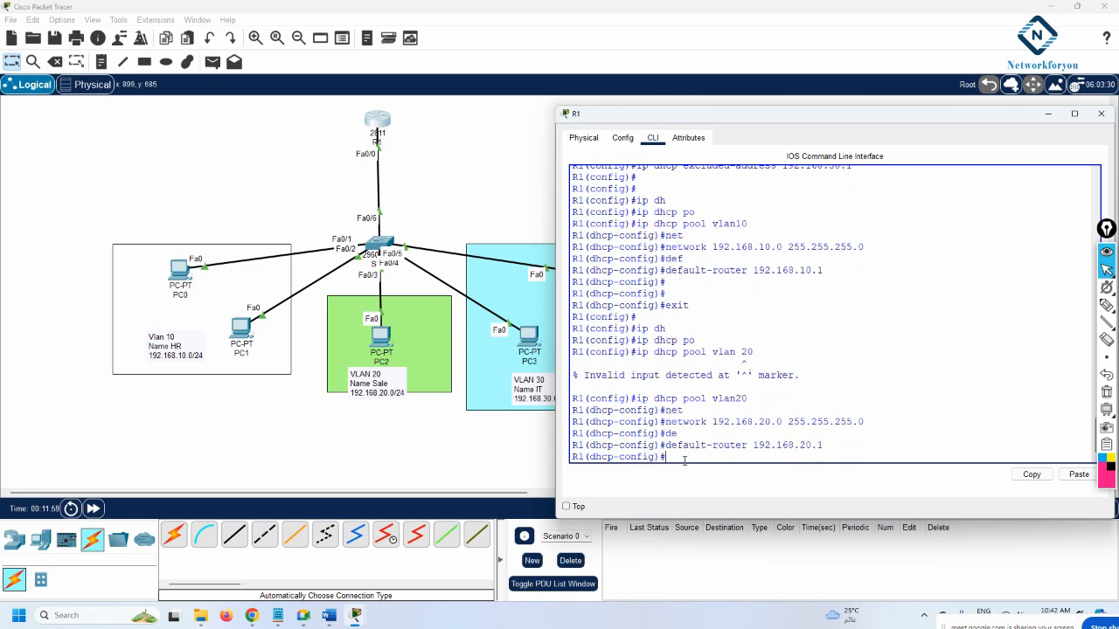
pyautogui.write('exit')
pyautogui.press('Return')
pyautogui.press('Return')
pyautogui.press('Return')
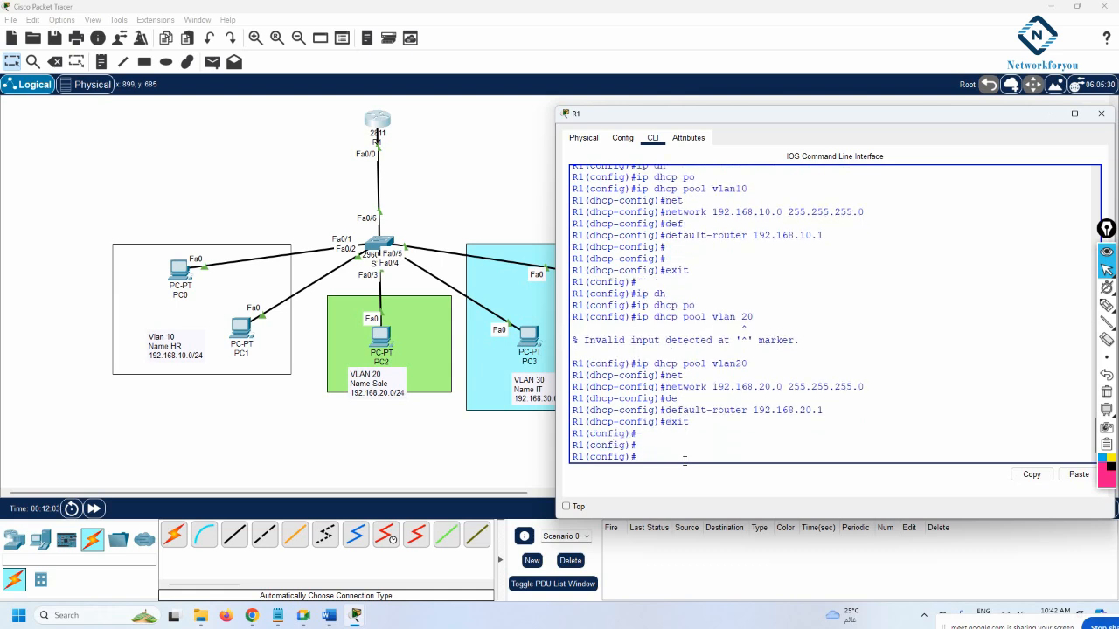
# Create pool vlan30 with network 192.168.30.0/24 and default router 192.168.30.1
pyautogui.write('ip dh')
pyautogui.press('Tab')
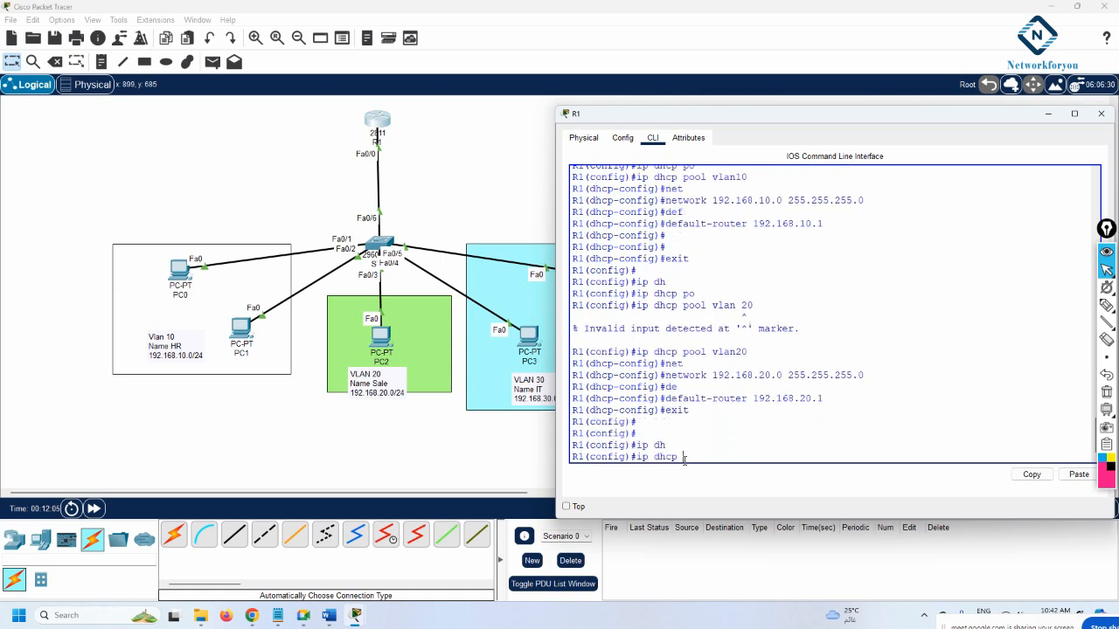
pyautogui.write('po')
pyautogui.press('Tab')
pyautogui.write('vlan')
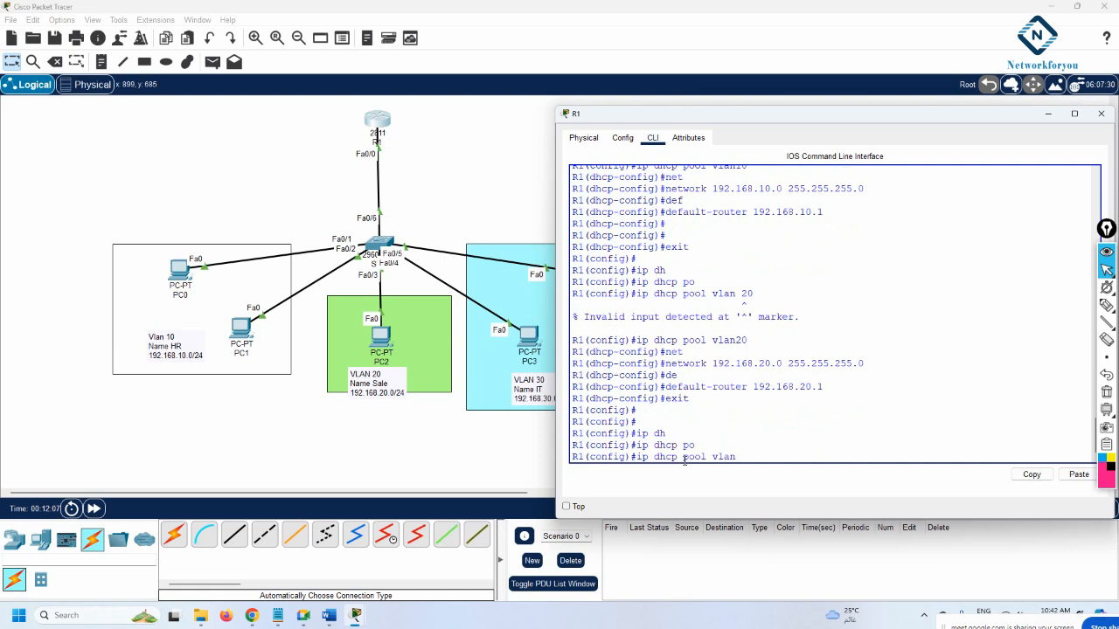
pyautogui.write('30')
pyautogui.press('Return')
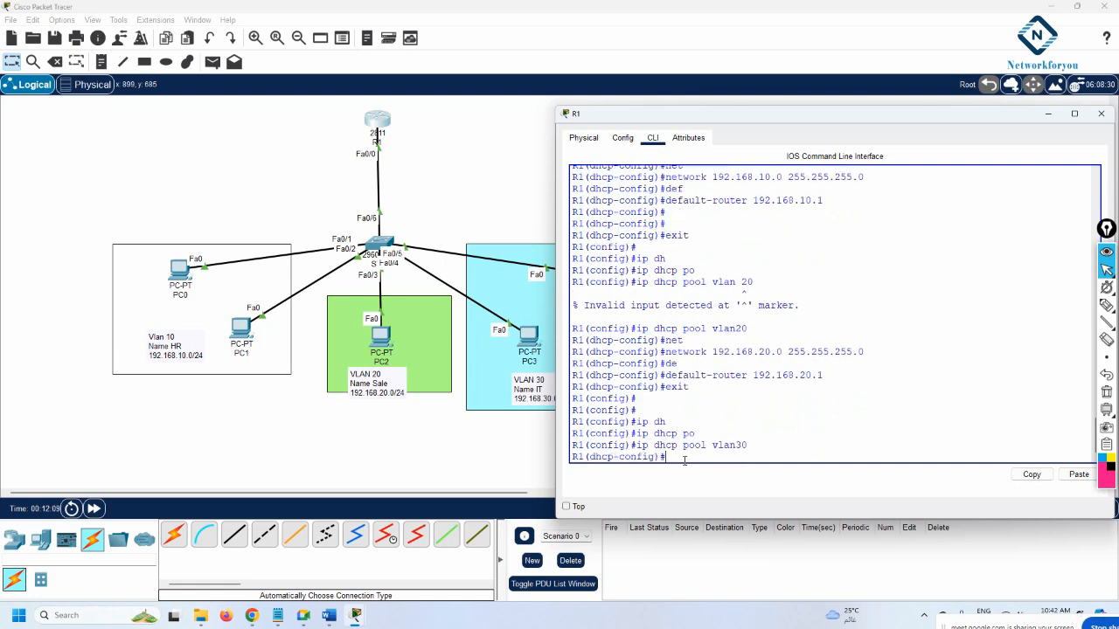
pyautogui.write('net')
pyautogui.press('Tab')
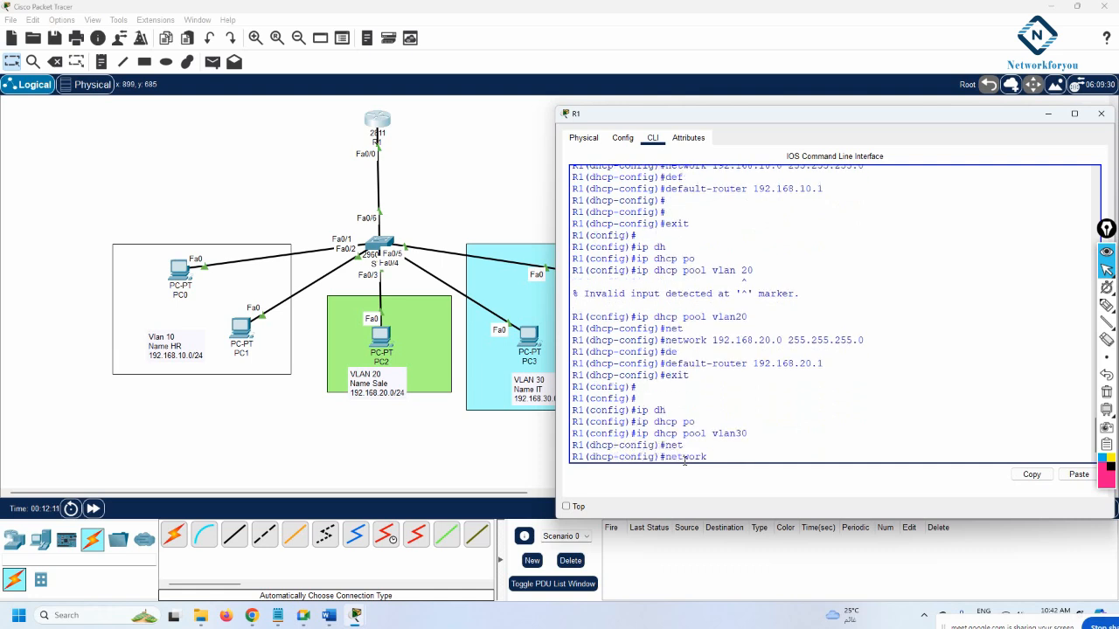
pyautogui.write('192.168.30.0 ')
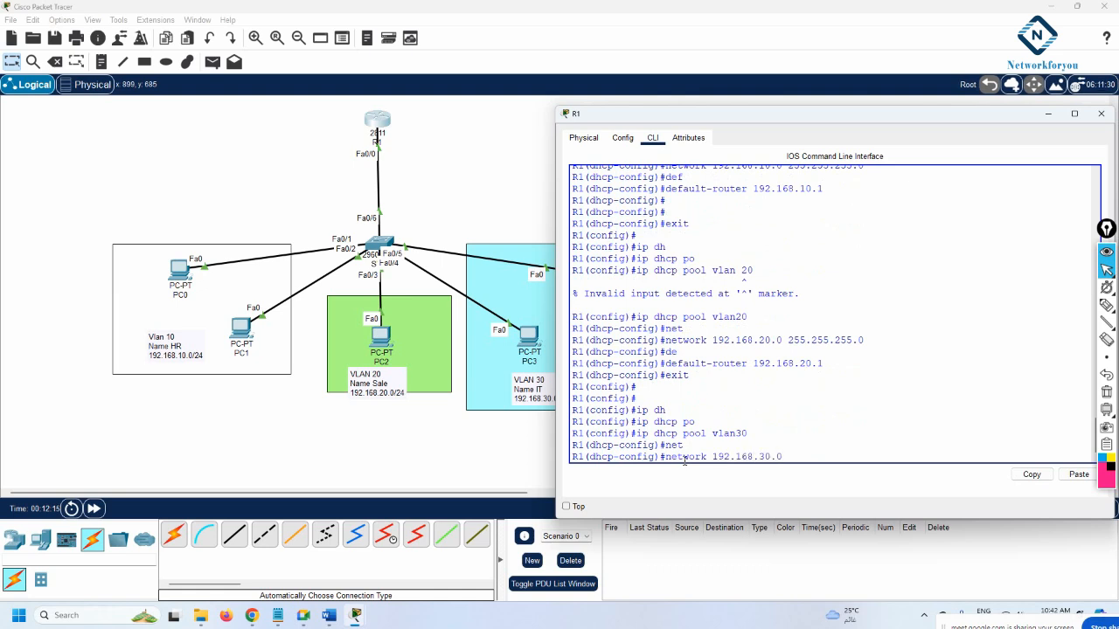
pyautogui.write('255.255')
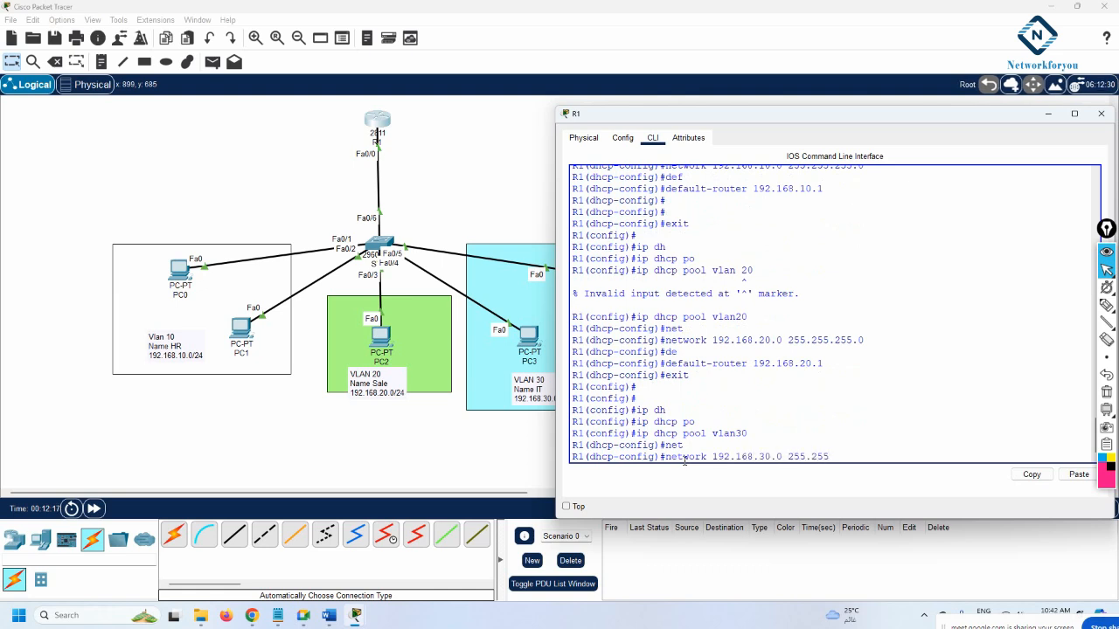
pyautogui.write('.255.0')
pyautogui.press('Return')
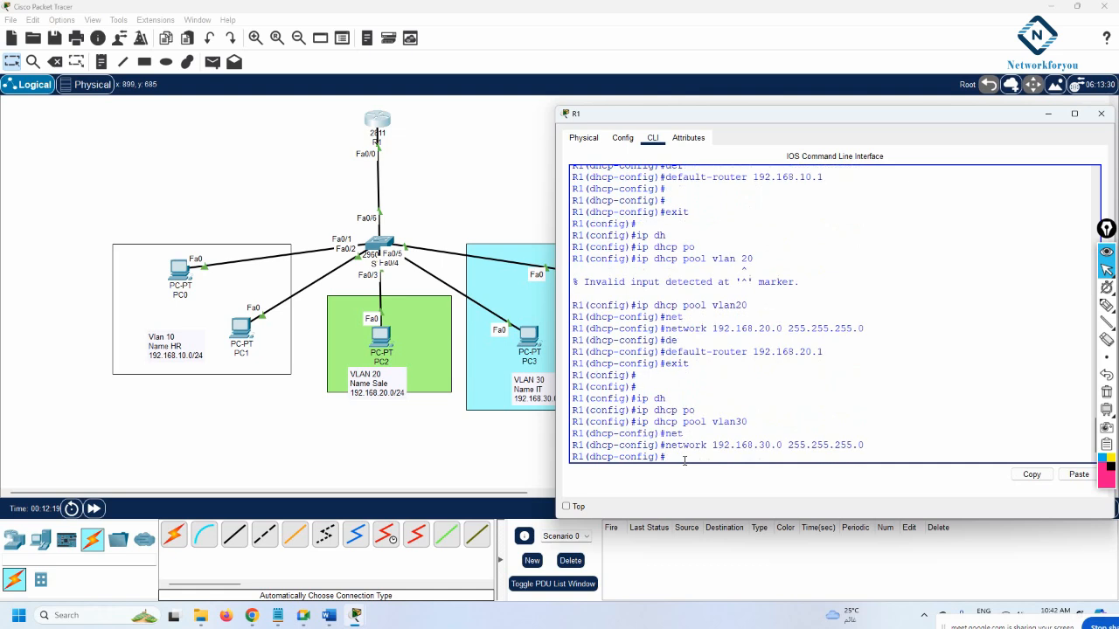
pyautogui.write('de')
pyautogui.press('Tab')
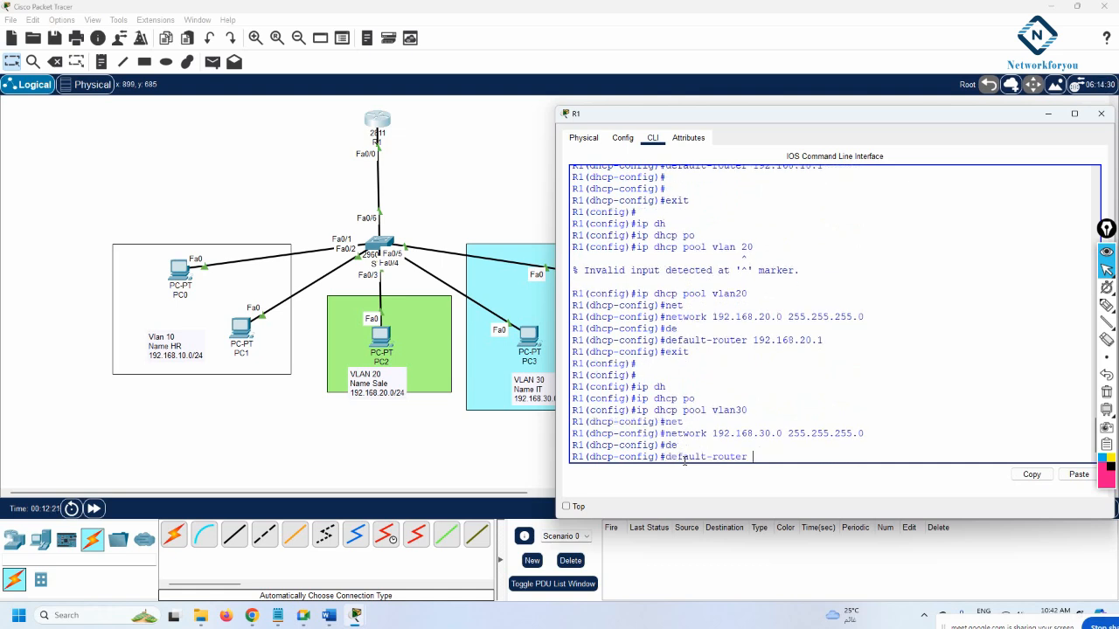
pyautogui.write('192.168.30.1')
pyautogui.press('Return')
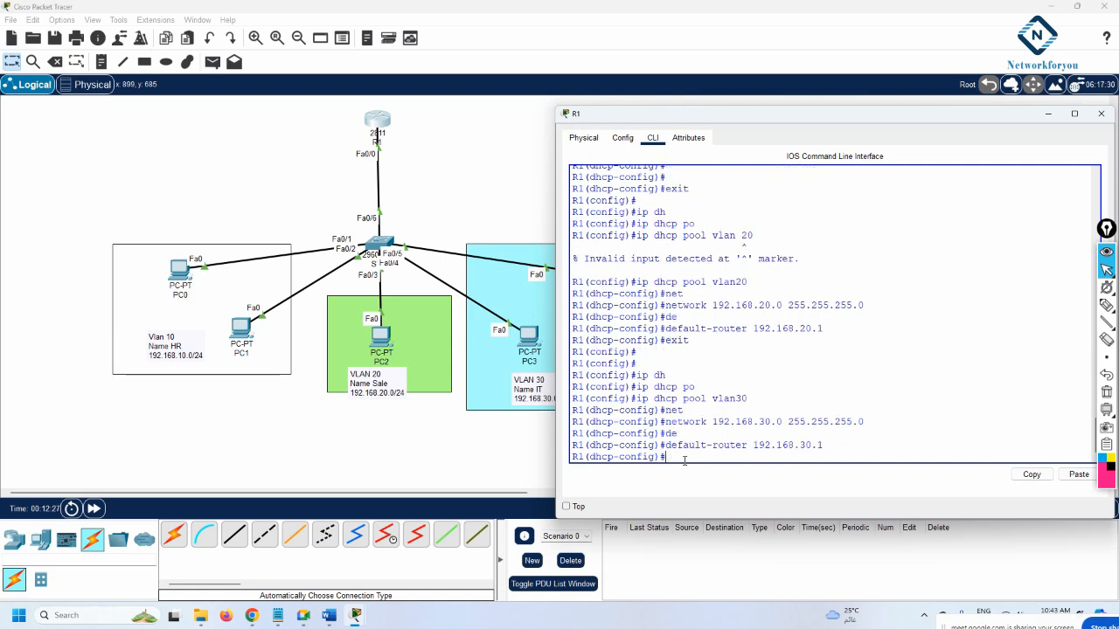
# Leave configuration mode with Ctrl+Z and save R1's configuration with wr
pyautogui.hotkey('ctrl', 'z')
pyautogui.press('Return')
pyautogui.press('Return')
pyautogui.press('Return')
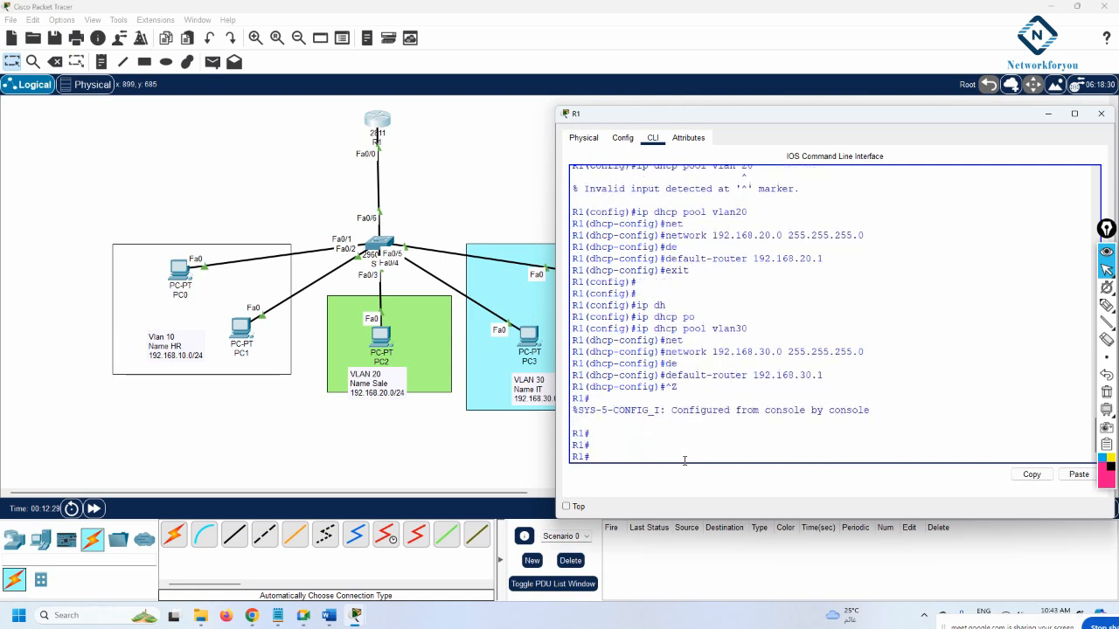
pyautogui.write('wr')
pyautogui.press('Return')
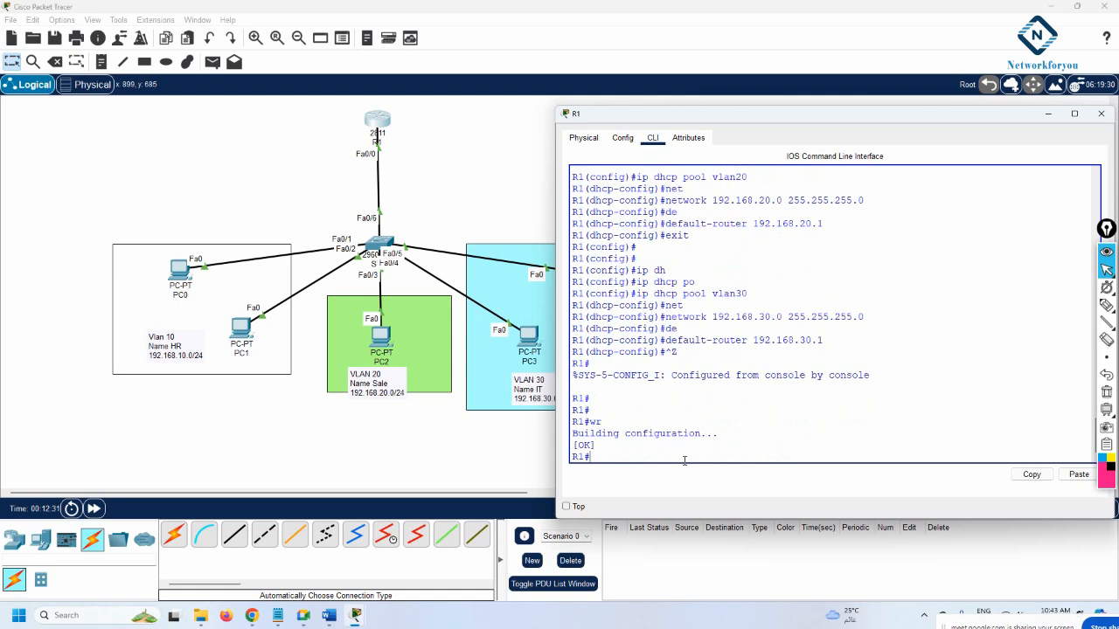
# Scroll back to review the vlan10 pool lines and confirm R1's saved configuration
pyautogui.scroll(2, 687, 417)
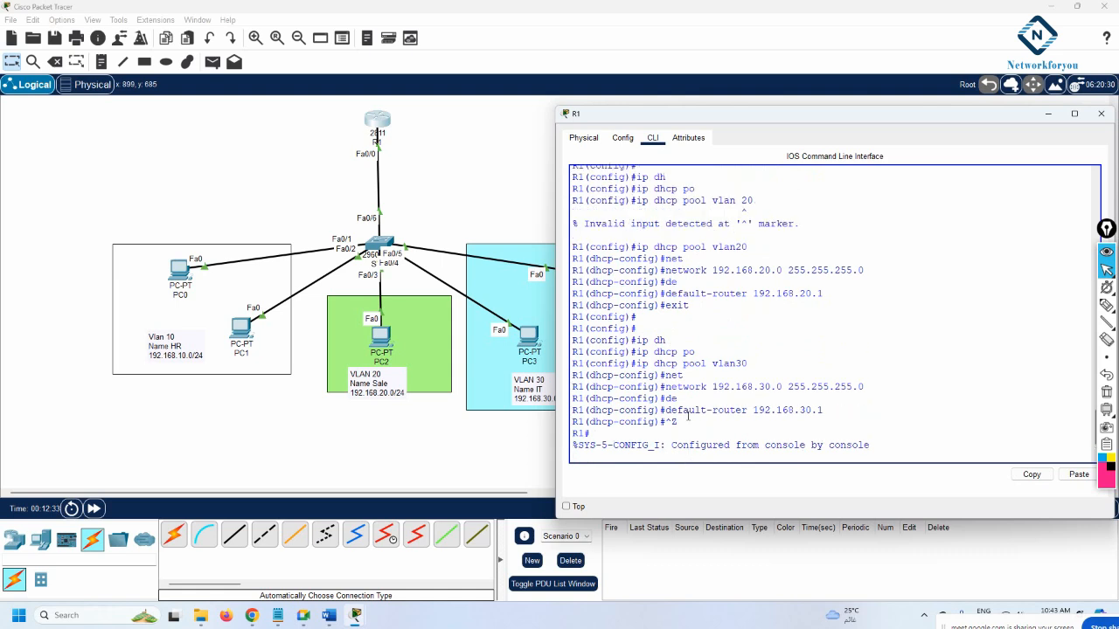
pyautogui.scroll(3, 650, 338)
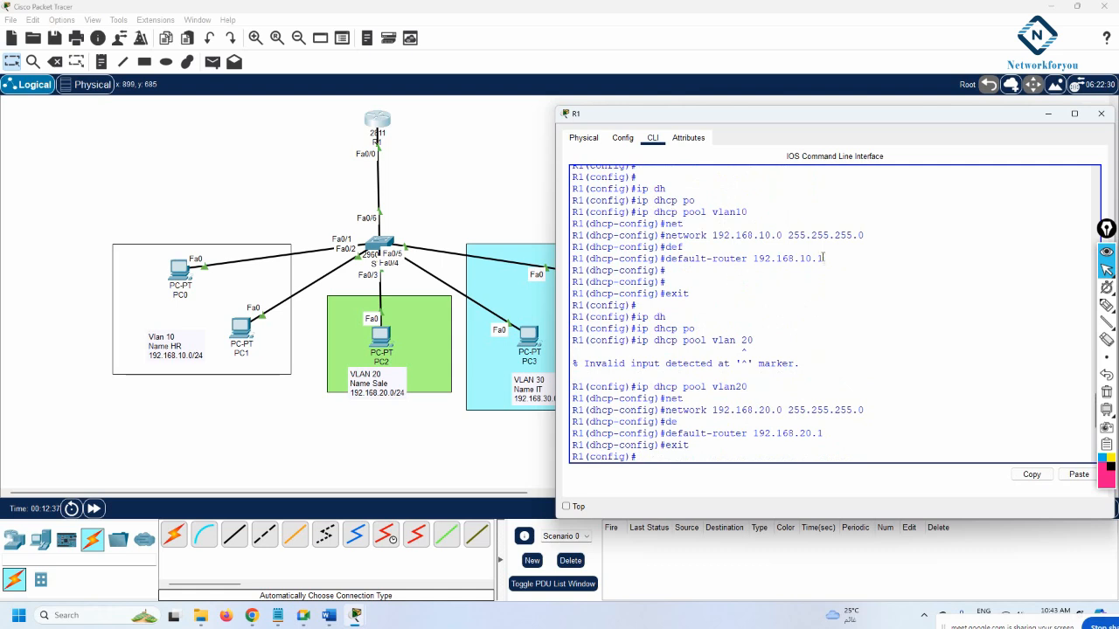
pyautogui.moveTo(823, 259); pyautogui.dragTo(664, 261)
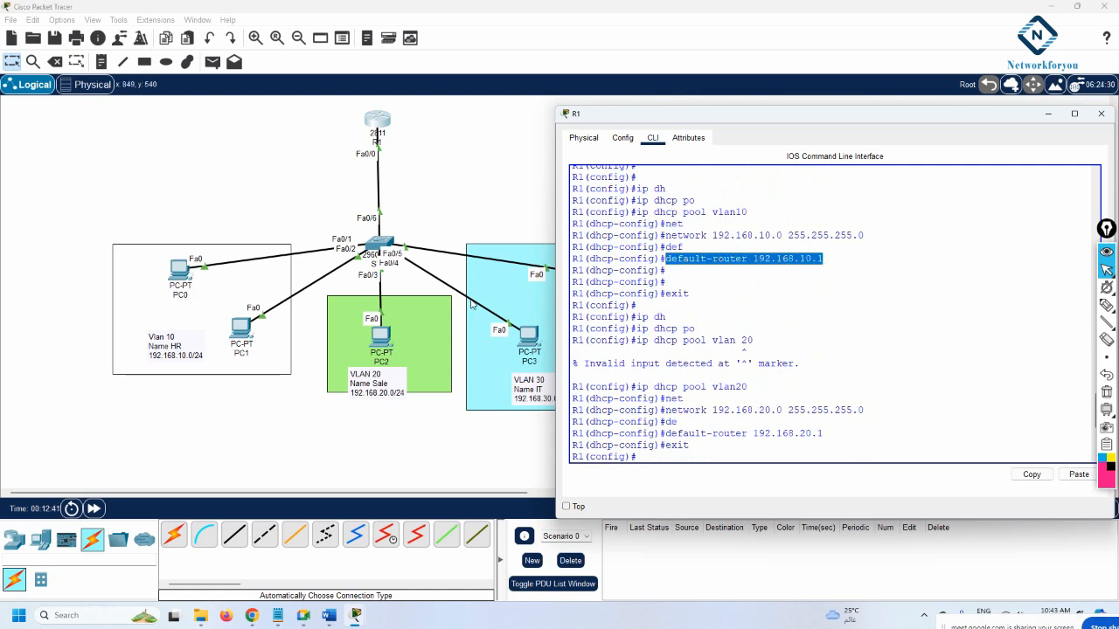
pyautogui.scroll(3, 745, 262)
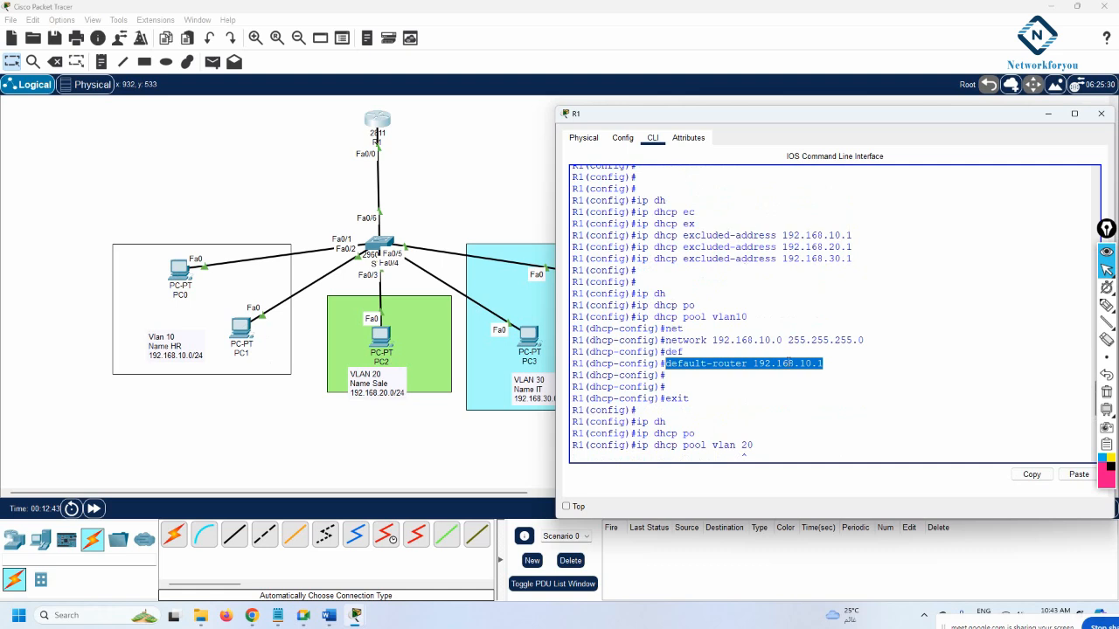
pyautogui.scroll(3, 744, 452)
pyautogui.moveTo(697, 259); pyautogui.dragTo(566, 252)
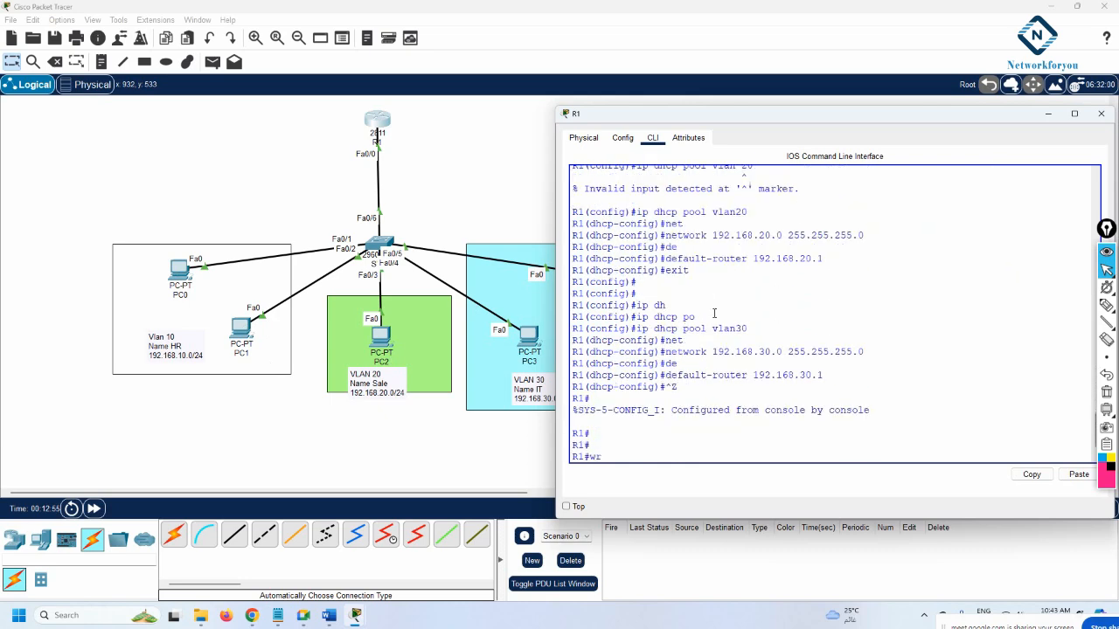
pyautogui.press('Return')
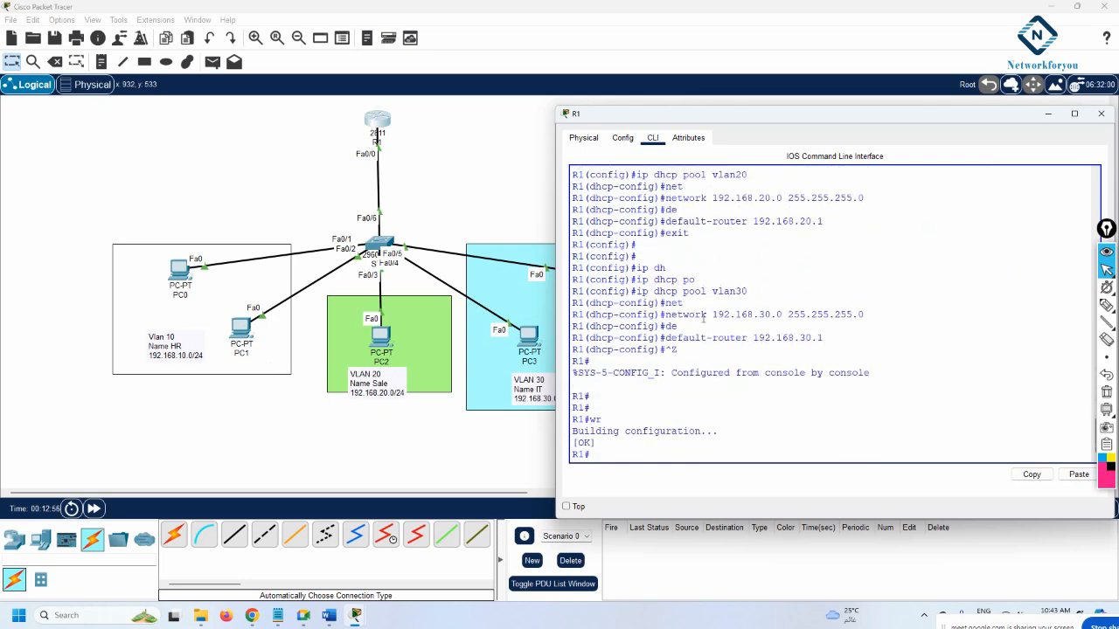
pyautogui.click(102, 409)
# Switch PC0's IP configuration to DHCP, obtaining 192.168.10.2 with gateway 192.168.10.1
pyautogui.click(181, 271)
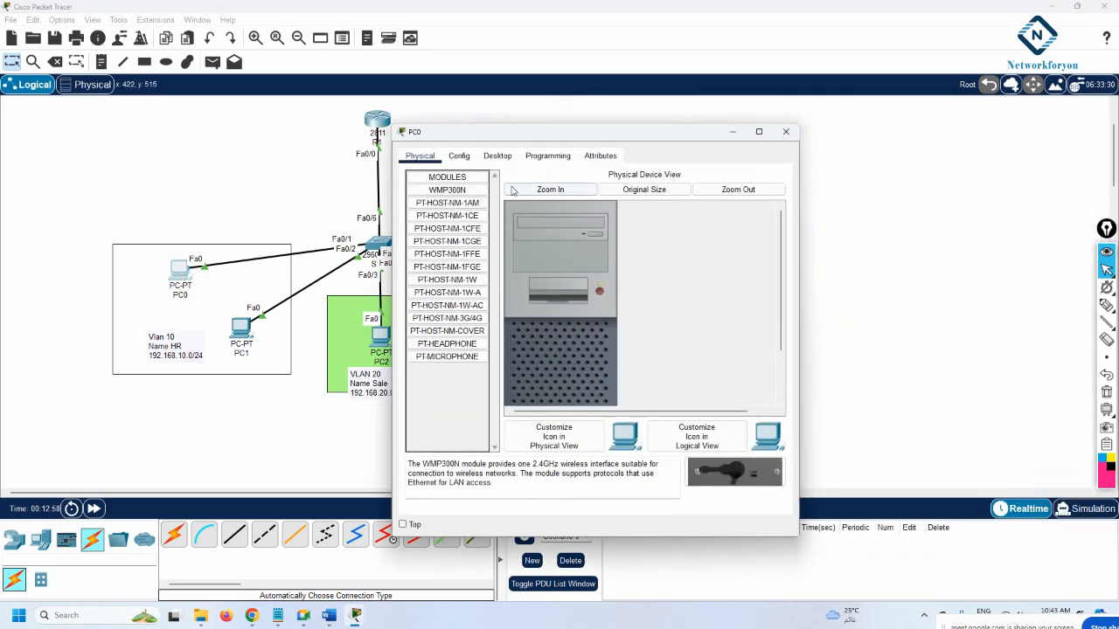
pyautogui.click(497, 155)
pyautogui.click(442, 202)
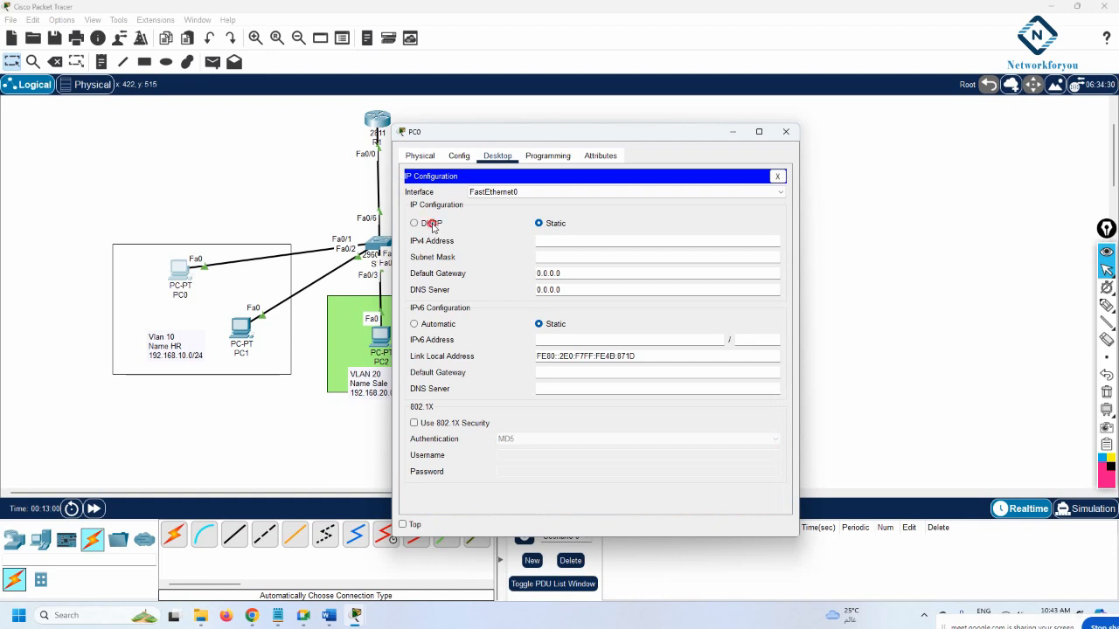
pyautogui.click(432, 224)
pyautogui.moveTo(563, 137); pyautogui.dragTo(747, 121)
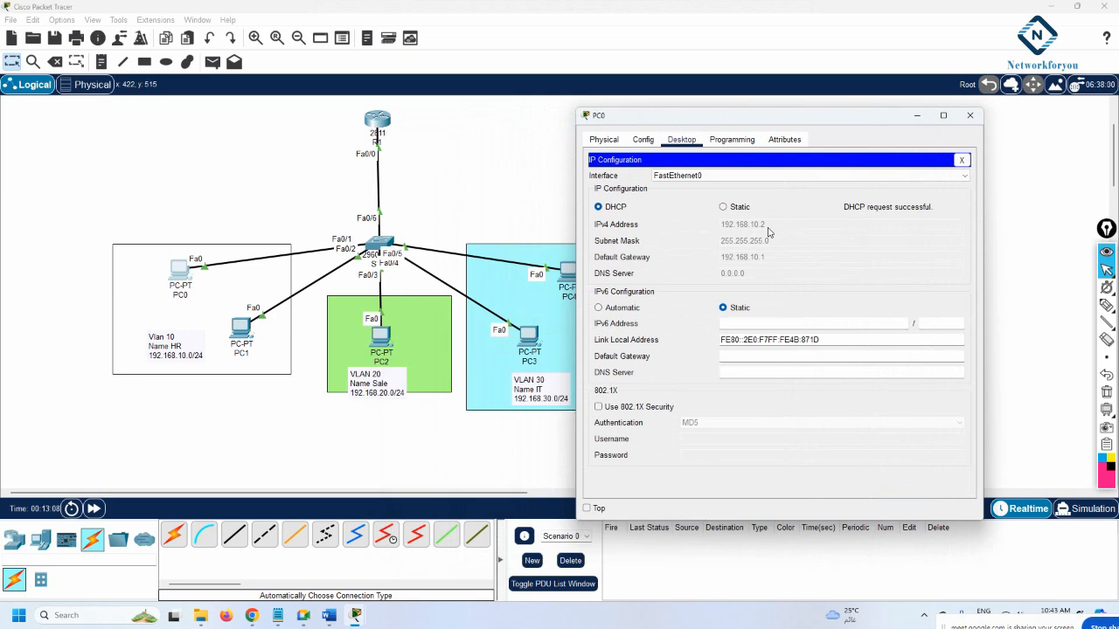
pyautogui.click(374, 126)
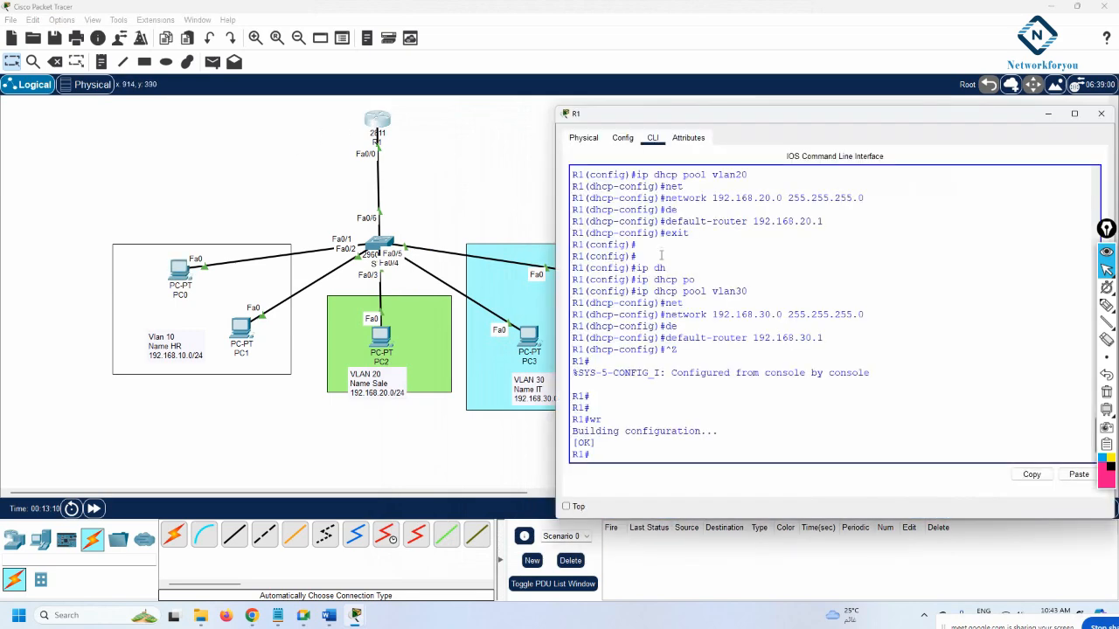
pyautogui.scroll(10, 661, 255)
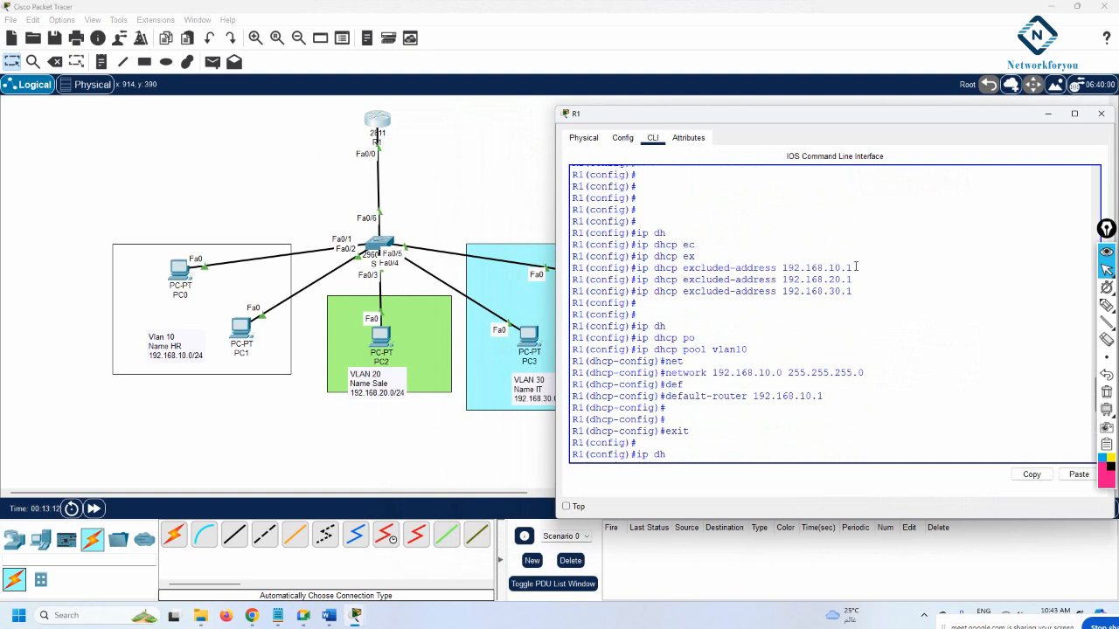
pyautogui.moveTo(855, 266); pyautogui.dragTo(730, 266)
pyautogui.moveTo(868, 292); pyautogui.dragTo(594, 266)
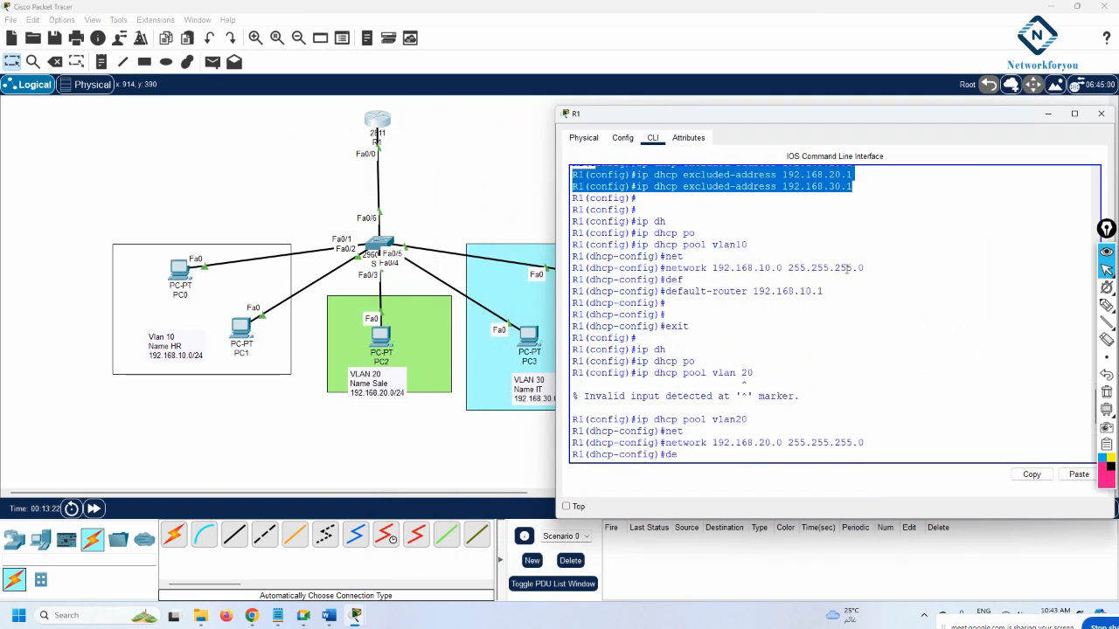
pyautogui.moveTo(841, 295); pyautogui.dragTo(752, 295)
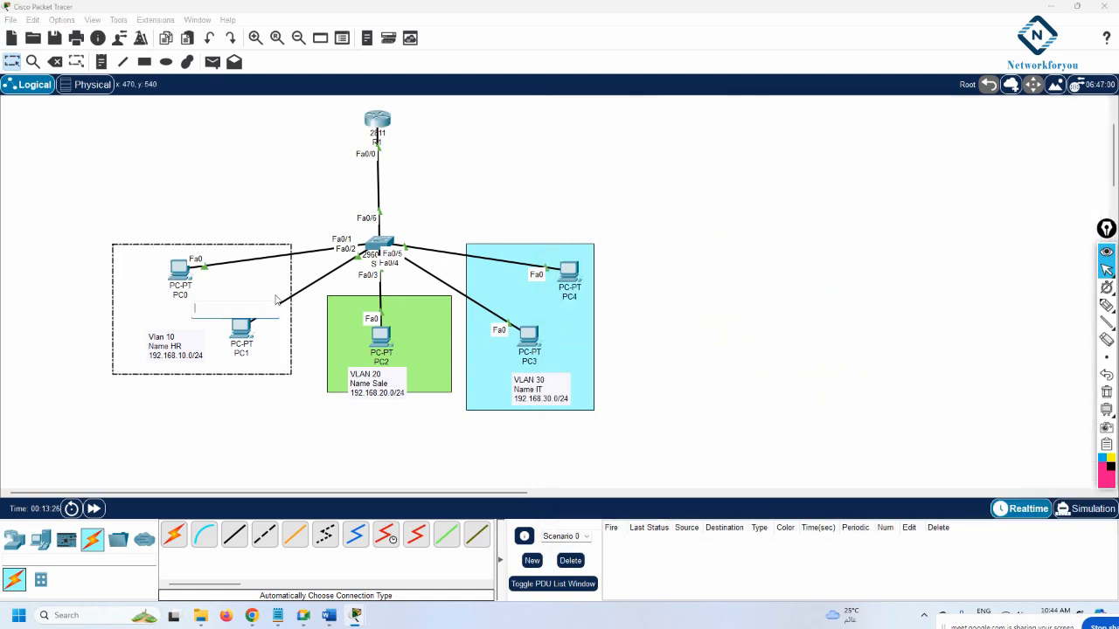
pyautogui.click(176, 272)
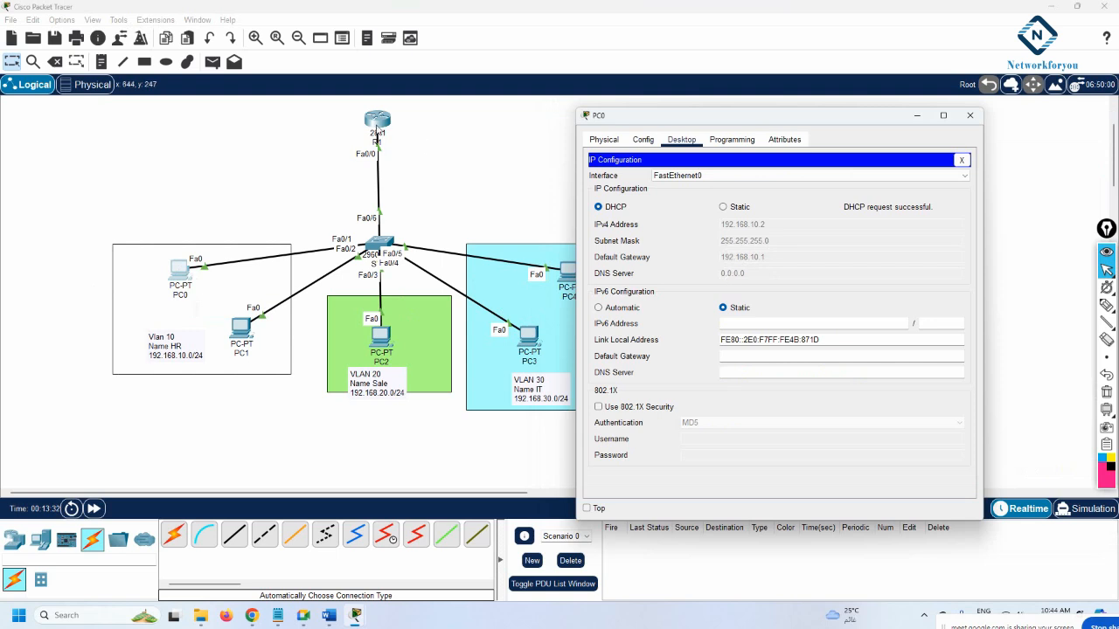
pyautogui.click(378, 127)
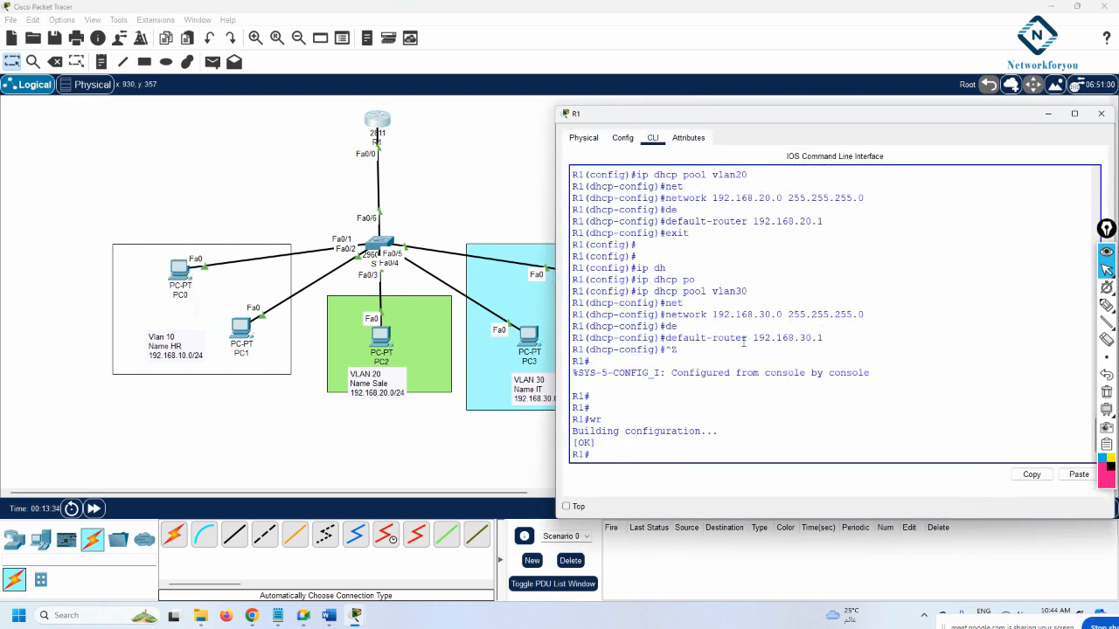
pyautogui.moveTo(760, 293); pyautogui.dragTo(650, 291)
pyautogui.moveTo(664, 315); pyautogui.dragTo(862, 316)
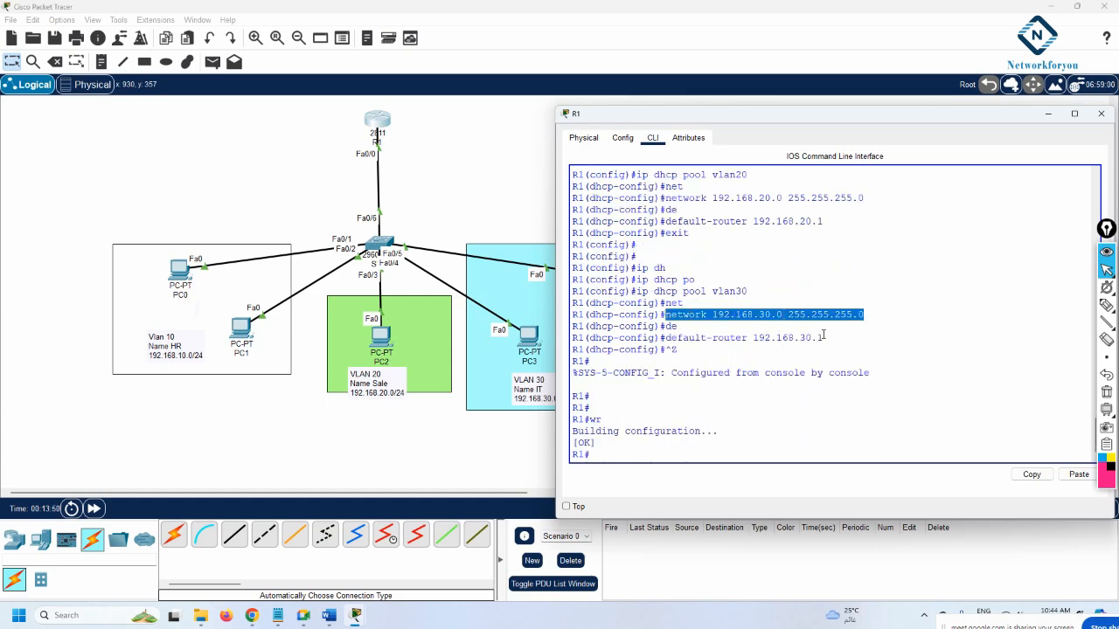
# Set PC1's IP configuration to DHCP so it receives 192.168.10.3
pyautogui.click(247, 330)
pyautogui.click(248, 330)
pyautogui.click(497, 156)
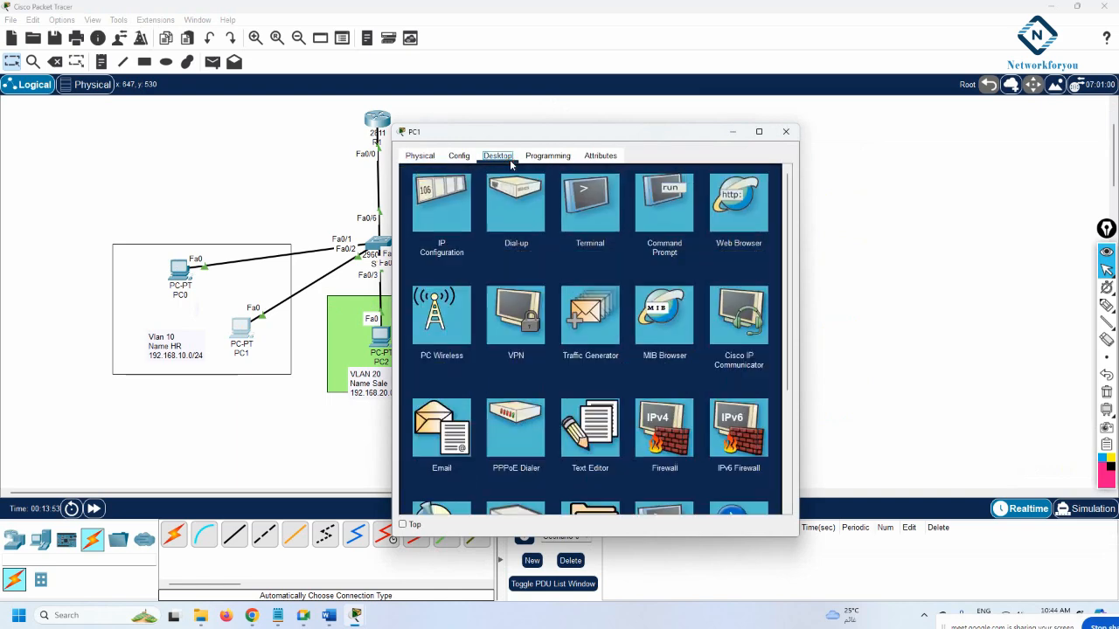
pyautogui.click(463, 206)
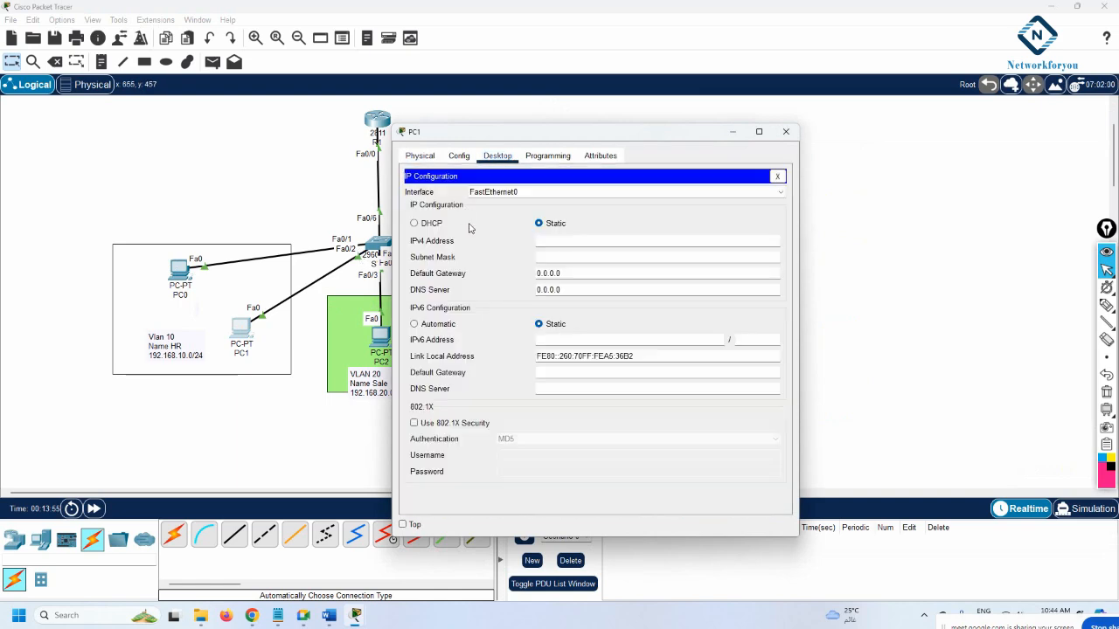
pyautogui.click(432, 224)
pyautogui.moveTo(486, 132); pyautogui.dragTo(708, 132)
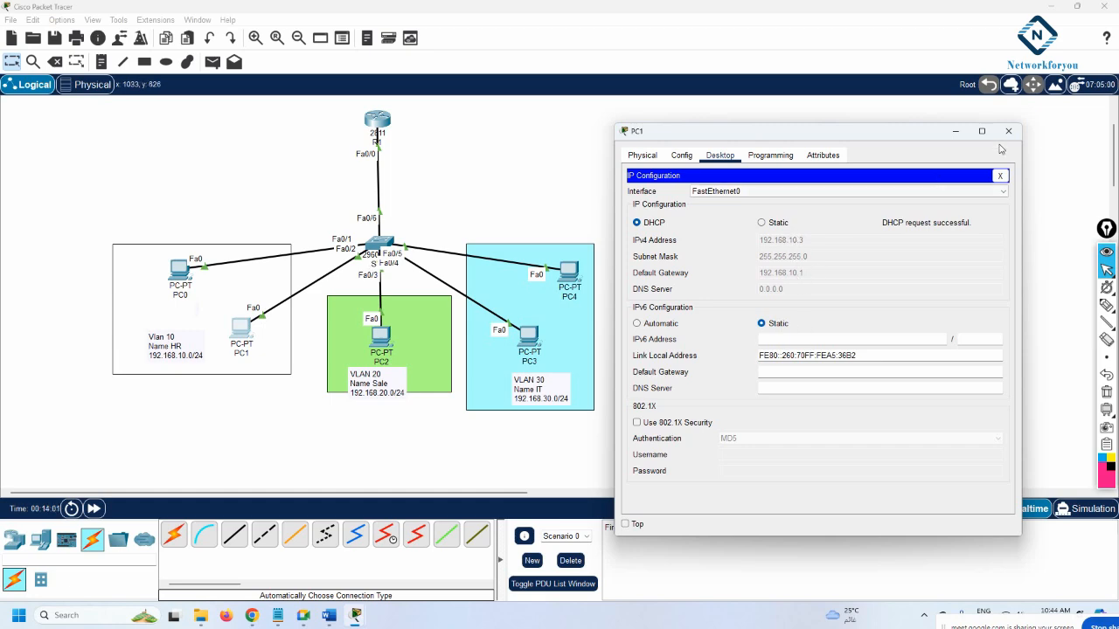
pyautogui.click(1008, 130)
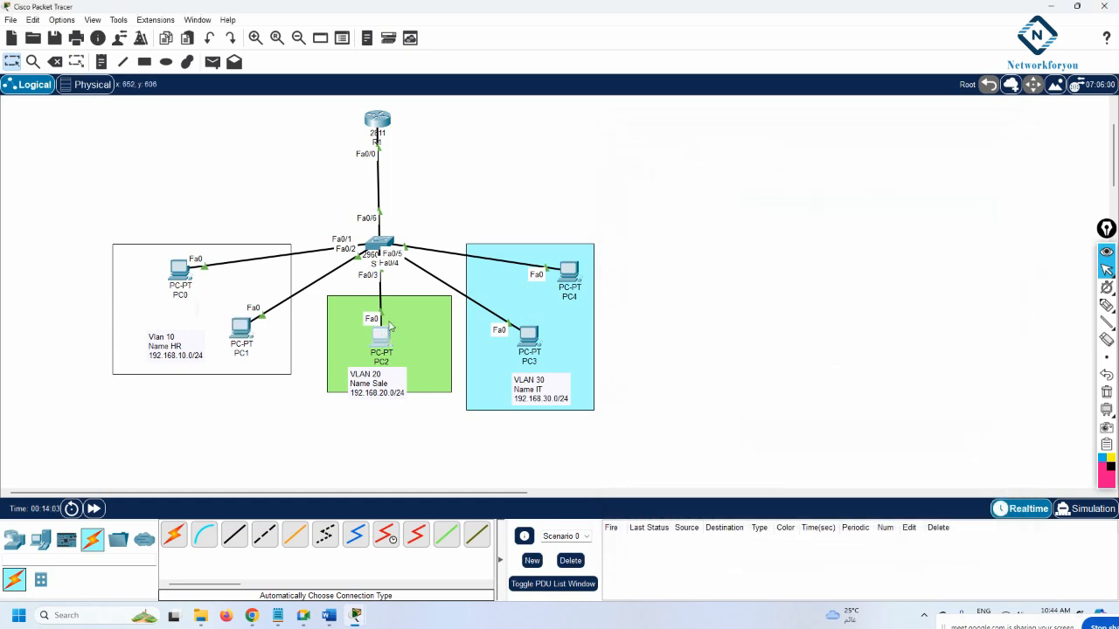
# Set PC2 to DHCP so it receives 192.168.20.2, then bring up PC3's Desktop
pyautogui.click(379, 336)
pyautogui.click(498, 155)
pyautogui.moveTo(507, 132); pyautogui.dragTo(731, 129)
pyautogui.click(663, 215)
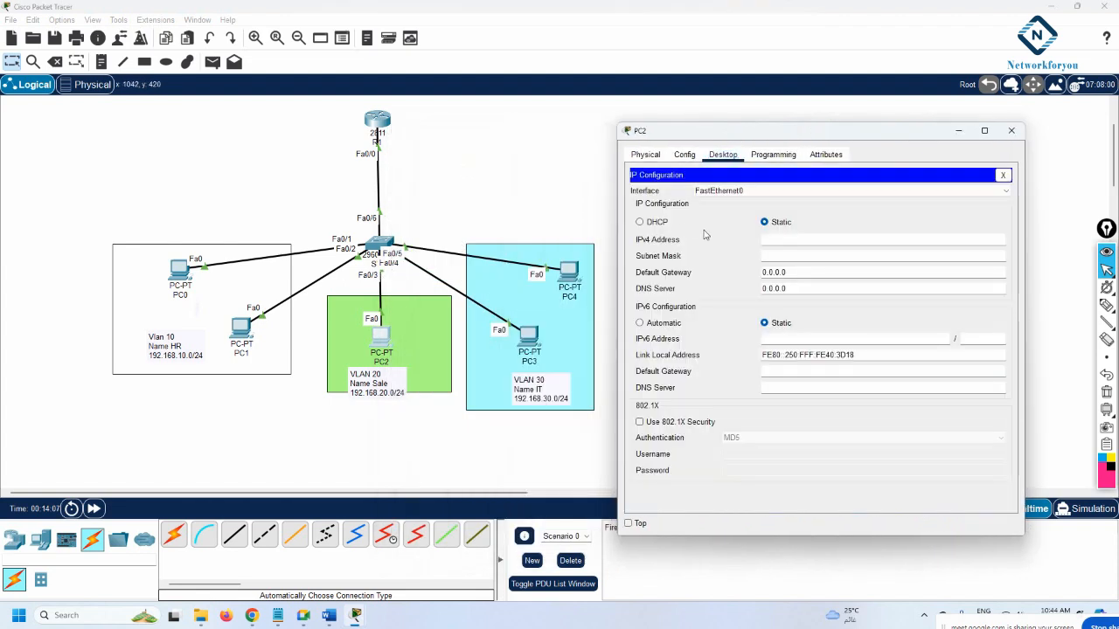
pyautogui.click(639, 222)
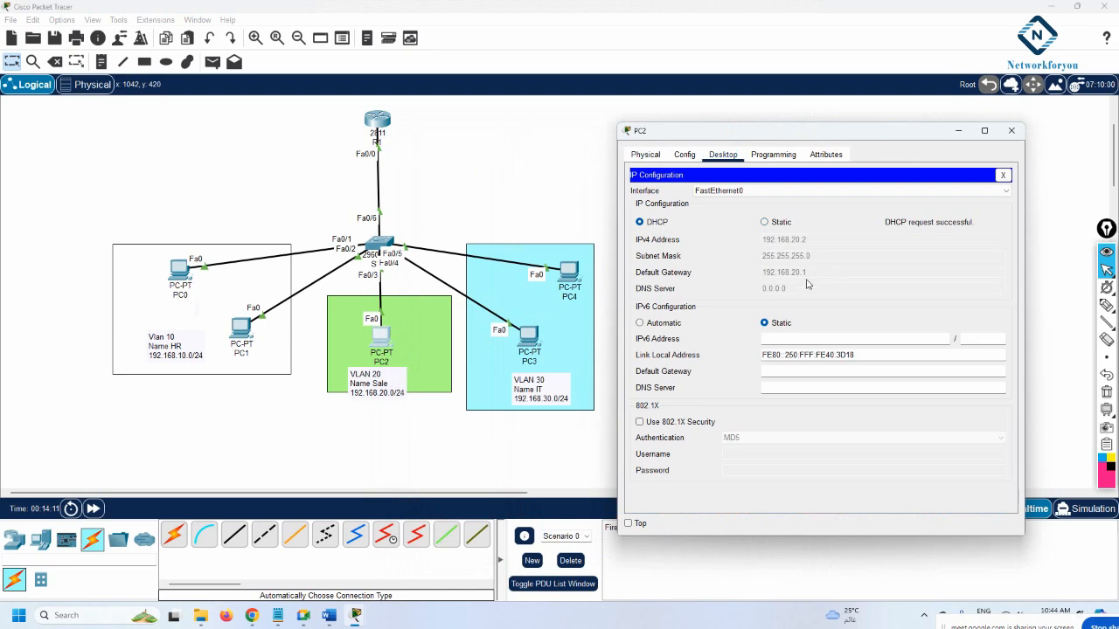
pyautogui.click(1012, 130)
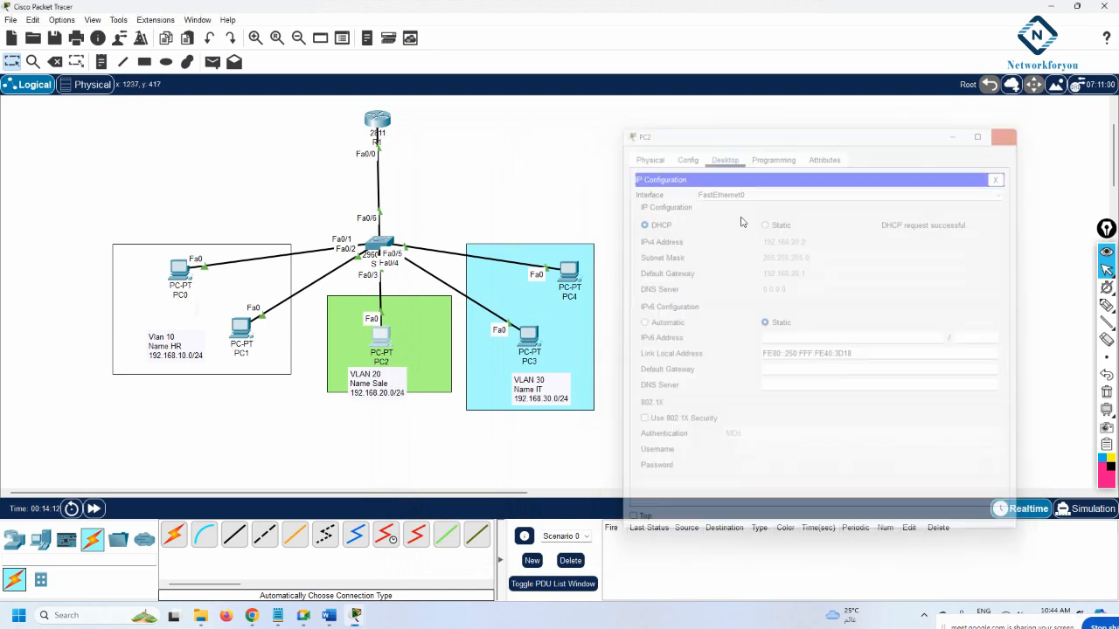
pyautogui.click(535, 345)
pyautogui.click(497, 155)
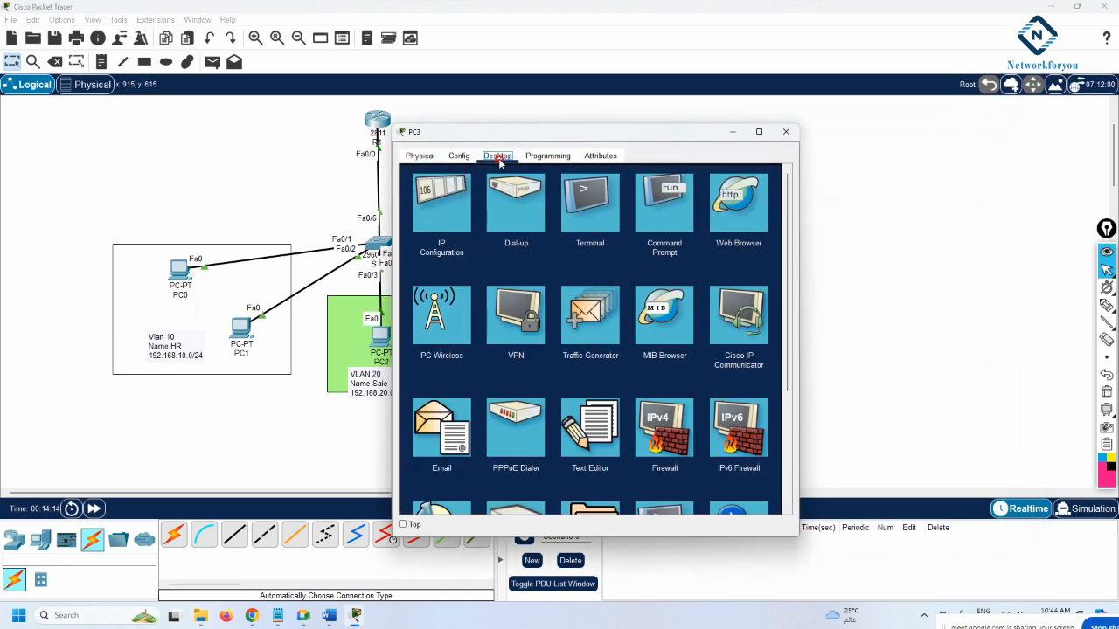
# Switch PC3's IP configuration to DHCP
pyautogui.click(434, 202)
pyautogui.click(445, 225)
pyautogui.moveTo(561, 139); pyautogui.dragTo(828, 147)
pyautogui.click(1058, 139)
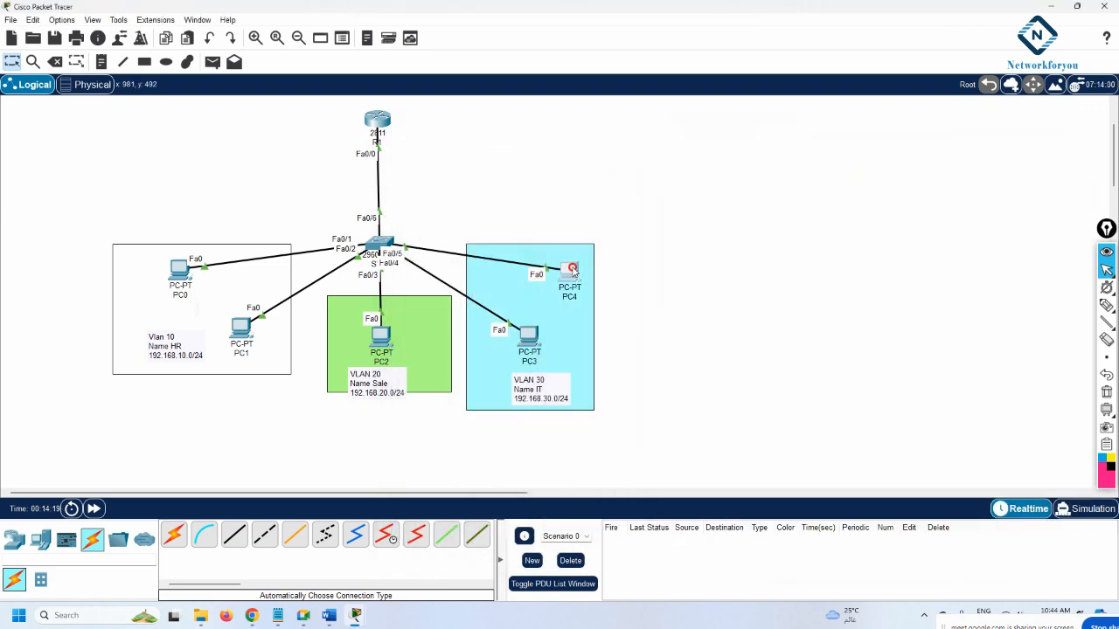
# Switch PC4 to DHCP so it leases 192.168.30.3 with gateway 192.168.30.1
pyautogui.click(572, 271)
pyautogui.click(497, 156)
pyautogui.click(434, 210)
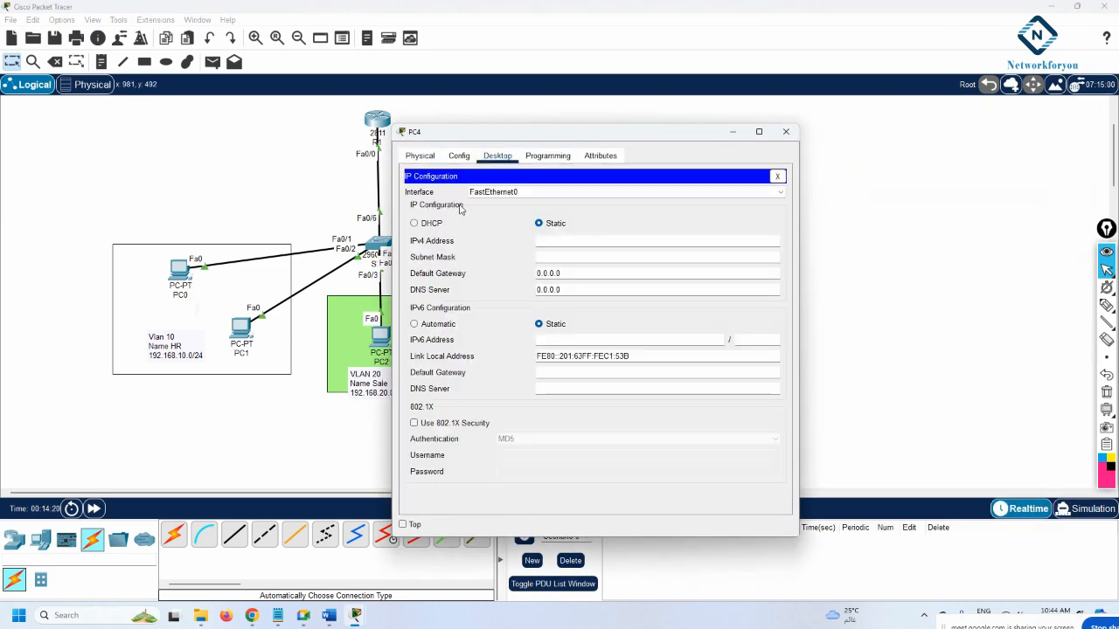
pyautogui.click(424, 224)
pyautogui.moveTo(485, 138); pyautogui.dragTo(776, 138)
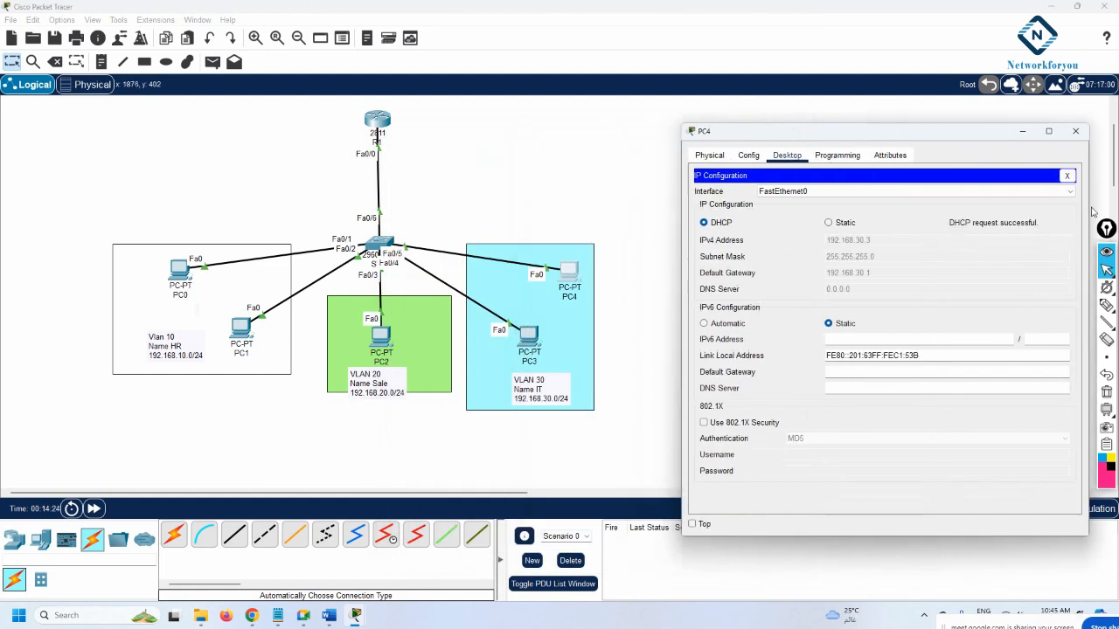
pyautogui.click(1070, 177)
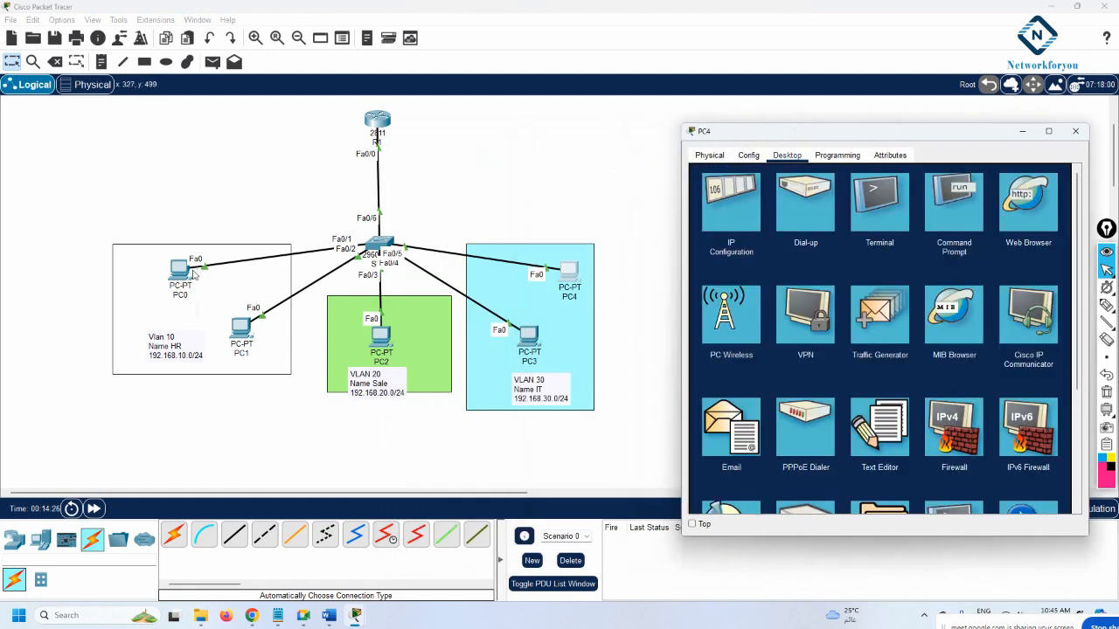
# From PC4's Command Prompt, run ping 192.168.10.2 to reach PC0
pyautogui.click(942, 227)
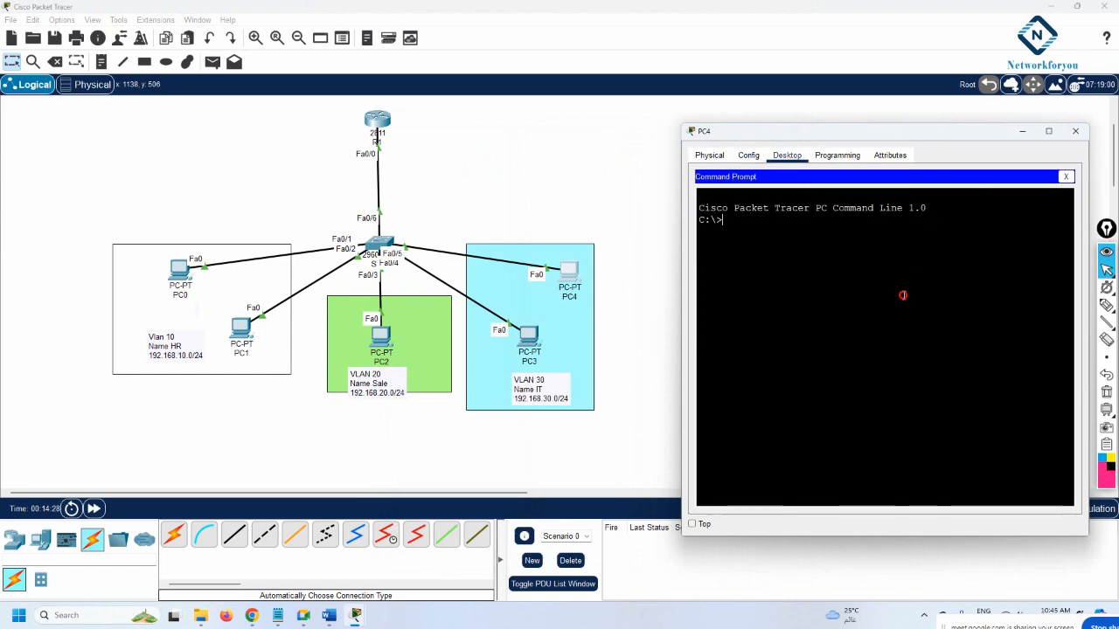
pyautogui.write('ping 192.168.10.')
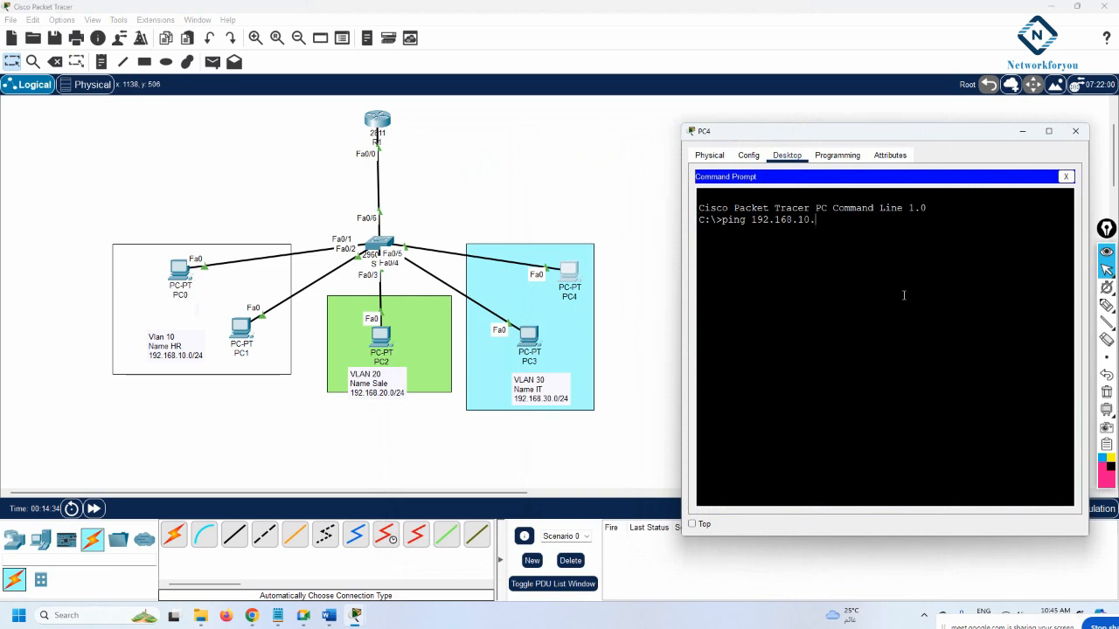
pyautogui.write('2')
pyautogui.press('Return')
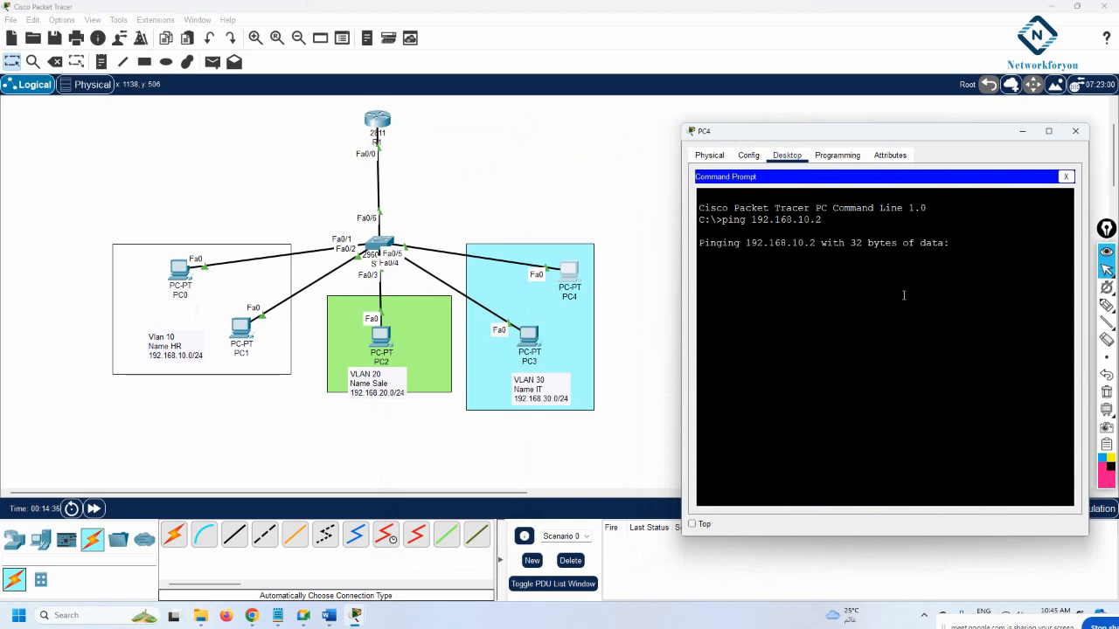
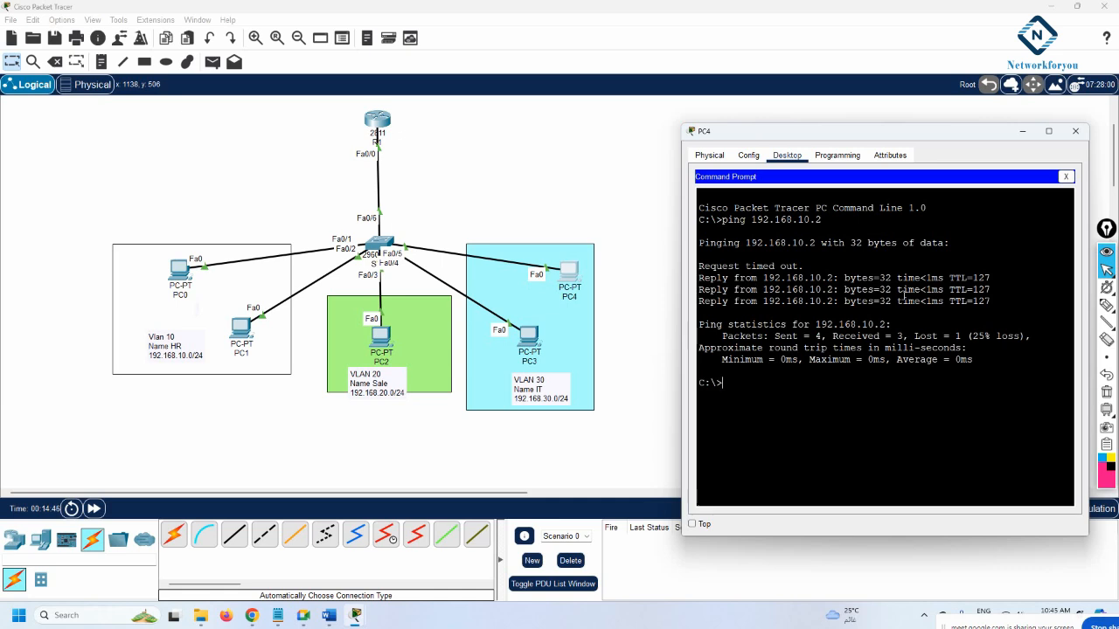
# Place a 2811 router on the canvas and name it ISP
pyautogui.click(582, 145)
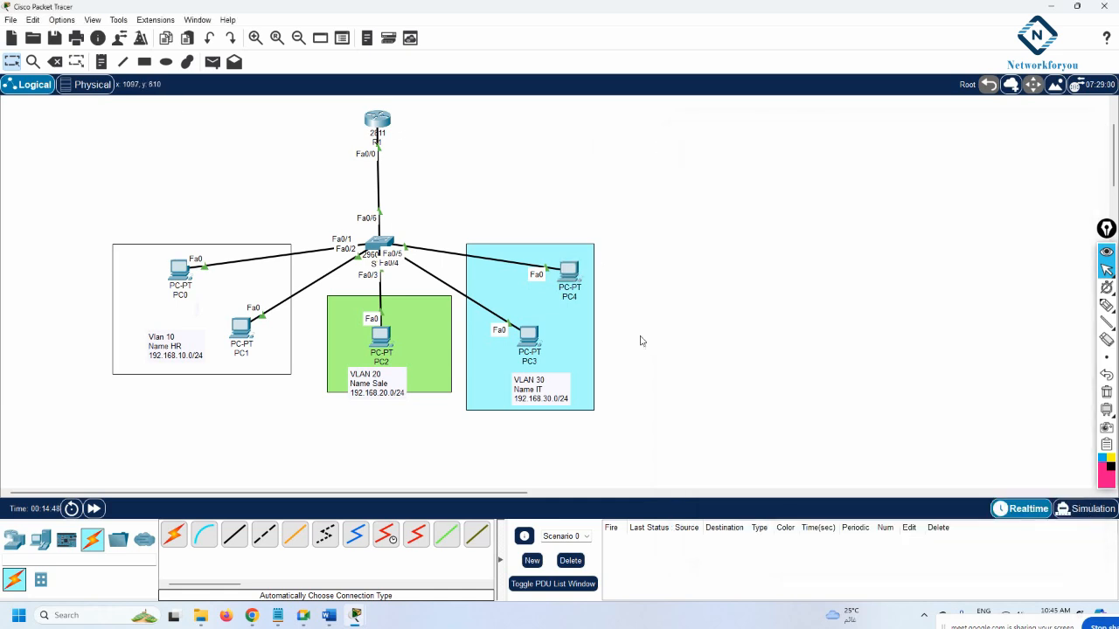
pyautogui.click(14, 539)
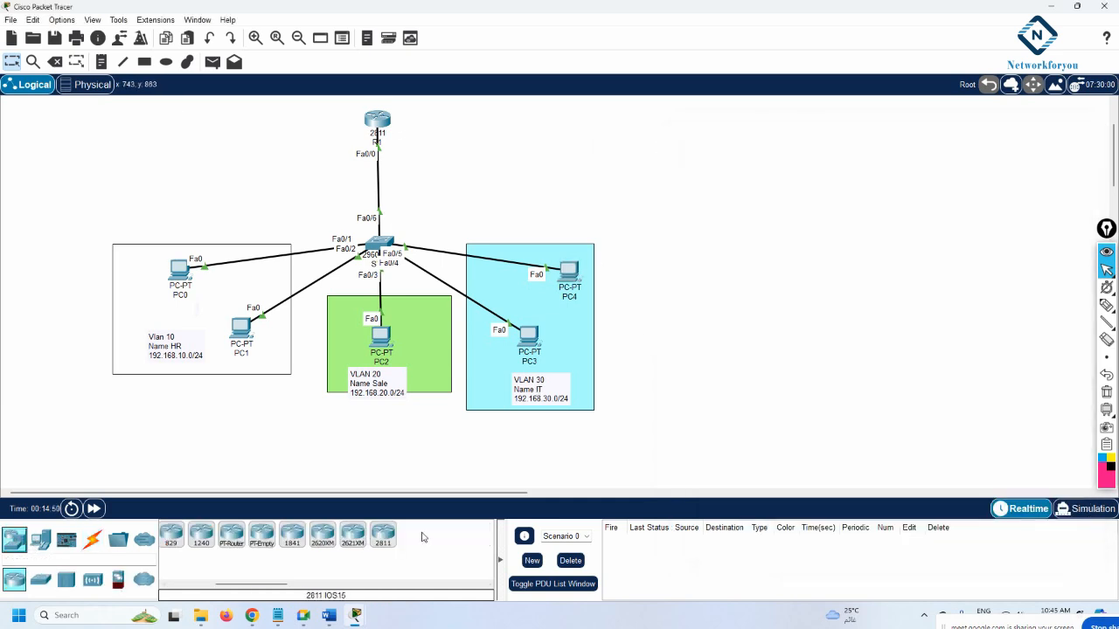
pyautogui.moveTo(383, 534); pyautogui.dragTo(557, 131)
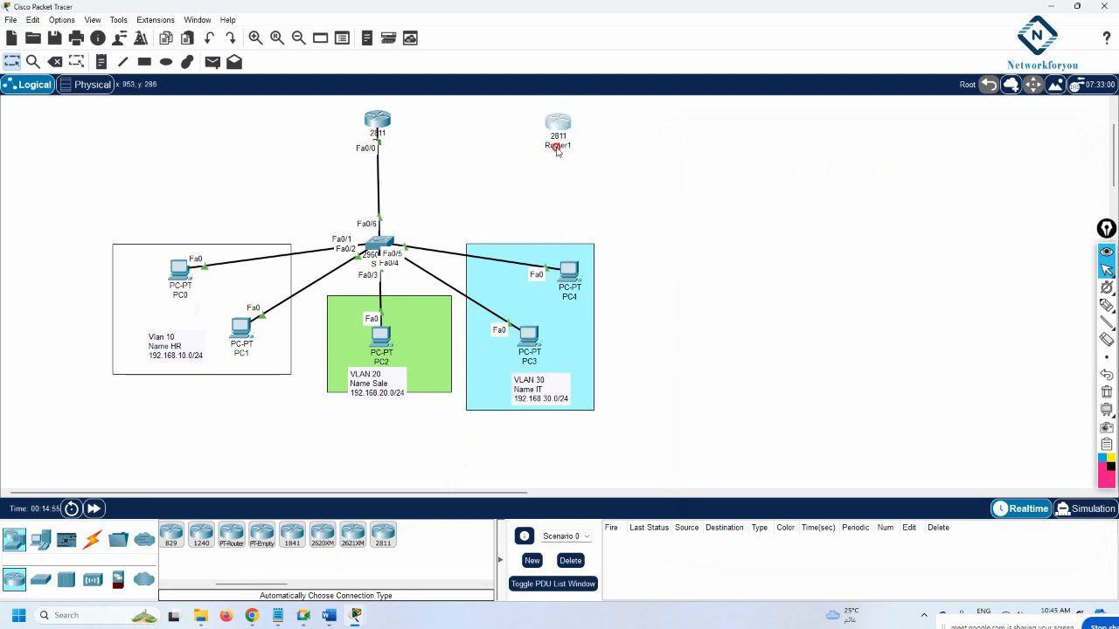
pyautogui.click(557, 146)
pyautogui.write('ISP')
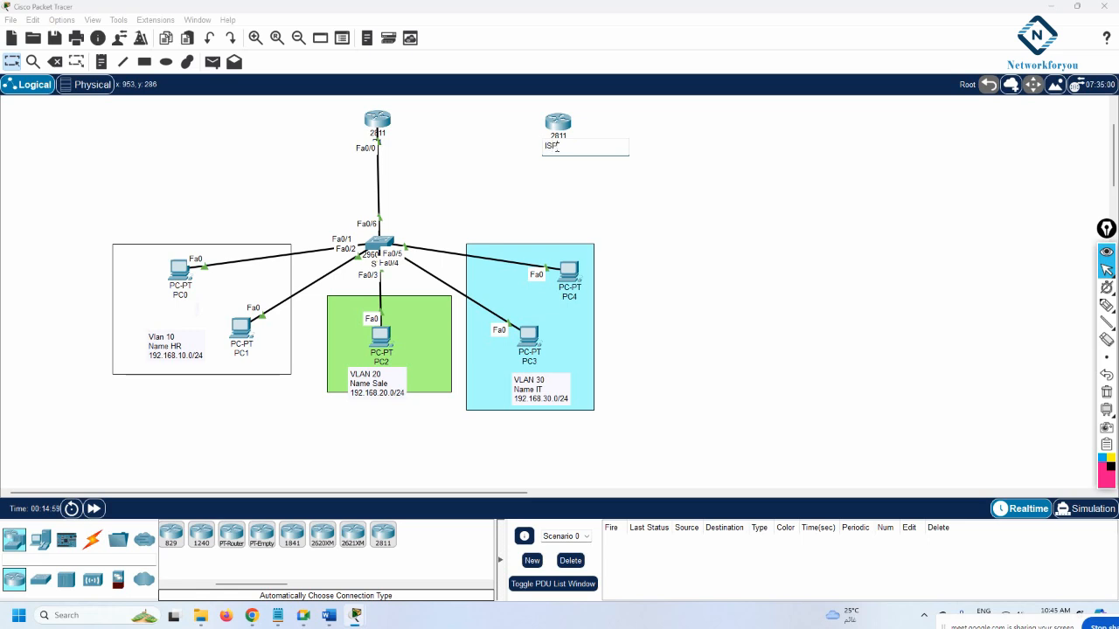
pyautogui.press('Return')
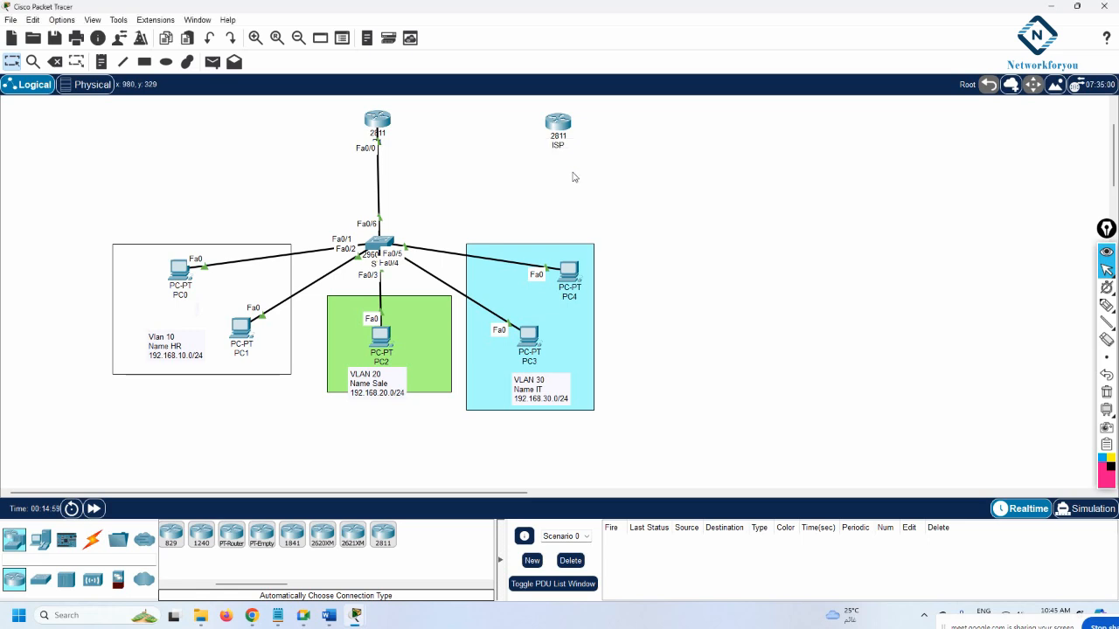
pyautogui.moveTo(557, 122); pyautogui.dragTo(636, 122)
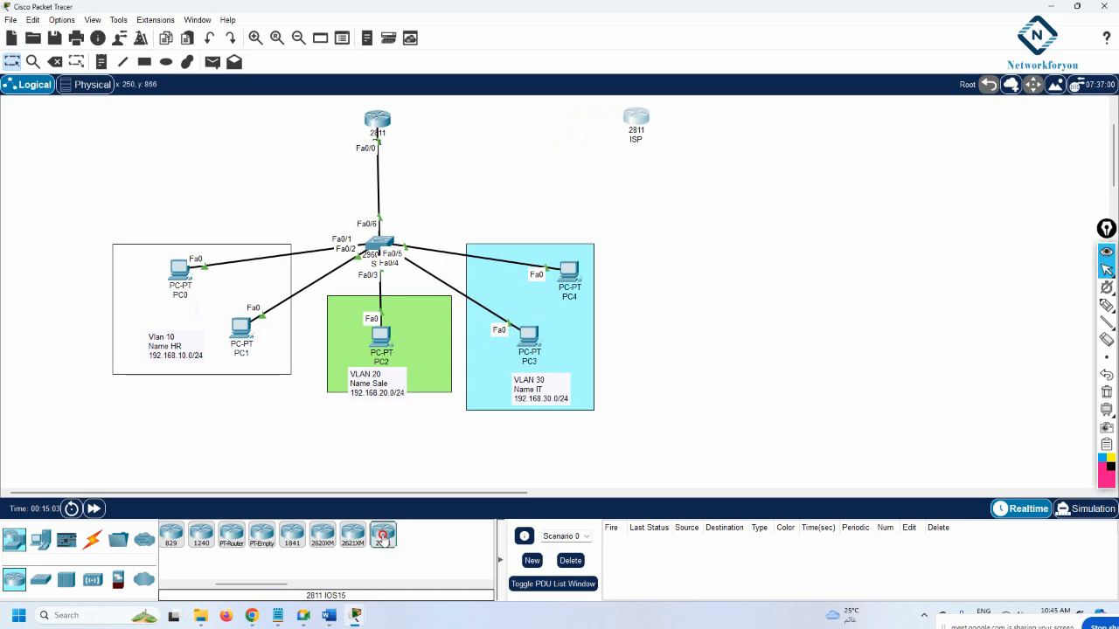
# Add a second 2811 router and auto-cable it between the top router and ISP
pyautogui.moveTo(383, 536); pyautogui.dragTo(526, 128)
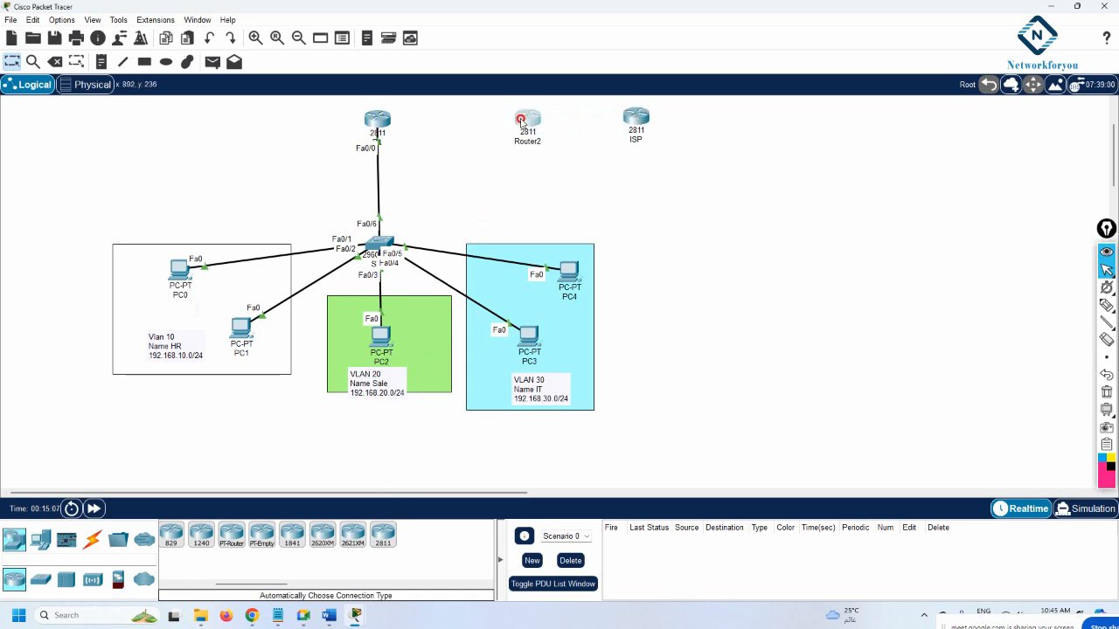
pyautogui.click(92, 539)
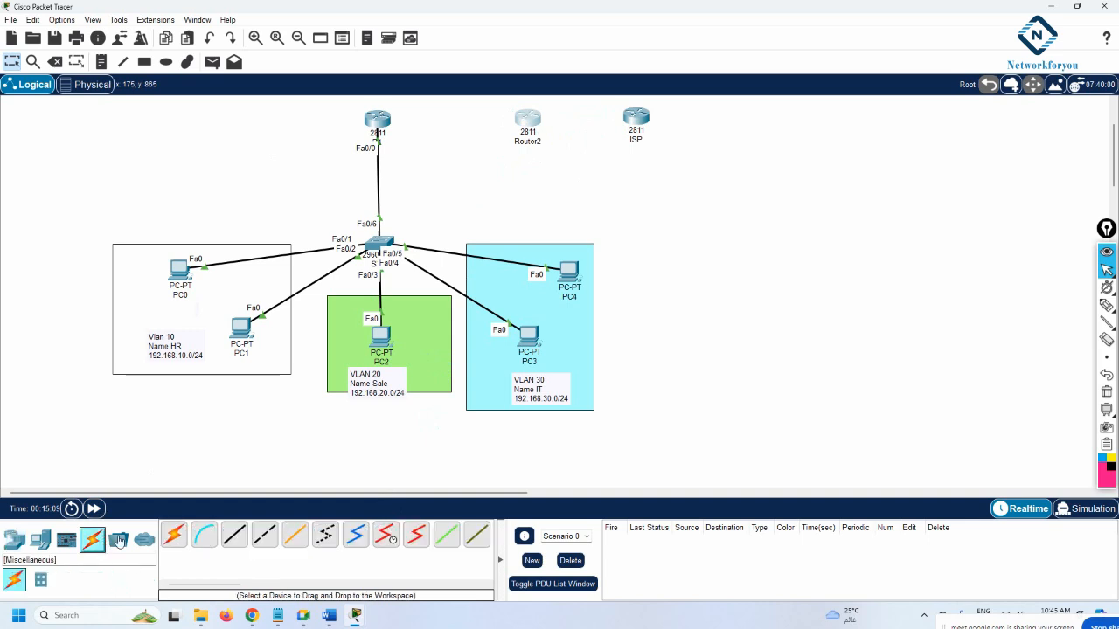
pyautogui.click(173, 534)
pyautogui.click(378, 119)
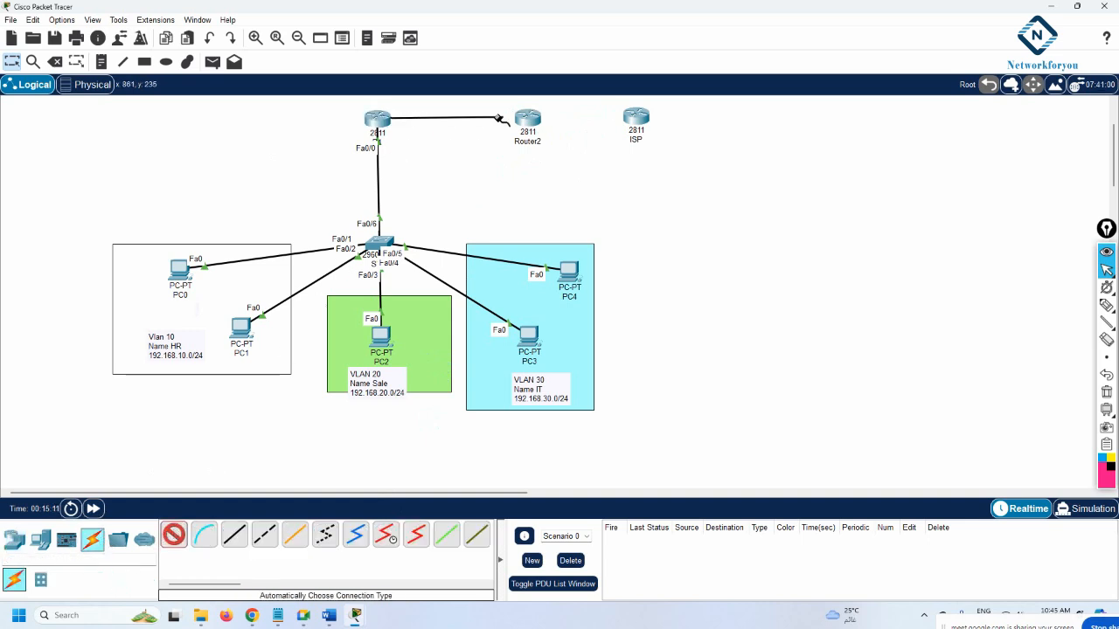
pyautogui.click(527, 118)
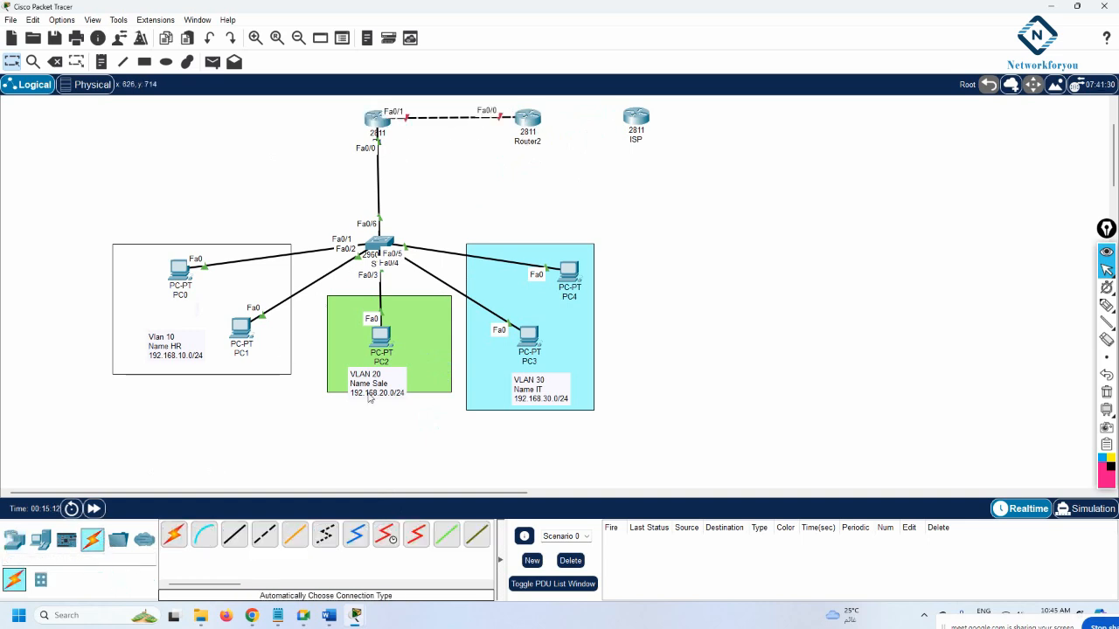
pyautogui.click(176, 535)
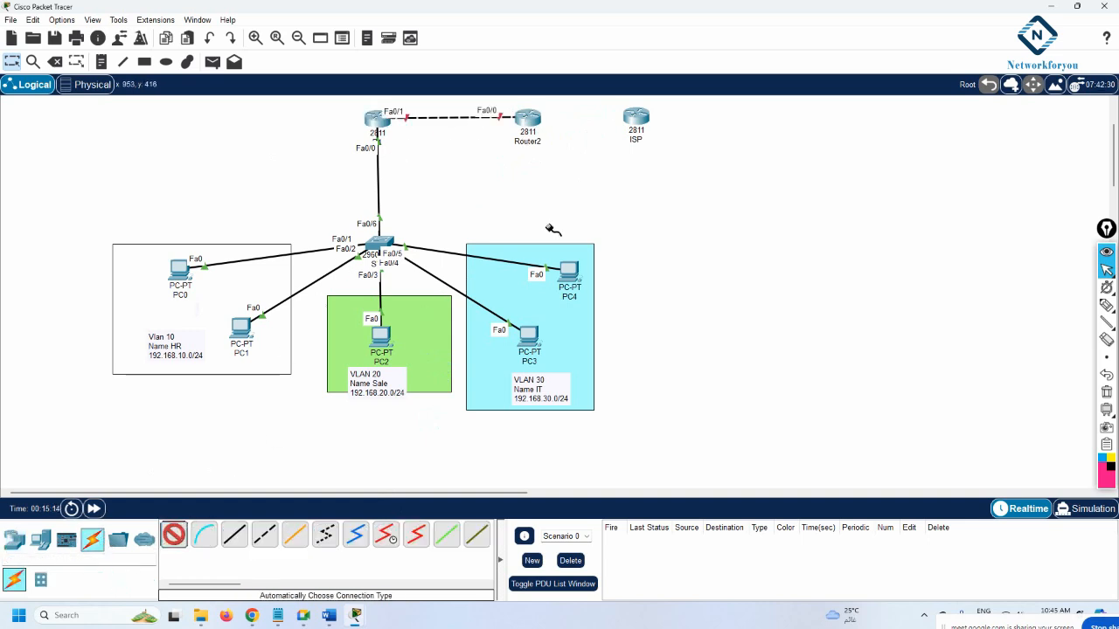
pyautogui.click(543, 117)
pyautogui.click(635, 117)
# Rename the middle router R2 and shift ISP further right
pyautogui.moveTo(635, 117); pyautogui.dragTo(716, 117)
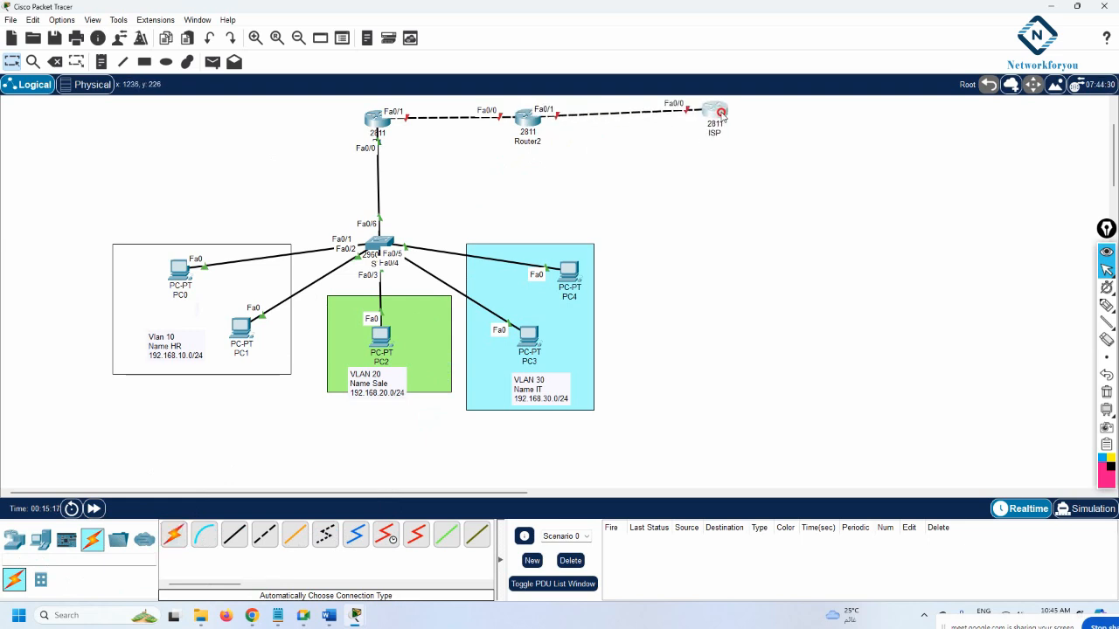
pyautogui.click(530, 141)
pyautogui.write('R')
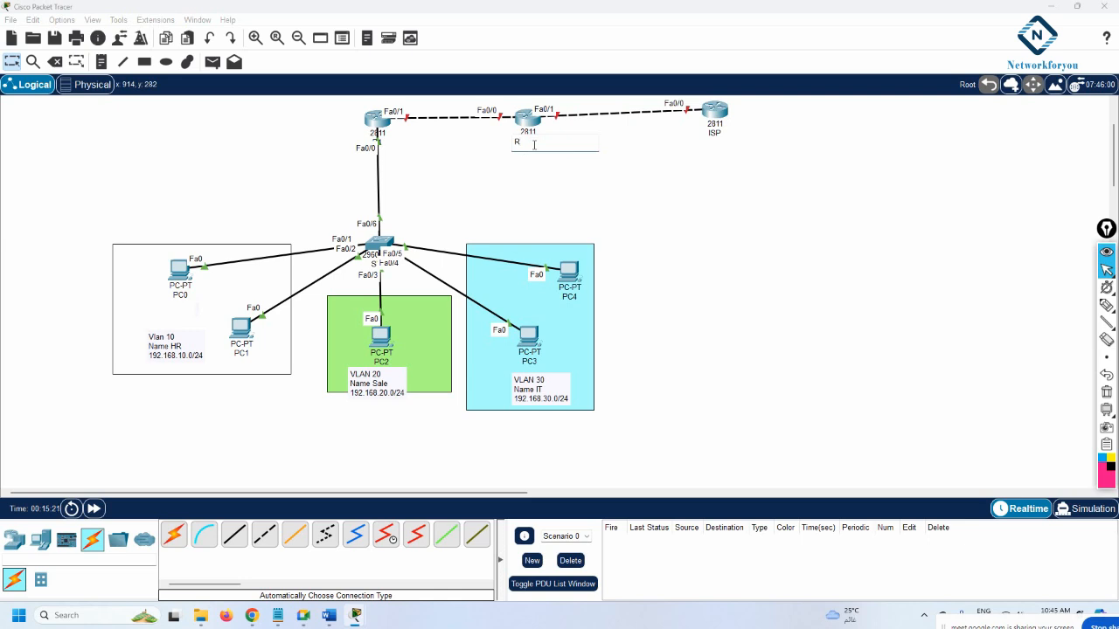
pyautogui.write('2')
pyautogui.press('Return')
pyautogui.moveTo(716, 113); pyautogui.dragTo(731, 121)
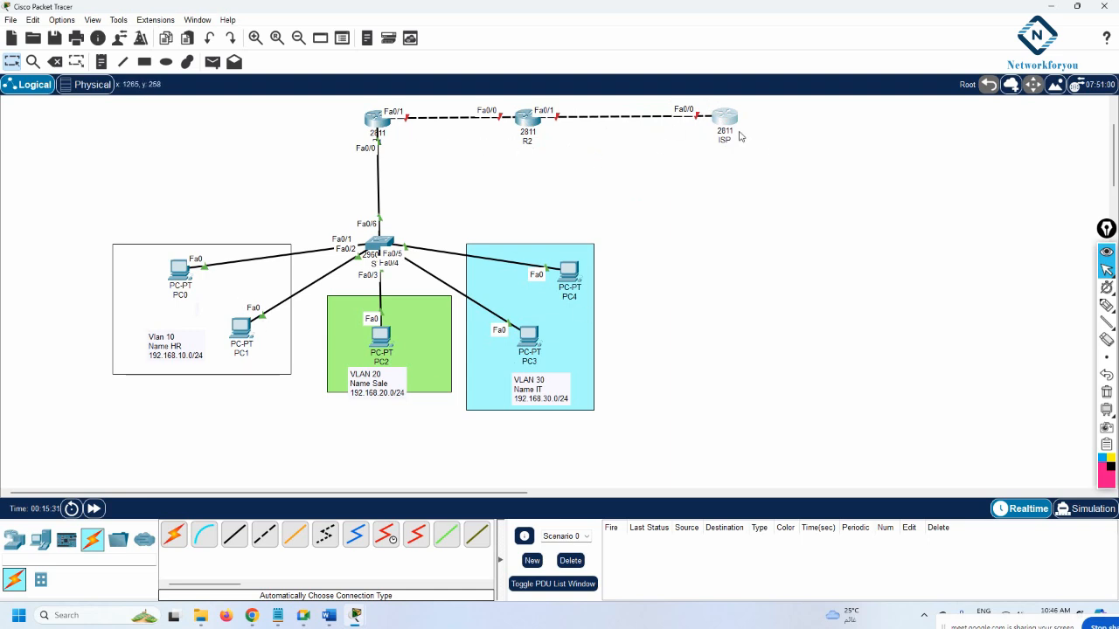
# Add notes for Lo 8.8.8.8 at ISP, 200.1.1.1 at R2 and 200.1.1.2 near ISP
pyautogui.click(102, 65)
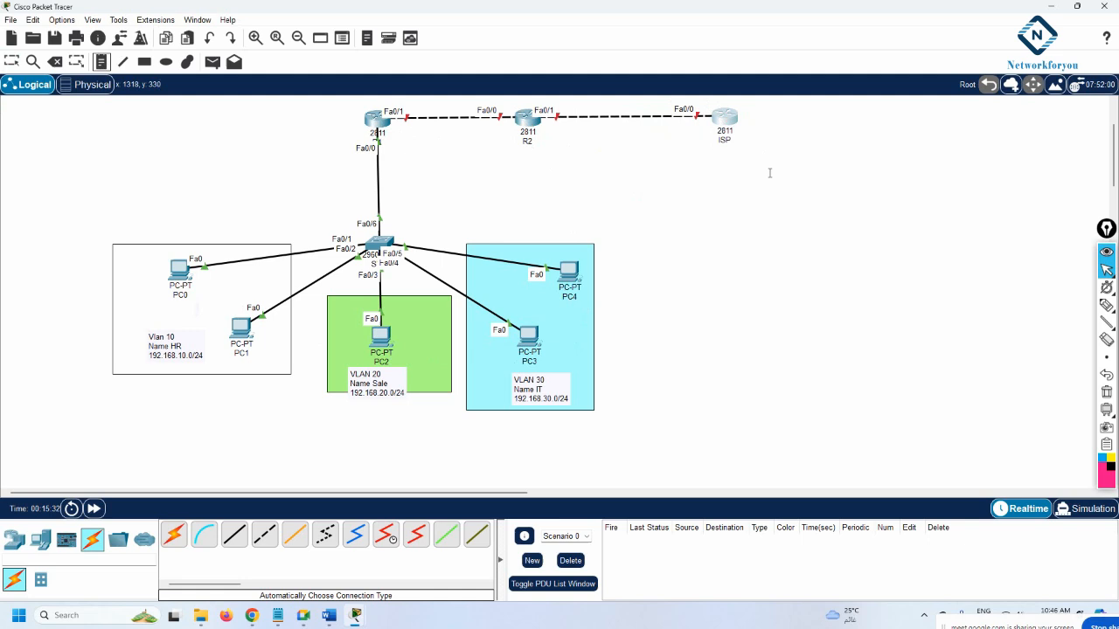
pyautogui.click(744, 115)
pyautogui.write('d')
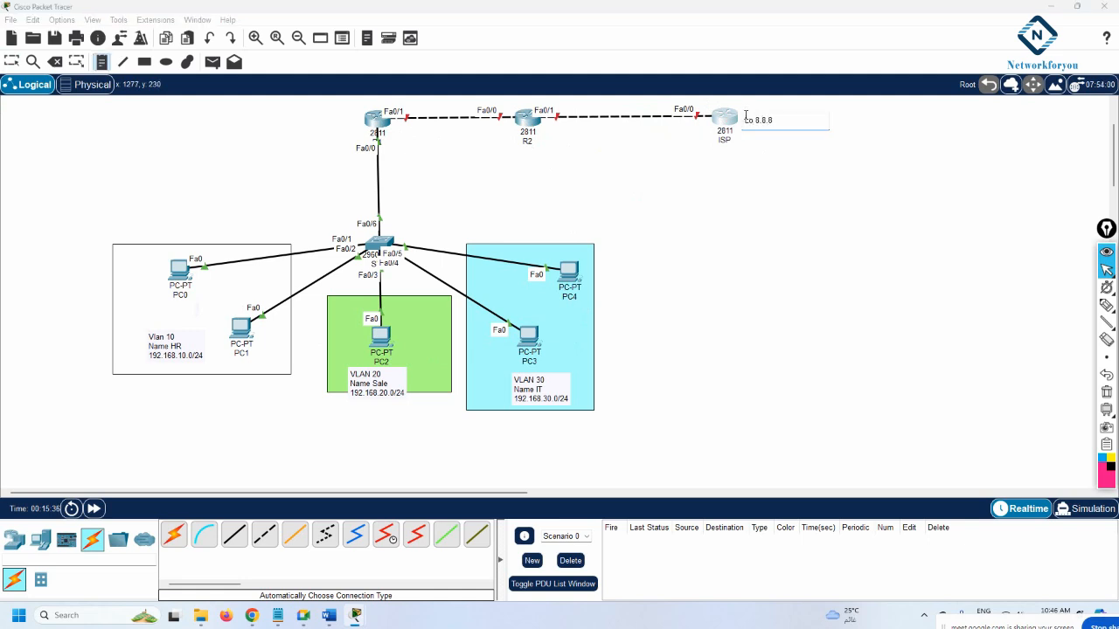
pyautogui.click(552, 131)
pyautogui.write('20')
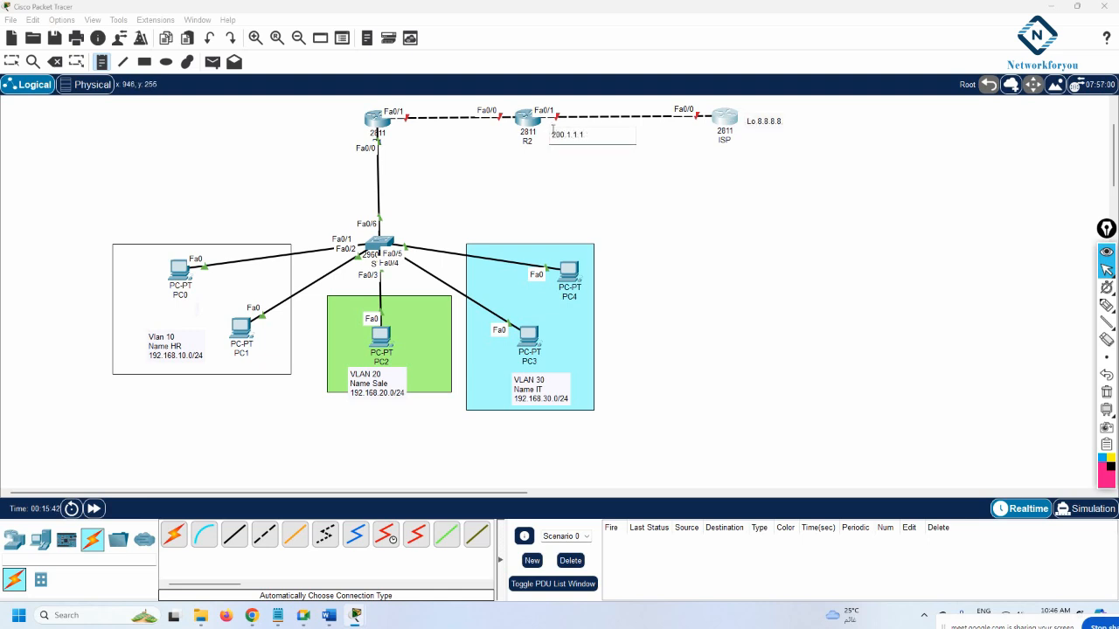
pyautogui.write('0.1.1.1')
pyautogui.click(677, 130)
pyautogui.write('20')
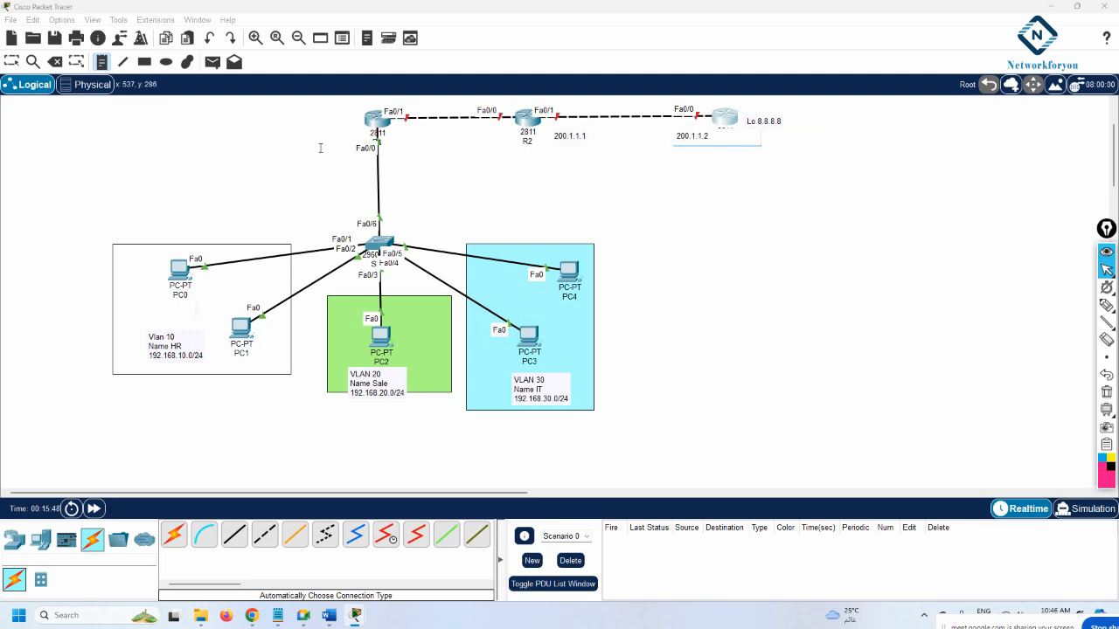
# Add notes 192.168.12.1 beside R1 and 192.168.12.2 on the R1–R2 link
pyautogui.click(396, 131)
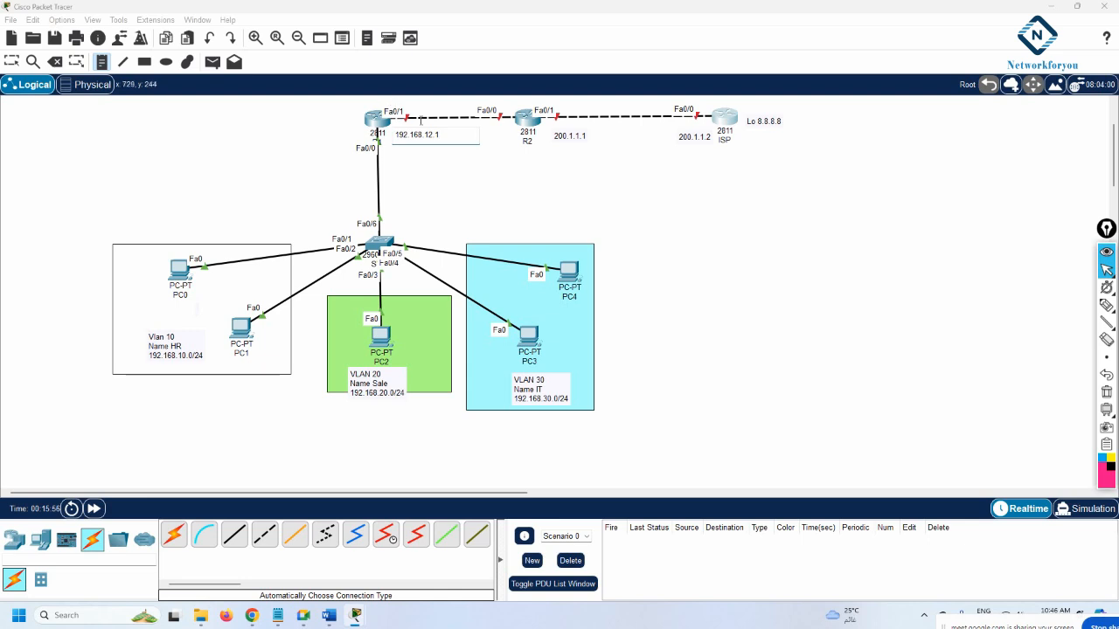
pyautogui.click(482, 143)
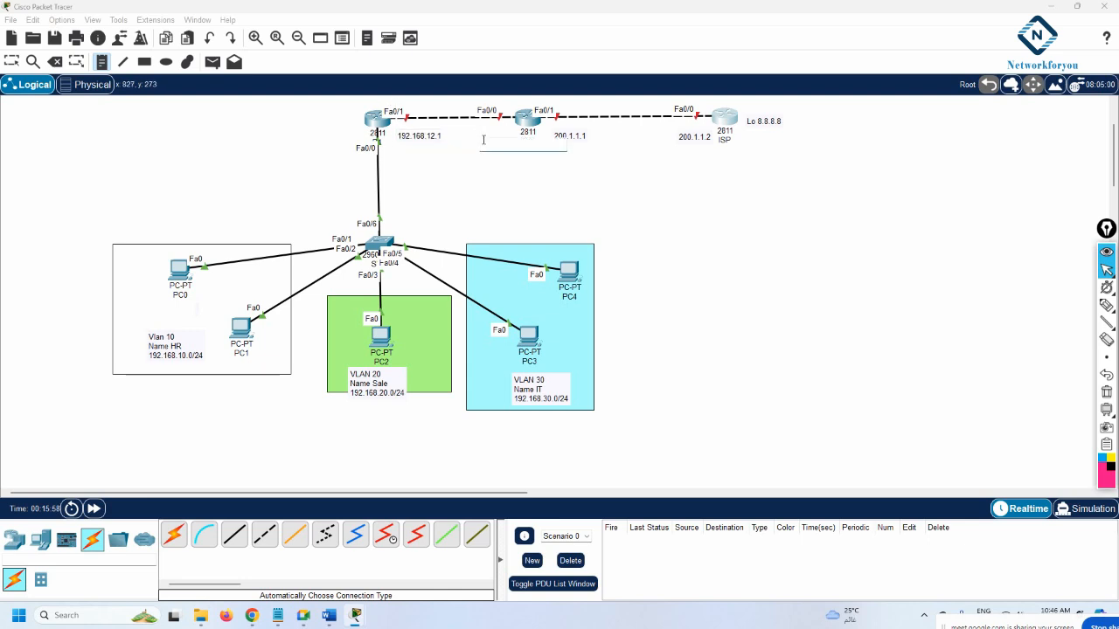
pyautogui.write('192.168.12.2')
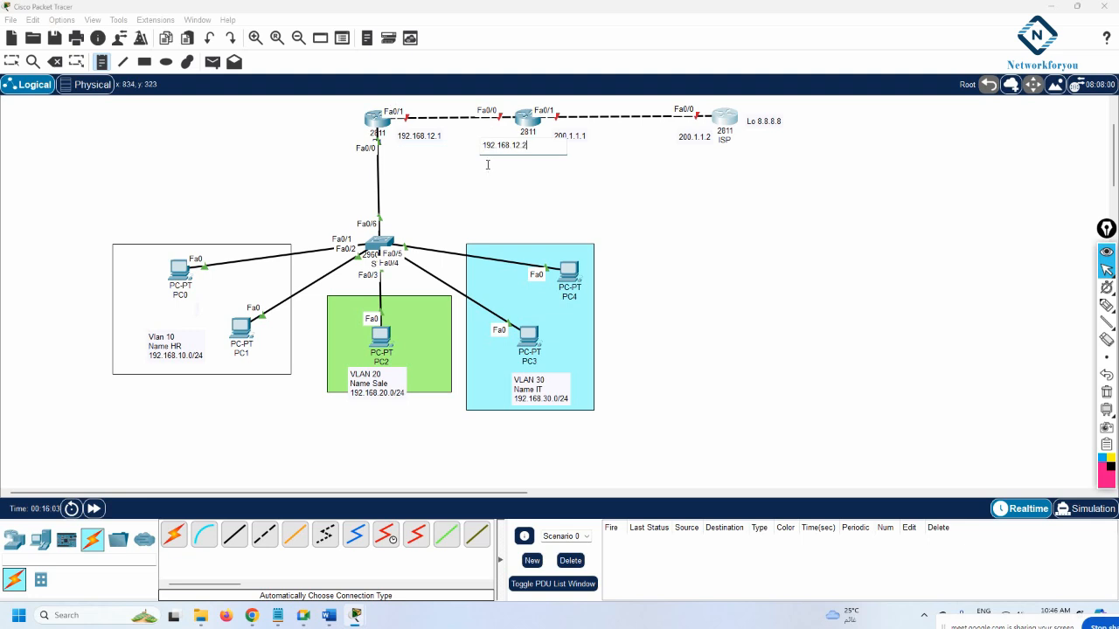
pyautogui.click(487, 180)
# Reposition the 192.168.12.1 and 192.168.12.2 notes beside their routers
pyautogui.click(11, 62)
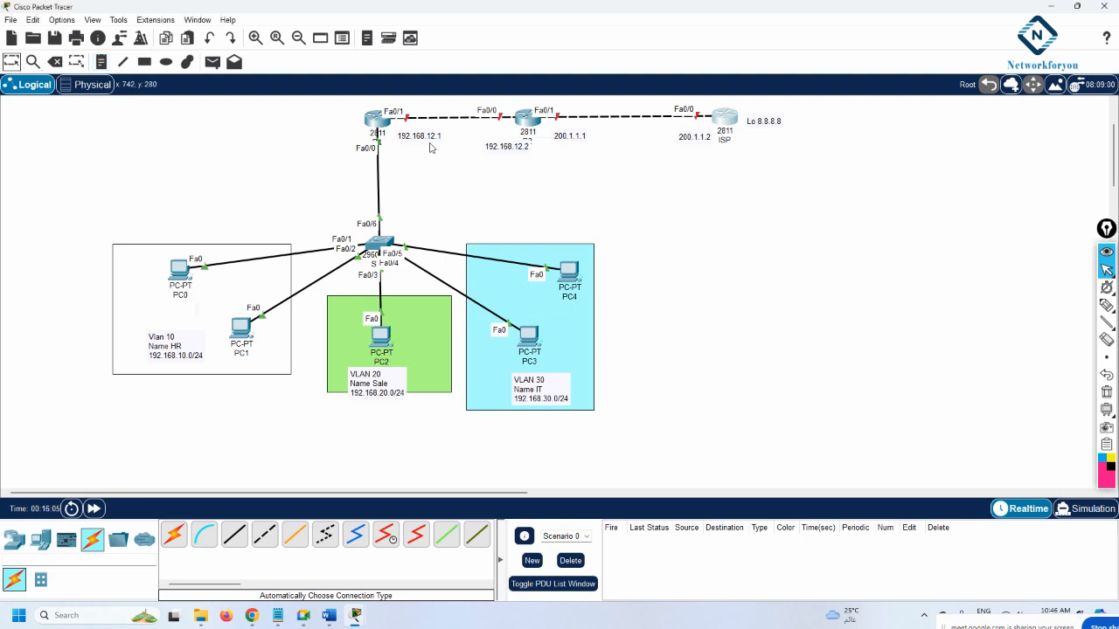
pyautogui.moveTo(498, 151); pyautogui.dragTo(480, 134)
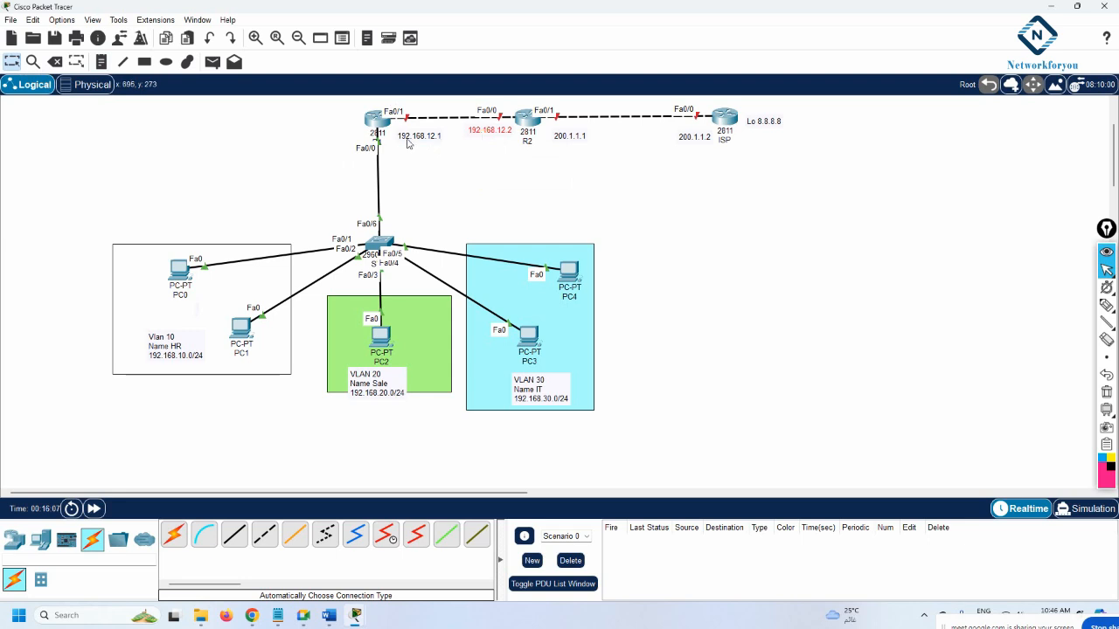
pyautogui.moveTo(410, 145); pyautogui.dragTo(406, 144)
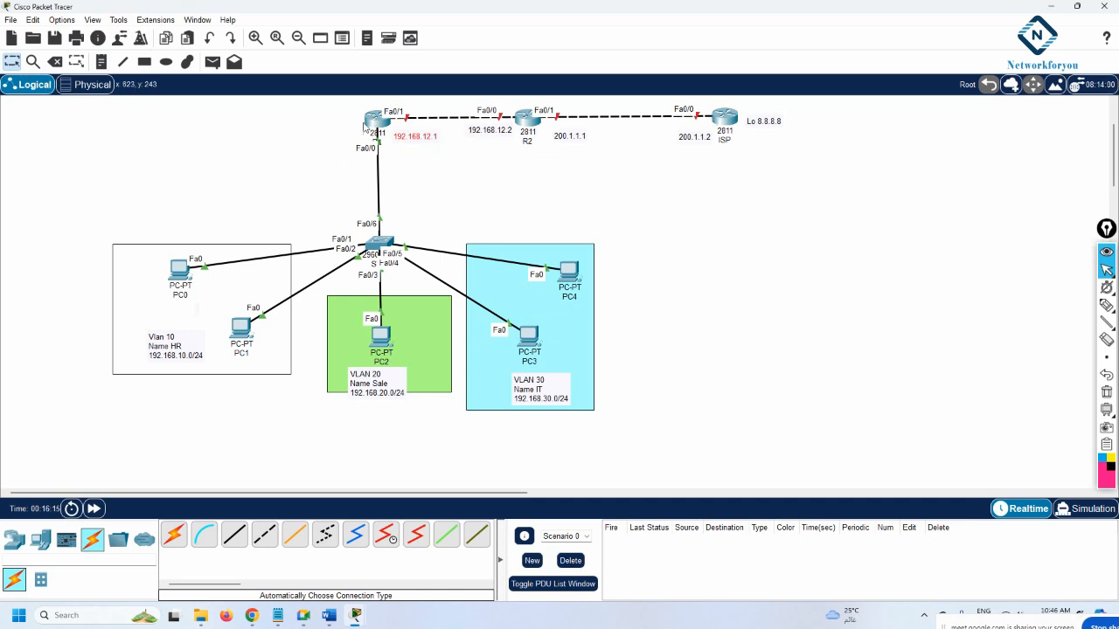
pyautogui.moveTo(370, 121)
# In R1's CLI, give Fa0/1 192.168.12.1 255.255.255.0 and bring it up
pyautogui.click(383, 121)
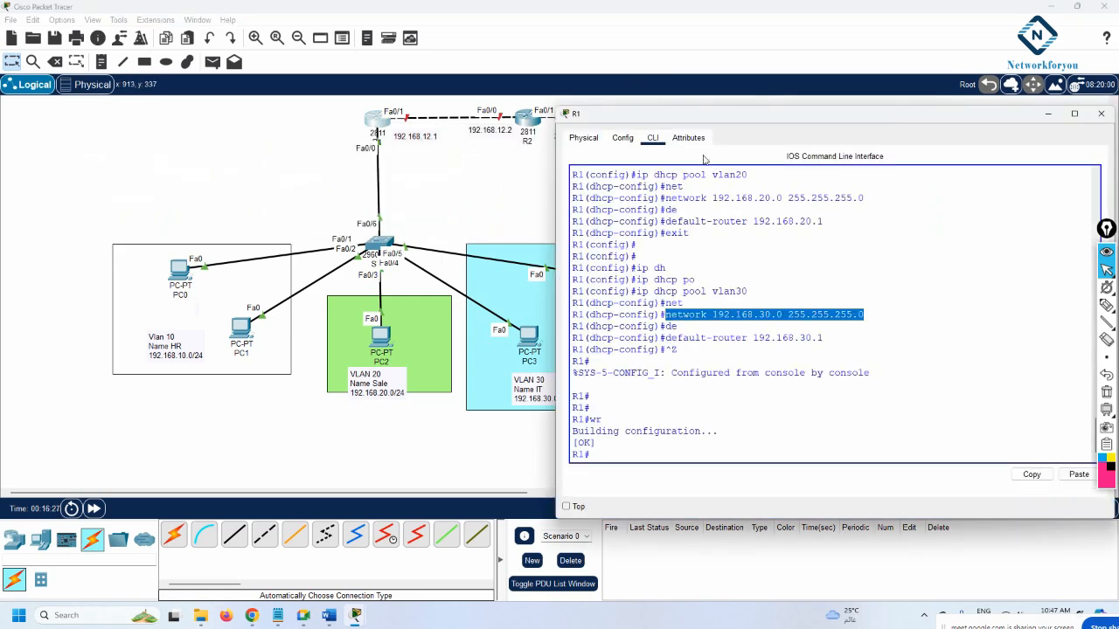
pyautogui.moveTo(699, 118); pyautogui.dragTo(752, 186)
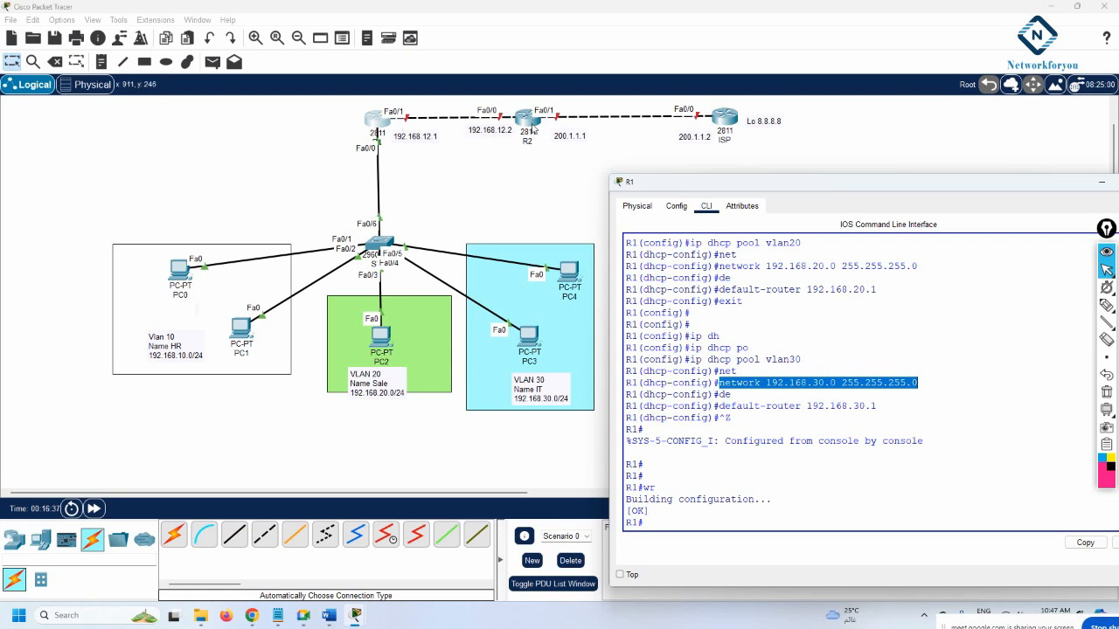
pyautogui.click(793, 423)
pyautogui.press('Return')
pyautogui.press('Return')
pyautogui.press('Return')
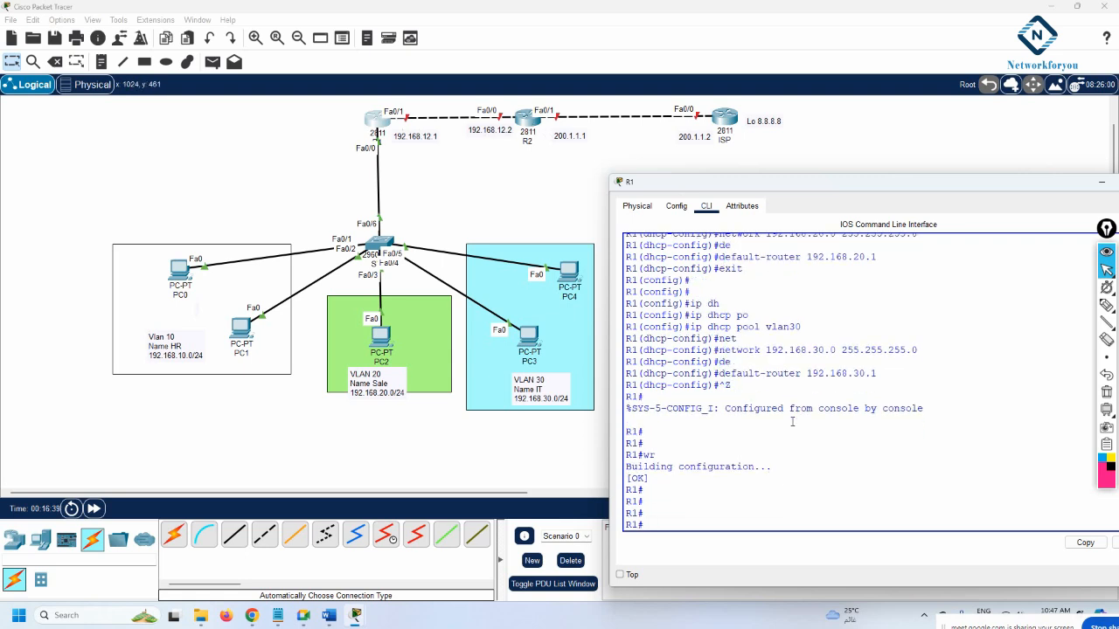
pyautogui.write('t')
pyautogui.press('Return')
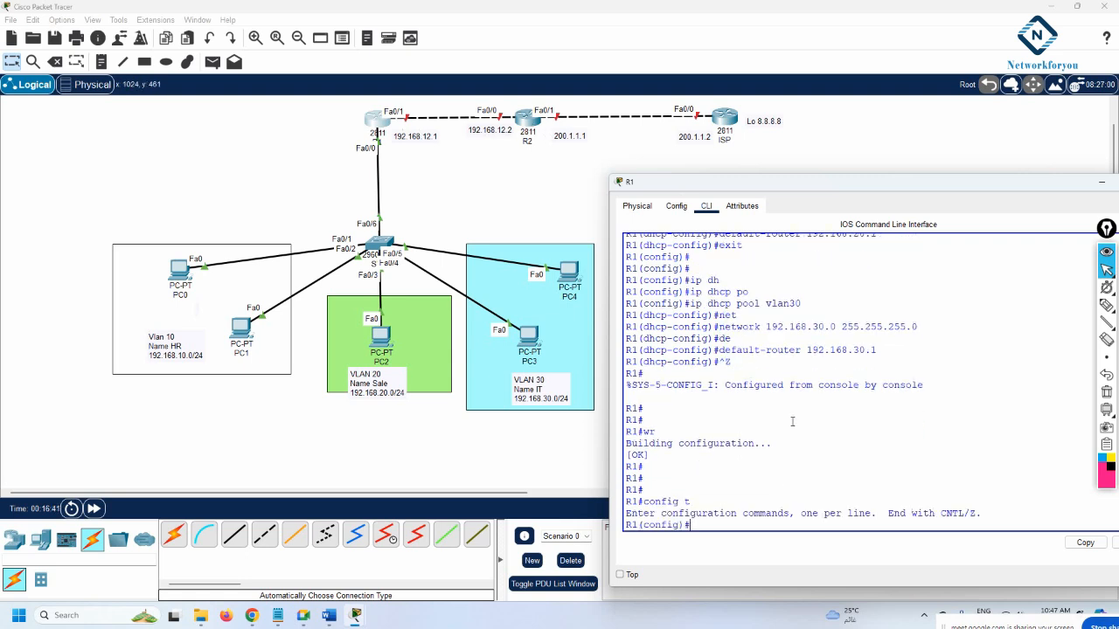
pyautogui.write('int f0/1')
pyautogui.press('Return')
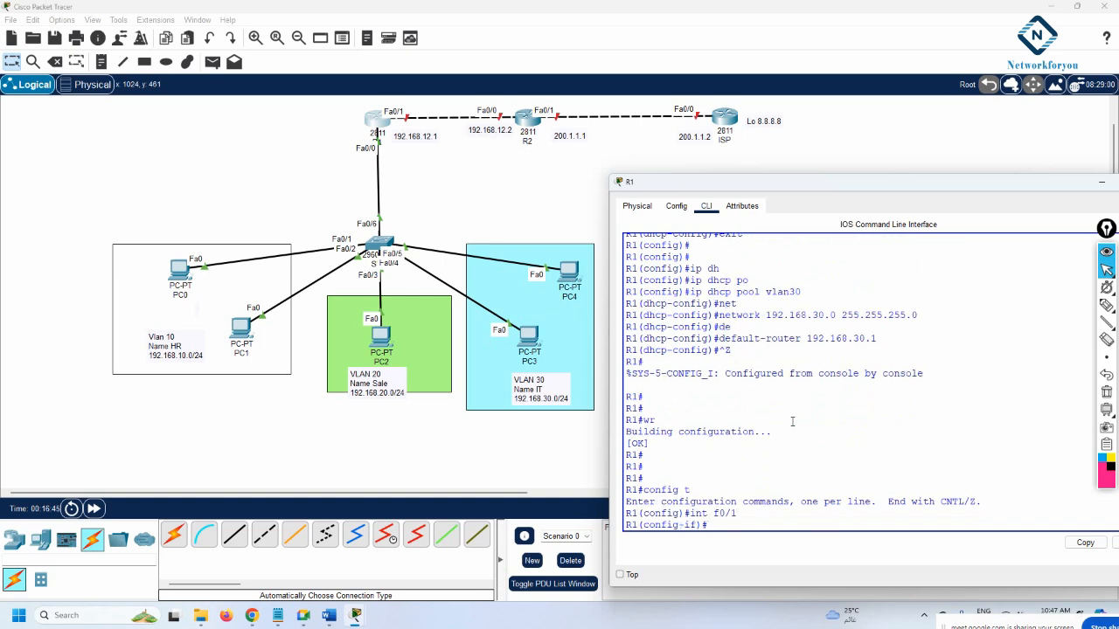
pyautogui.write('ip add 192.168.12.1 255.255.255.0')
pyautogui.press('Return')
pyautogui.write('no sh')
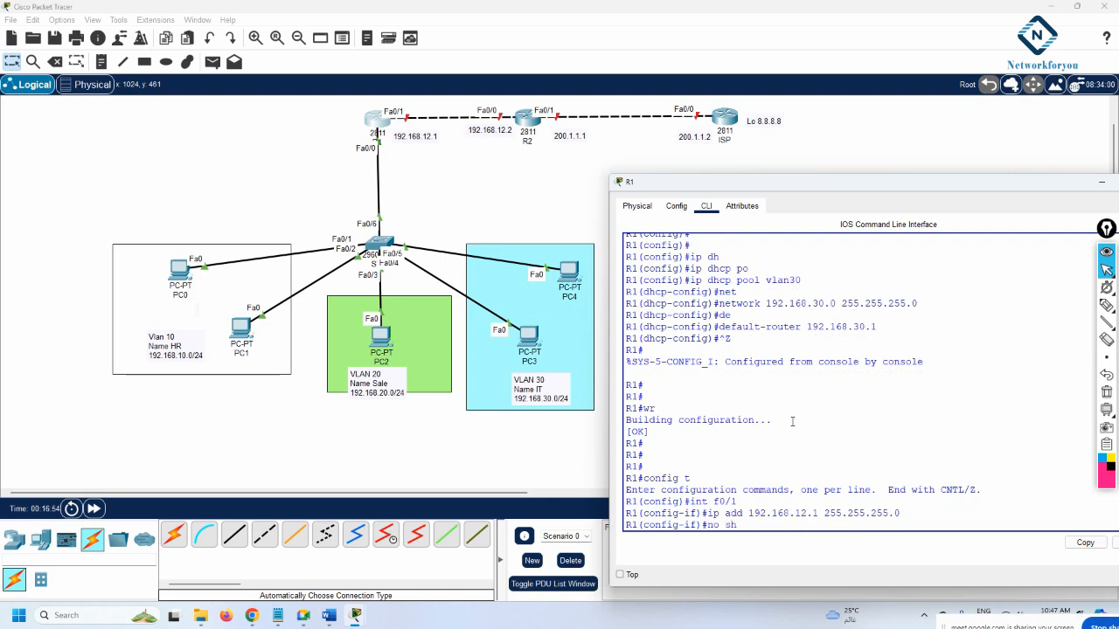
pyautogui.press('Return')
pyautogui.press('Return')
# Leave interface mode and start OSPF process 1 on R1
pyautogui.write('exit')
pyautogui.press('Return')
pyautogui.press('Return')
pyautogui.press('Return')
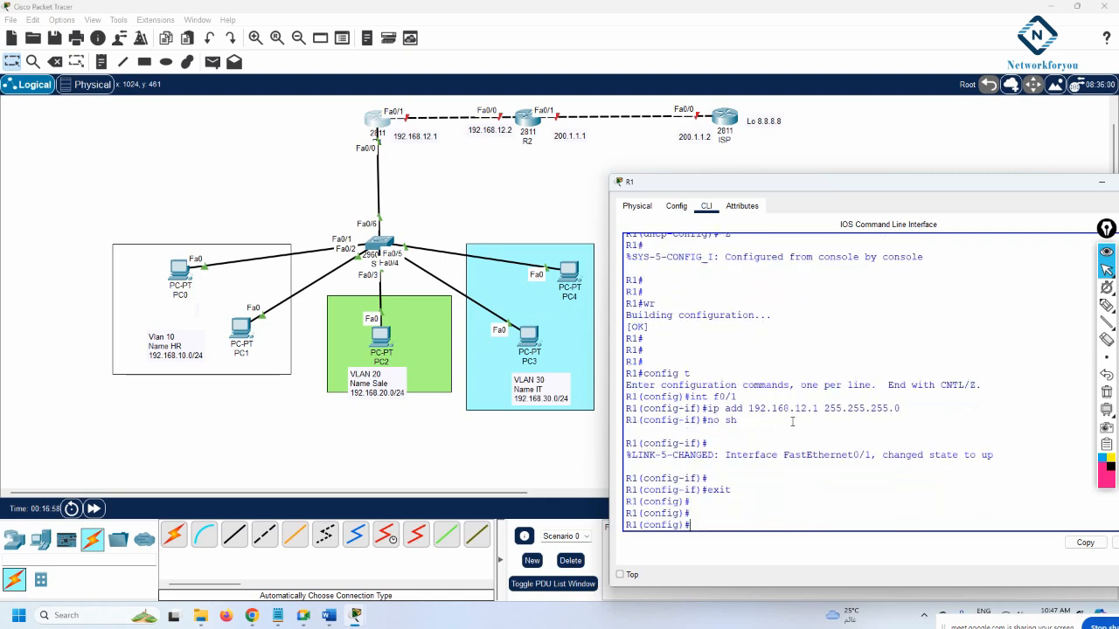
pyautogui.write('router ospf 1')
pyautogui.press('Return')
# Advertise 192.168.12.0 and 192.168.10.0 with wildcard 0.0.0.255 in area 0
pyautogui.write('net')
pyautogui.press('Tab')
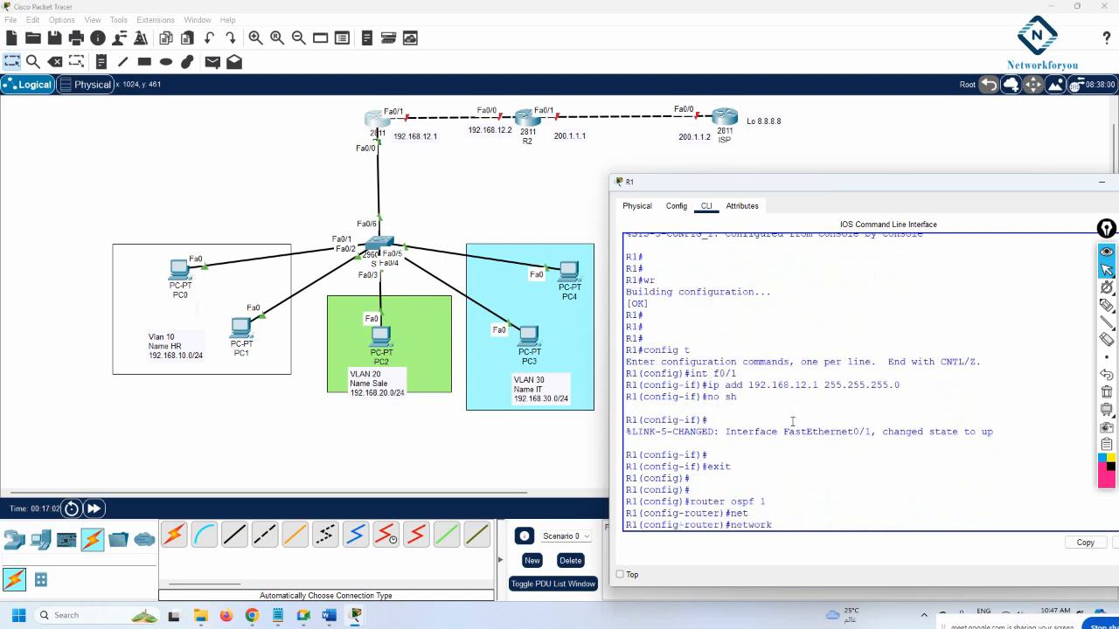
pyautogui.write('192.168.12.0 0.0.0.255 a 0')
pyautogui.press('Return')
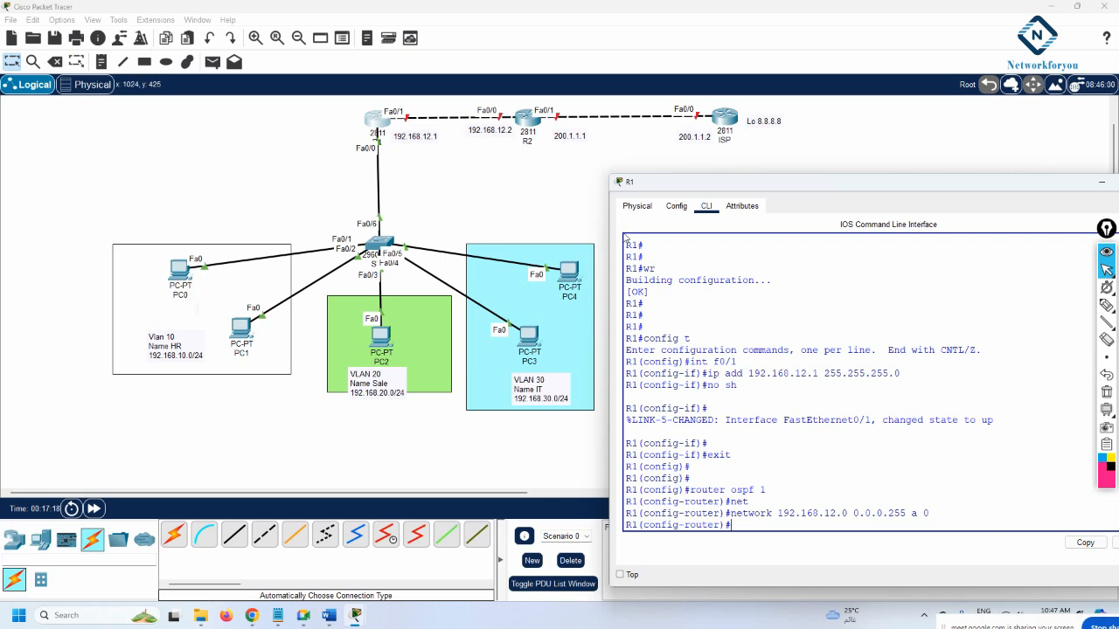
pyautogui.write('net')
pyautogui.press('Tab')
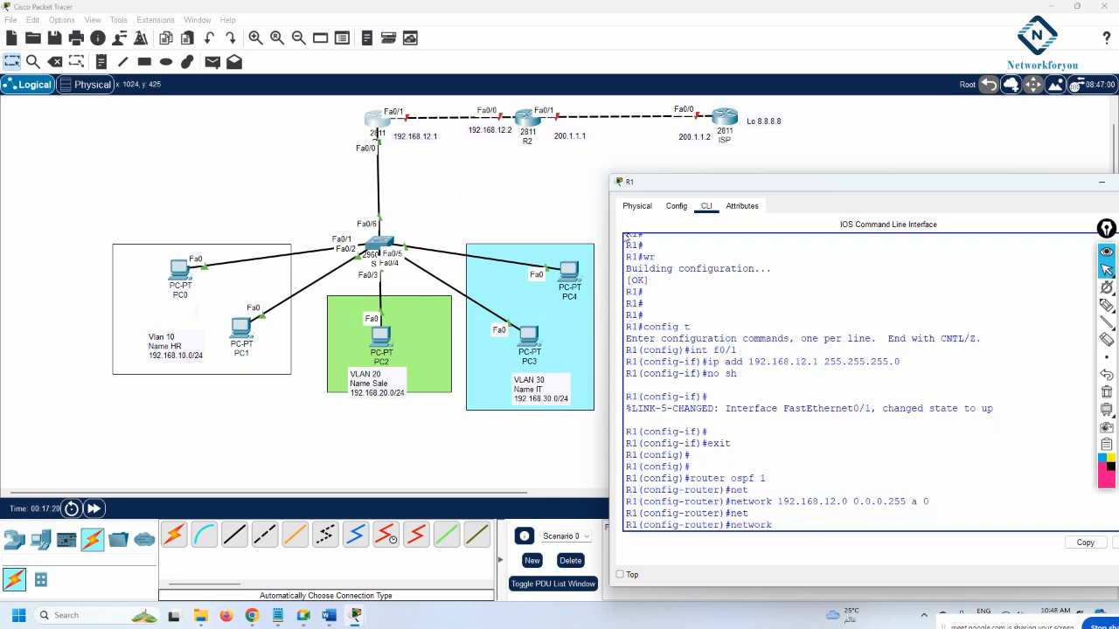
pyautogui.write('192.168.10.0 0.0.0.255 a 0')
pyautogui.press('Return')
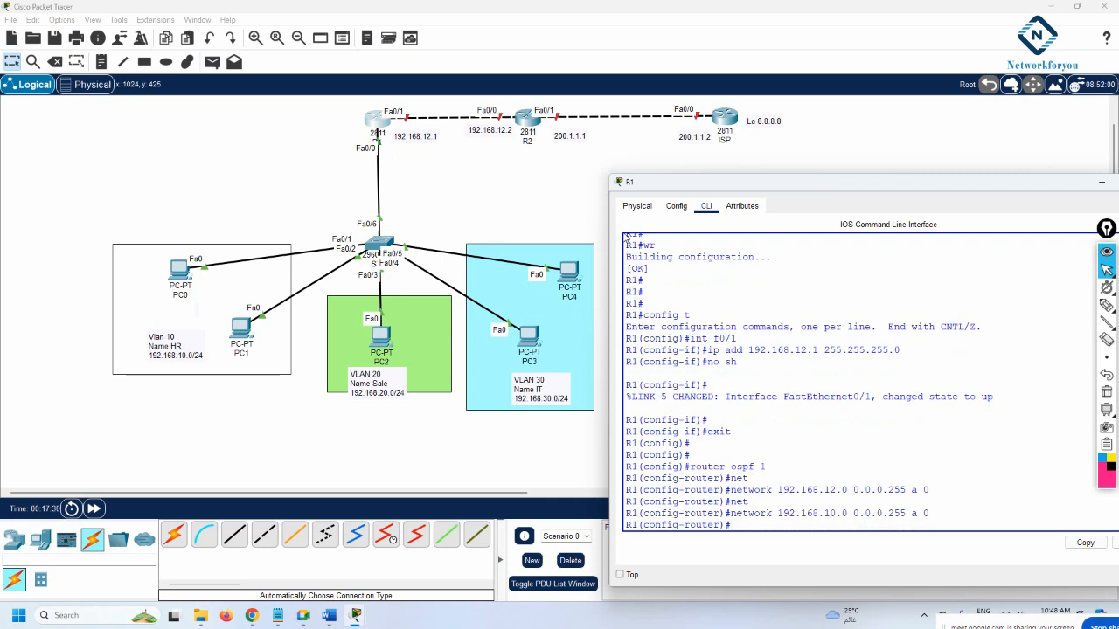
# Advertise 192.168.20.0 and 192.168.30.0 /24 in area 0 by editing recalled commands
pyautogui.press('Up')
pyautogui.press('BackSpace')
pyautogui.write('2.168.20.0 0.0.0.255 a 0')
pyautogui.press('Return')
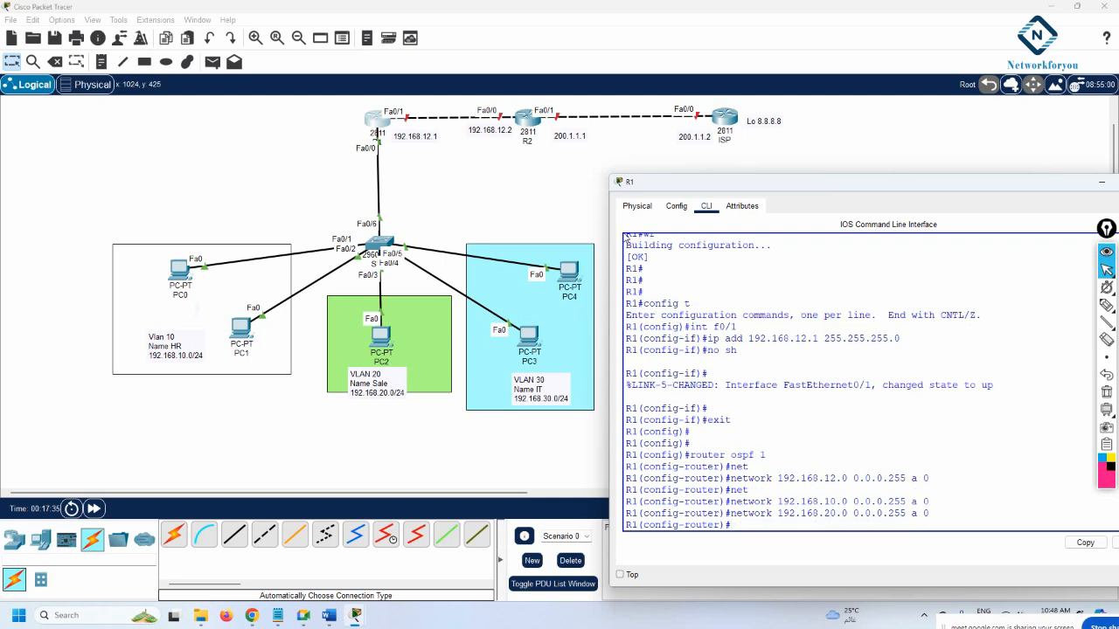
pyautogui.press('Up')
pyautogui.press('BackSpace')
pyautogui.write('30.0 0.0.0.255 a 0')
pyautogui.press('Return')
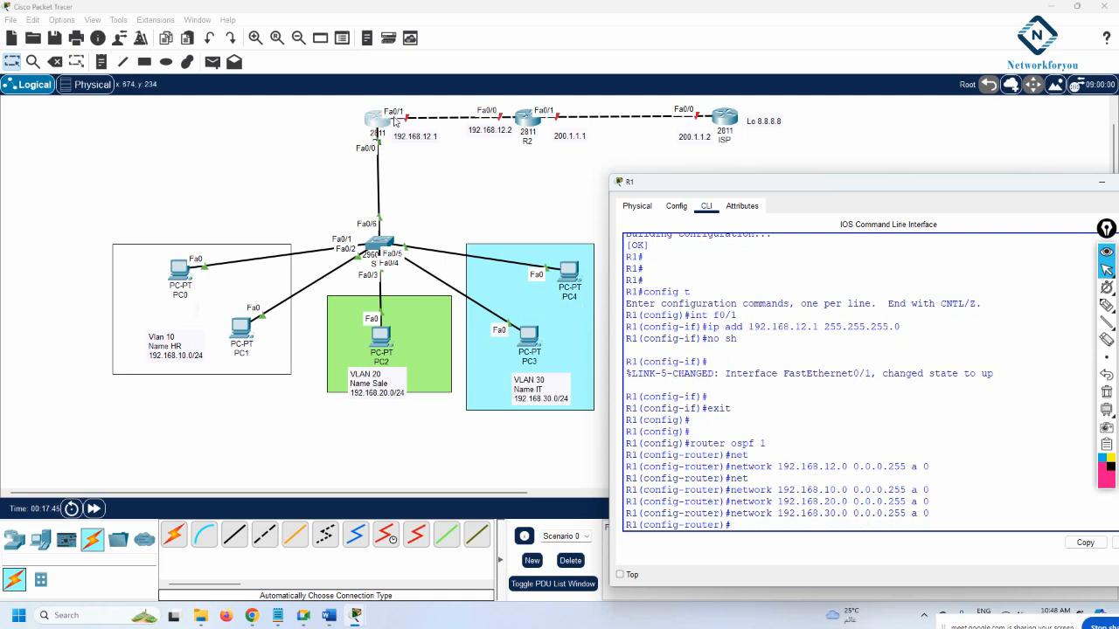
# Save R1's running configuration with do wr
pyautogui.click(797, 481)
pyautogui.write('do wr')
pyautogui.press('Return')
pyautogui.press('Return')
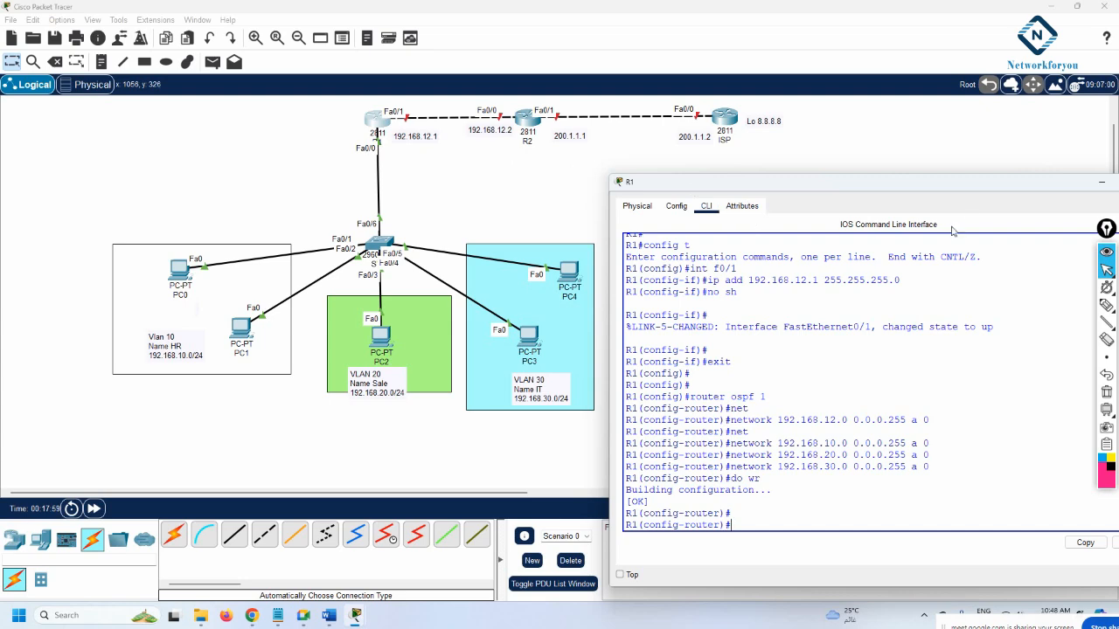
# Close R1's window and open R2's CLI, widening and moving it aside
pyautogui.click(1101, 189)
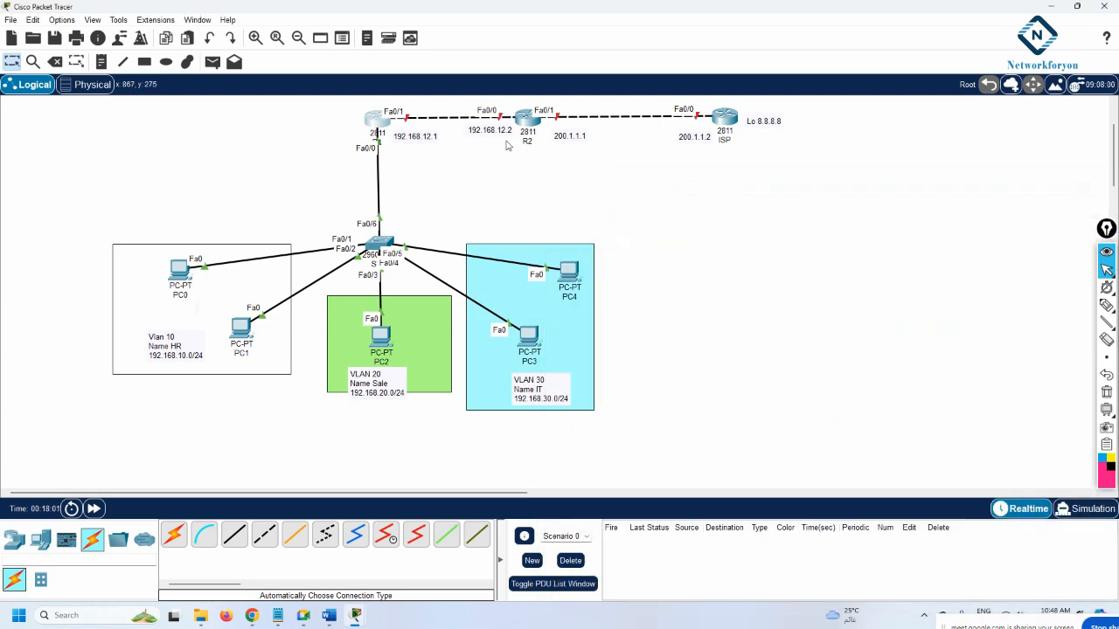
pyautogui.click(527, 119)
pyautogui.click(488, 155)
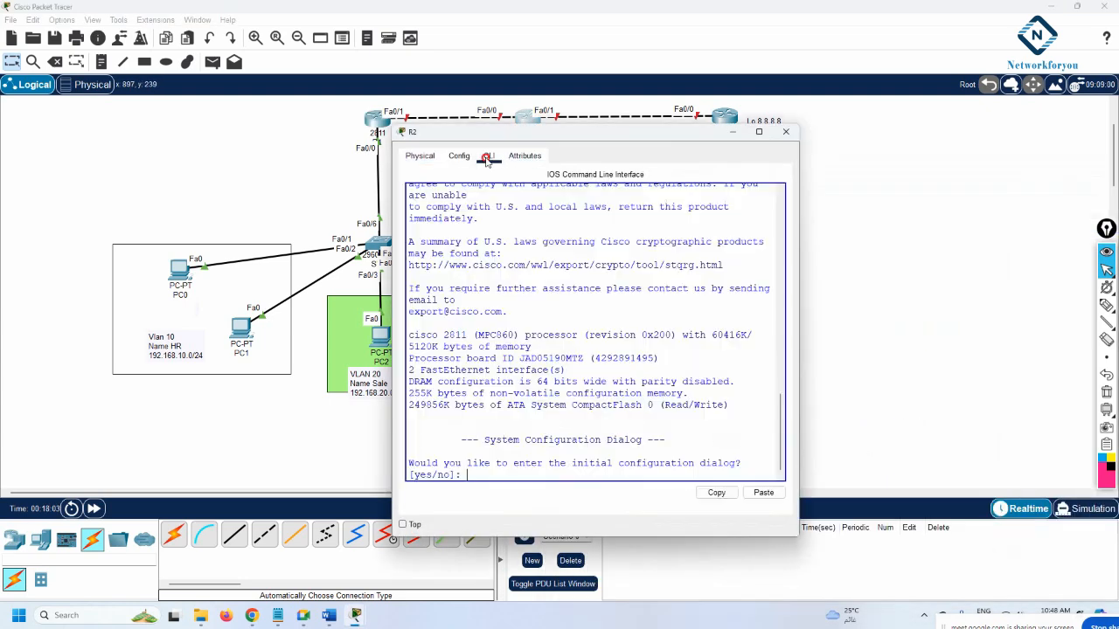
pyautogui.moveTo(800, 220); pyautogui.dragTo(933, 220)
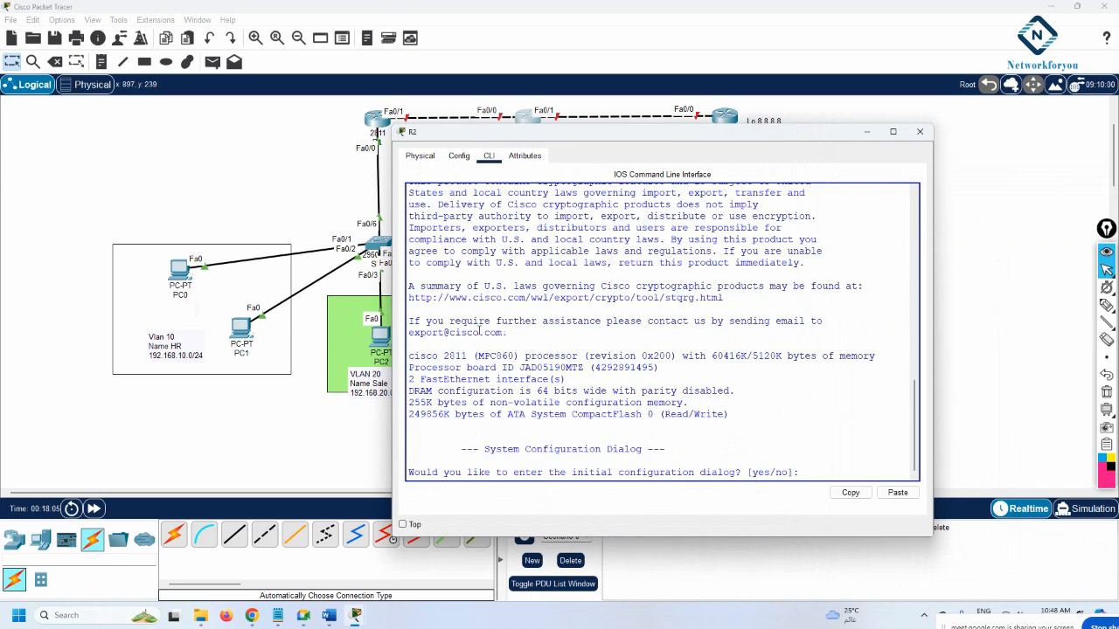
pyautogui.moveTo(393, 321); pyautogui.dragTo(341, 327)
pyautogui.moveTo(570, 133); pyautogui.dragTo(630, 178)
# Skip the initial setup dialog, enter global configuration and set hostname R2
pyautogui.write('no')
pyautogui.press('Return')
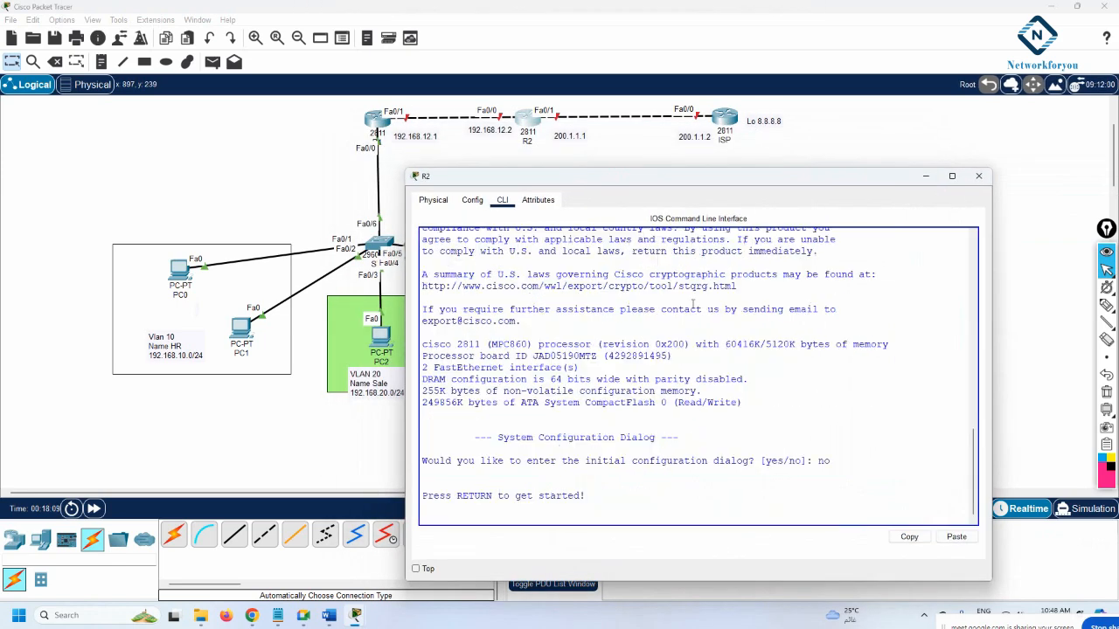
pyautogui.press('Return')
pyautogui.write('en')
pyautogui.press('Return')
pyautogui.write('config')
pyautogui.write(' t')
pyautogui.press('Return')
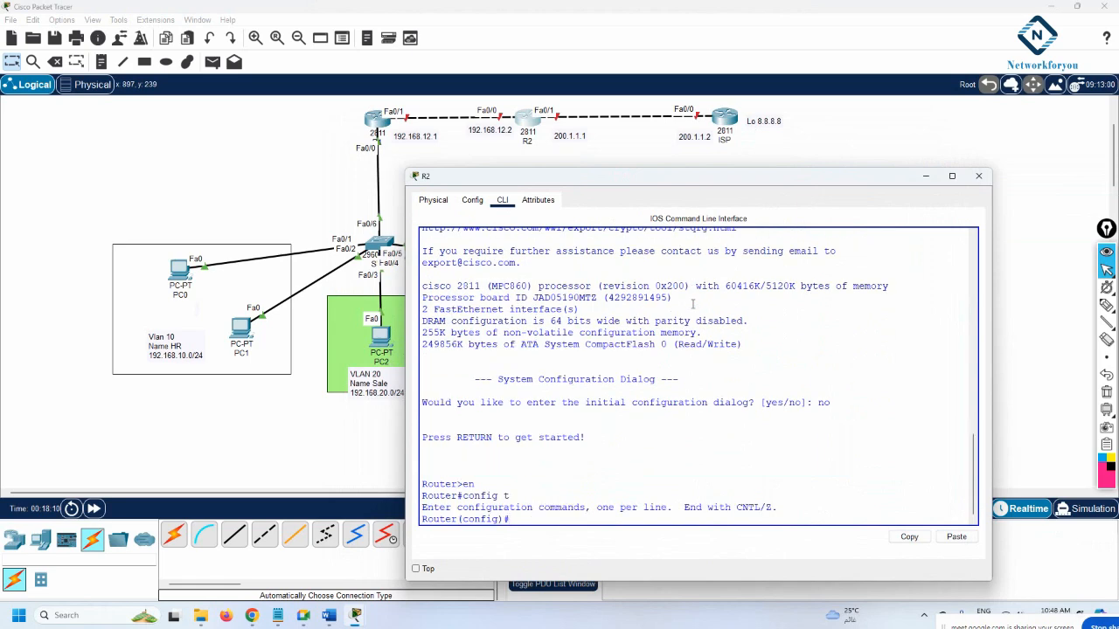
pyautogui.write('host')
pyautogui.press('Tab')
pyautogui.write('R')
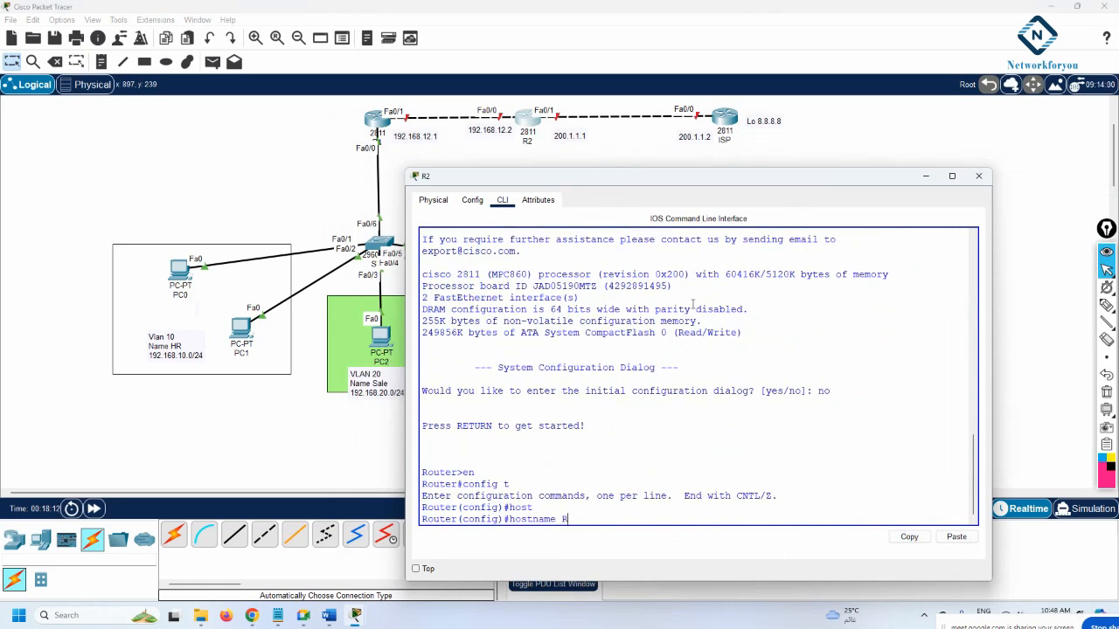
pyautogui.write('2')
pyautogui.press('Return')
pyautogui.press('Return')
pyautogui.press('Return')
# Assign Fa0/0 192.168.12.2 255.255.255.0 and bring it up
pyautogui.write('int f')
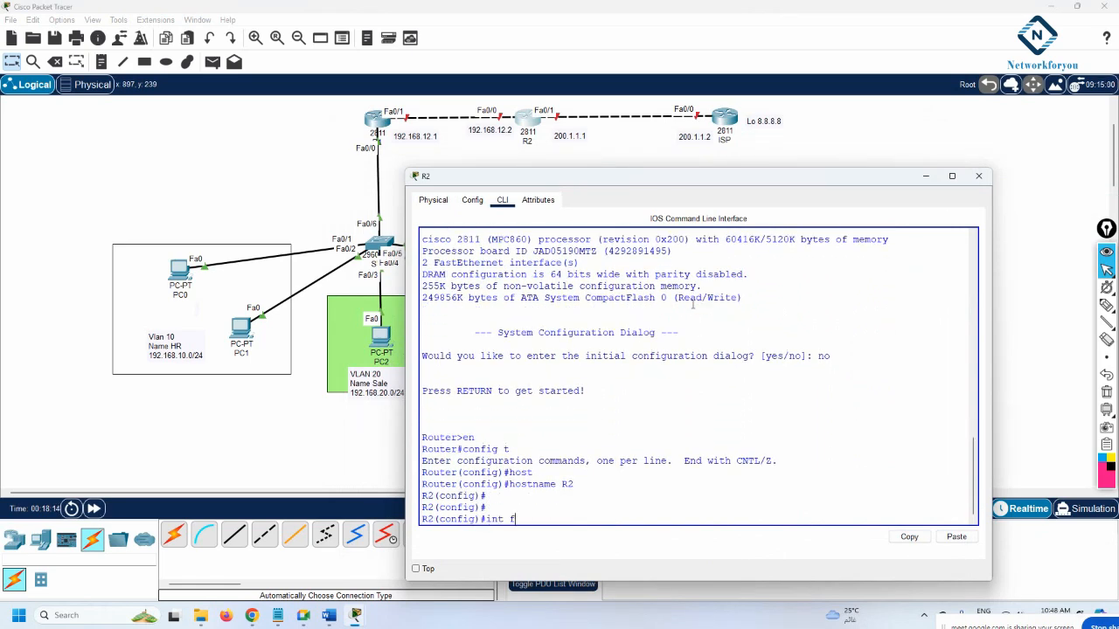
pyautogui.write('0/0')
pyautogui.press('Return')
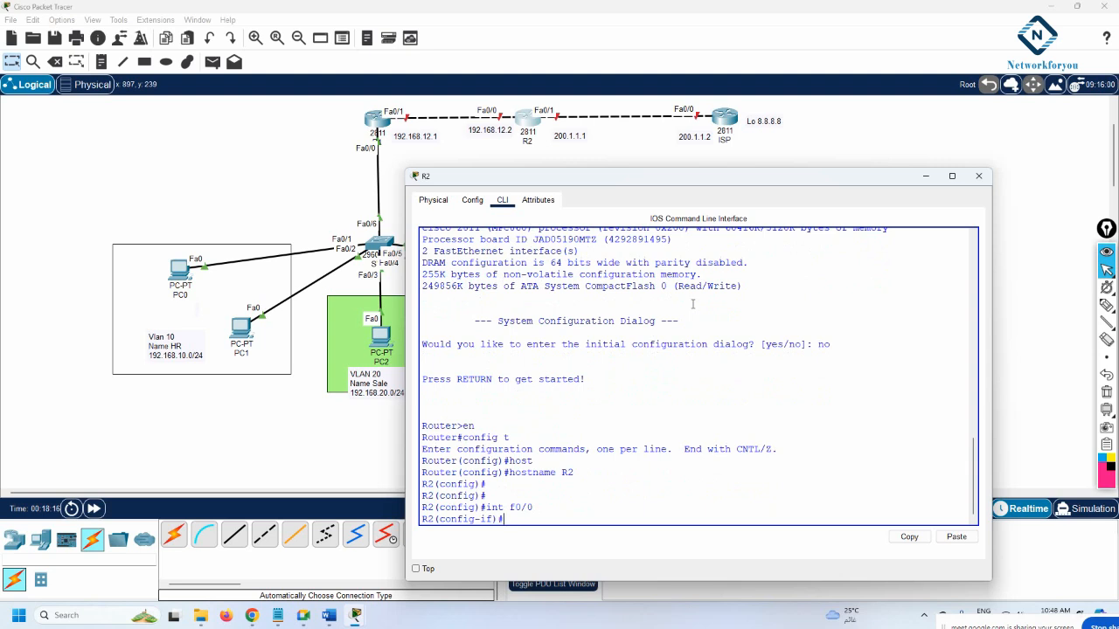
pyautogui.write('ip add 192.168.12.2 255.255.255.0')
pyautogui.press('Return')
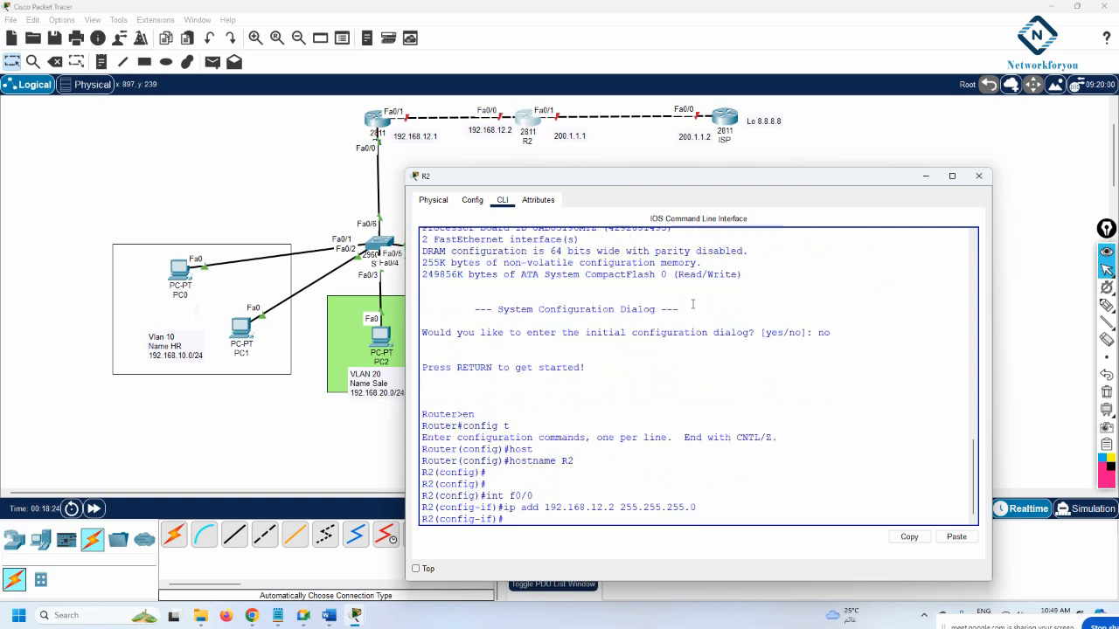
pyautogui.write('no sh')
pyautogui.press('Return')
pyautogui.press('Return')
pyautogui.press('Return')
pyautogui.press('Return')
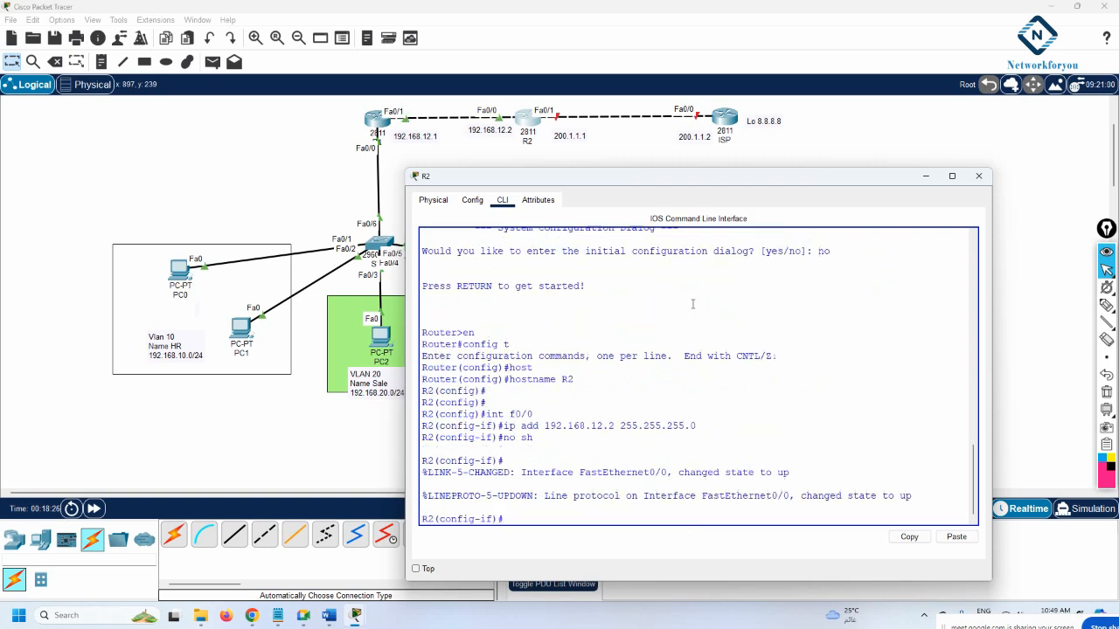
# Assign Fa0/1 200.1.1.1 255.255.255.0 and bring it up
pyautogui.write('int f0/1')
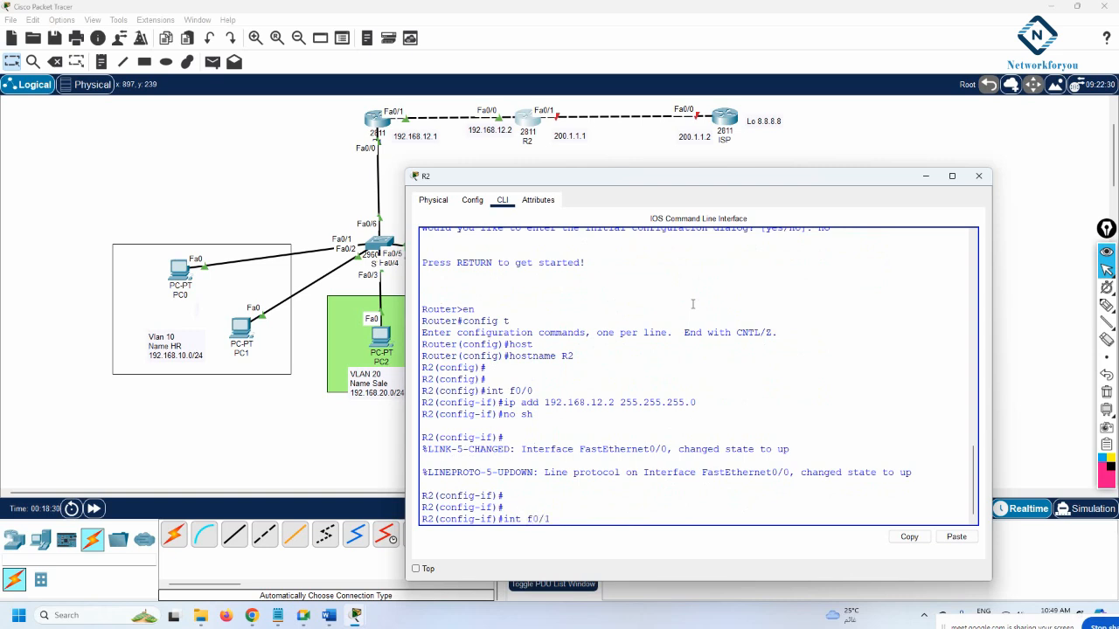
pyautogui.press('Return')
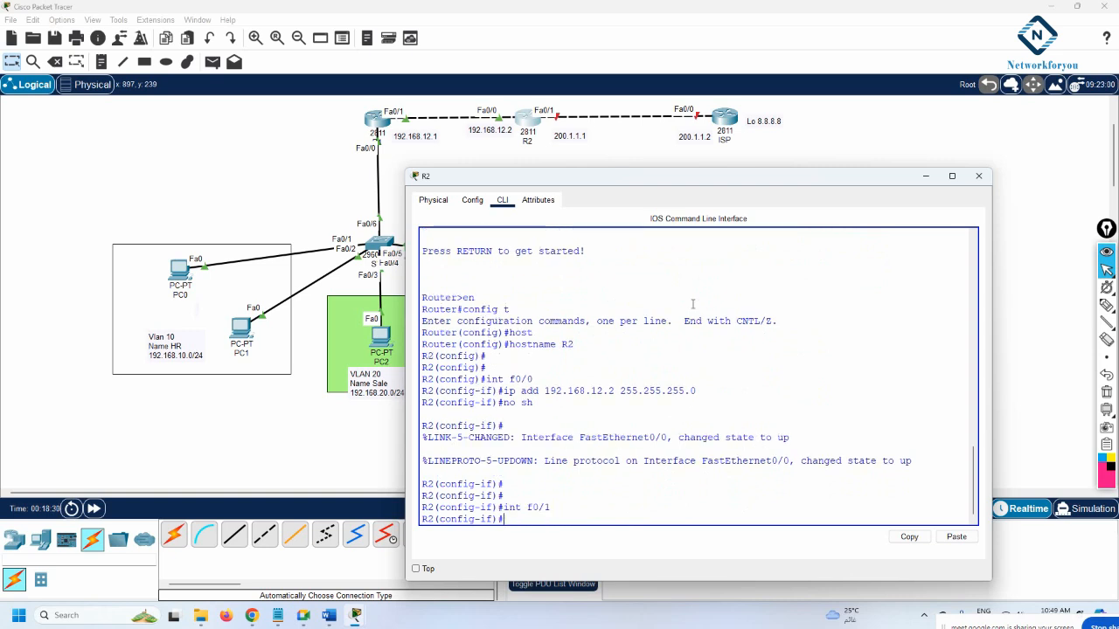
pyautogui.write('ip add 200.1.1.1 255.255.255.0')
pyautogui.press('Return')
pyautogui.write('no sh')
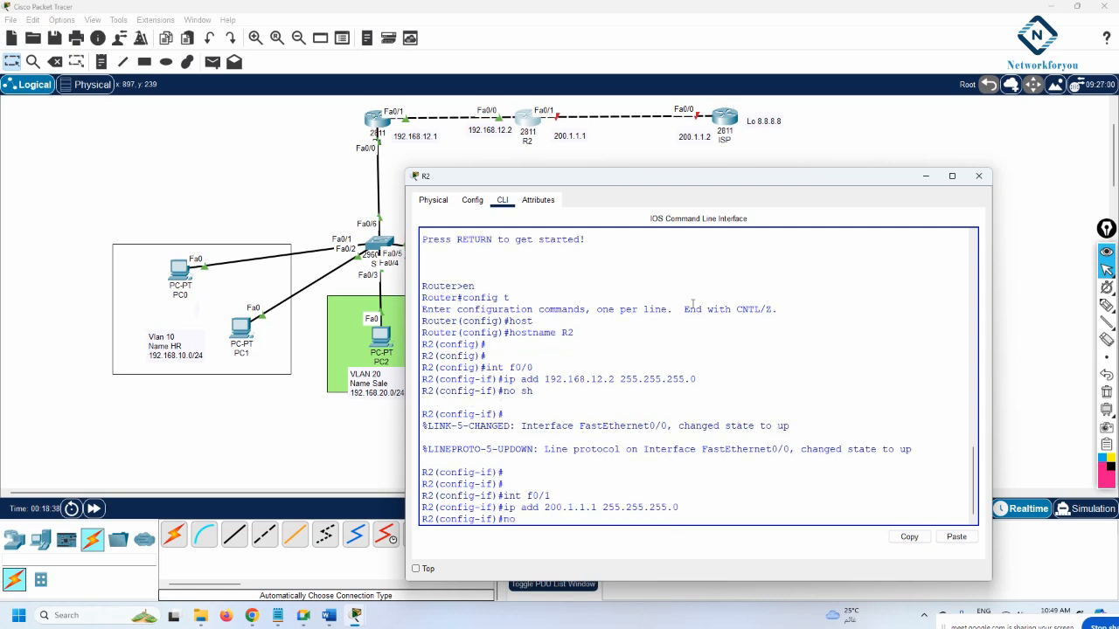
pyautogui.press('Return')
pyautogui.press('Return')
pyautogui.press('Return')
pyautogui.press('Return')
pyautogui.press('Return')
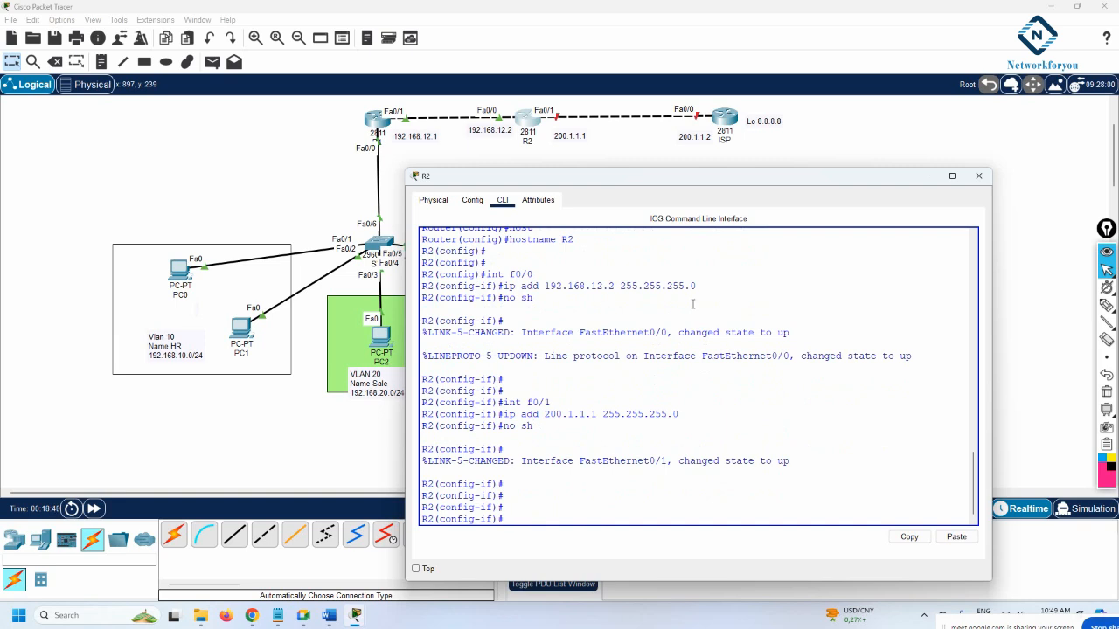
pyautogui.write('exit')
# Start OSPF 1 on R2 and advertise 192.168.12.2 0.0.0.255 in area 0
pyautogui.press('Return')
pyautogui.press('Return')
pyautogui.write('router ')
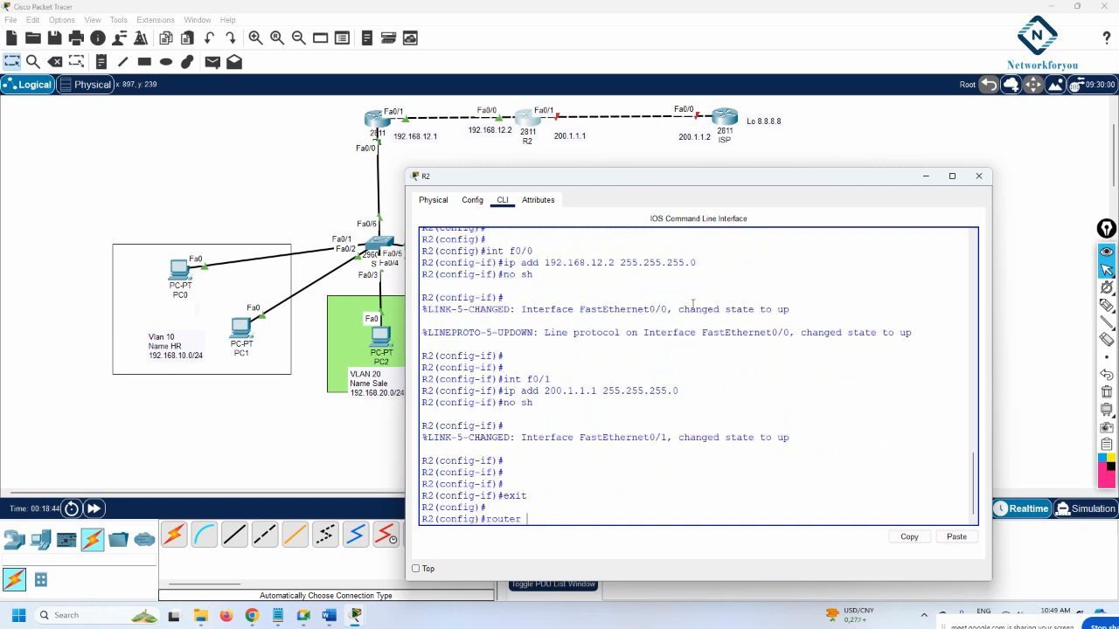
pyautogui.write('ospf 1')
pyautogui.press('Return')
pyautogui.write('net')
pyautogui.press('Tab')
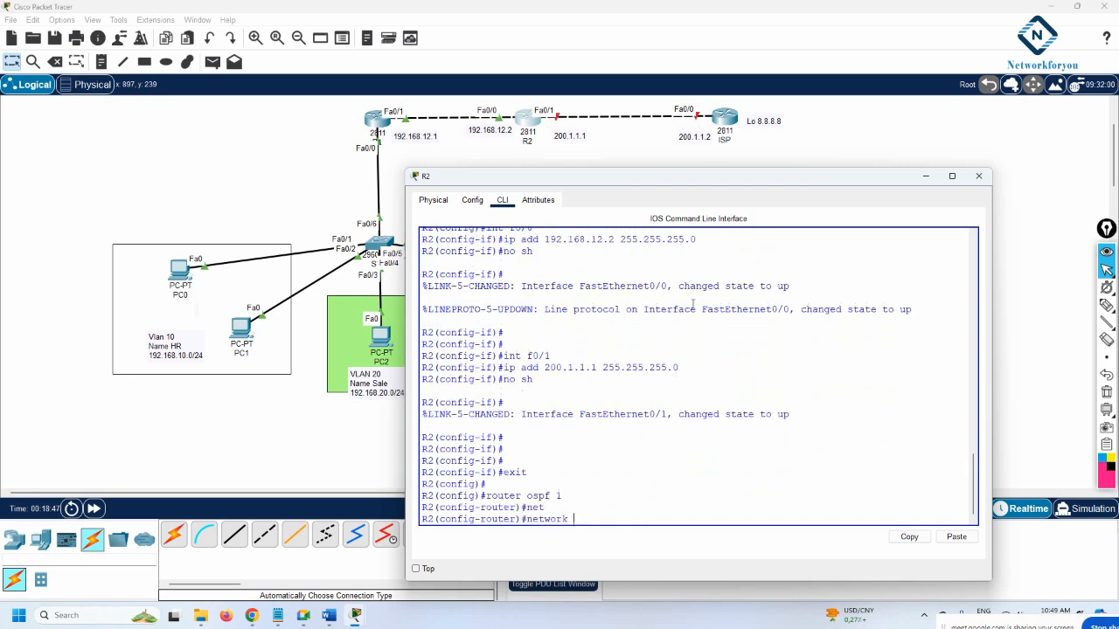
pyautogui.write('192.168.12.2 0.0.0.255 a 0')
pyautogui.press('Return')
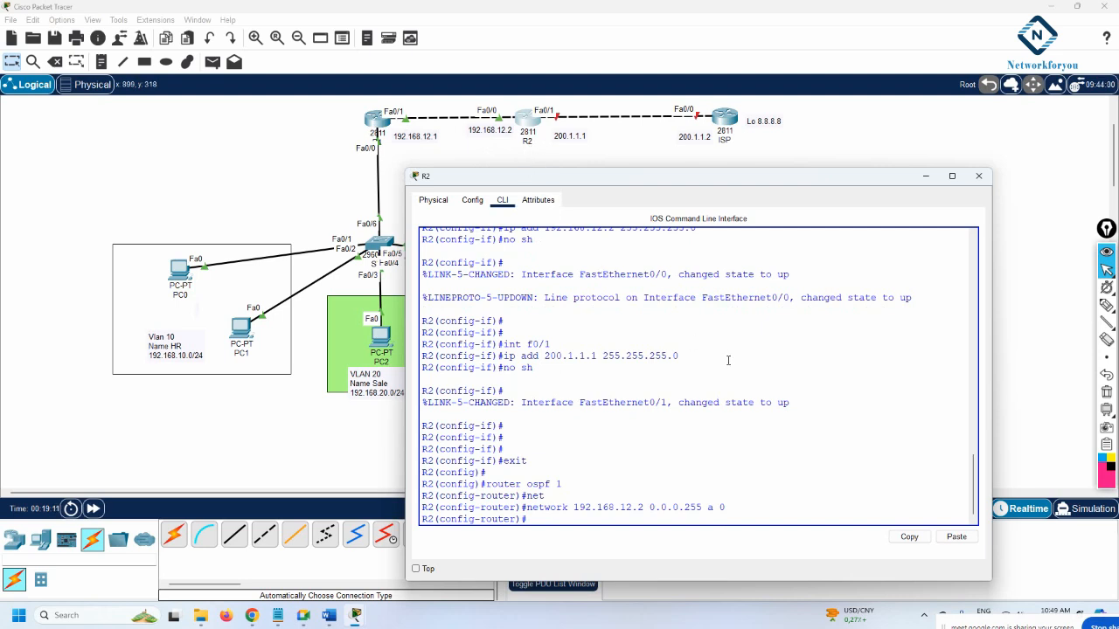
pyautogui.press('Return')
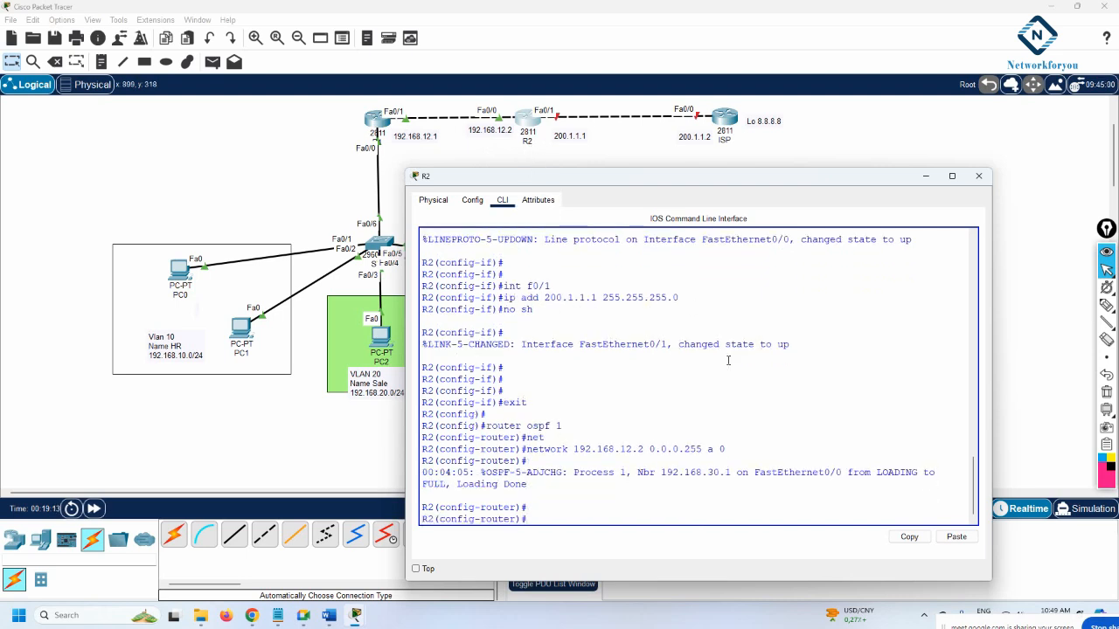
# Leave OSPF configuration and save R2's configuration with do wr
pyautogui.write('exit')
pyautogui.press('Return')
pyautogui.press('Return')
pyautogui.press('Return')
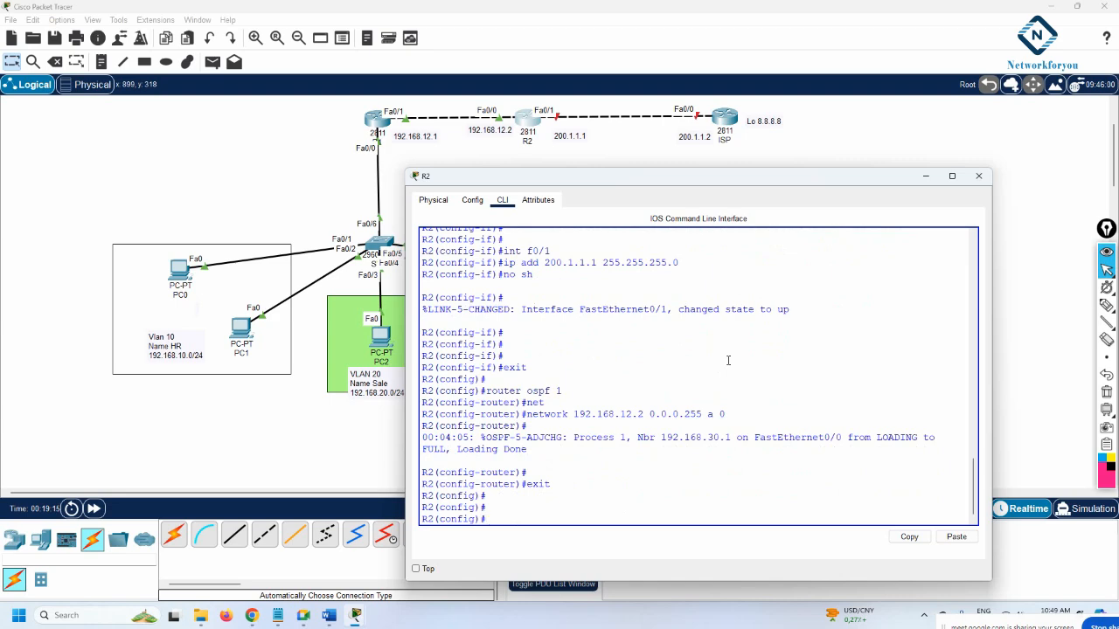
pyautogui.write('do wr')
pyautogui.press('Return')
pyautogui.press('Return')
pyautogui.press('Return')
pyautogui.write('exit')
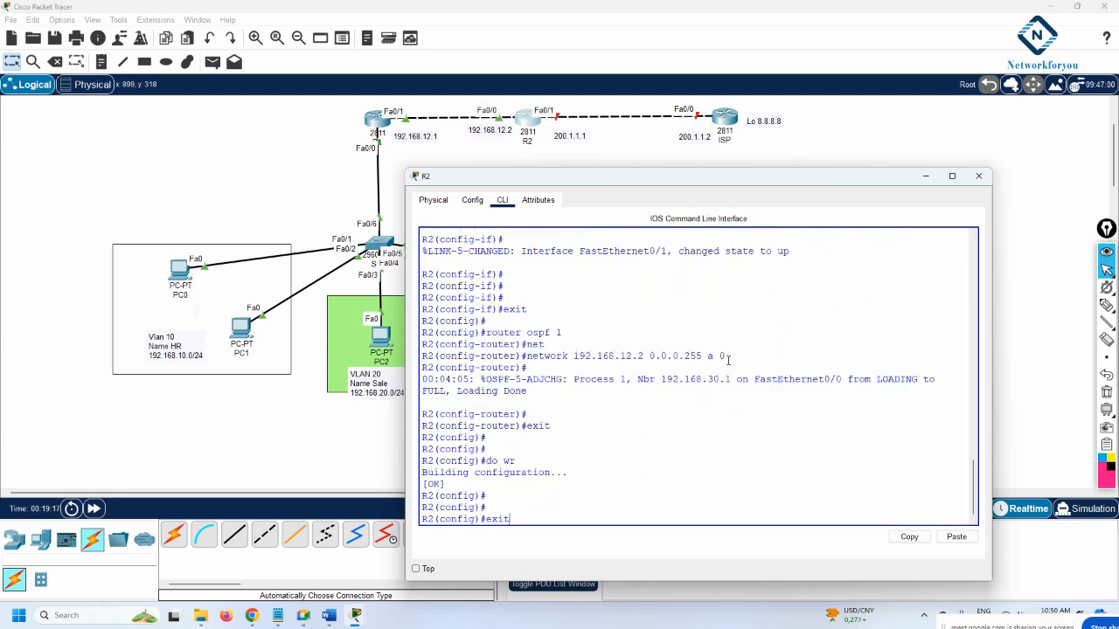
pyautogui.press('Return')
# Check R2's routing table for the OSPF-learned 192.168.10.0 and 192.168.30.0 routes
pyautogui.press('Return')
pyautogui.write('sh ip route')
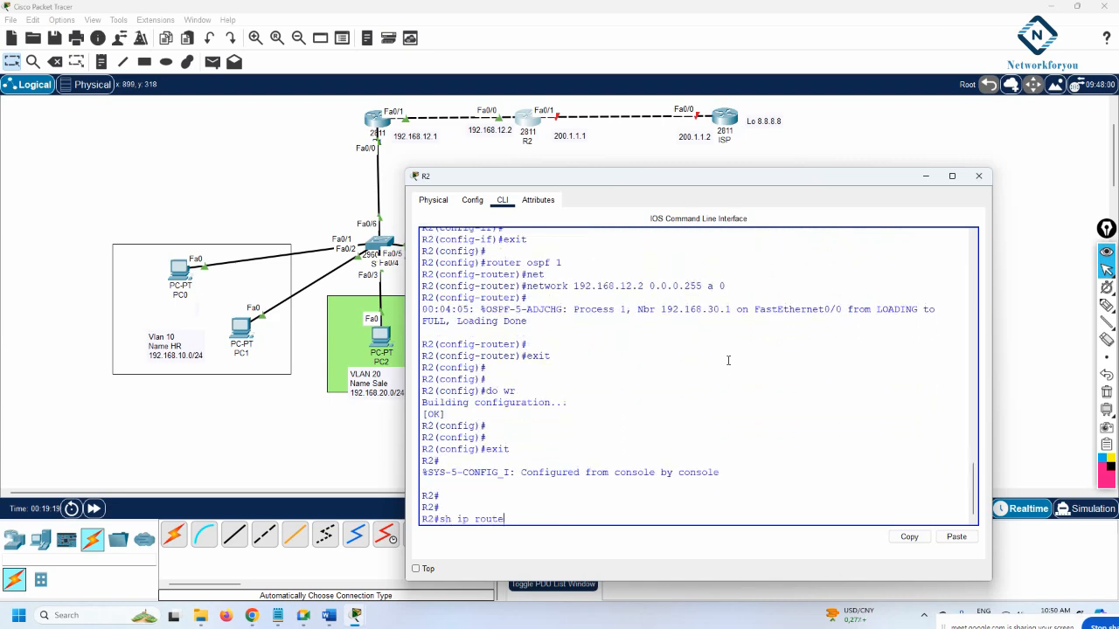
pyautogui.press('Return')
pyautogui.press('Return')
pyautogui.press('Return')
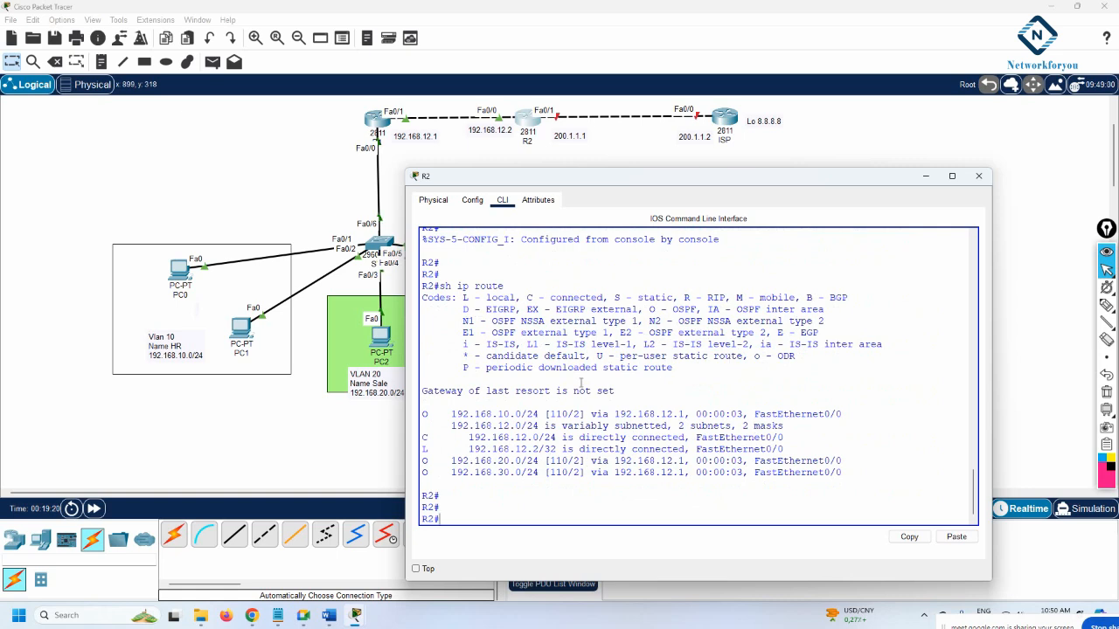
pyautogui.moveTo(519, 414); pyautogui.dragTo(486, 414)
pyautogui.moveTo(457, 462); pyautogui.dragTo(487, 474)
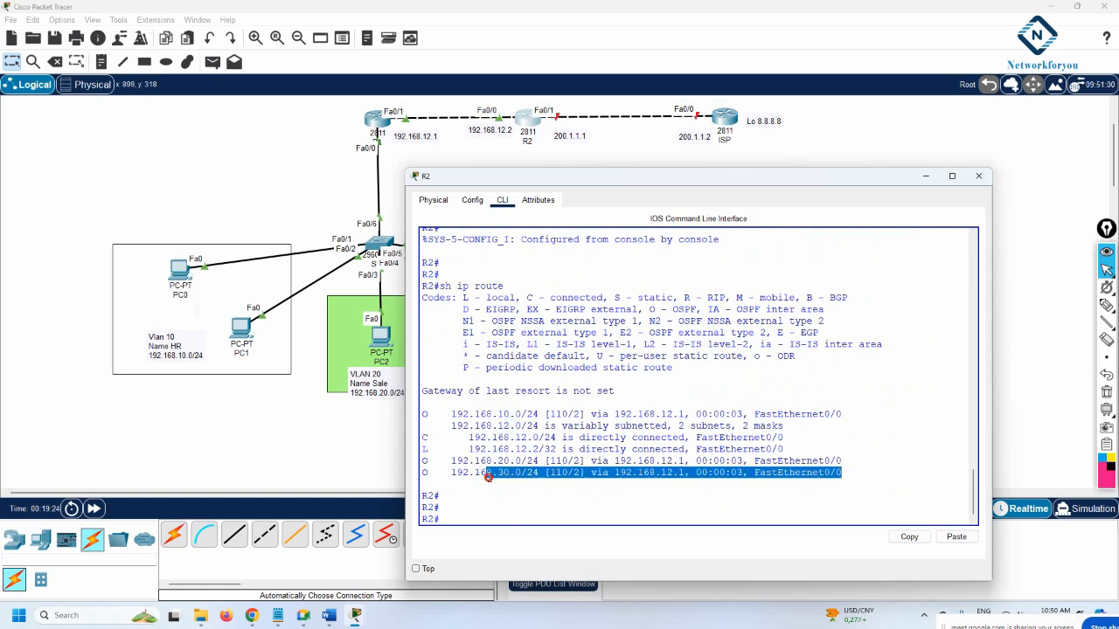
pyautogui.click(544, 501)
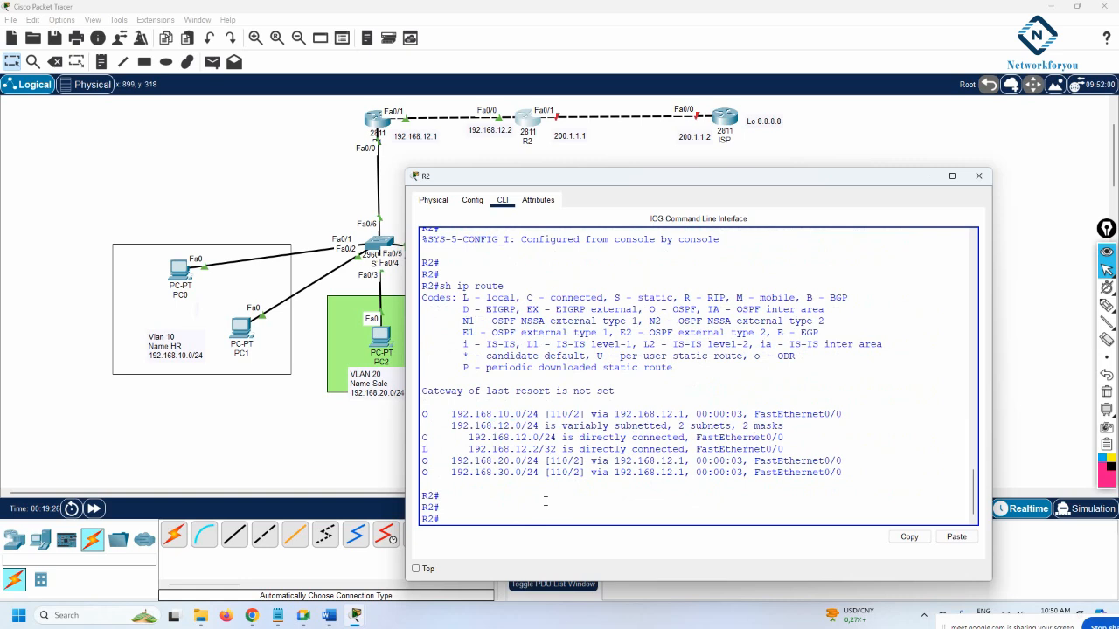
# Add default route 0.0.0.0 0.0.0.0 via next hop 200.1.1.2 on R2
pyautogui.write('config t')
pyautogui.press('Return')
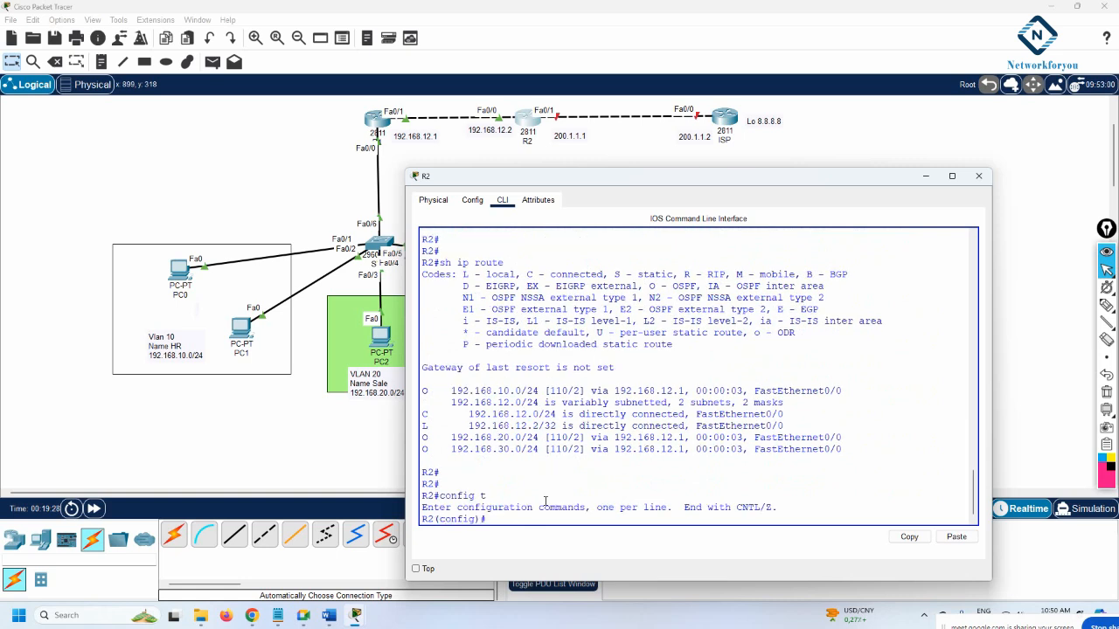
pyautogui.write('ip route 0.0.0.0 0.0.0.0 192.168.2')
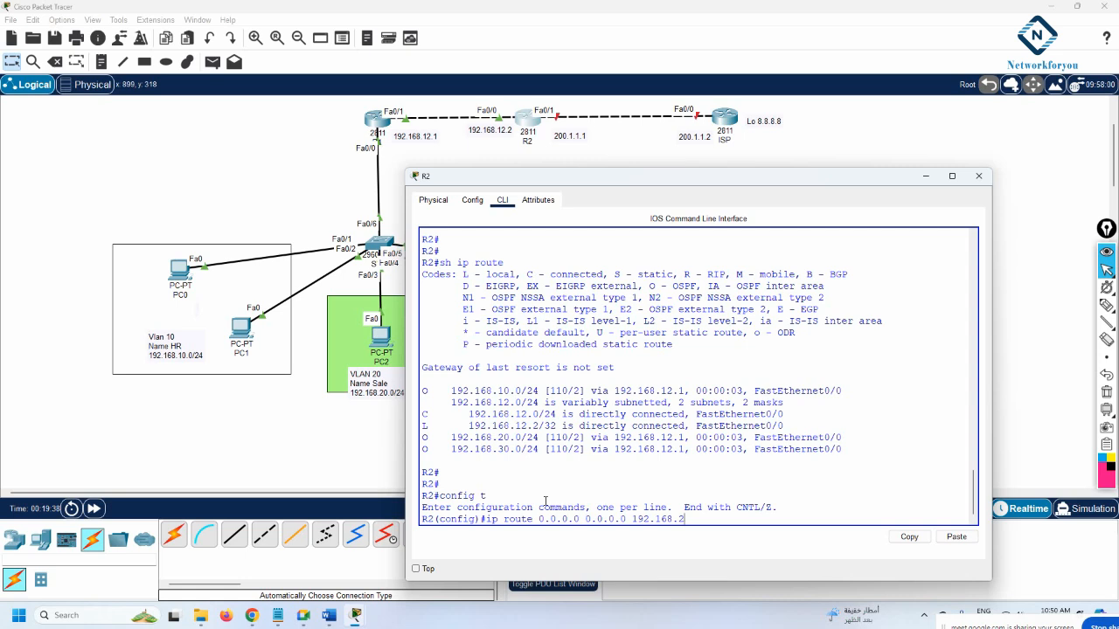
pyautogui.press('BackSpace')
pyautogui.press('BackSpace')
pyautogui.press('BackSpace')
pyautogui.press('BackSpace')
pyautogui.press('BackSpace')
pyautogui.press('BackSpace')
pyautogui.press('BackSpace')
pyautogui.press('BackSpace')
pyautogui.press('BackSpace')
pyautogui.press('BackSpace')
pyautogui.write('200.1.1.2')
pyautogui.press('Return')
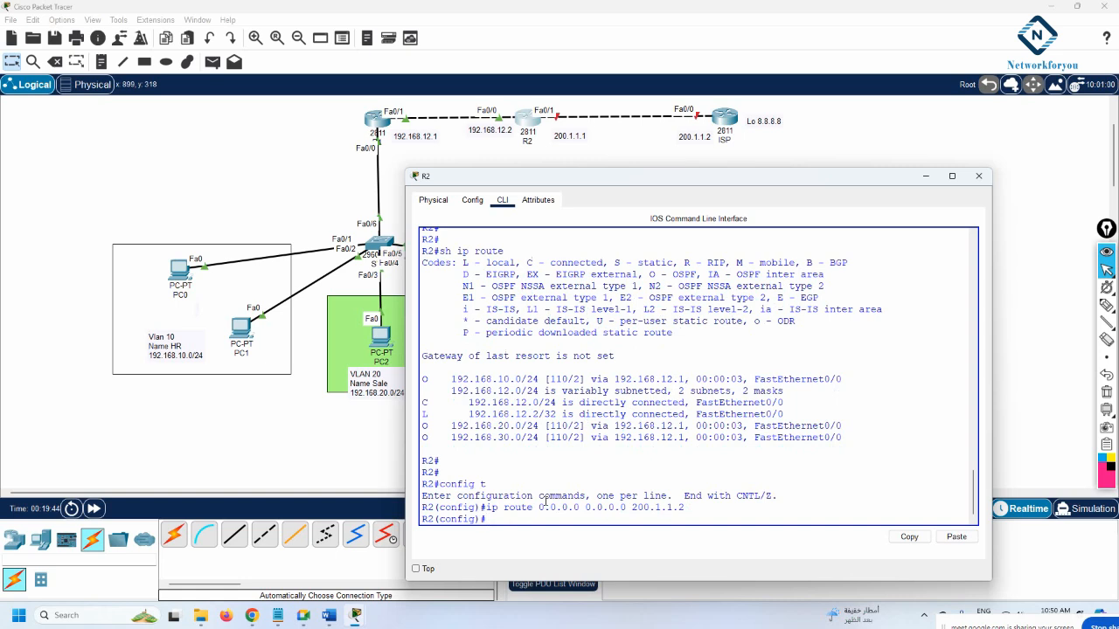
pyautogui.write('exit')
pyautogui.press('Return')
pyautogui.press('Return')
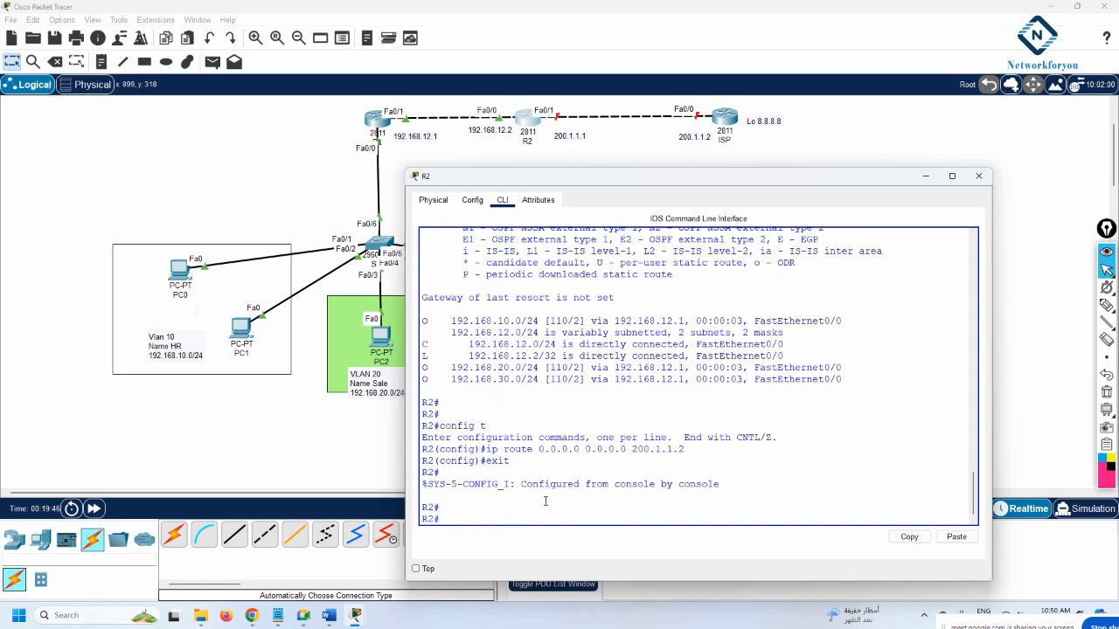
pyautogui.write('config t')
pyautogui.press('Return')
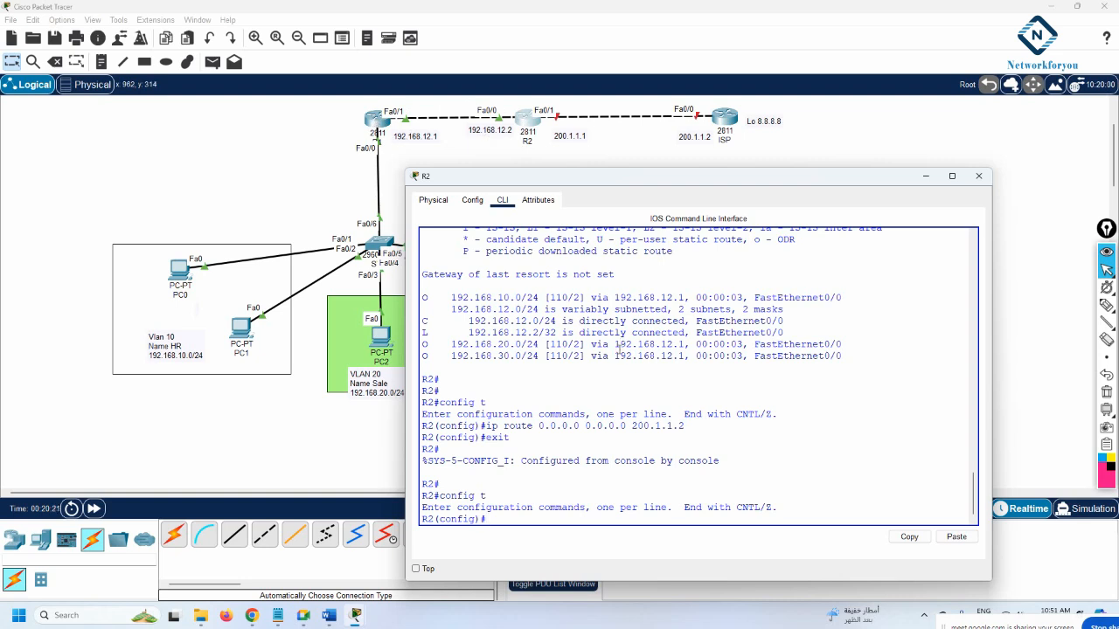
# Enter OSPF process 1 configuration on R2 with router ospf 1
pyautogui.moveTo(688, 427); pyautogui.dragTo(483, 428)
pyautogui.click(522, 480)
pyautogui.write('rotuer')
pyautogui.press('BackSpace')
pyautogui.press('BackSpace')
pyautogui.press('BackSpace')
pyautogui.press('BackSpace')
pyautogui.press('BackSpace')
pyautogui.write('oute')
pyautogui.press('Tab')
pyautogui.write('osp')
pyautogui.press('Tab')
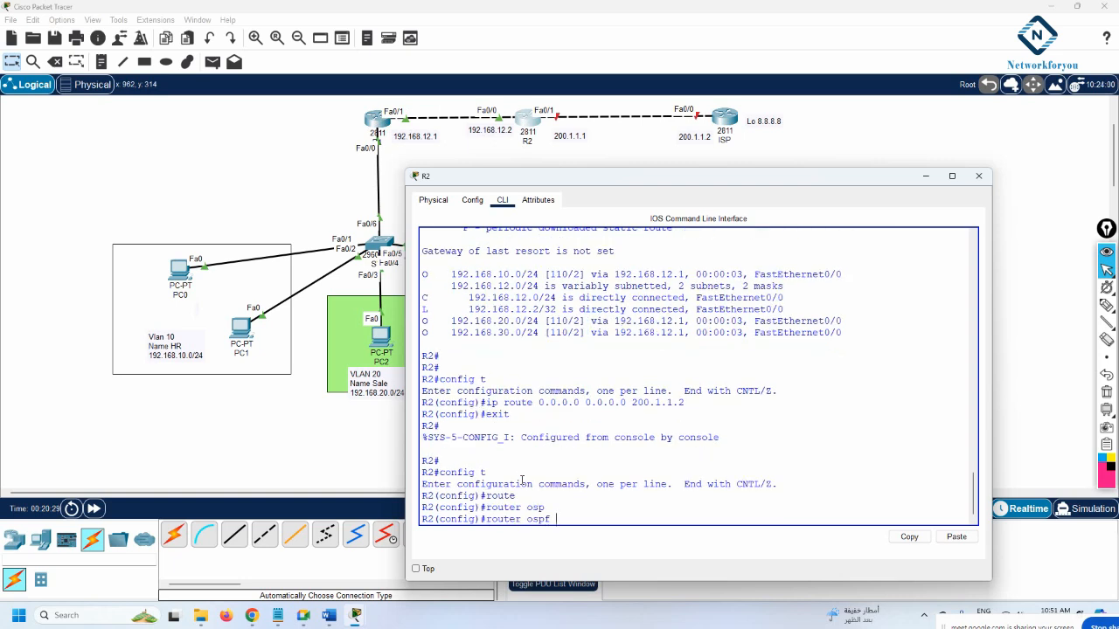
pyautogui.write('1')
pyautogui.press('Return')
# Add default-information originate so R2 advertises its default route
pyautogui.write('de')
pyautogui.press('Tab')
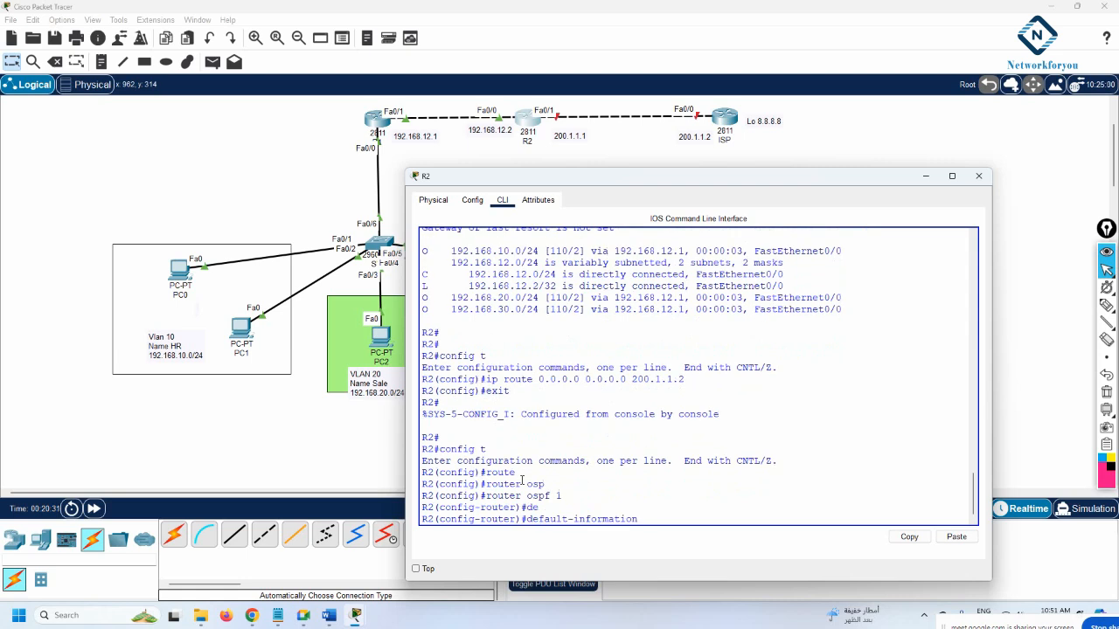
pyautogui.write('or')
pyautogui.press('Tab')
pyautogui.press('Return')
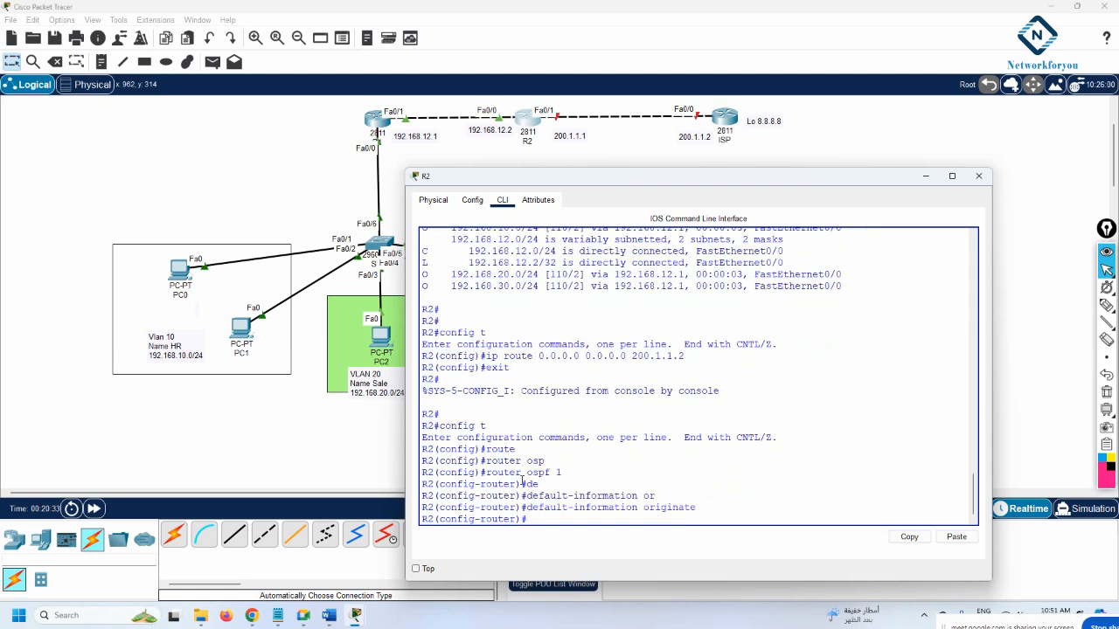
pyautogui.moveTo(686, 355); pyautogui.dragTo(779, 344)
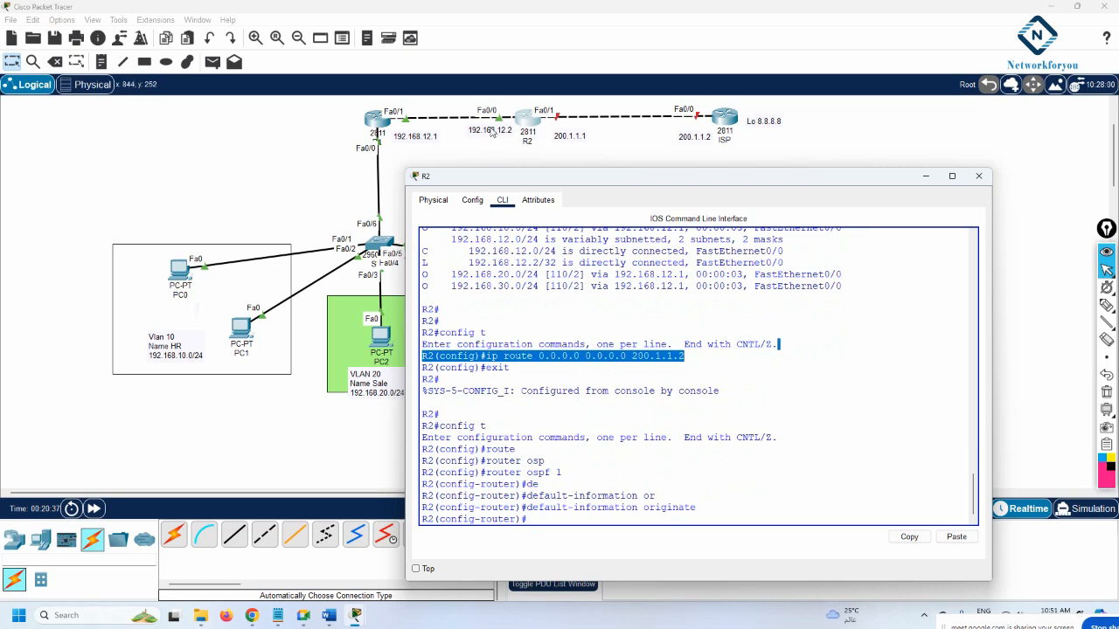
pyautogui.click(695, 380)
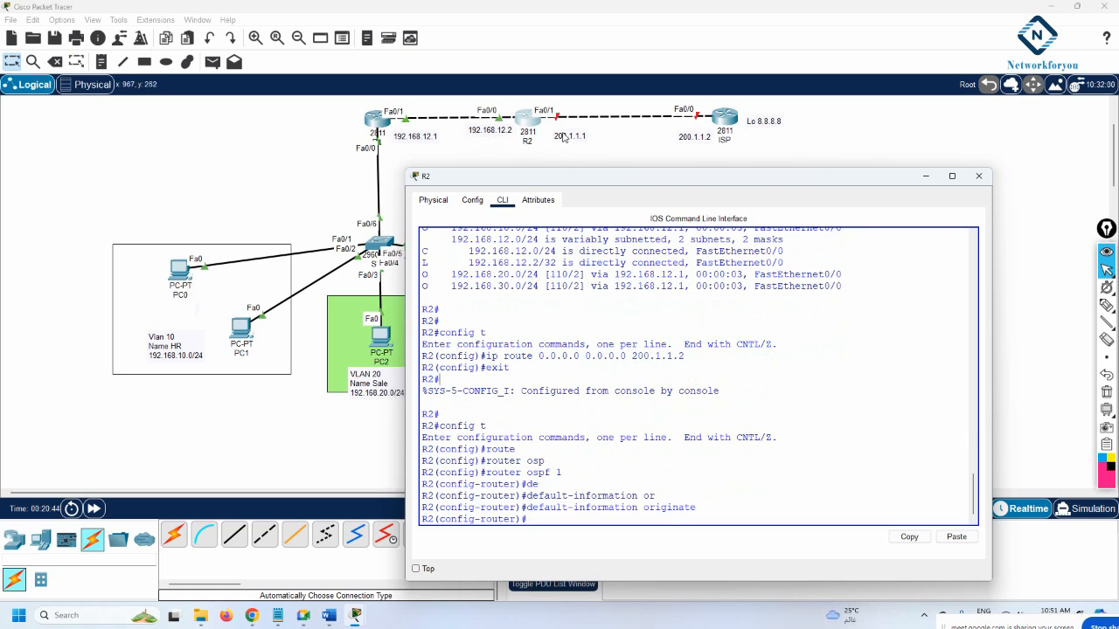
pyautogui.moveTo(684, 355); pyautogui.dragTo(486, 355)
# Save R1's running configuration with wr
pyautogui.click(377, 122)
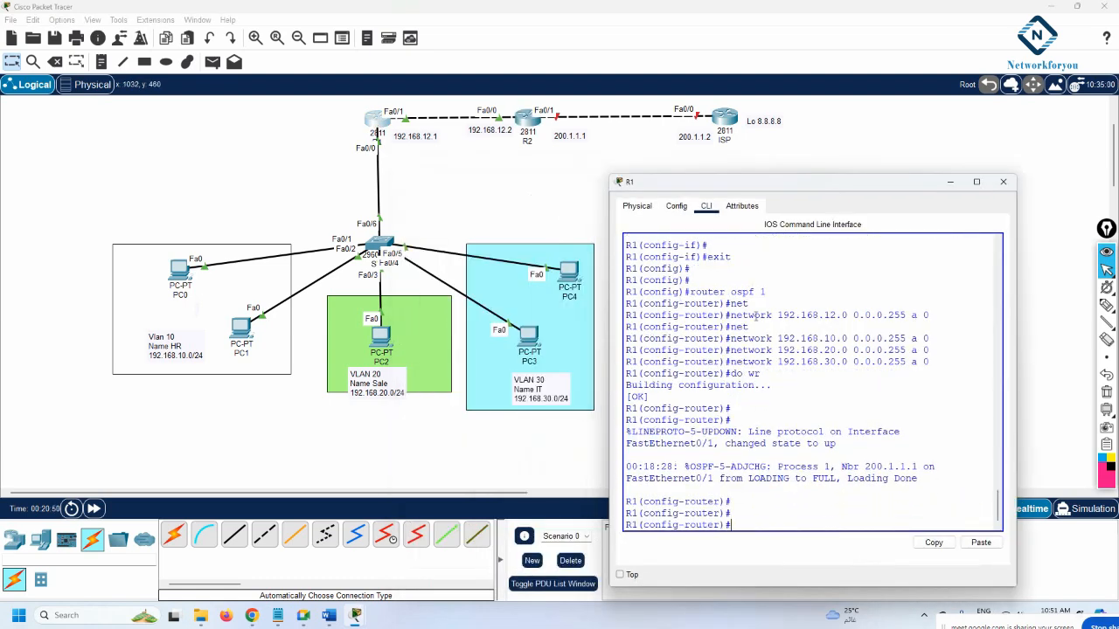
pyautogui.write('wr')
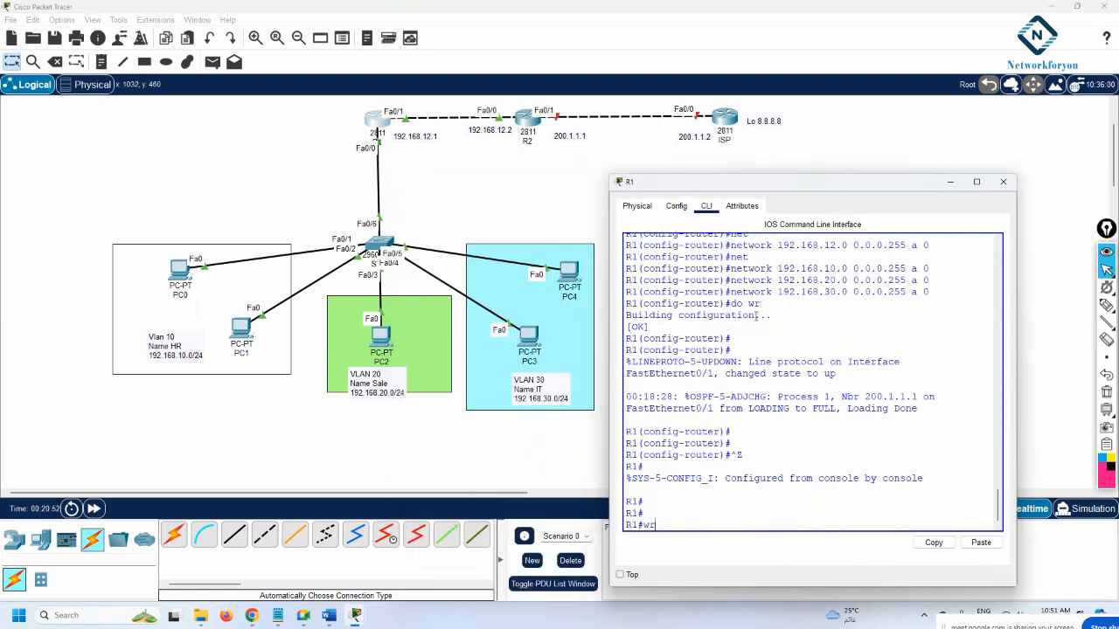
pyautogui.press('Return')
# Display R1's routing table with show ip route
pyautogui.write('sh ip rotue')
pyautogui.press('Return')
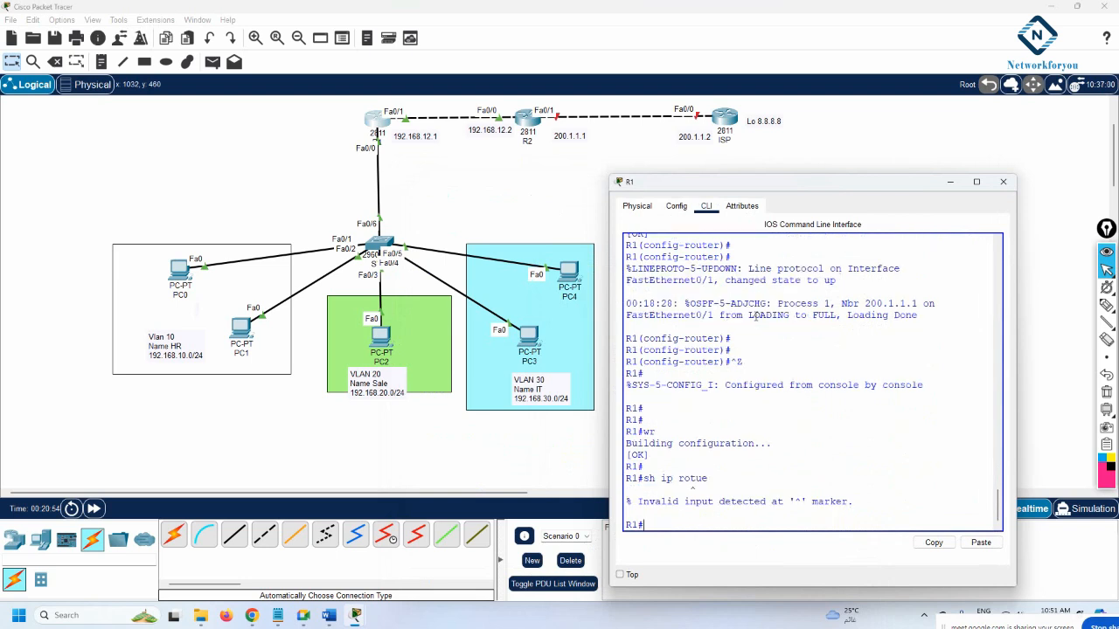
pyautogui.press('Up')
pyautogui.press('BackSpace')
pyautogui.press('BackSpace')
pyautogui.write('ute')
pyautogui.press('Return')
pyautogui.press('space')
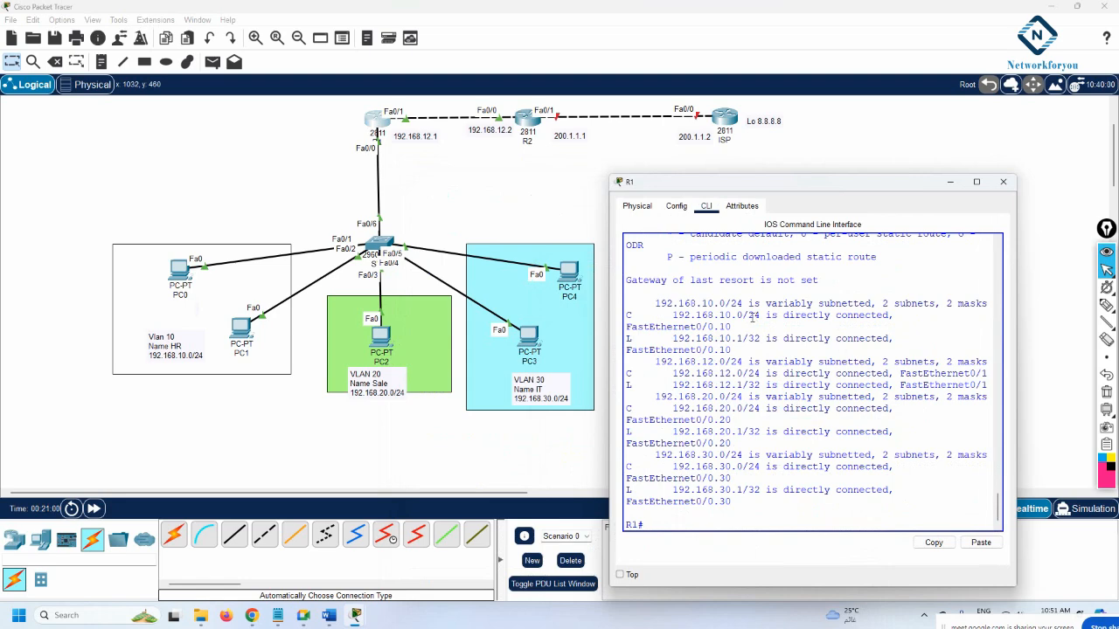
# Widen R1's window and show its full routing table again
pyautogui.moveTo(609, 347); pyautogui.dragTo(157, 337)
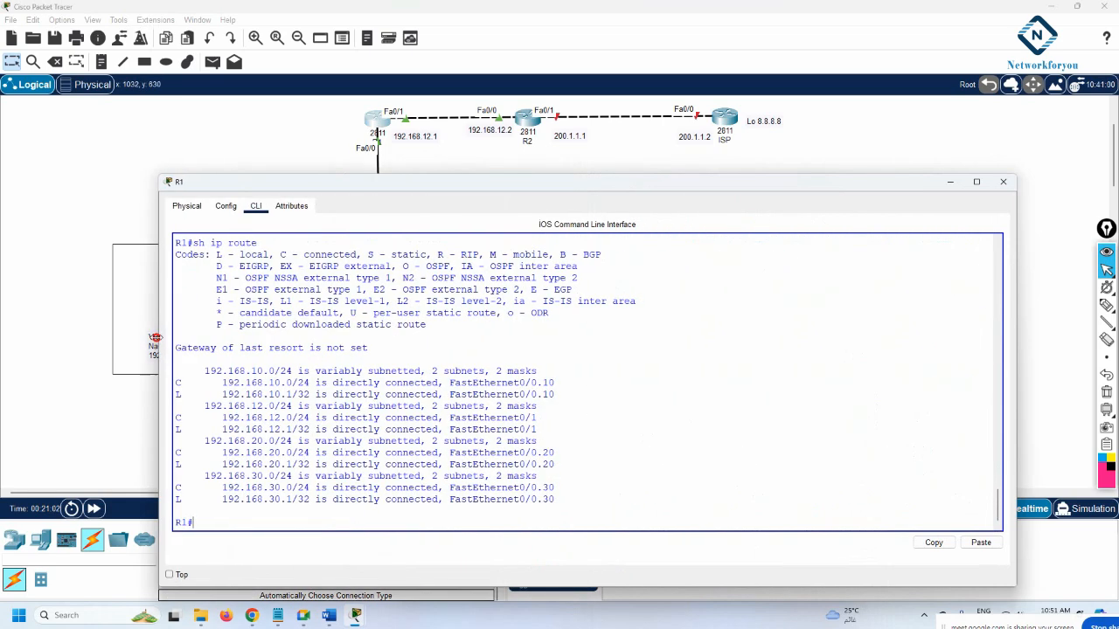
pyautogui.press('Up')
pyautogui.press('Return')
pyautogui.press('space')
pyautogui.press('Return')
pyautogui.press('Return')
pyautogui.press('Return')
pyautogui.press('Return')
pyautogui.press('Return')
pyautogui.press('Return')
pyautogui.press('Return')
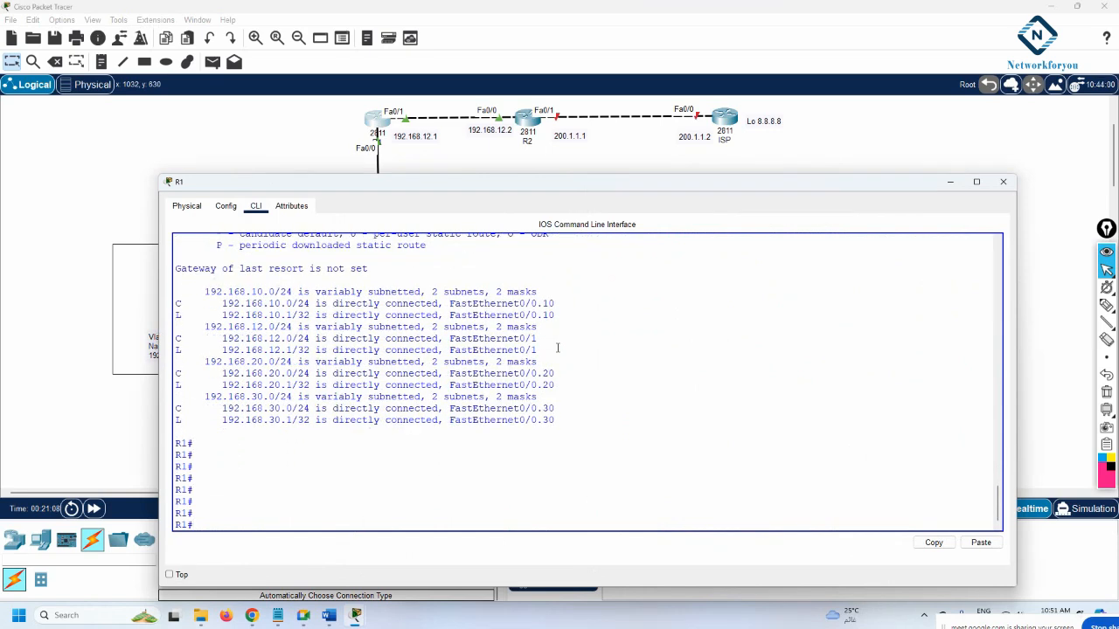
pyautogui.press('Return')
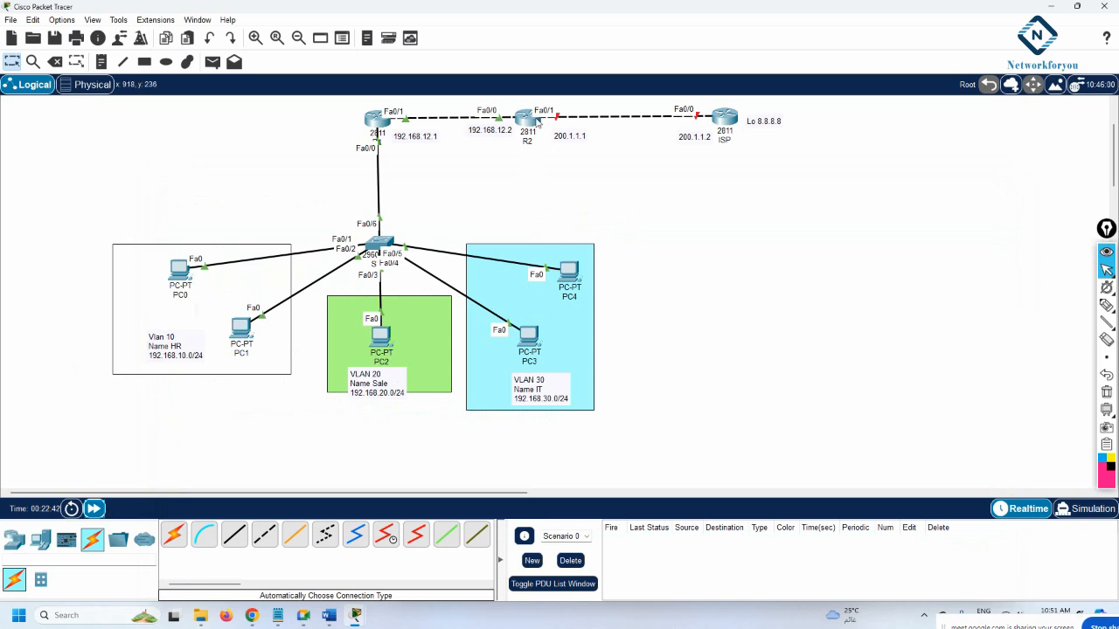
# Get the ISP router's CLI into privileged mode, declining the initial setup dialog
pyautogui.click(529, 119)
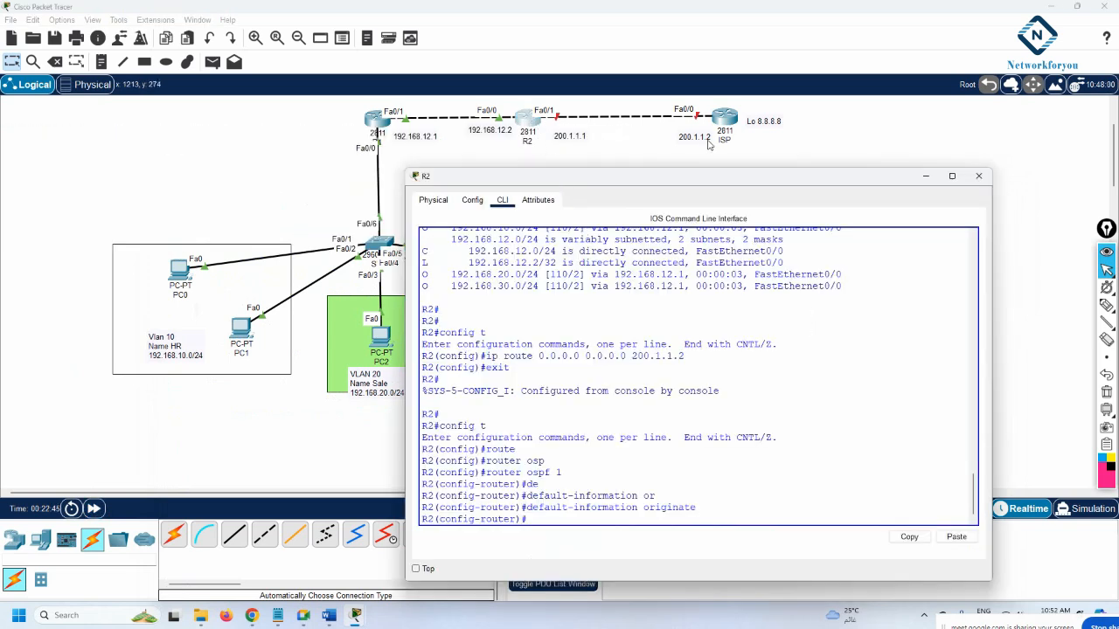
pyautogui.click(720, 118)
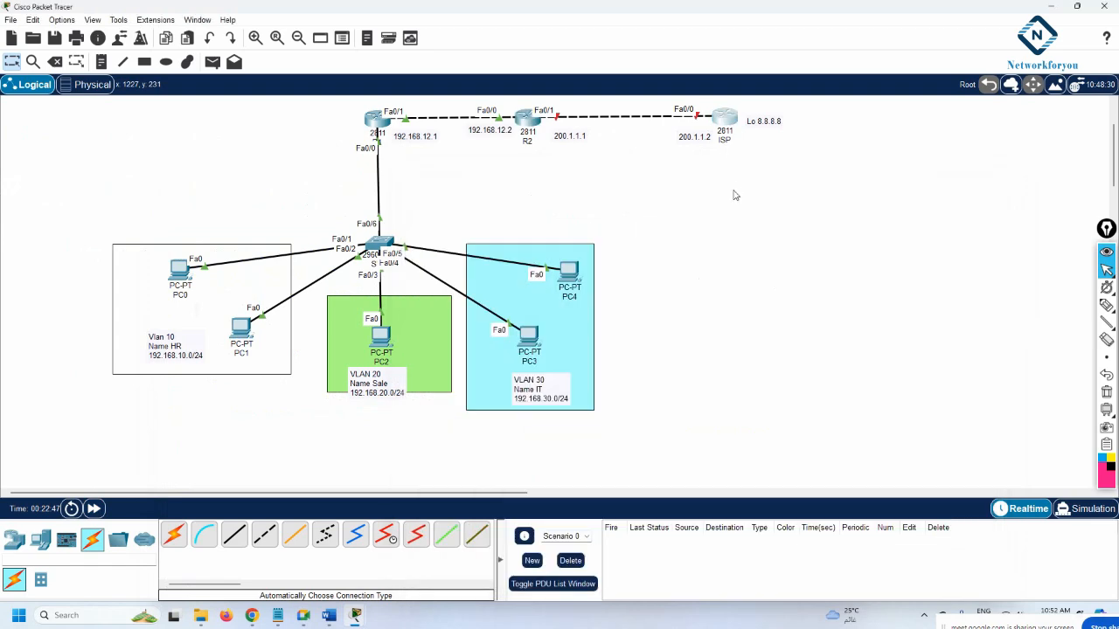
pyautogui.click(489, 157)
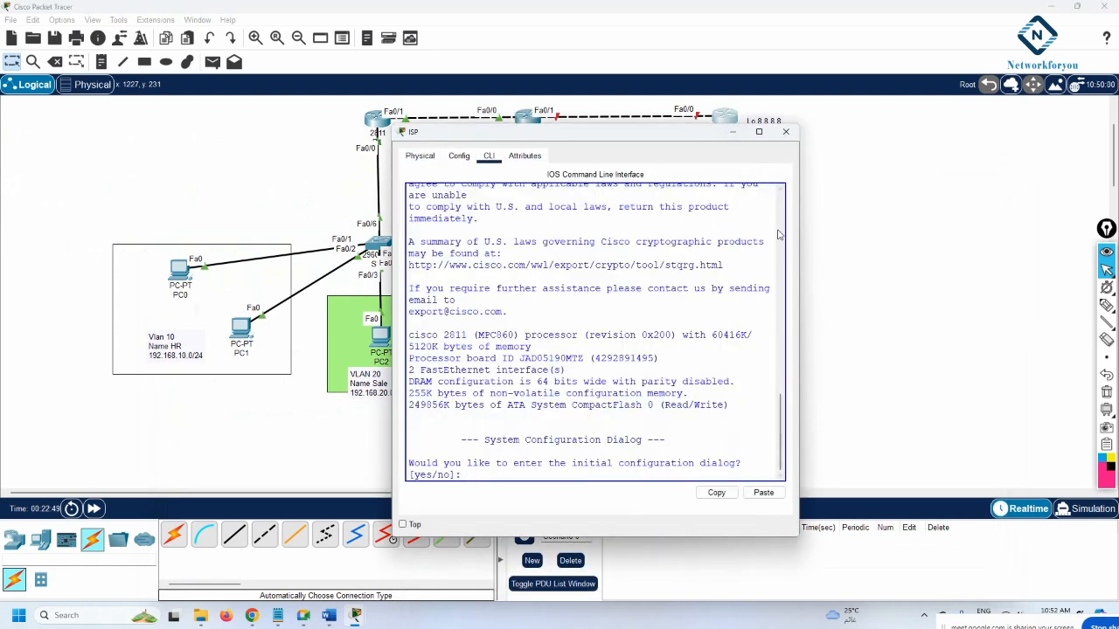
pyautogui.moveTo(798, 236); pyautogui.dragTo(1012, 245)
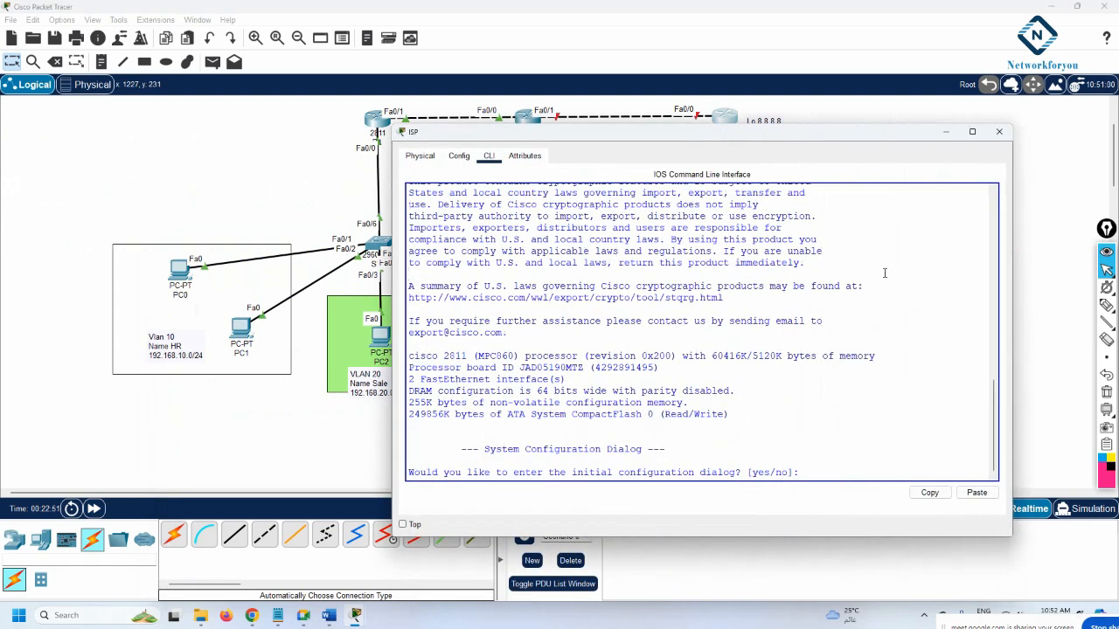
pyautogui.write('no')
pyautogui.press('Return')
pyautogui.press('Return')
pyautogui.write('en')
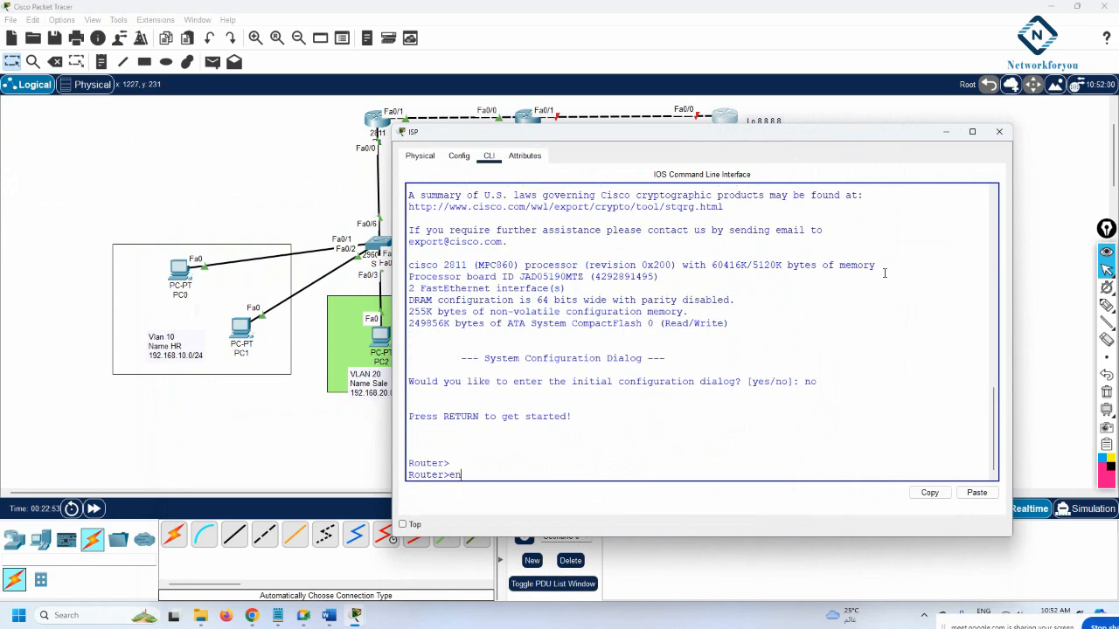
pyautogui.press('Return')
# Rename the router to ISP from global configuration mode
pyautogui.write('config t')
pyautogui.press('Return')
pyautogui.write('host')
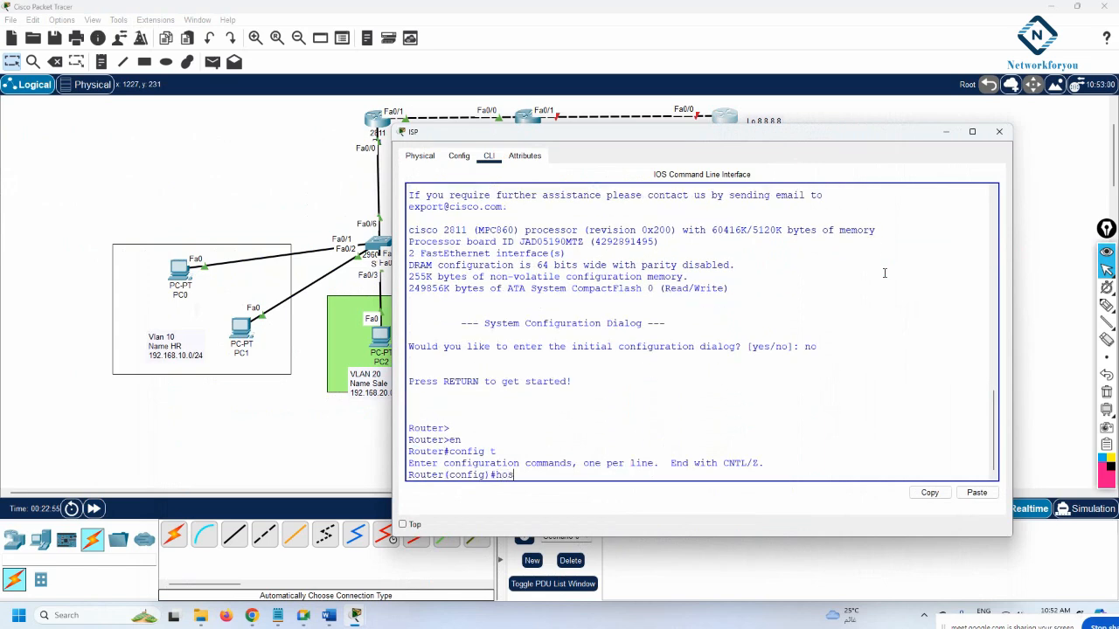
pyautogui.press('Tab')
pyautogui.write('ISP')
pyautogui.press('Return')
pyautogui.press('Return')
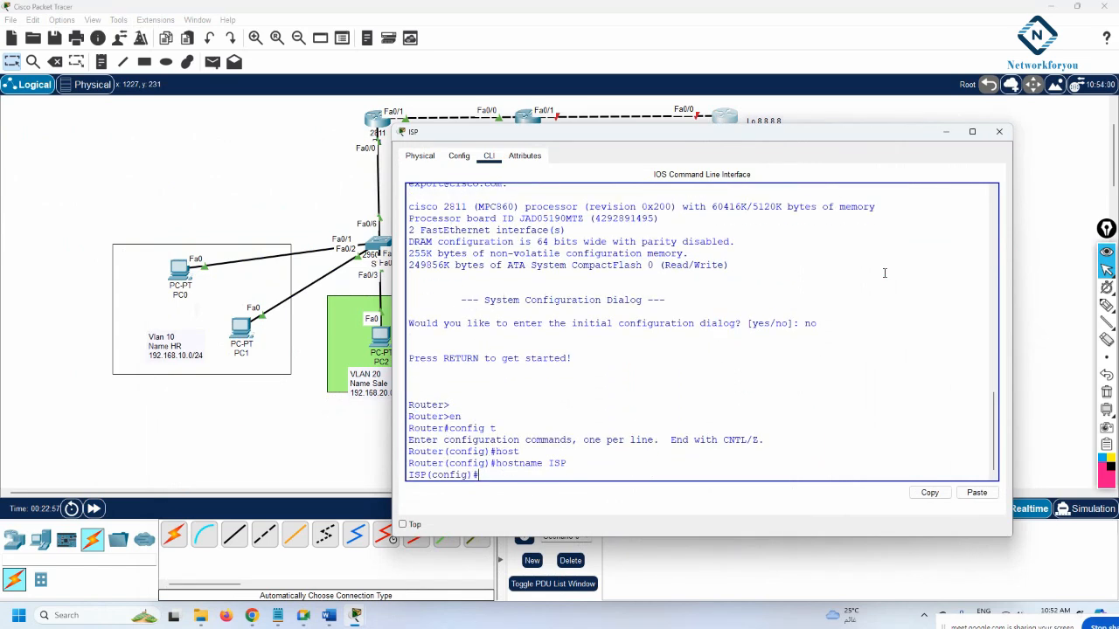
# Give FastEthernet0/0 address 200.1.1.2 255.255.255.0 and bring it up
pyautogui.write('int f0')
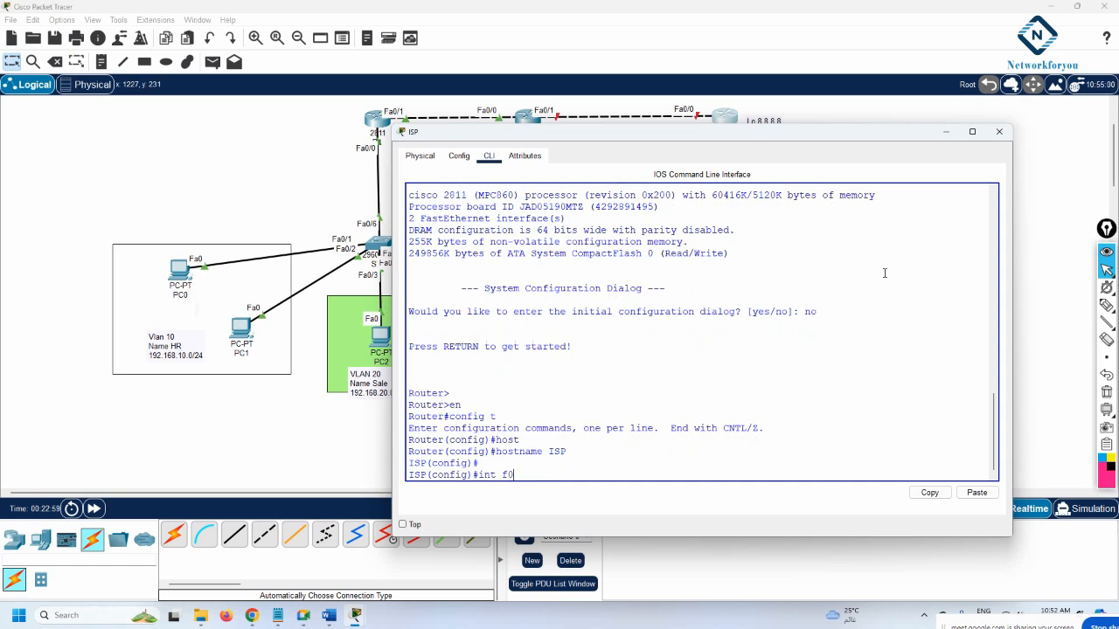
pyautogui.write('/0')
pyautogui.press('Return')
pyautogui.write('ip')
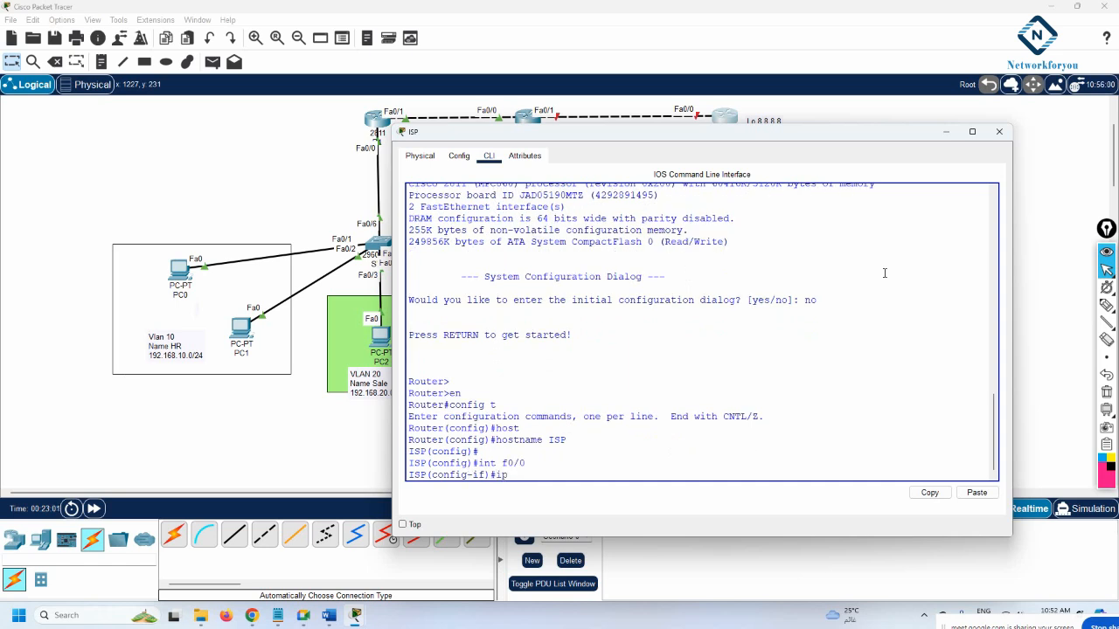
pyautogui.write(' add 200.1.1.2 255.255.255.0')
pyautogui.press('Return')
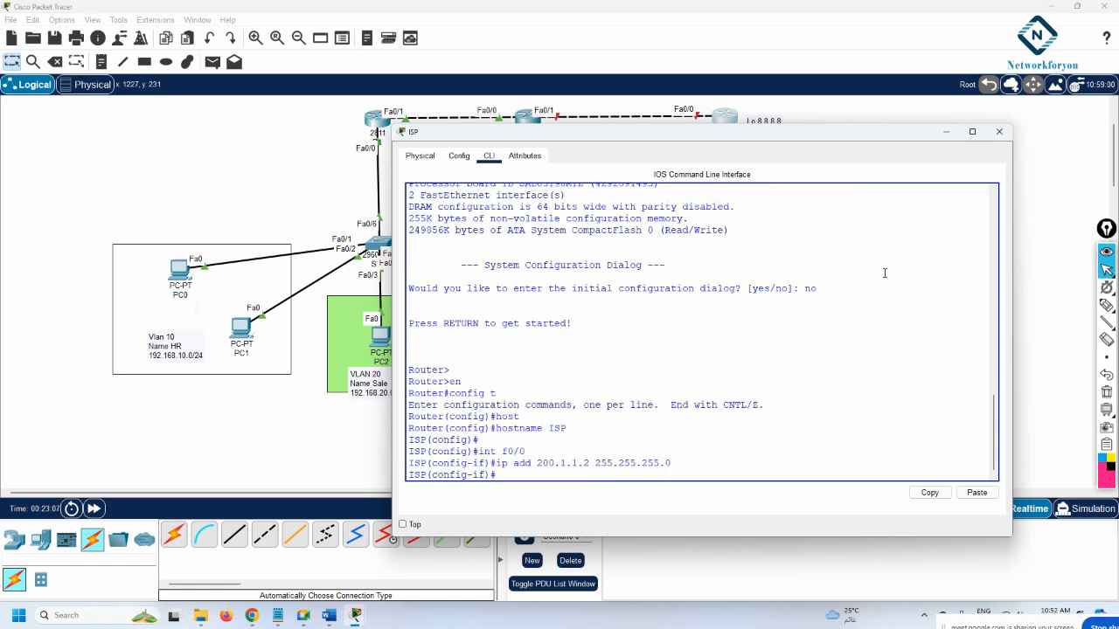
pyautogui.write('no sh')
pyautogui.press('Return')
# Create Loopback0 with 8.8.8.8 255.0.0.0, exit to privileged mode and save with wr
pyautogui.press('Return')
pyautogui.press('Return')
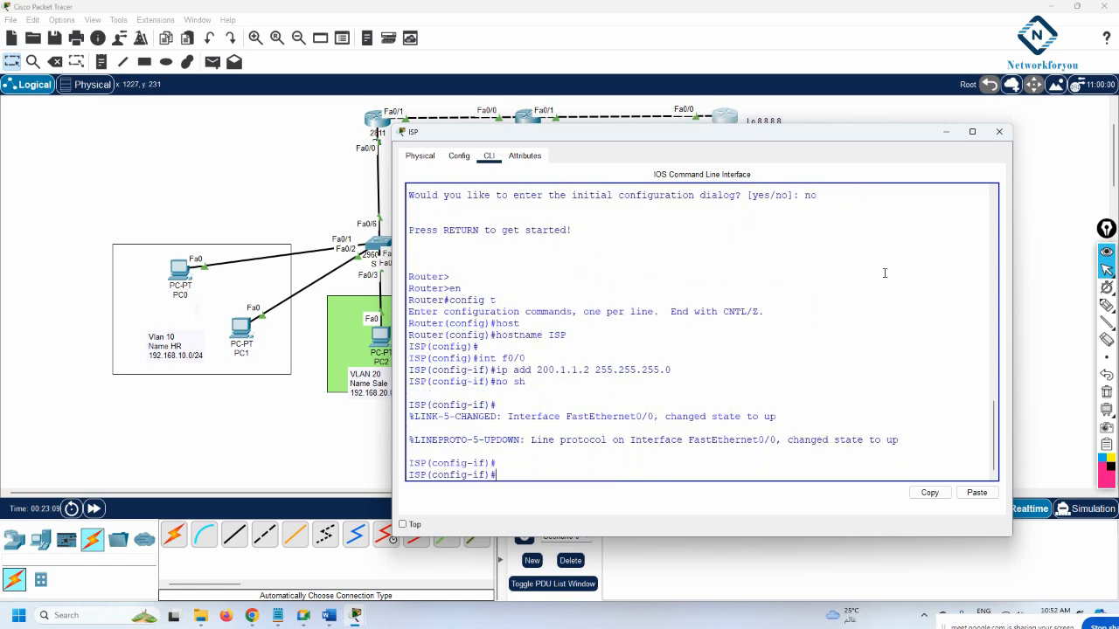
pyautogui.write('int lo 0')
pyautogui.press('Return')
pyautogui.press('Return')
pyautogui.write('i')
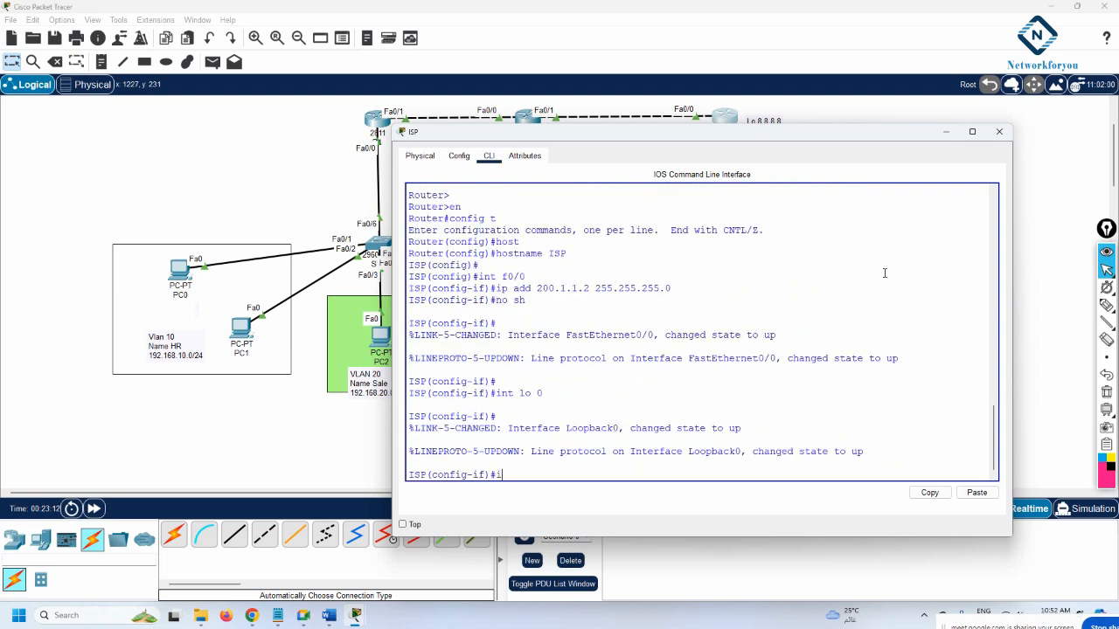
pyautogui.write('p add 8.8.8.8 255.0.0.0')
pyautogui.press('Return')
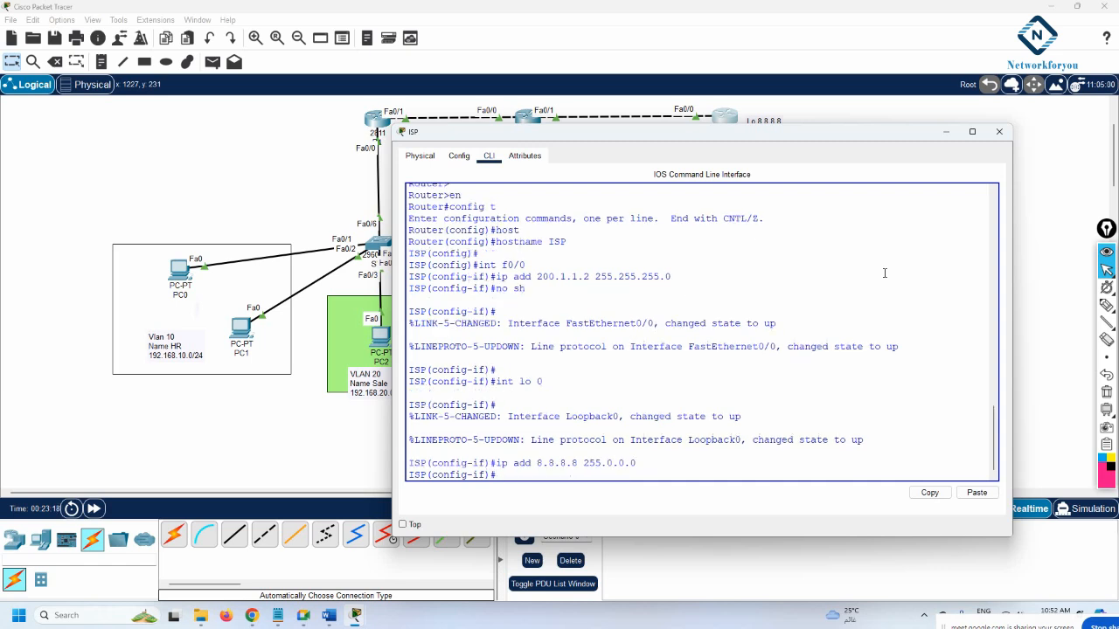
pyautogui.write('exit')
pyautogui.press('Return')
pyautogui.press('Return')
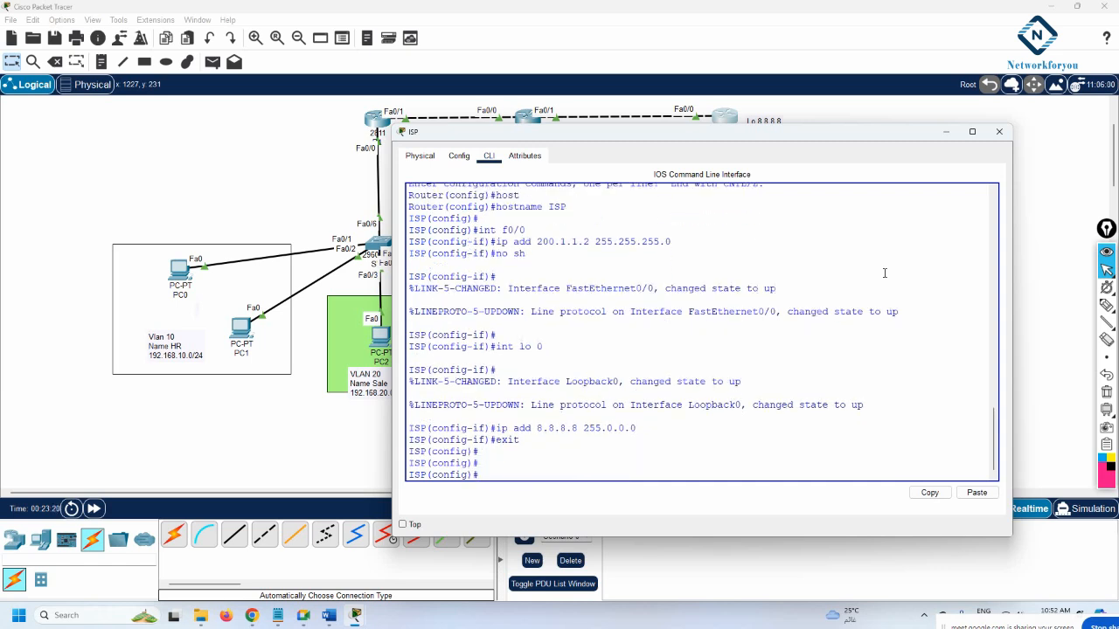
pyautogui.write('exit')
pyautogui.press('Return')
pyautogui.press('Return')
pyautogui.write('wr')
pyautogui.press('Return')
pyautogui.press('Return')
pyautogui.press('Return')
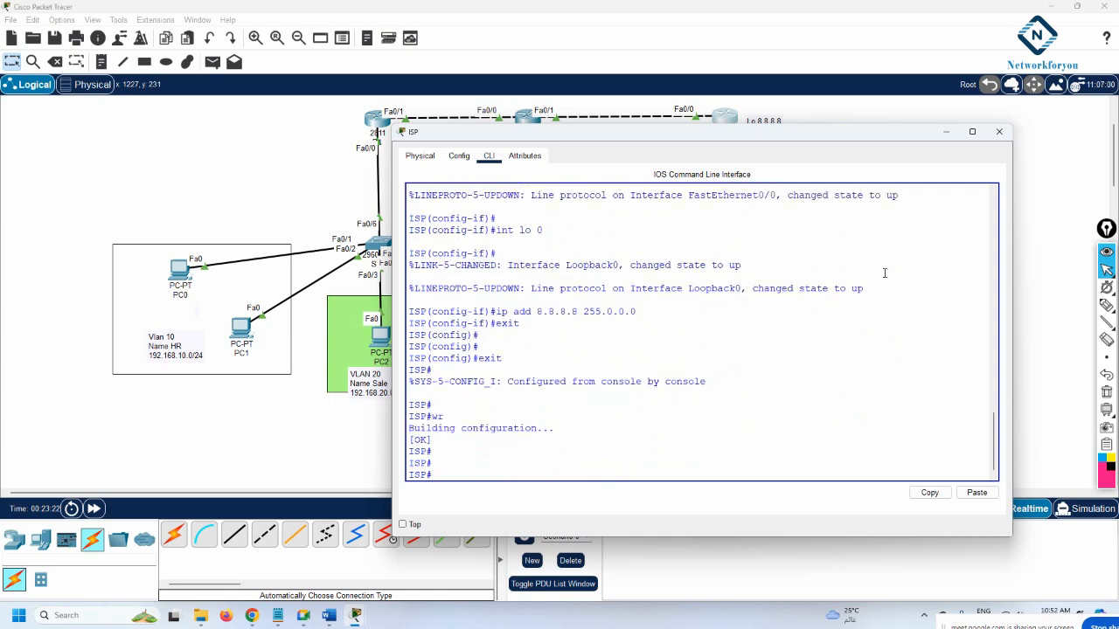
# Check R1's routing table shows an O*E2 default route via 192.168.12.2
pyautogui.click(945, 131)
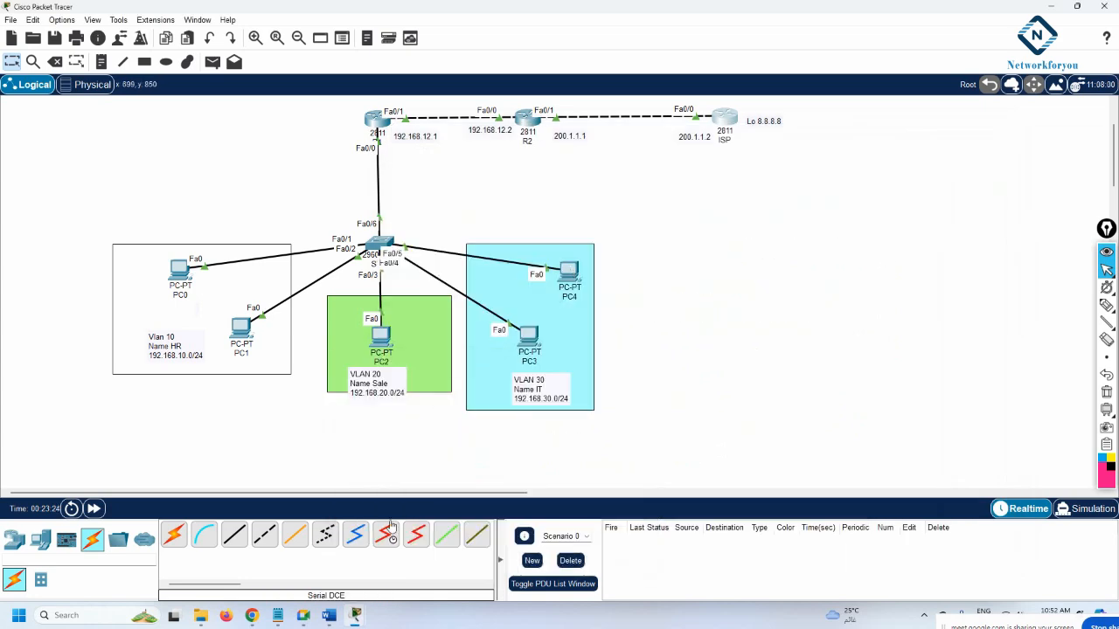
pyautogui.click(372, 125)
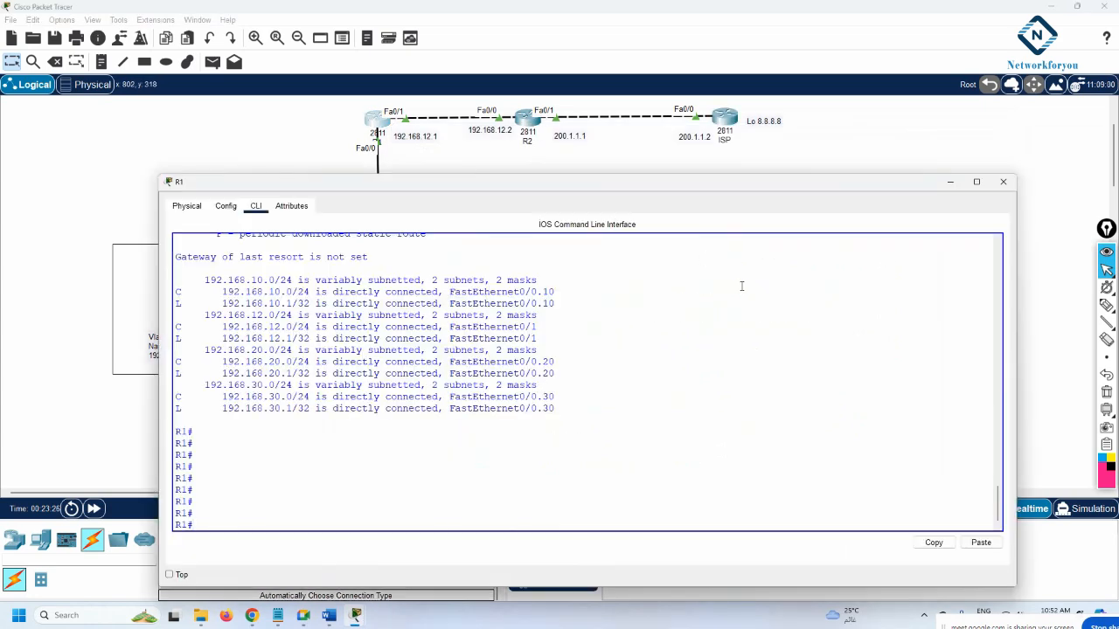
pyautogui.write('sh ip route')
pyautogui.press('Return')
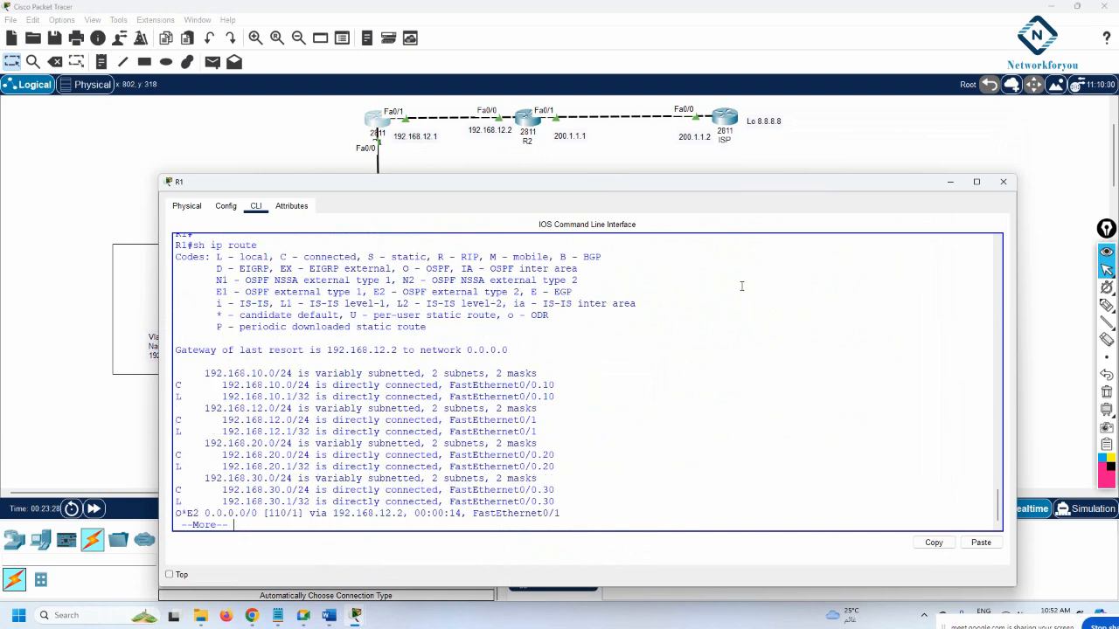
pyautogui.press('Return')
pyautogui.press('Return')
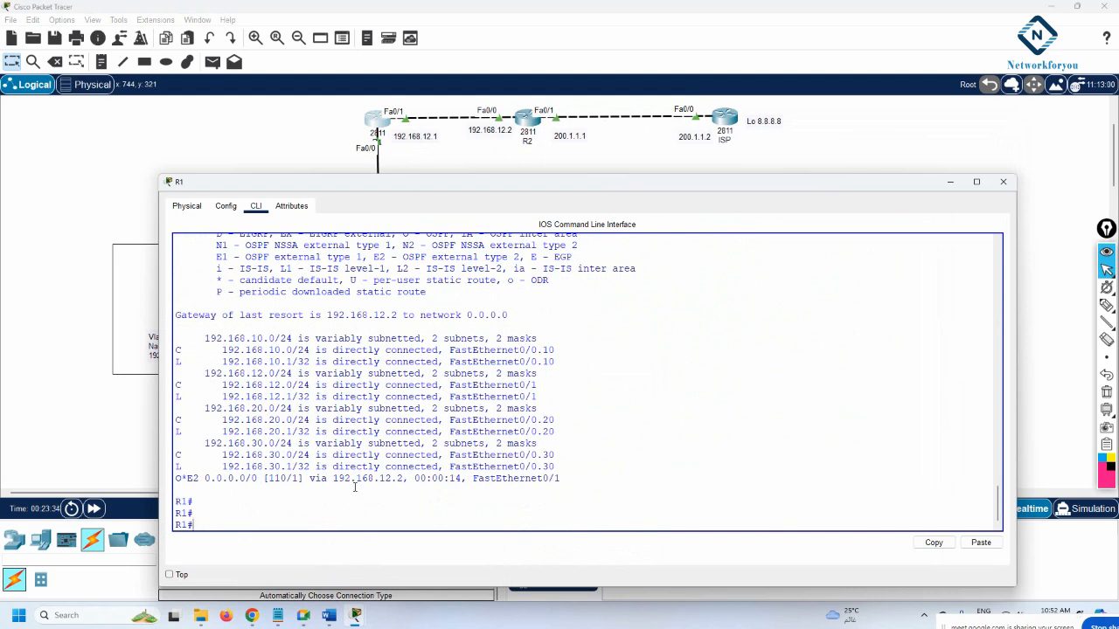
pyautogui.moveTo(403, 476); pyautogui.dragTo(333, 478)
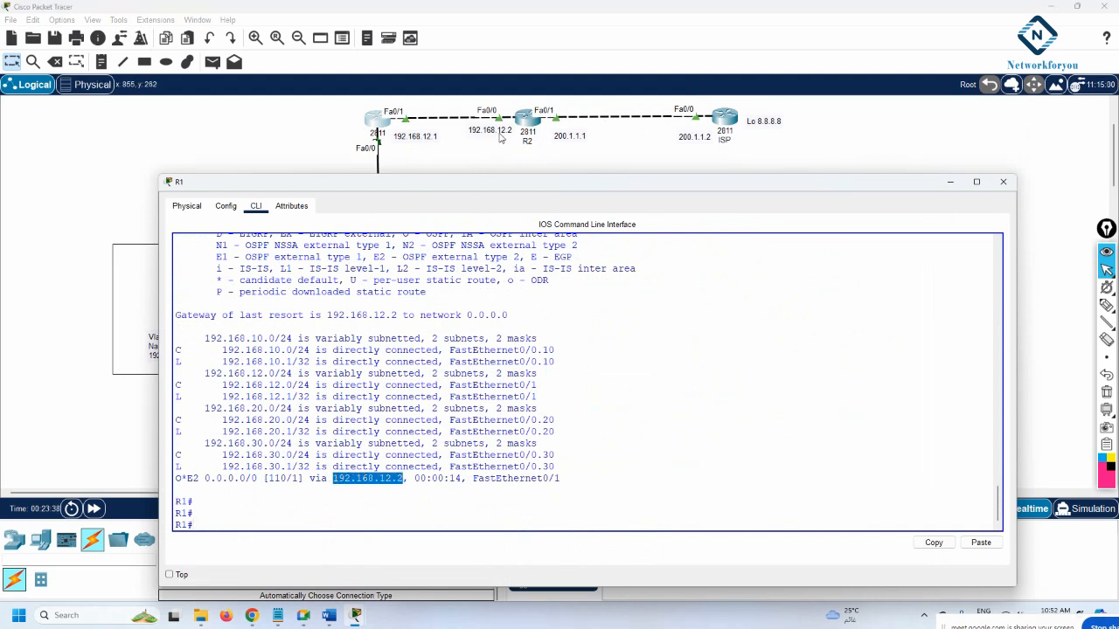
pyautogui.click(1005, 183)
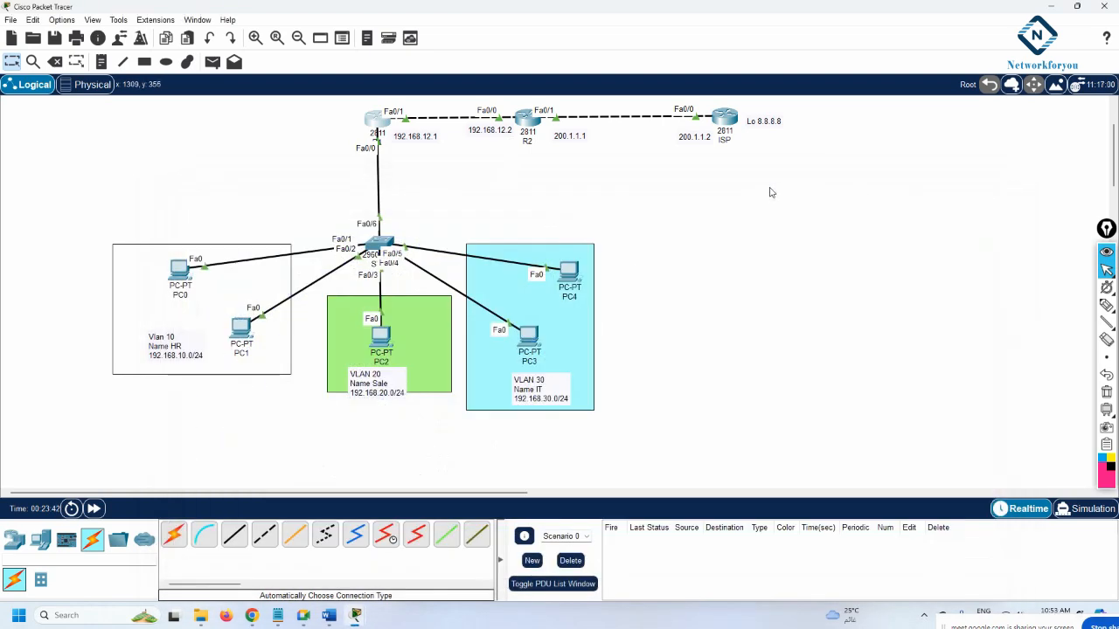
# Leave OSPF router configuration mode on R2, back to global configuration
pyautogui.click(527, 119)
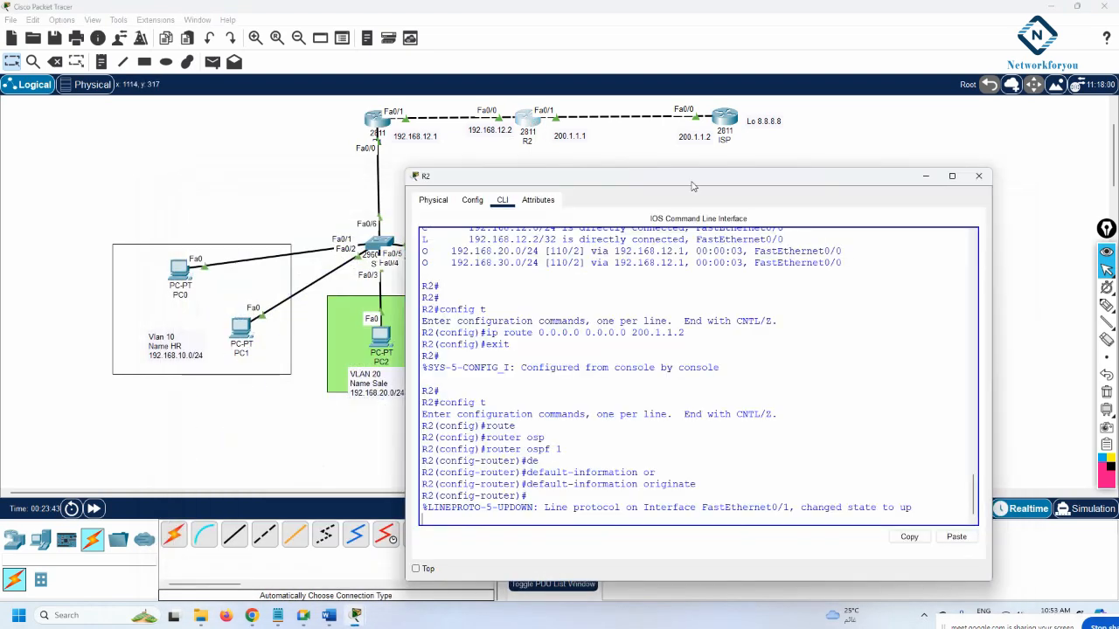
pyautogui.moveTo(657, 149); pyautogui.dragTo(882, 141)
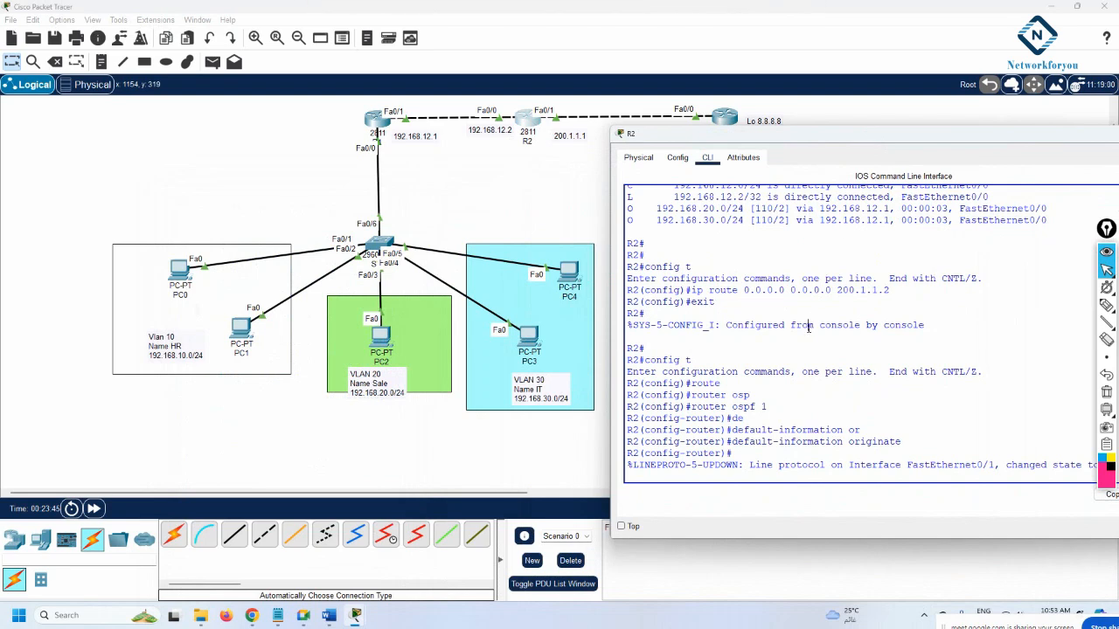
pyautogui.press('Return')
pyautogui.press('Return')
pyautogui.press('Return')
pyautogui.write('exit')
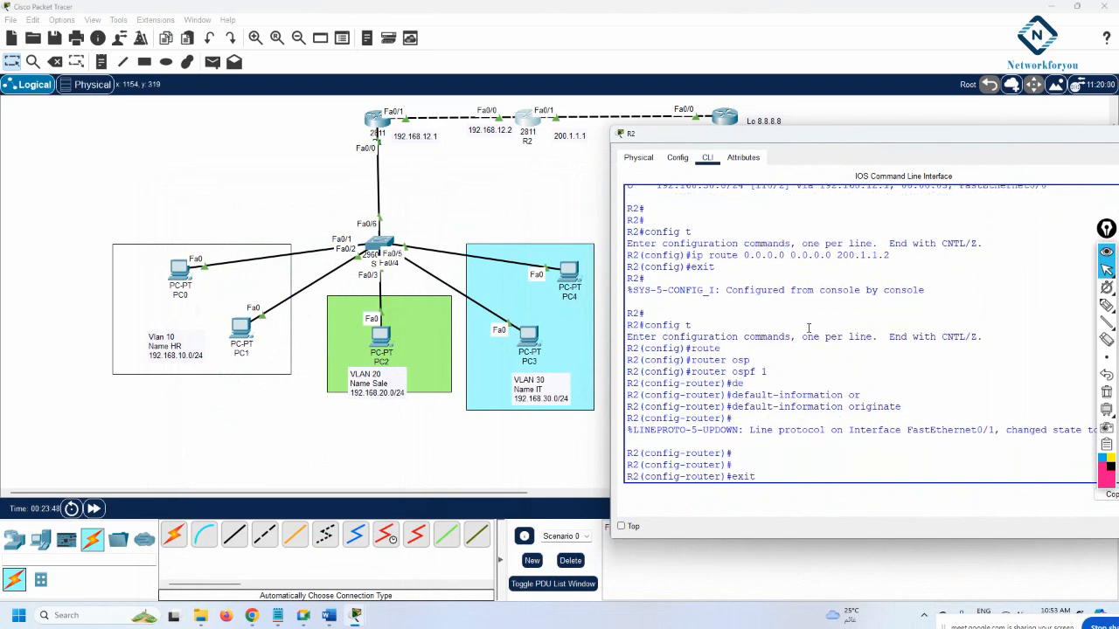
pyautogui.press('Return')
# Try ip access-list 1 192.168.10.0 0.0.0.255 twice, both rejected as invalid input
pyautogui.write('ip acc')
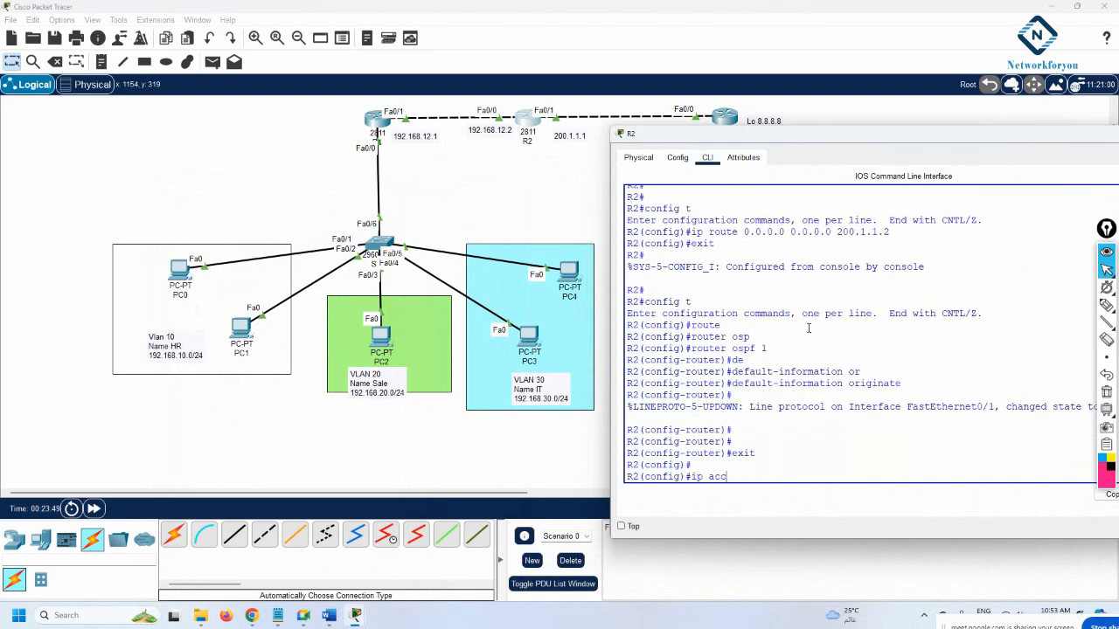
pyautogui.press('Tab')
pyautogui.write('1')
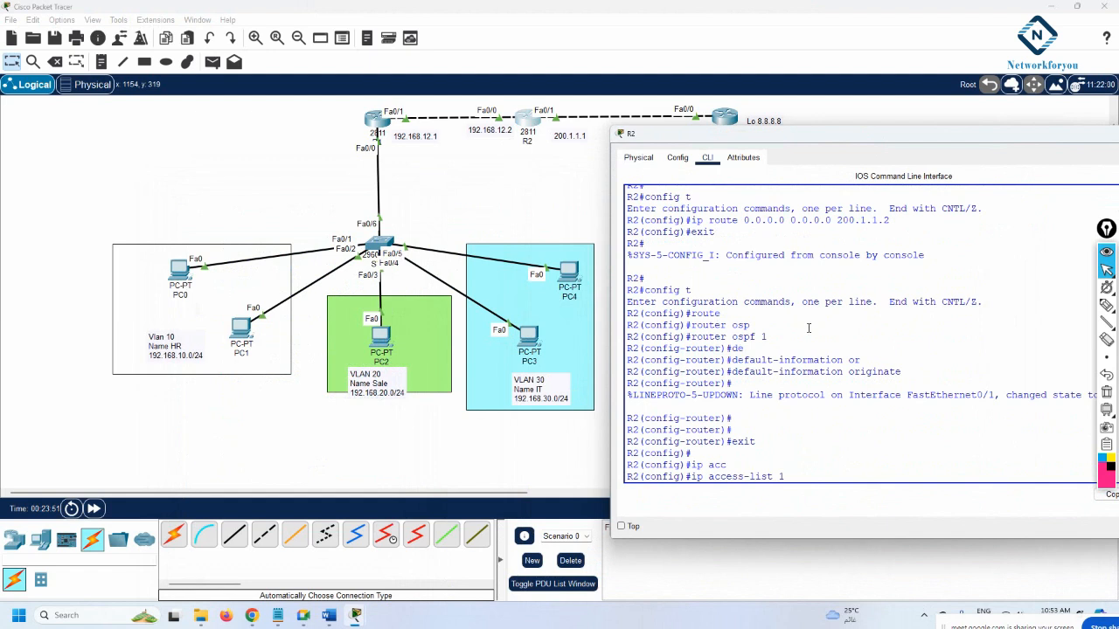
pyautogui.write(' 192.168.10.0 0.0.0.255')
pyautogui.press('Return')
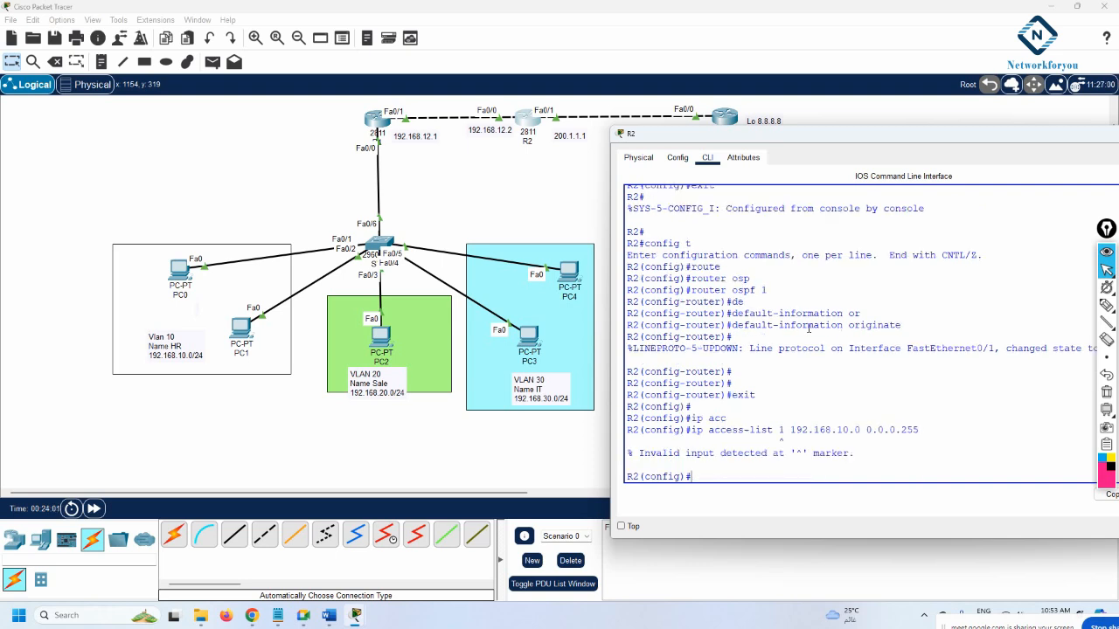
pyautogui.press('Up')
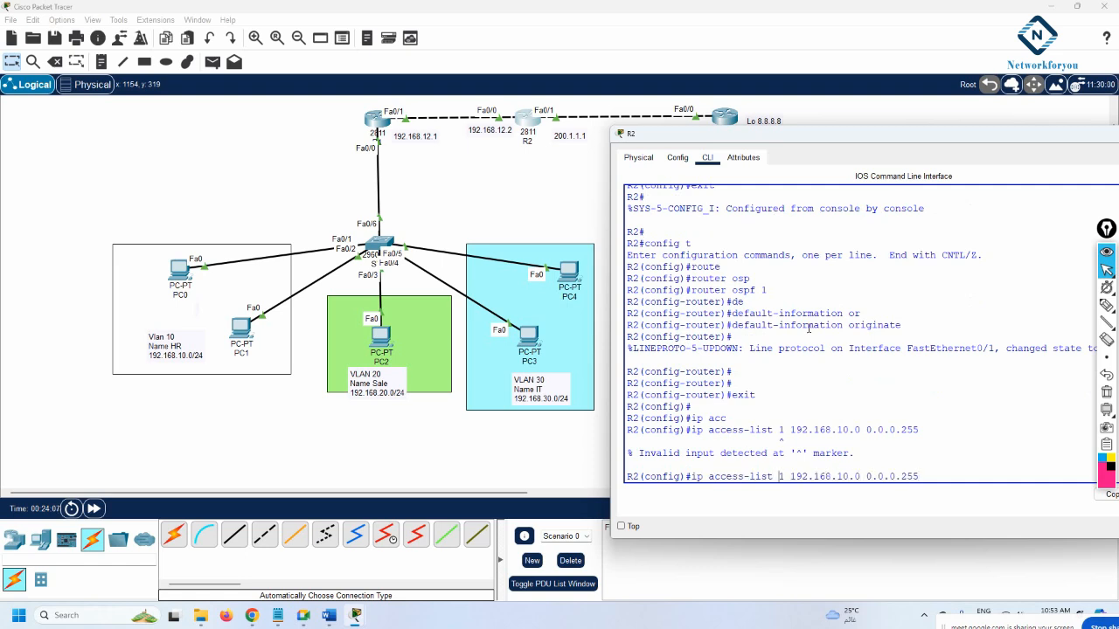
pyautogui.press('BackSpace')
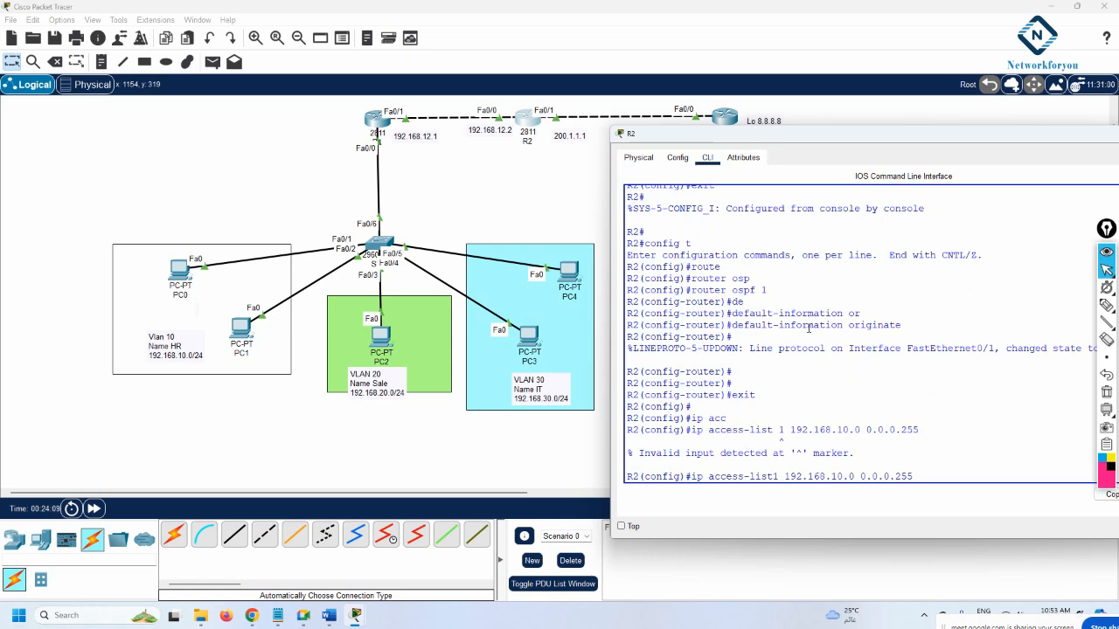
pyautogui.press('Return')
pyautogui.press('Up')
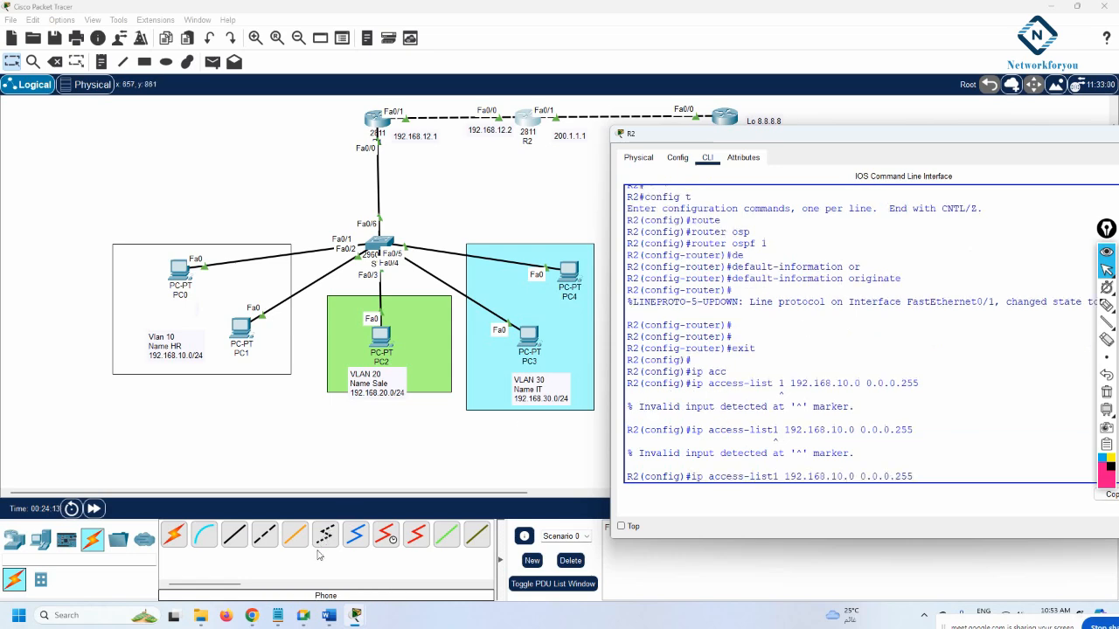
pyautogui.click(277, 615)
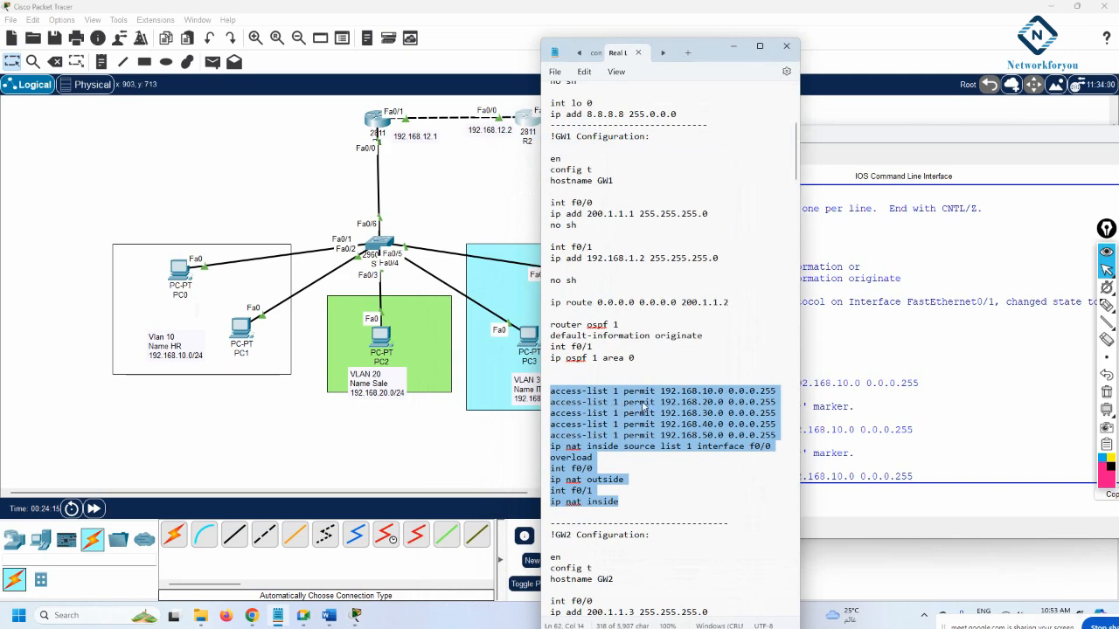
# Use ? help to see ip access-list takes standard or extended, standard numbers 1–99
pyautogui.click(835, 424)
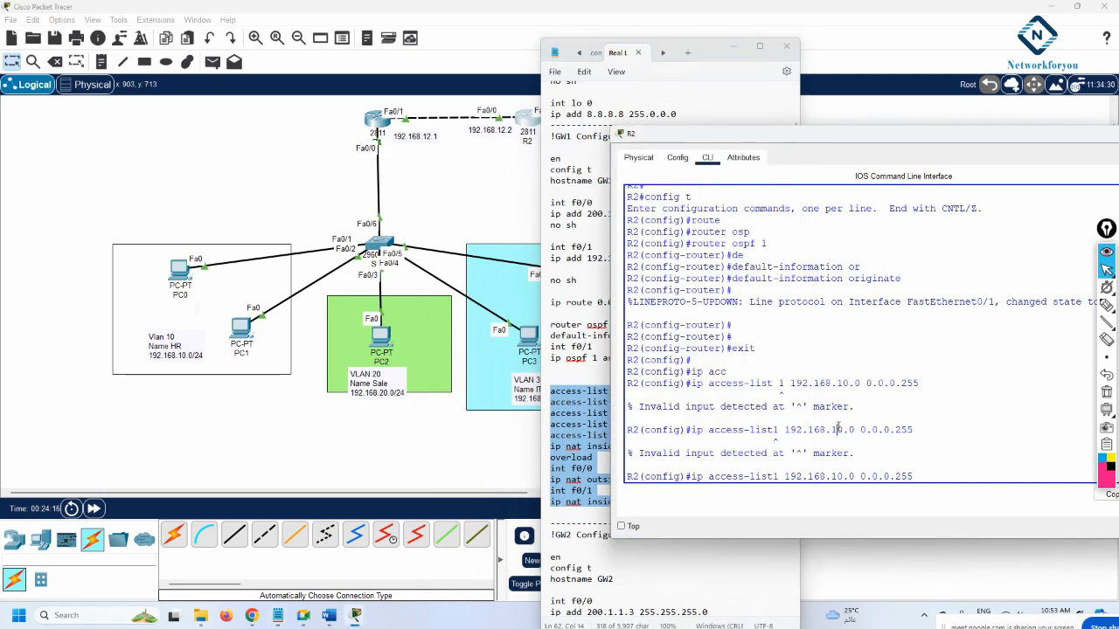
pyautogui.click(733, 46)
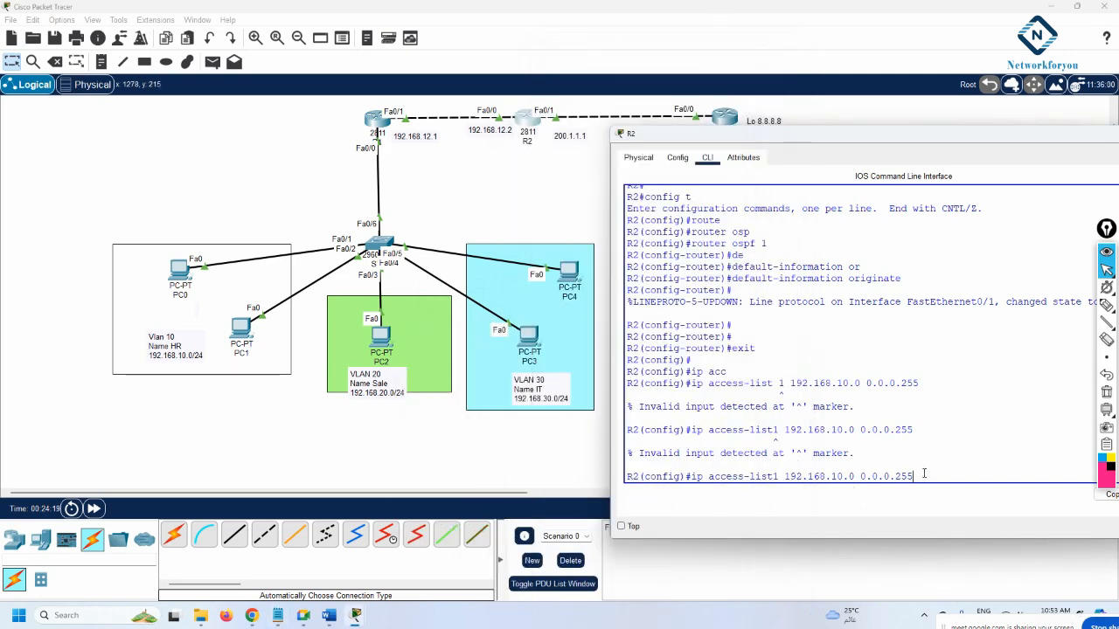
pyautogui.press('BackSpace')
pyautogui.press('BackSpace')
pyautogui.press('BackSpace')
pyautogui.press('BackSpace')
pyautogui.press('BackSpace')
pyautogui.press('BackSpace')
pyautogui.press('BackSpace')
pyautogui.press('BackSpace')
pyautogui.press('BackSpace')
pyautogui.press('BackSpace')
pyautogui.press('BackSpace')
pyautogui.press('BackSpace')
pyautogui.press('BackSpace')
pyautogui.press('BackSpace')
pyautogui.press('BackSpace')
pyautogui.press('BackSpace')
pyautogui.press('BackSpace')
pyautogui.press('BackSpace')
pyautogui.press('BackSpace')
pyautogui.press('BackSpace')
pyautogui.press('BackSpace')
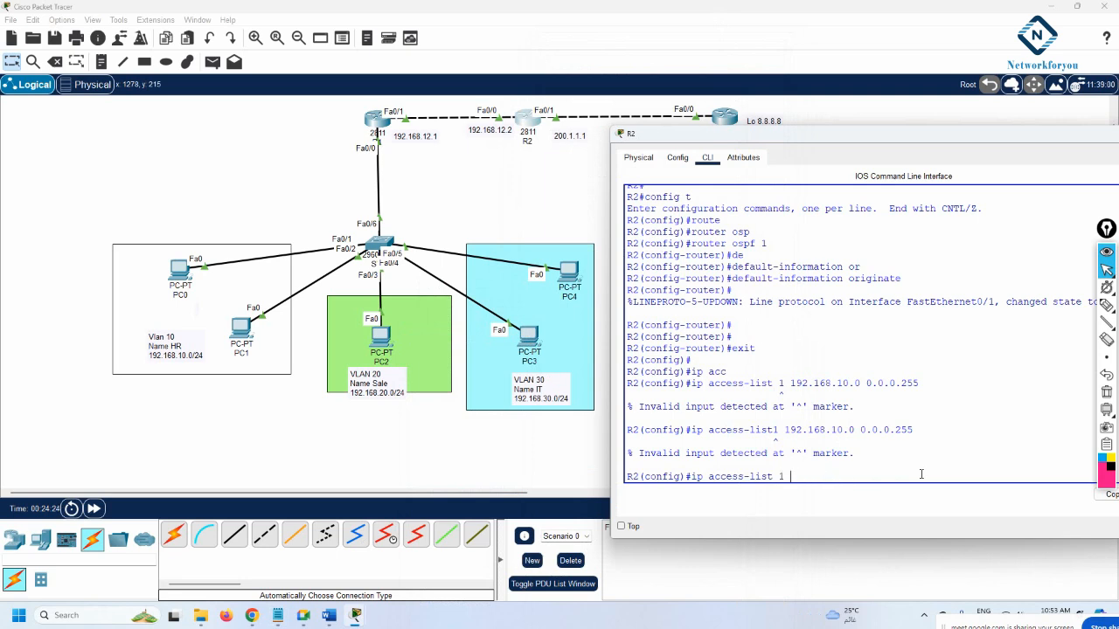
pyautogui.write('?')
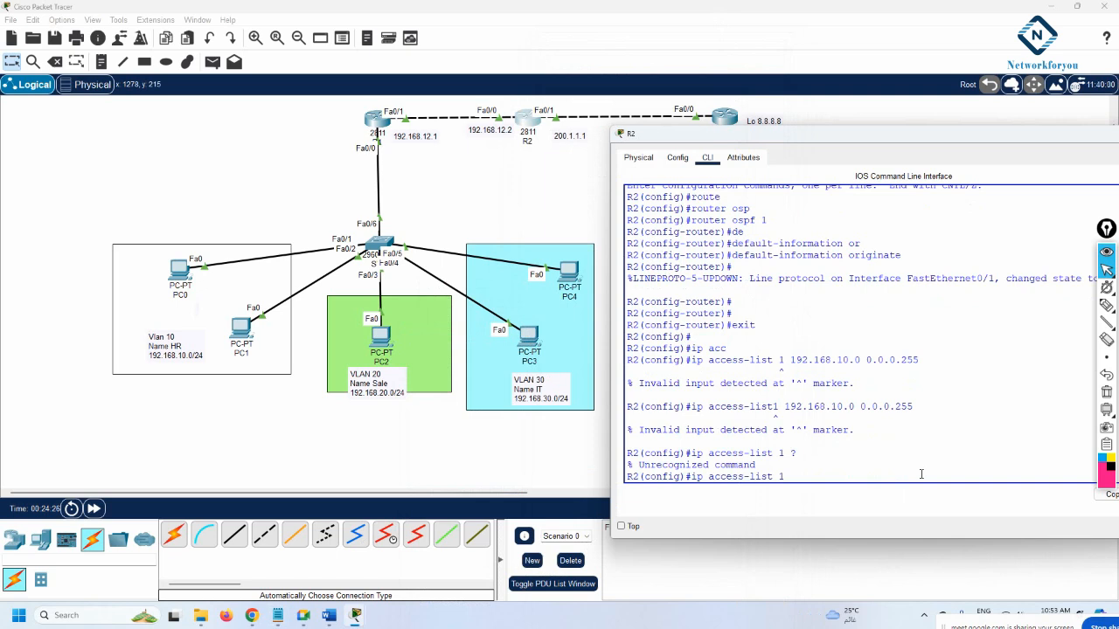
pyautogui.press('BackSpace')
pyautogui.press('BackSpace')
pyautogui.press('BackSpace')
pyautogui.press('BackSpace')
pyautogui.press('BackSpace')
pyautogui.press('BackSpace')
pyautogui.press('BackSpace')
pyautogui.press('BackSpace')
pyautogui.press('BackSpace')
pyautogui.press('BackSpace')
pyautogui.press('BackSpace')
pyautogui.press('BackSpace')
pyautogui.press('BackSpace')
pyautogui.press('BackSpace')
pyautogui.press('BackSpace')
pyautogui.write('ip acc')
pyautogui.press('Tab')
pyautogui.write('?')
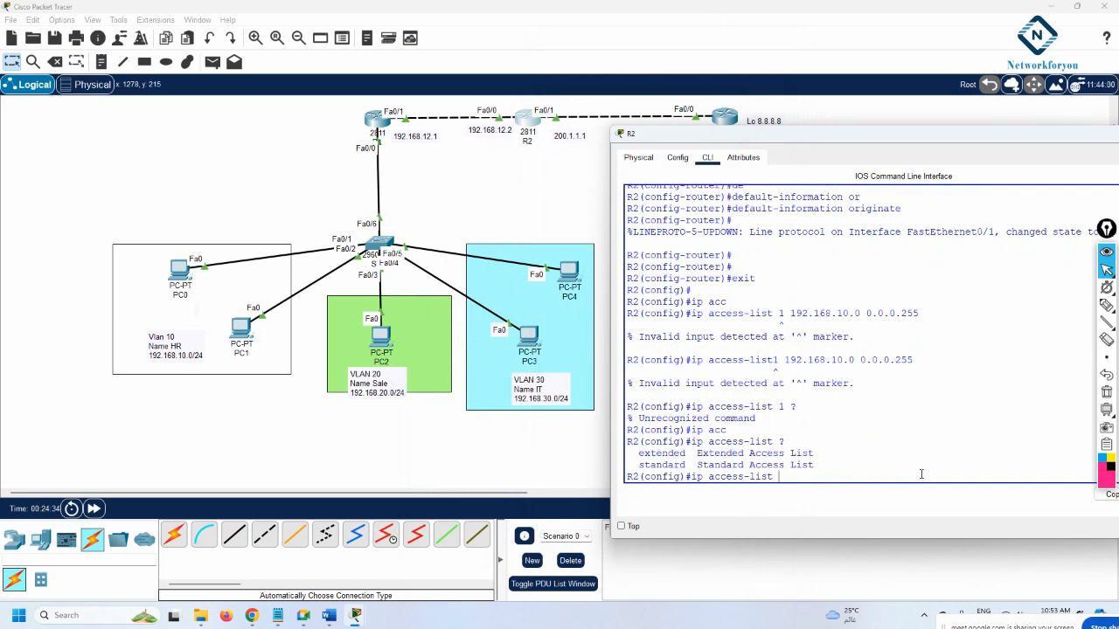
pyautogui.write('st')
pyautogui.press('Tab')
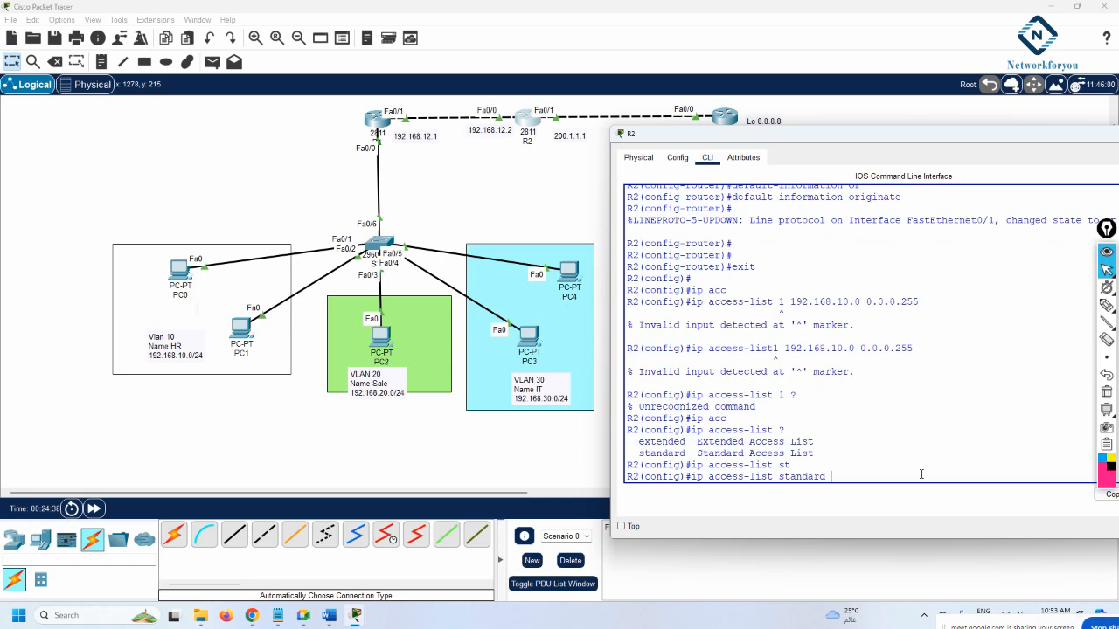
pyautogui.write('?')
pyautogui.write('1')
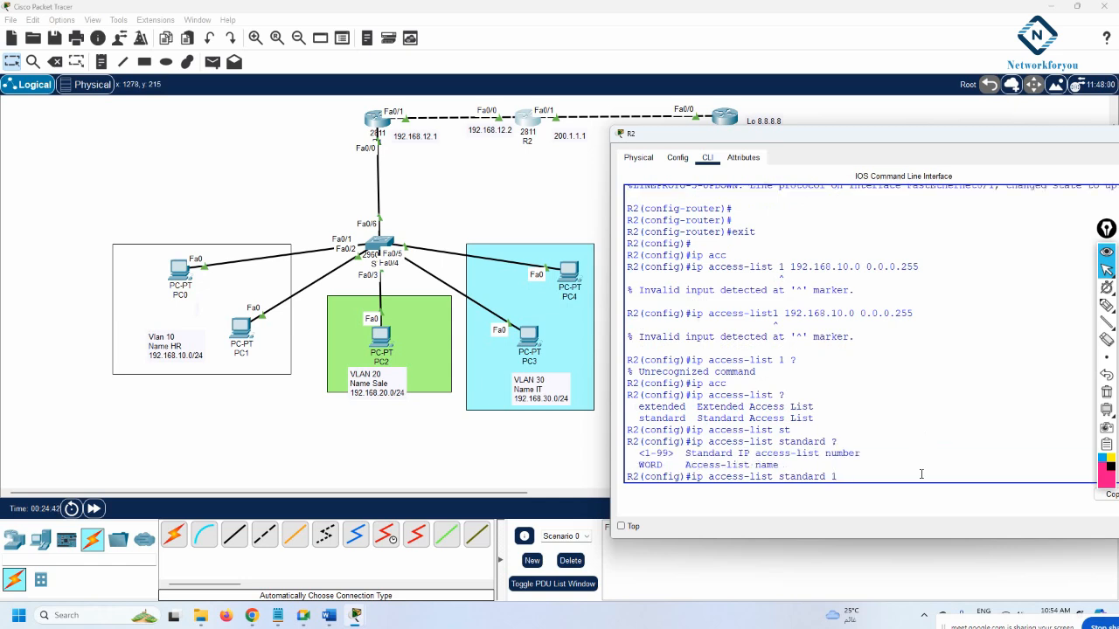
pyautogui.write(' ?per?')
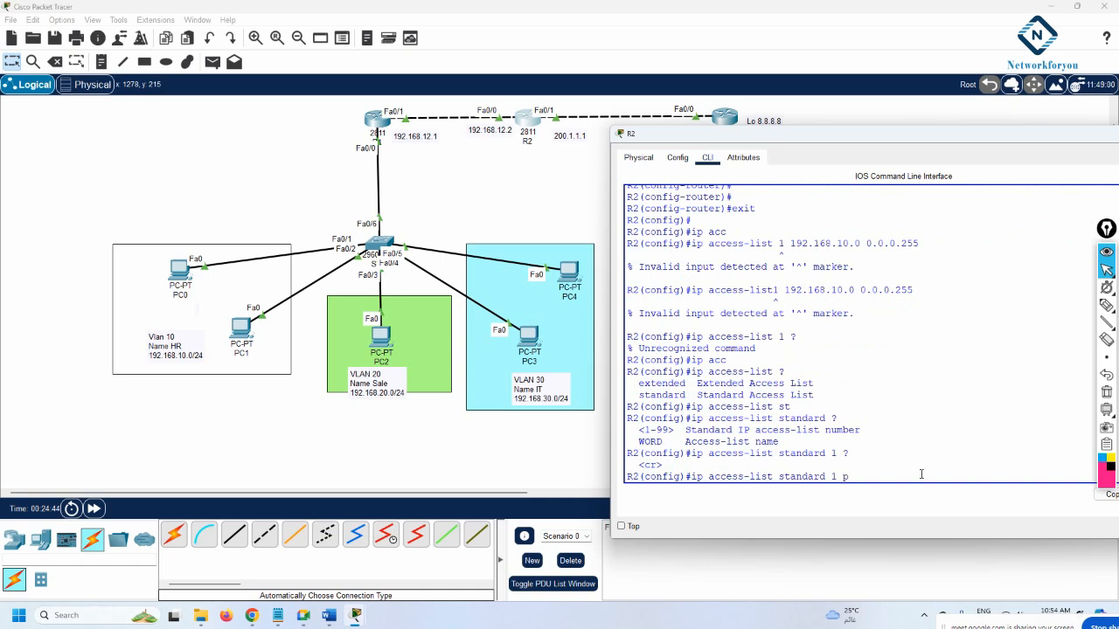
pyautogui.press('BackSpace')
pyautogui.press('BackSpace')
pyautogui.press('BackSpace')
pyautogui.press('BackSpace')
pyautogui.press('BackSpace')
pyautogui.press('BackSpace')
pyautogui.press('BackSpace')
pyautogui.press('BackSpace')
pyautogui.press('BackSpace')
pyautogui.press('BackSpace')
pyautogui.press('BackSpace')
pyautogui.press('BackSpace')
pyautogui.press('BackSpace')
pyautogui.press('BackSpace')
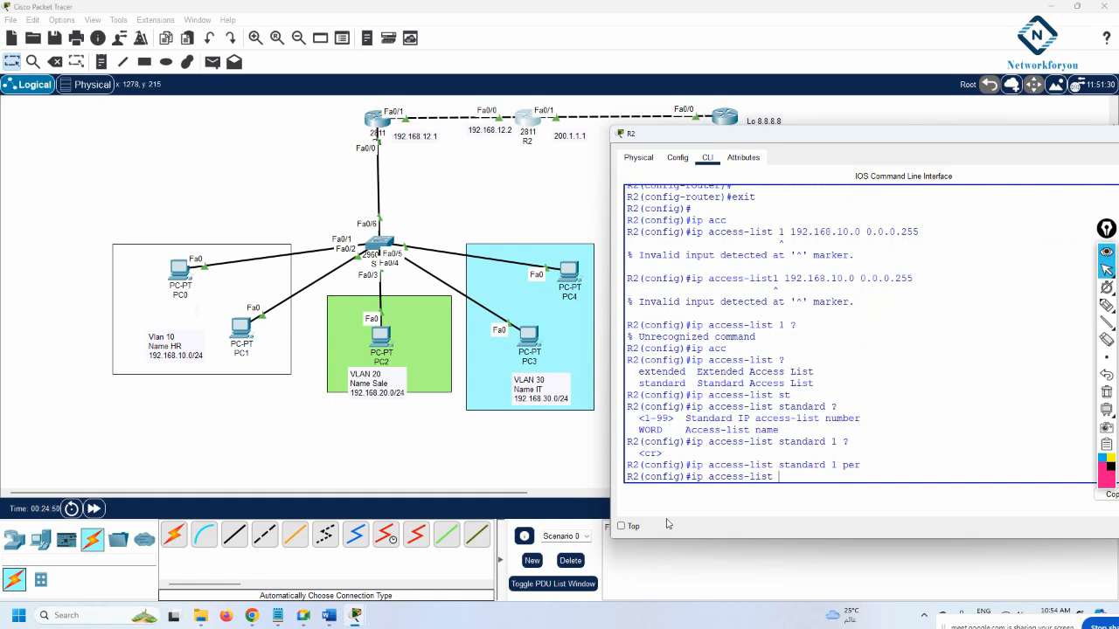
# Copy the access-list keyword from the reference notes into R2's CLI
pyautogui.click(278, 617)
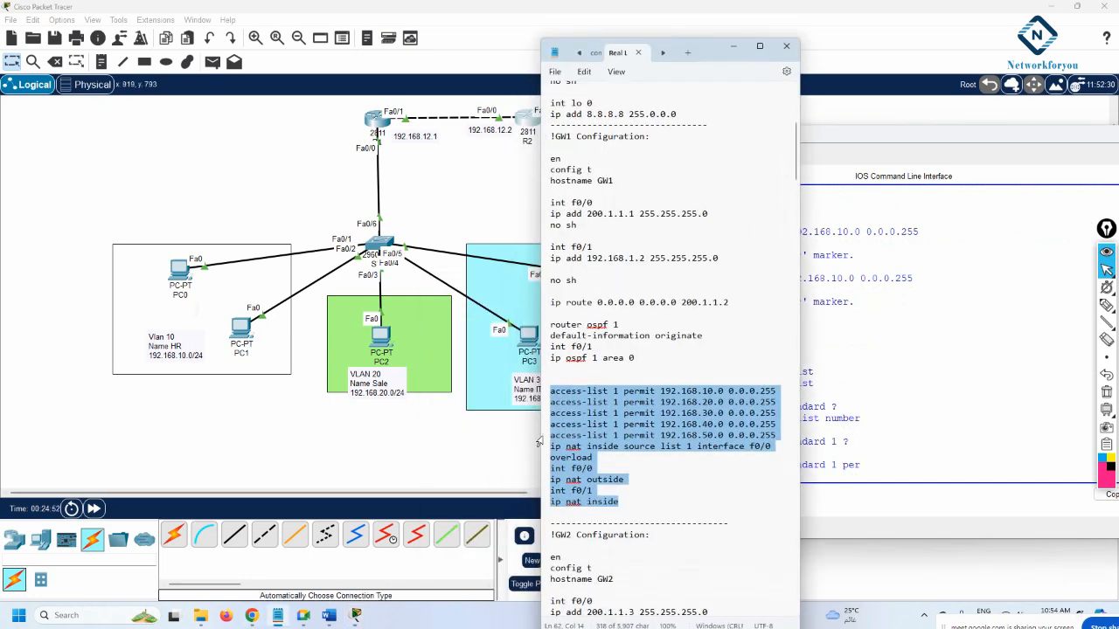
pyautogui.click(552, 391)
pyautogui.moveTo(552, 390); pyautogui.dragTo(609, 393)
pyautogui.hotkey('ctrl', 'c')
pyautogui.click(733, 480)
pyautogui.hotkey('ctrl', 'v')
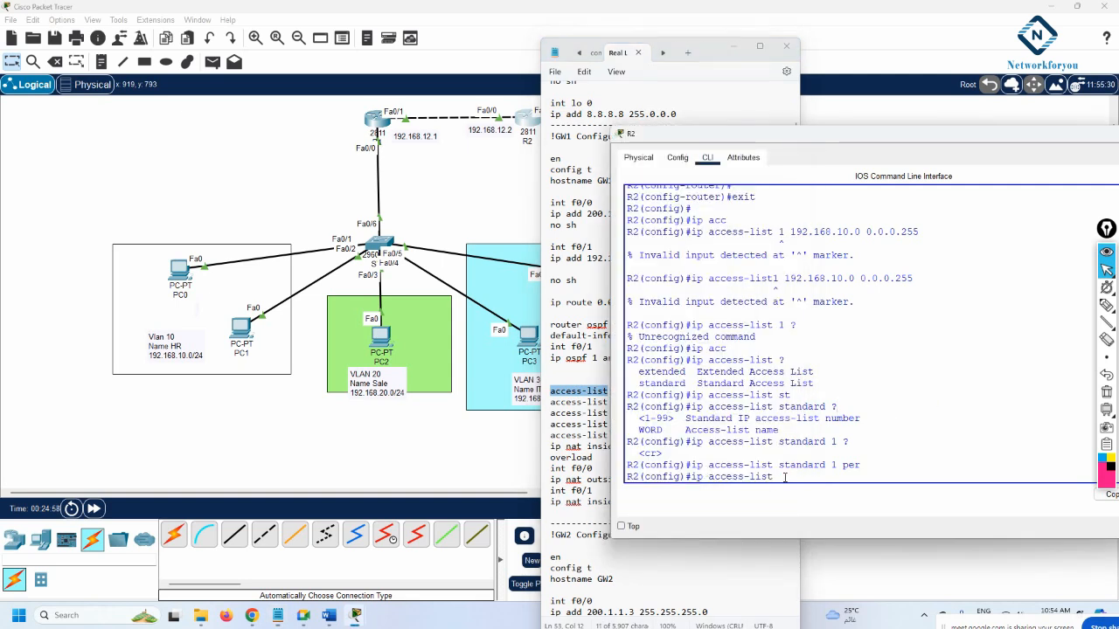
pyautogui.press('BackSpace')
pyautogui.press('BackSpace')
pyautogui.press('BackSpace')
pyautogui.press('BackSpace')
pyautogui.press('BackSpace')
pyautogui.press('BackSpace')
pyautogui.press('BackSpace')
pyautogui.press('BackSpace')
pyautogui.press('BackSpace')
pyautogui.press('BackSpace')
pyautogui.press('BackSpace')
pyautogui.press('BackSpace')
pyautogui.press('BackSpace')
pyautogui.press('BackSpace')
# Enter access-list 1 permit 192.168.10.0 0.0.0.255 on R2
pyautogui.write('acc')
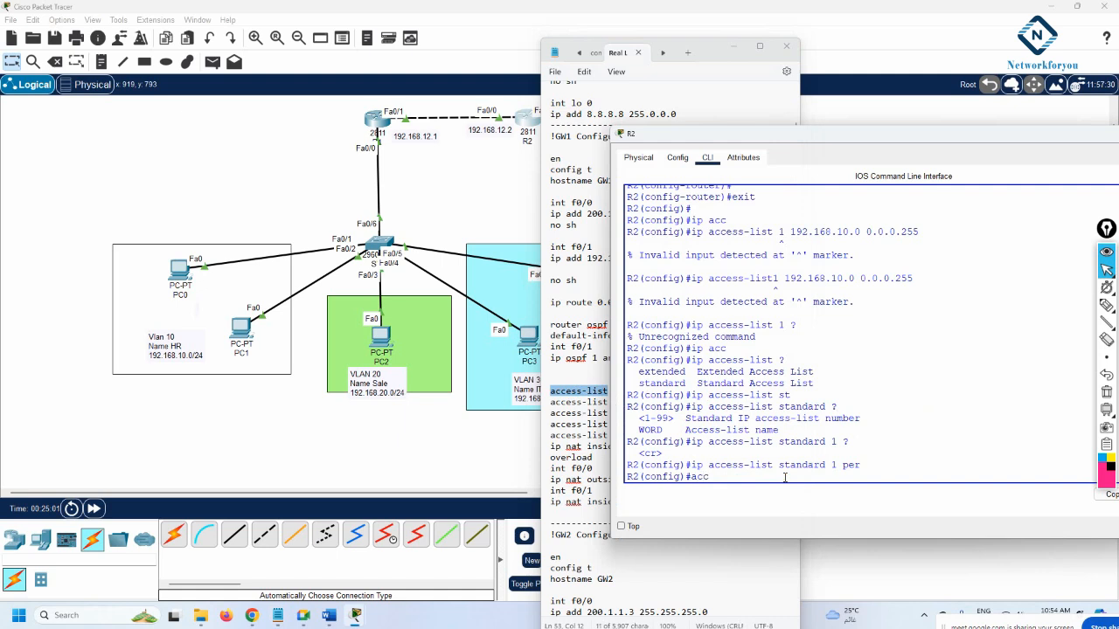
pyautogui.press('Tab')
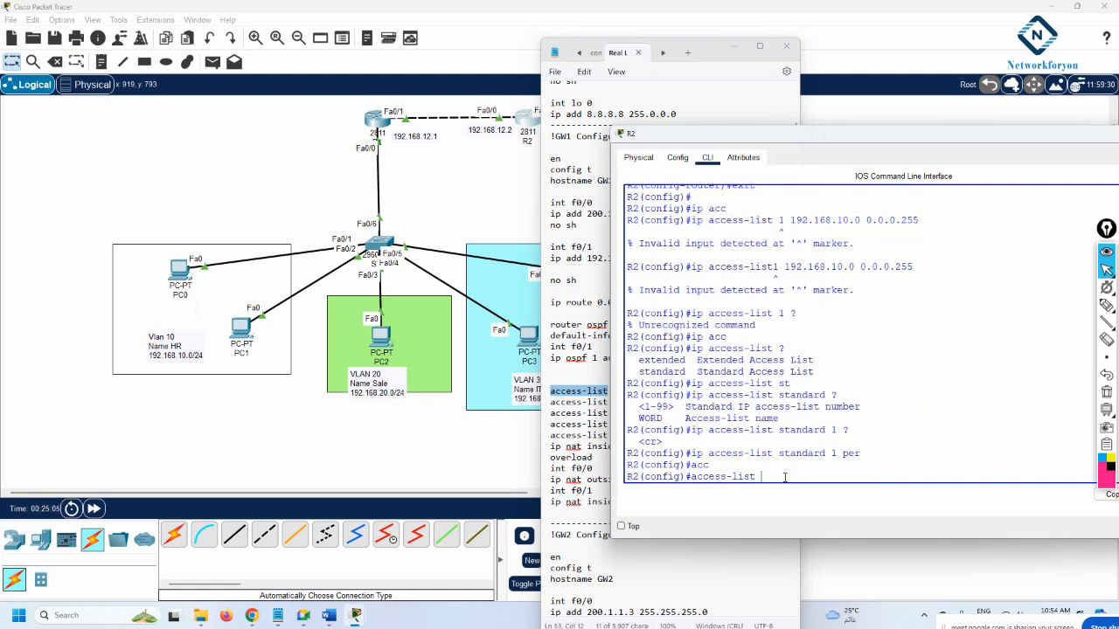
pyautogui.write('?')
pyautogui.write('1')
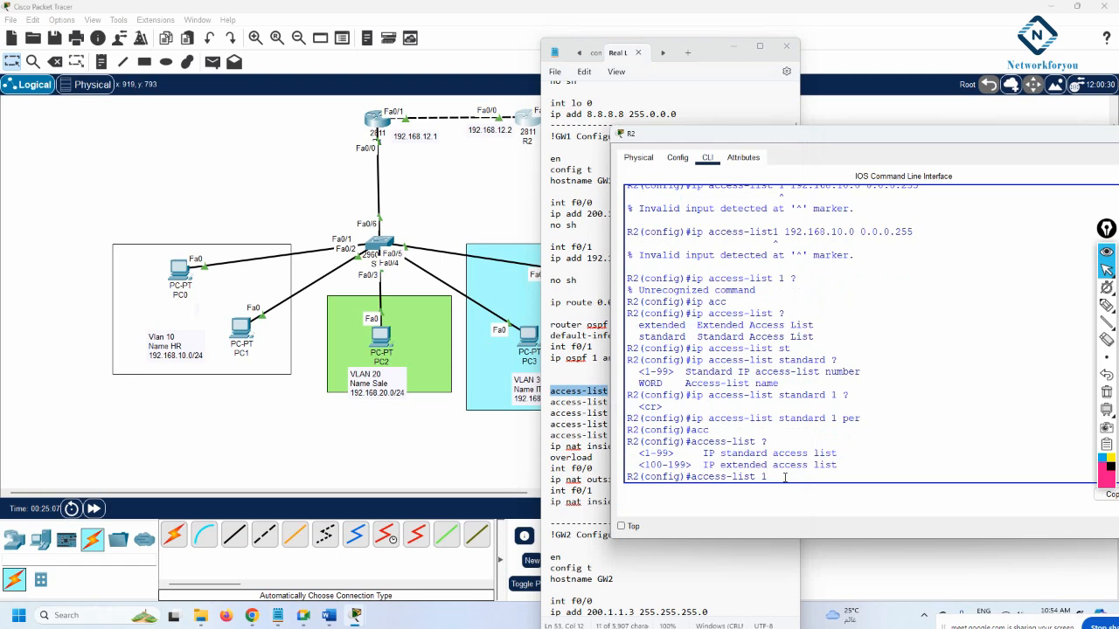
pyautogui.write(' ?per')
pyautogui.press('Tab')
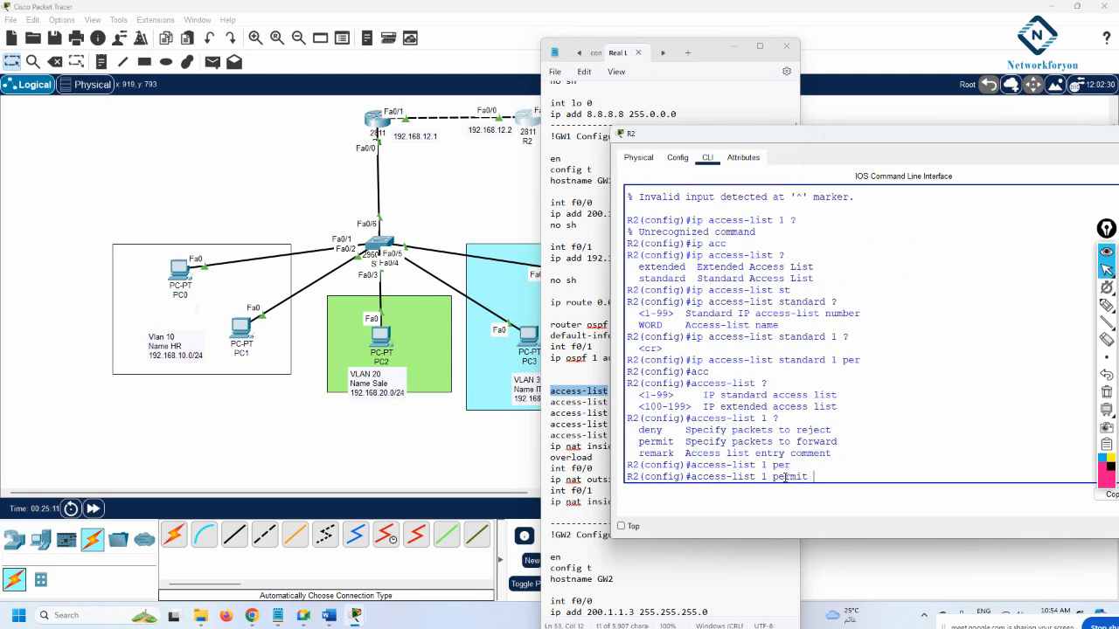
pyautogui.write('?')
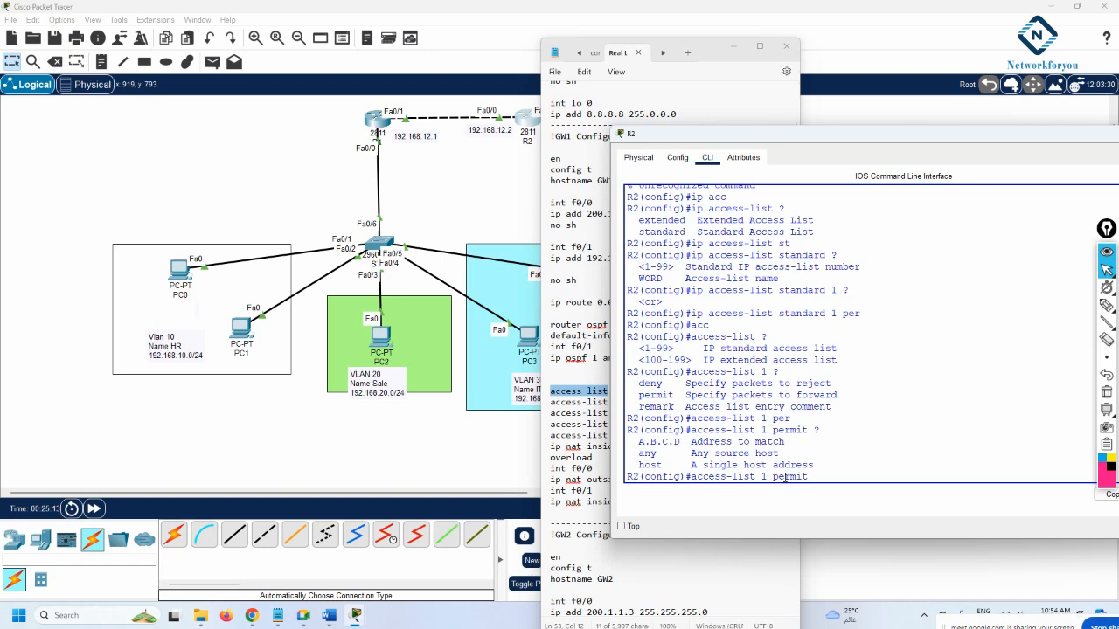
pyautogui.write('192.168.10.0 0.0.0.255')
pyautogui.click(545, 425)
pyautogui.click(777, 394)
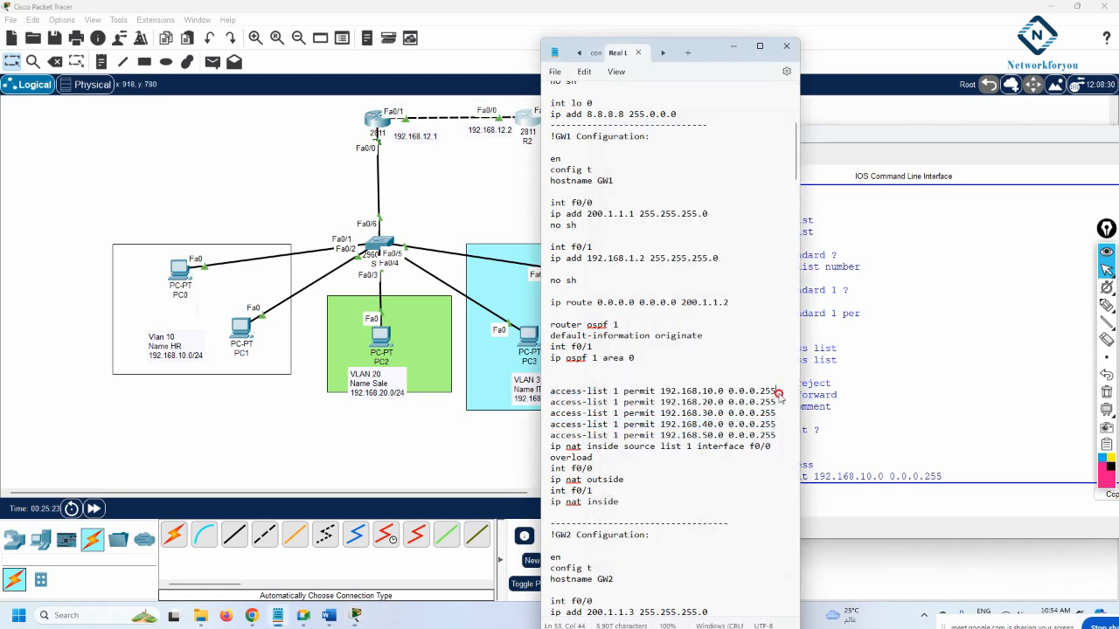
pyautogui.moveTo(776, 392); pyautogui.dragTo(576, 393)
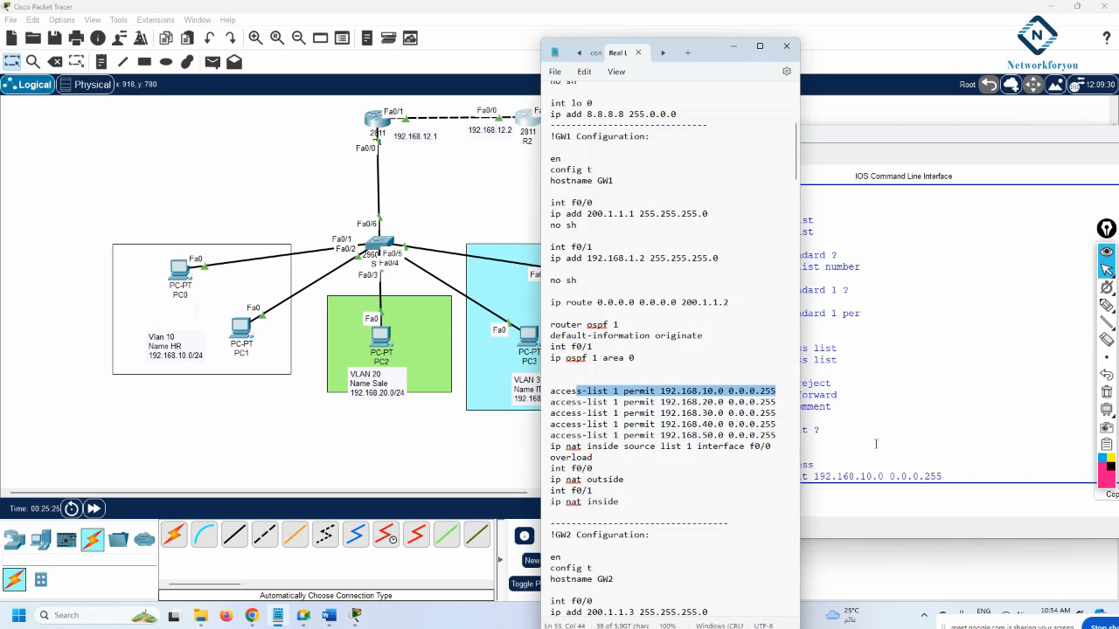
pyautogui.click(877, 478)
pyautogui.press('Return')
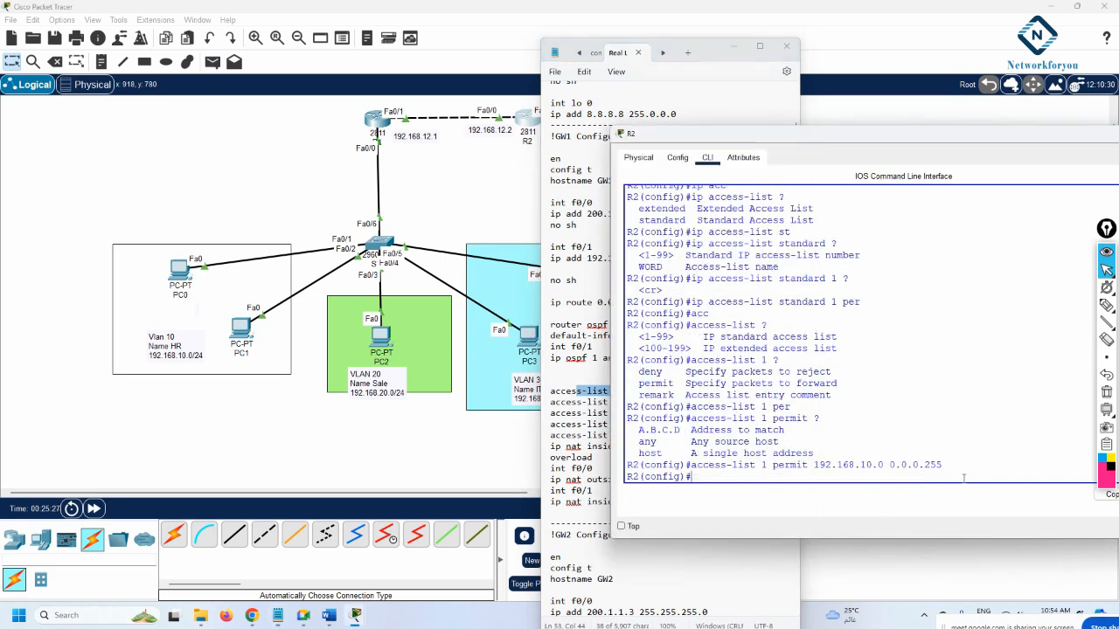
# Add access-list 1 permit rules for 192.168.20.0 and 192.168.30.0 with wildcard 0.0.0.255
pyautogui.hotkey('ctrl', 'v')
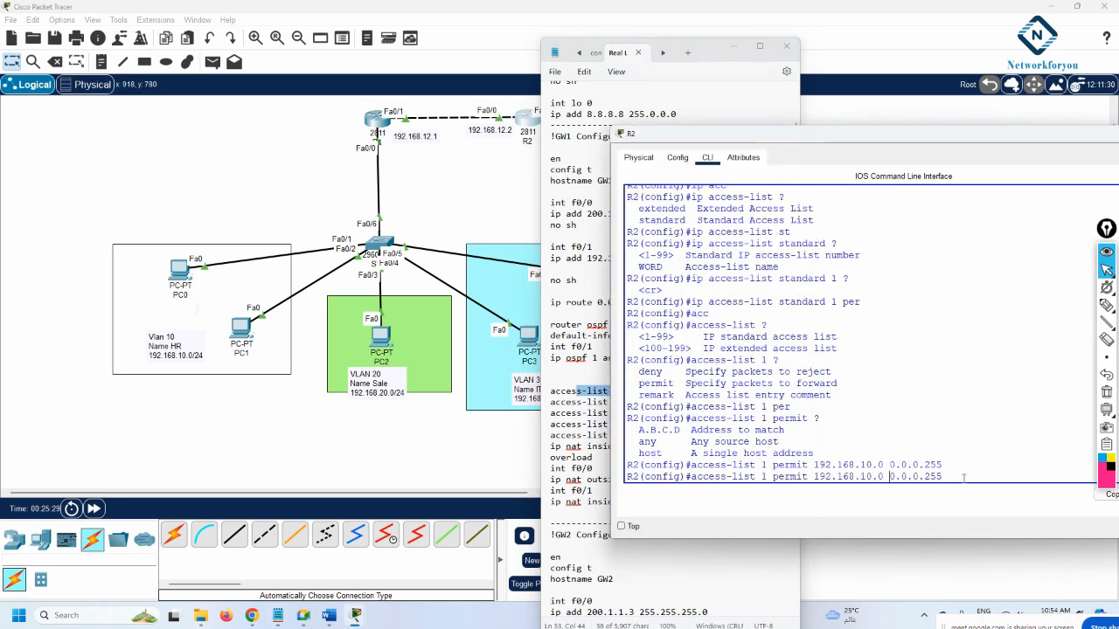
pyautogui.press('Left')
pyautogui.press('Left')
pyautogui.press('Left')
pyautogui.press('Right')
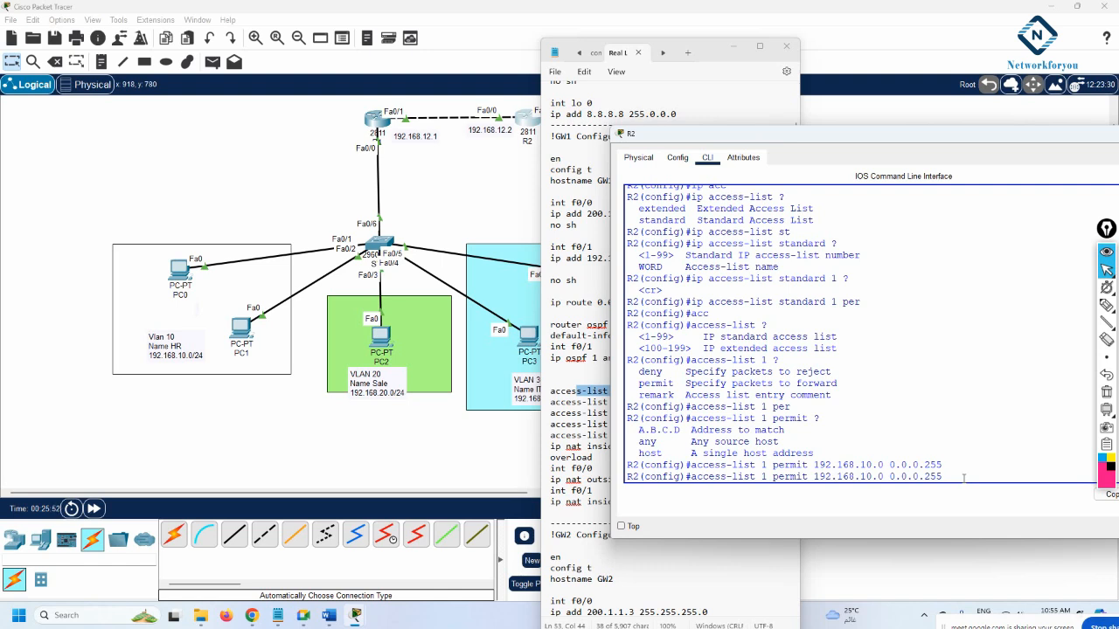
pyautogui.press('BackSpace')
pyautogui.write('2')
pyautogui.press('Return')
pyautogui.press('Up')
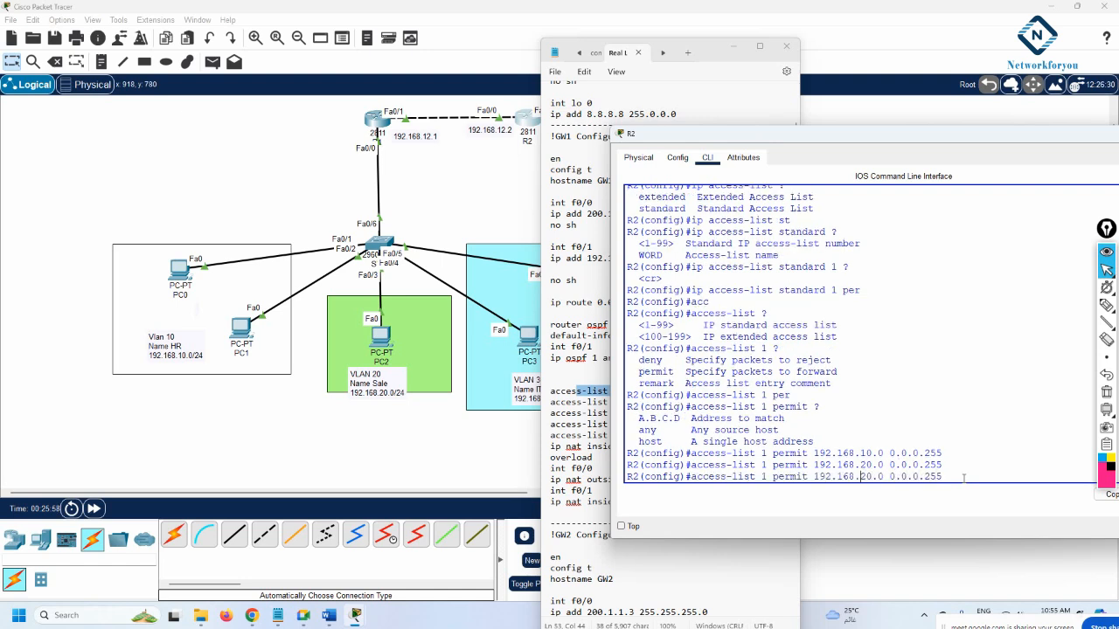
pyautogui.press('BackSpace')
pyautogui.write('3')
pyautogui.press('Return')
pyautogui.scroll(1, 957, 478)
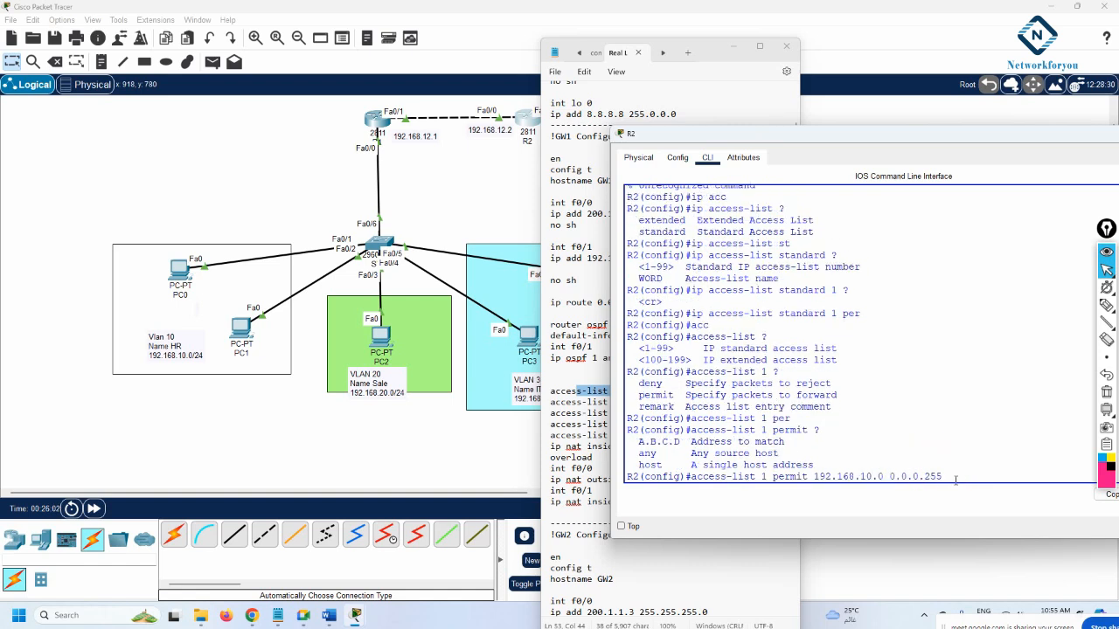
pyautogui.scroll(-2, 827, 427)
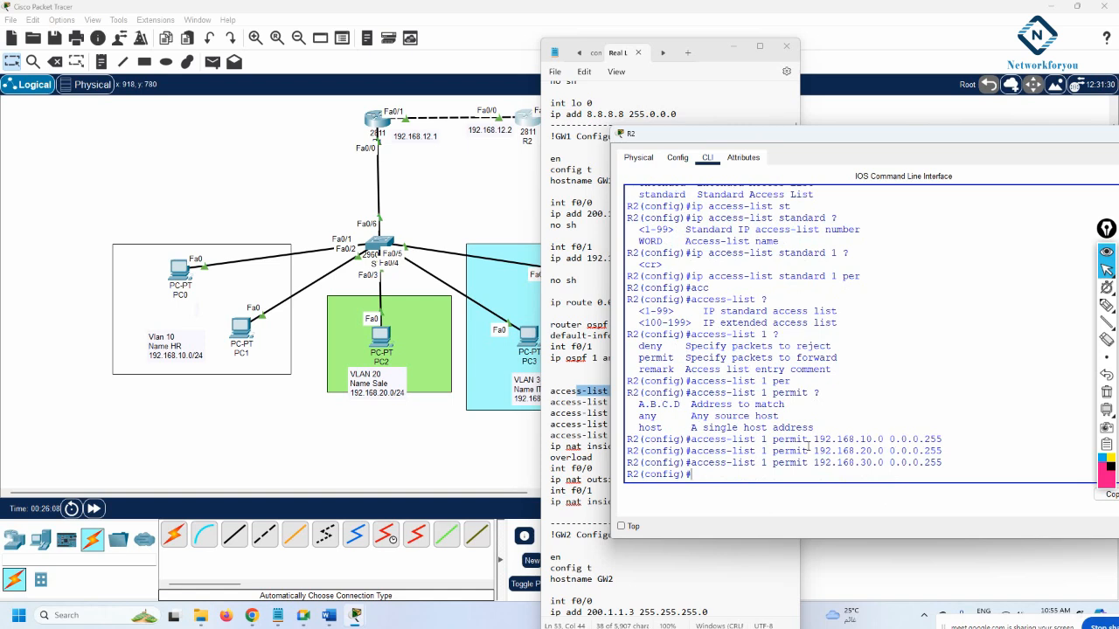
# Start R2's NAT rule as 'ip nat inside source' using Tab completion
pyautogui.write('ip nat')
pyautogui.press('Tab')
pyautogui.write('in')
pyautogui.press('Tab')
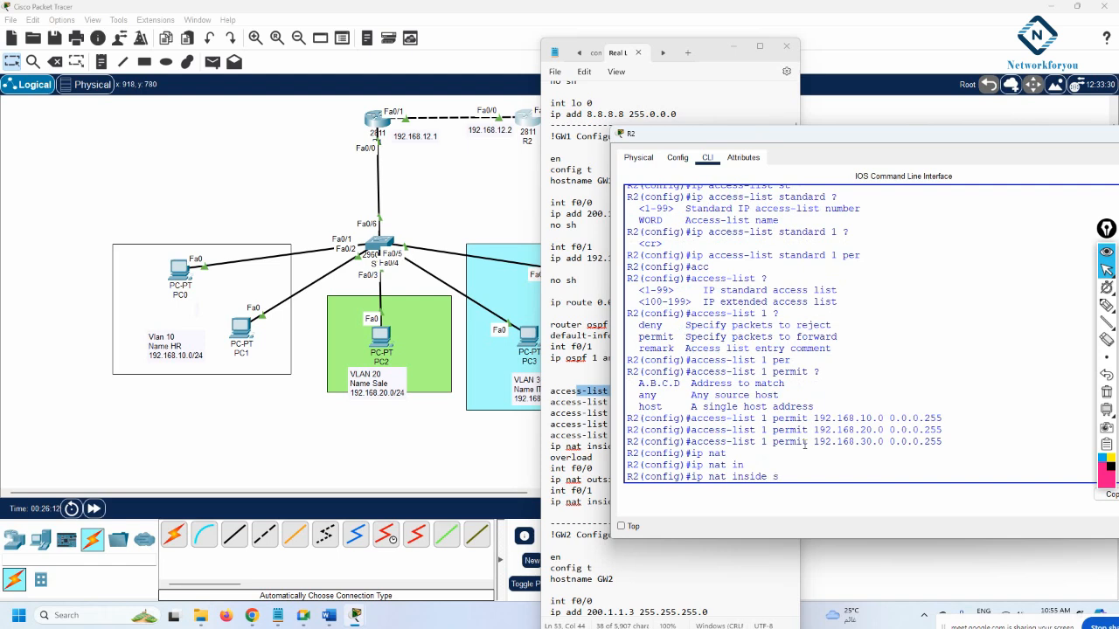
pyautogui.write('so')
pyautogui.press('Tab')
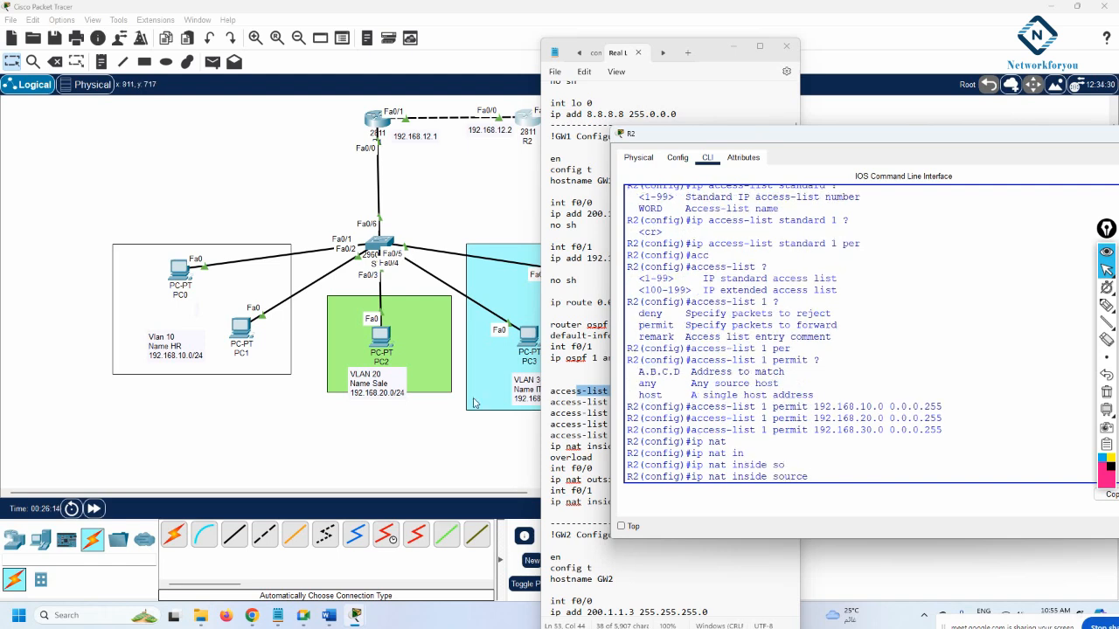
# Check the 'list 1' part of the NAT line in the configuration notes against R2's command
pyautogui.click(590, 402)
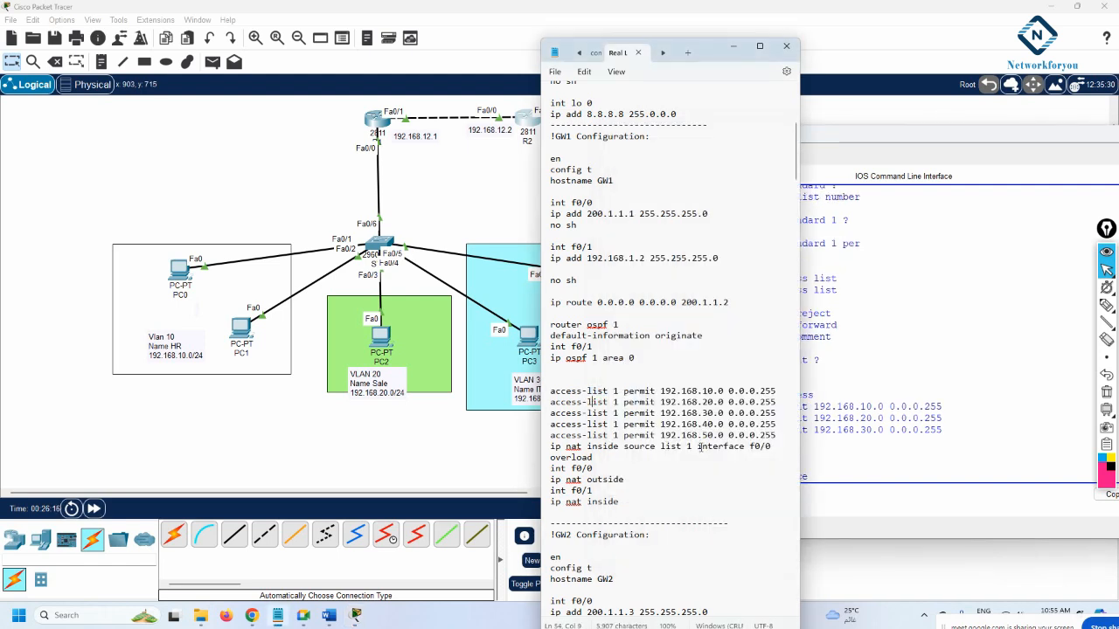
pyautogui.moveTo(692, 446); pyautogui.dragTo(662, 452)
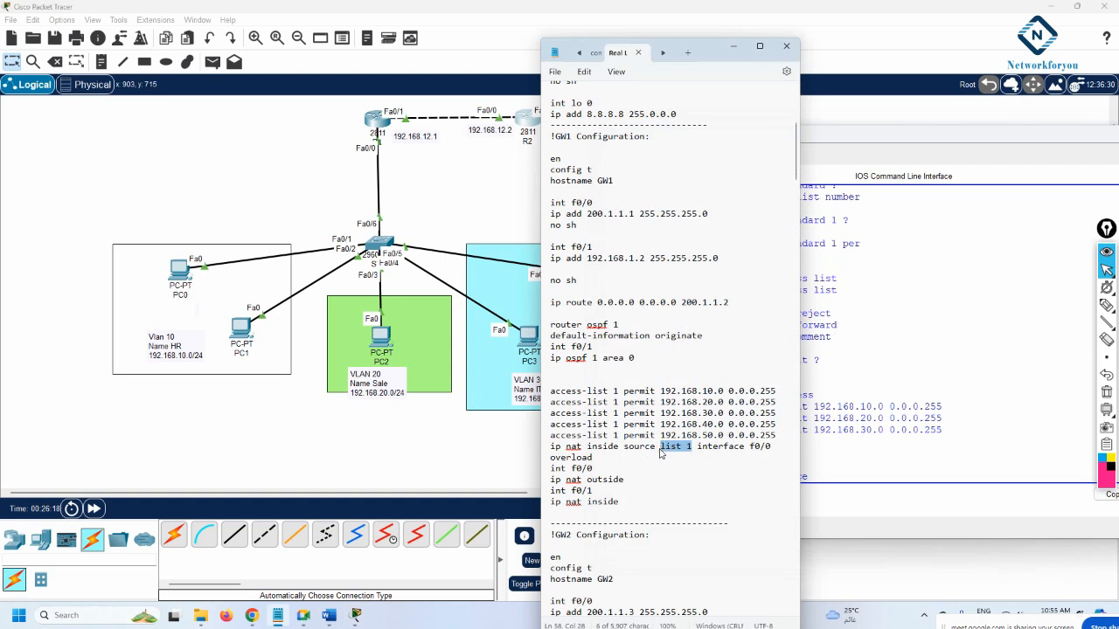
pyautogui.click(662, 451)
pyautogui.click(849, 452)
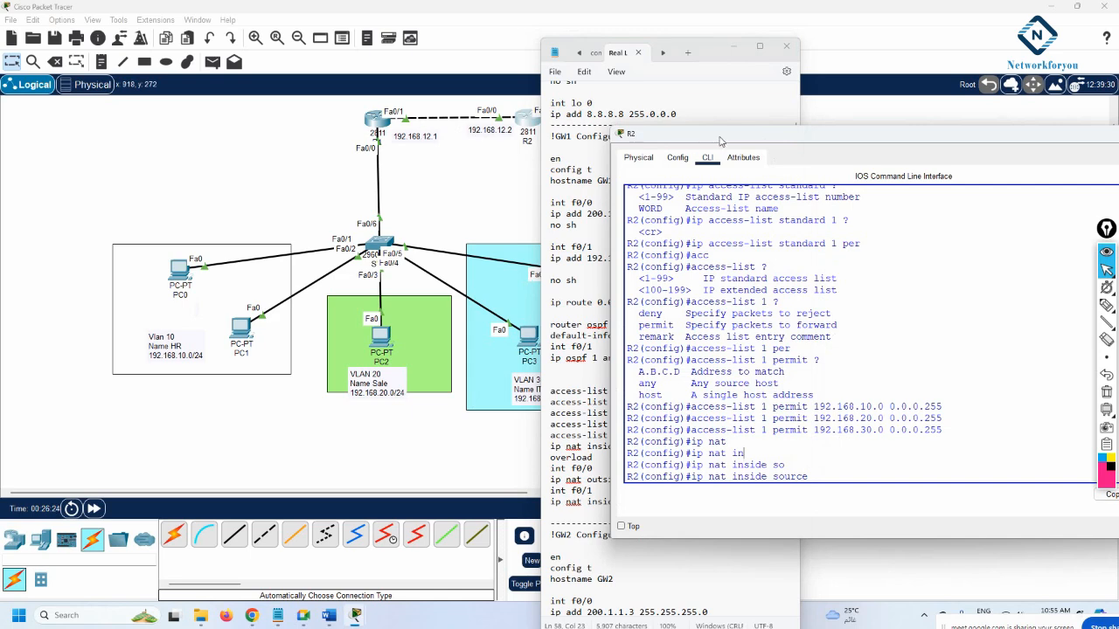
pyautogui.moveTo(719, 137); pyautogui.dragTo(744, 131)
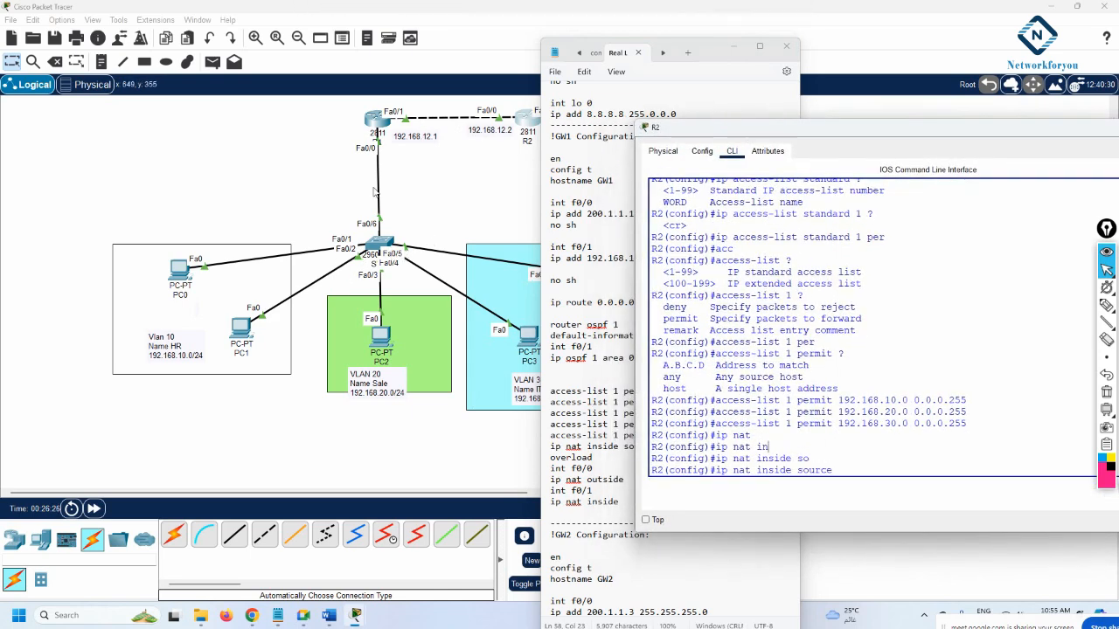
pyautogui.click(927, 449)
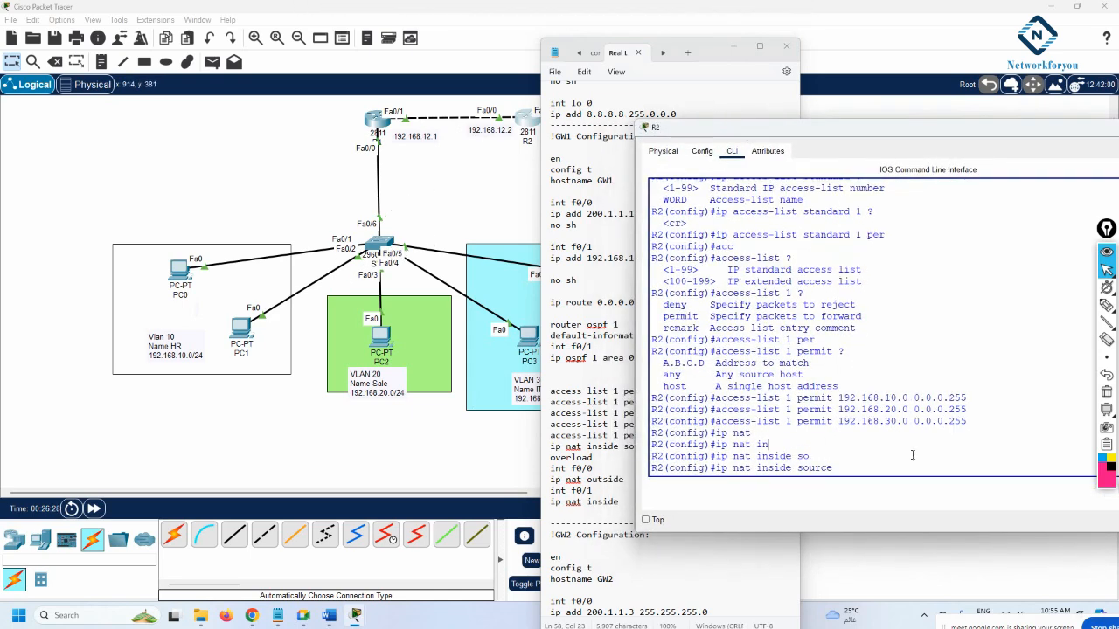
pyautogui.click(849, 473)
pyautogui.click(588, 423)
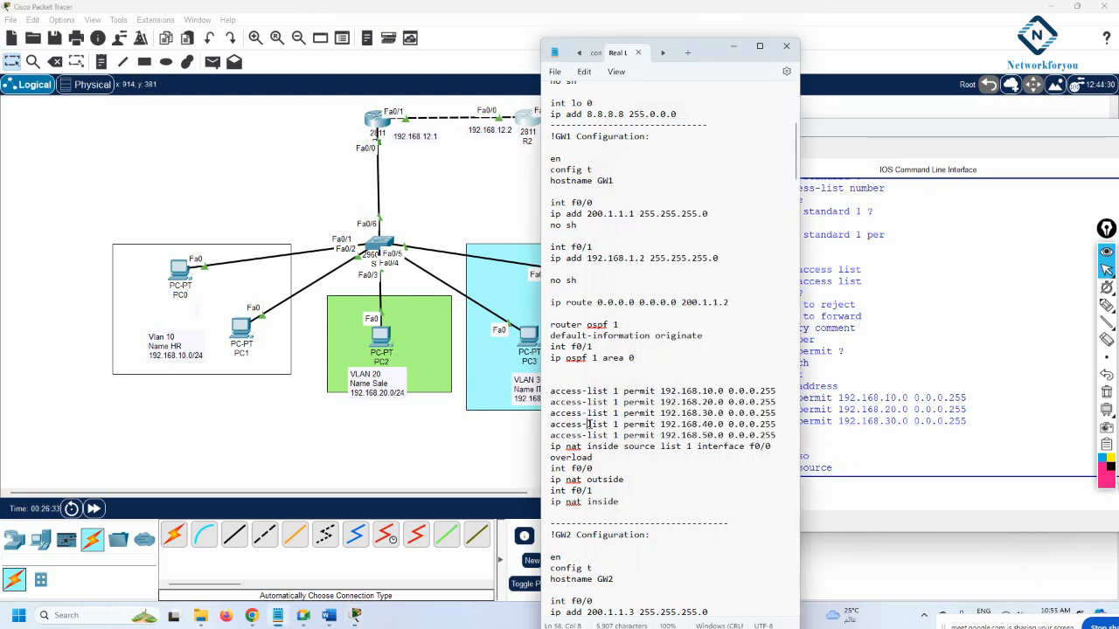
pyautogui.moveTo(696, 447); pyautogui.dragTo(660, 448)
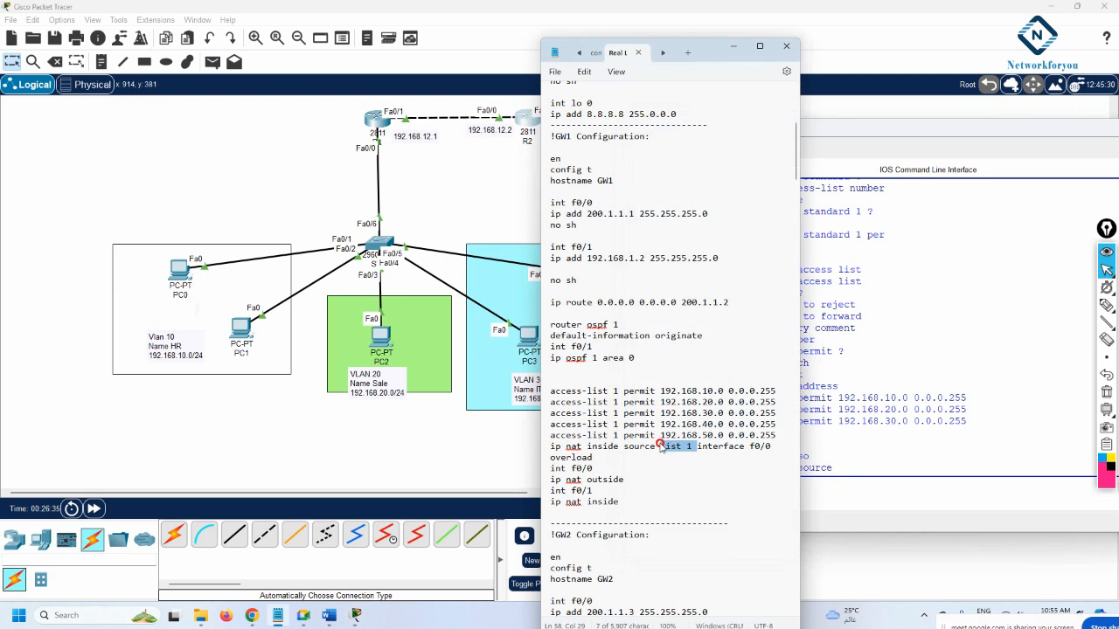
pyautogui.click(813, 455)
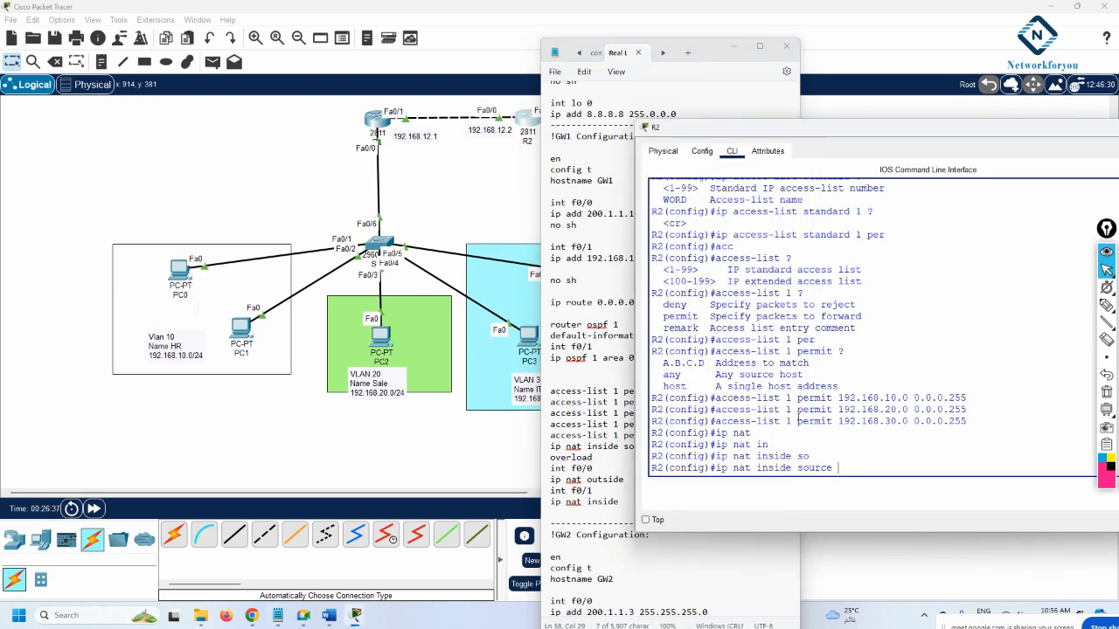
# Copy 'access-list 1' from an earlier permit line and paste it after 'ip nat inside source'
pyautogui.moveTo(786, 398); pyautogui.dragTo(717, 405)
pyautogui.rightClick(717, 405)
pyautogui.click(743, 410)
pyautogui.click(869, 470)
pyautogui.rightClick(868, 471)
pyautogui.click(891, 491)
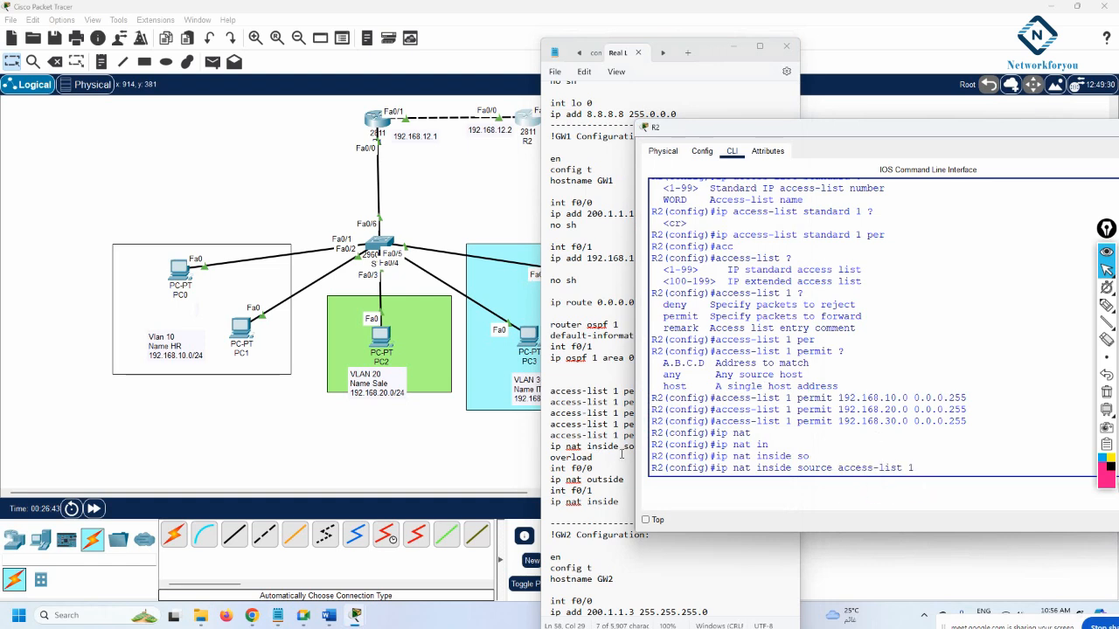
# Replace the pasted word so the command reads 'ip nat inside source list 1 interface'
pyautogui.click(566, 446)
pyautogui.click(906, 491)
pyautogui.moveTo(878, 467); pyautogui.dragTo(839, 470)
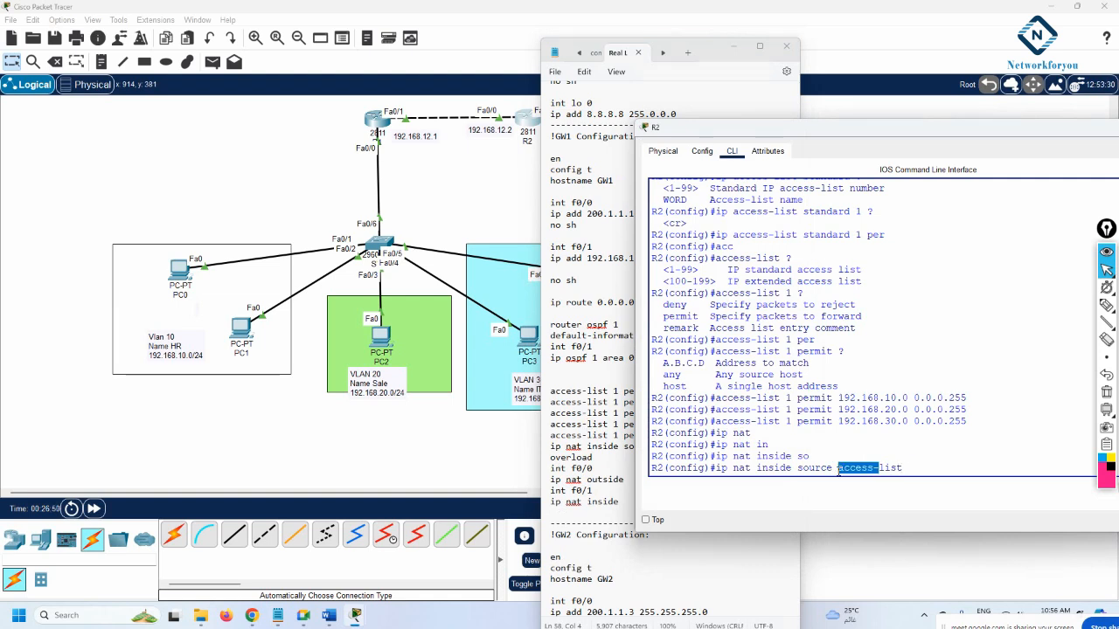
pyautogui.click(918, 472)
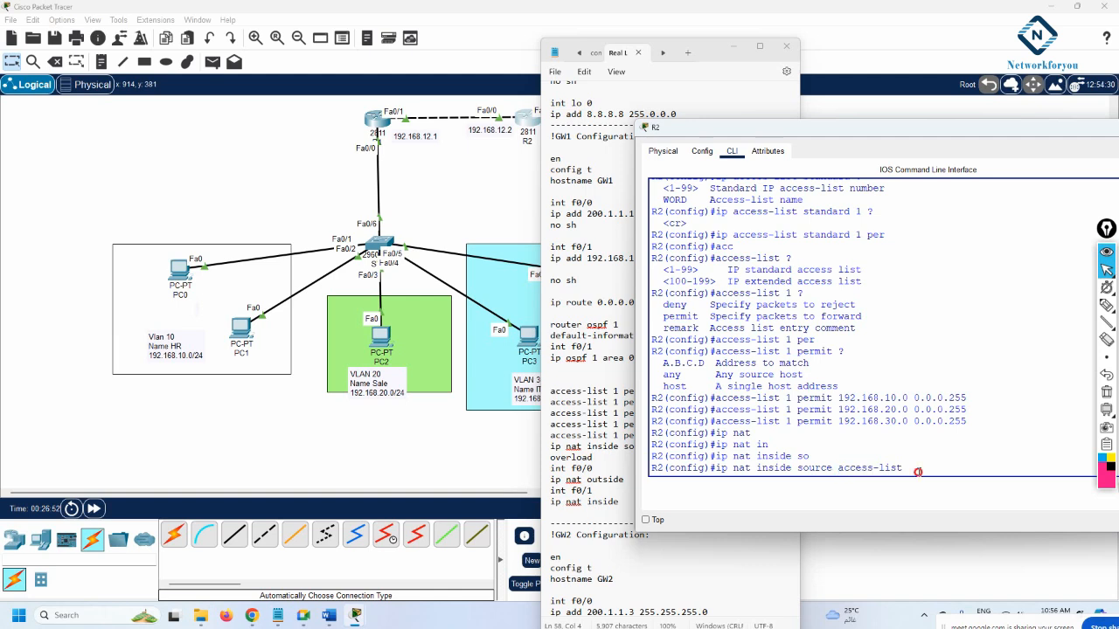
pyautogui.press('BackSpace')
pyautogui.press('BackSpace')
pyautogui.press('BackSpace')
pyautogui.press('BackSpace')
pyautogui.press('BackSpace')
pyautogui.press('BackSpace')
pyautogui.press('BackSpace')
pyautogui.press('BackSpace')
pyautogui.press('BackSpace')
pyautogui.press('BackSpace')
pyautogui.write('list')
pyautogui.press('Tab')
pyautogui.write('1 ')
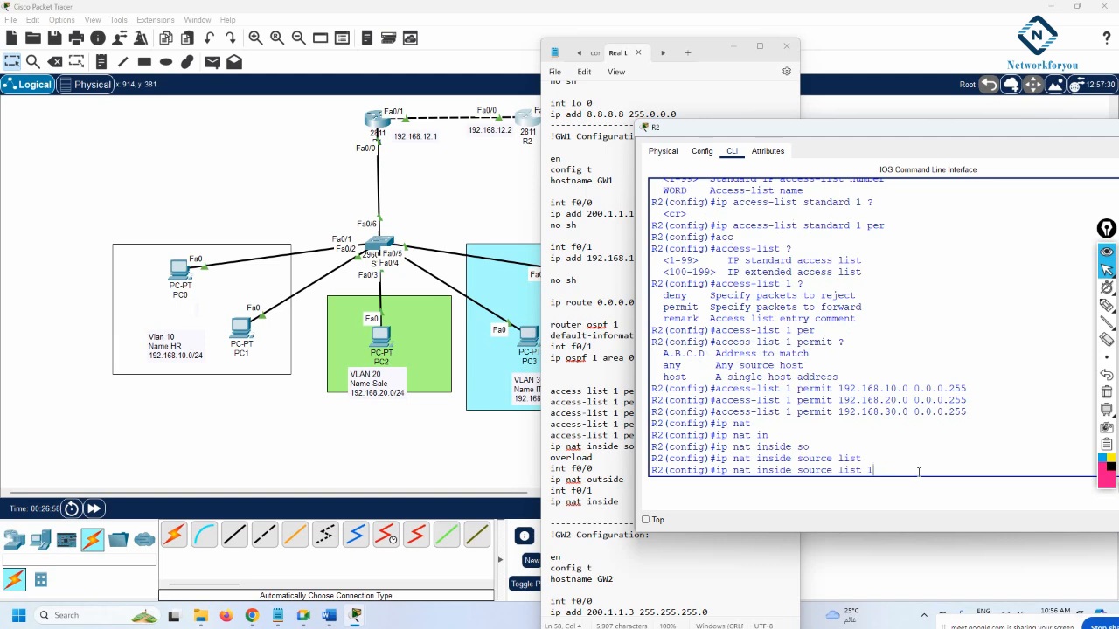
pyautogui.write('int')
pyautogui.press('Tab')
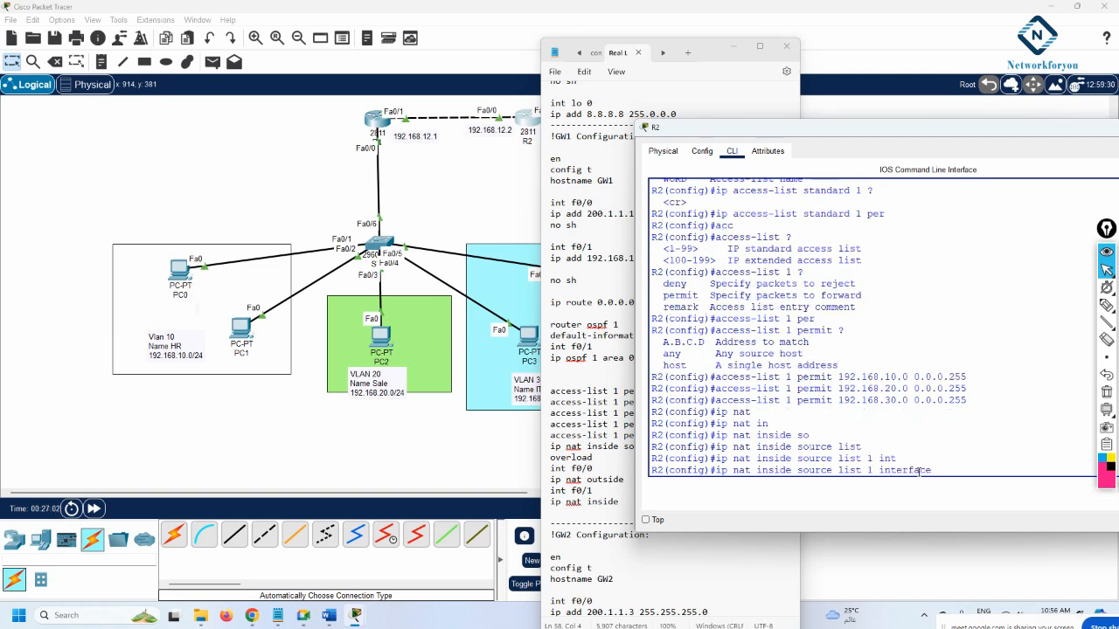
pyautogui.moveTo(690, 128); pyautogui.dragTo(834, 162)
pyautogui.click(733, 45)
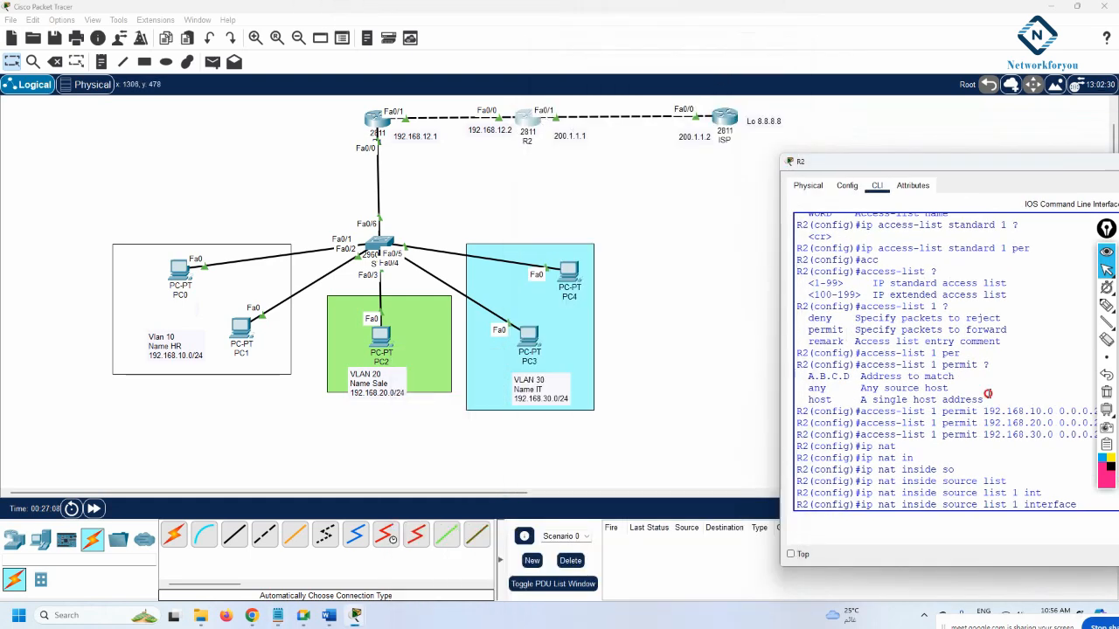
# Complete and enter 'ip nat inside source list 1 interface f0/1 overload' on R2
pyautogui.moveTo(903, 169); pyautogui.dragTo(813, 170)
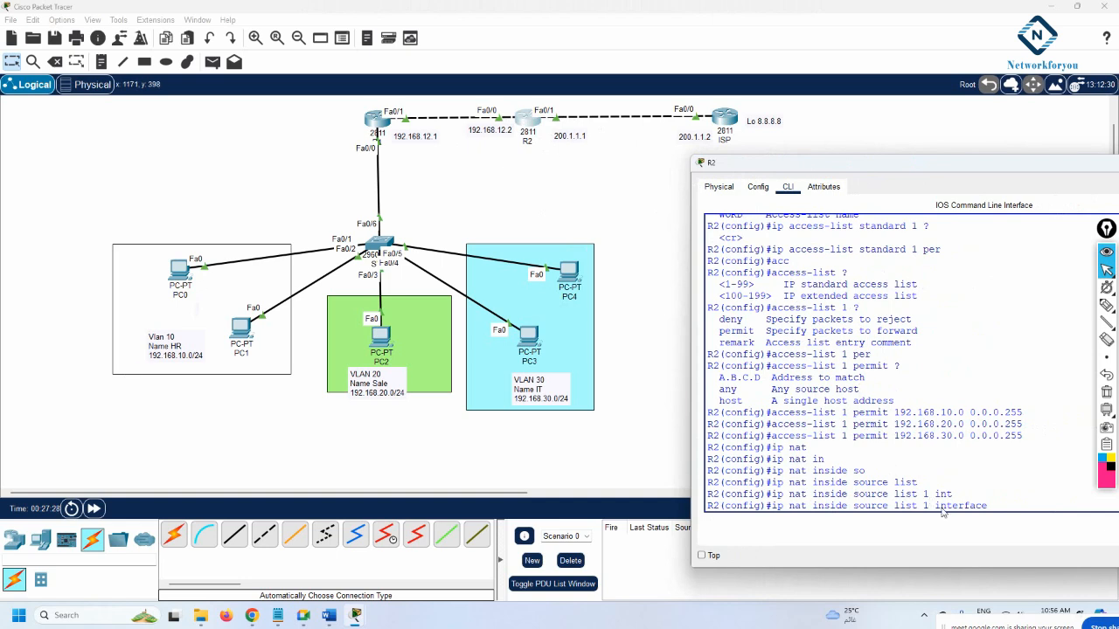
pyautogui.click(1001, 507)
pyautogui.write('f0/1 ov')
pyautogui.press('Tab')
pyautogui.press('Return')
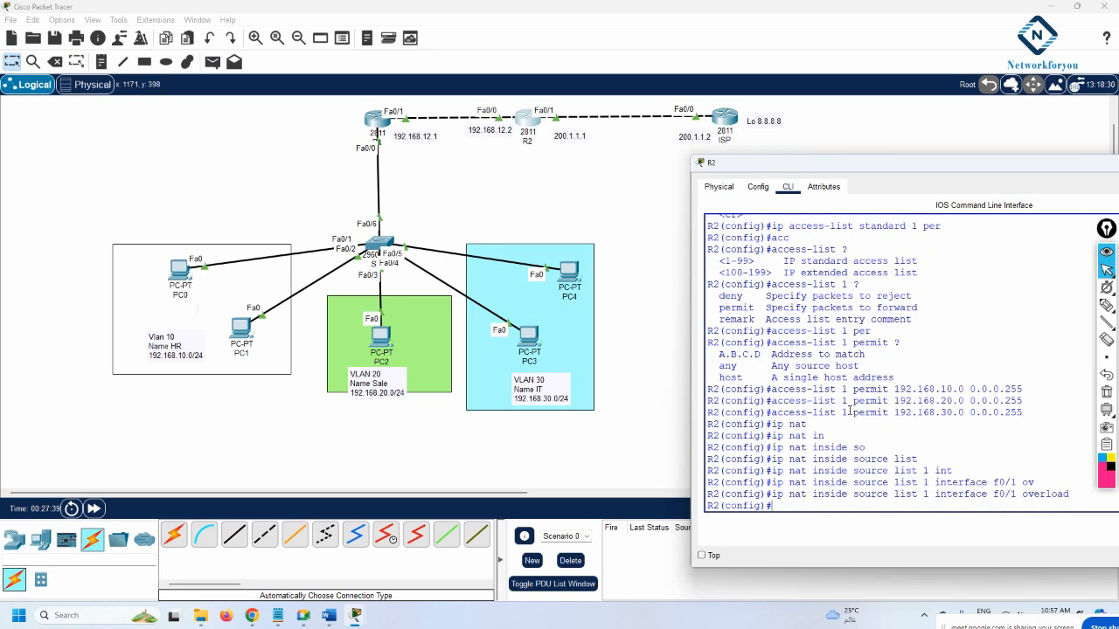
pyautogui.moveTo(850, 411); pyautogui.dragTo(812, 411)
pyautogui.press('Return')
pyautogui.press('Return')
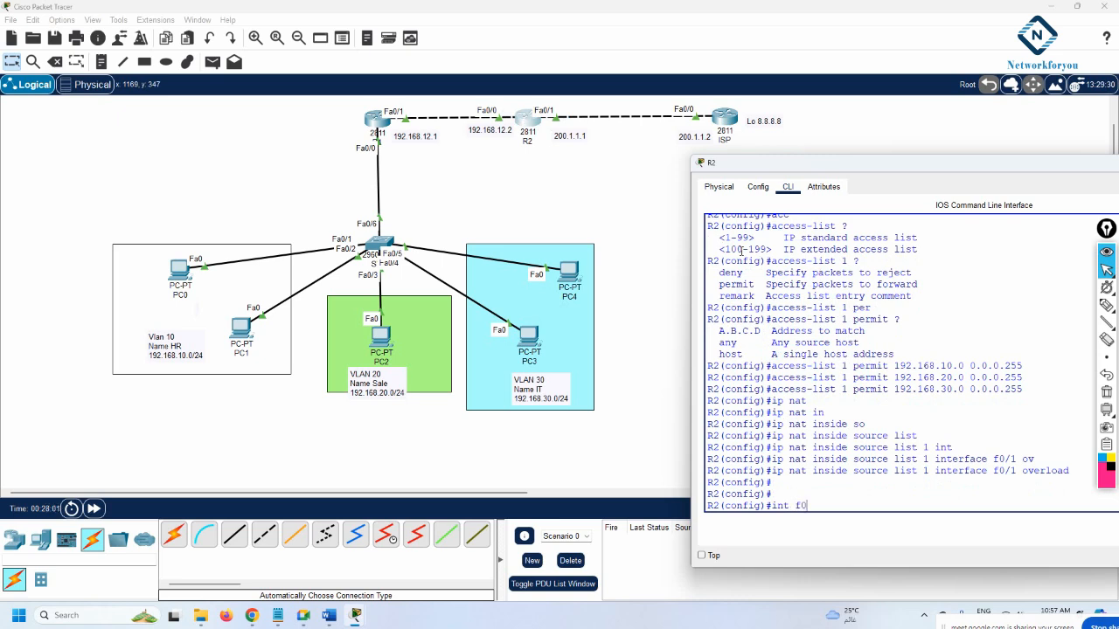
# Set f0/0 as ip nat inside and f0/1 as ip nat outside on R2
pyautogui.press('Return')
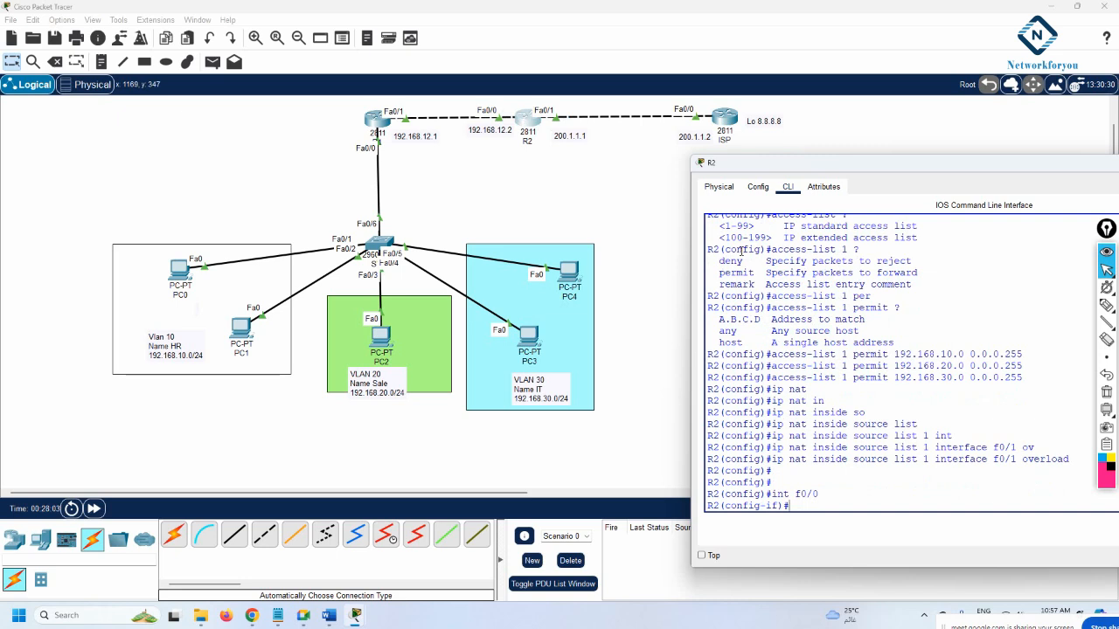
pyautogui.write('nat i')
pyautogui.press('Tab')
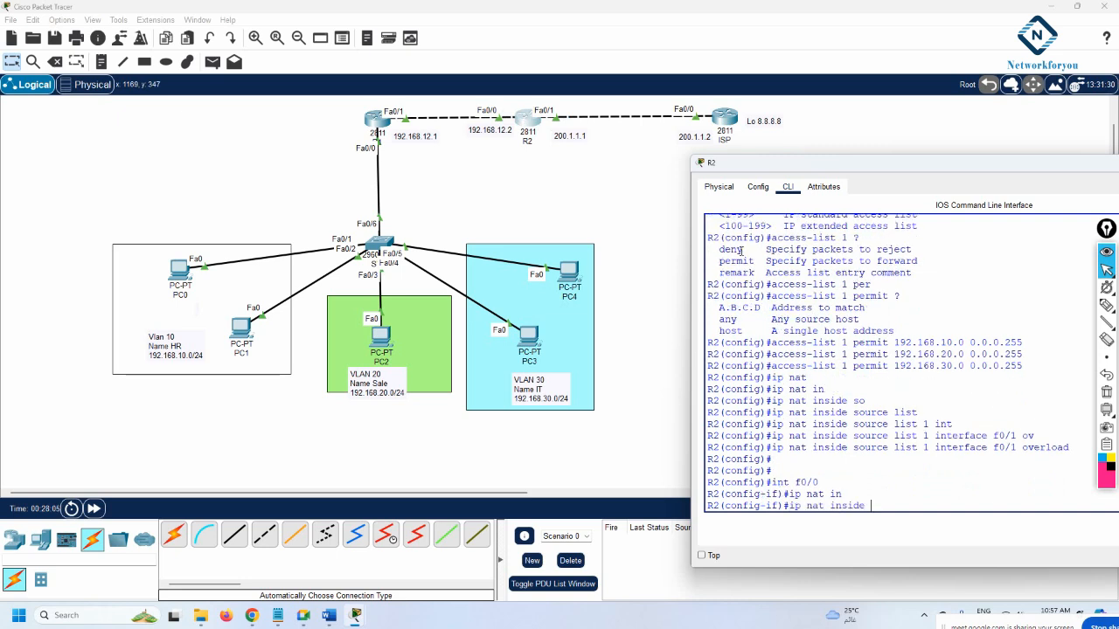
pyautogui.press('Return')
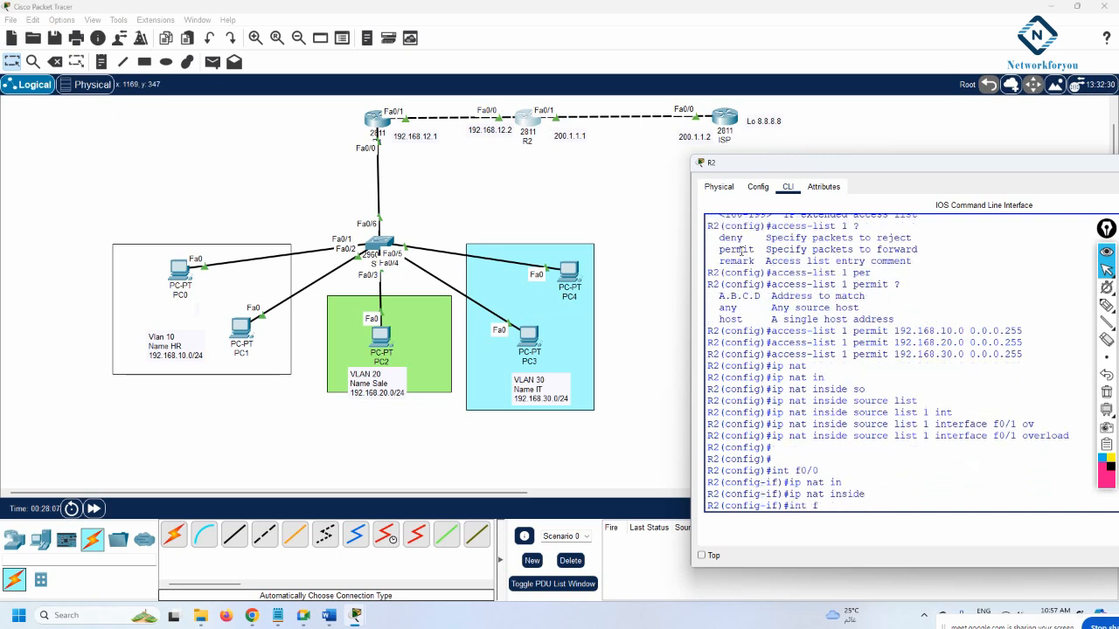
pyautogui.write('int f0/1')
pyautogui.press('Return')
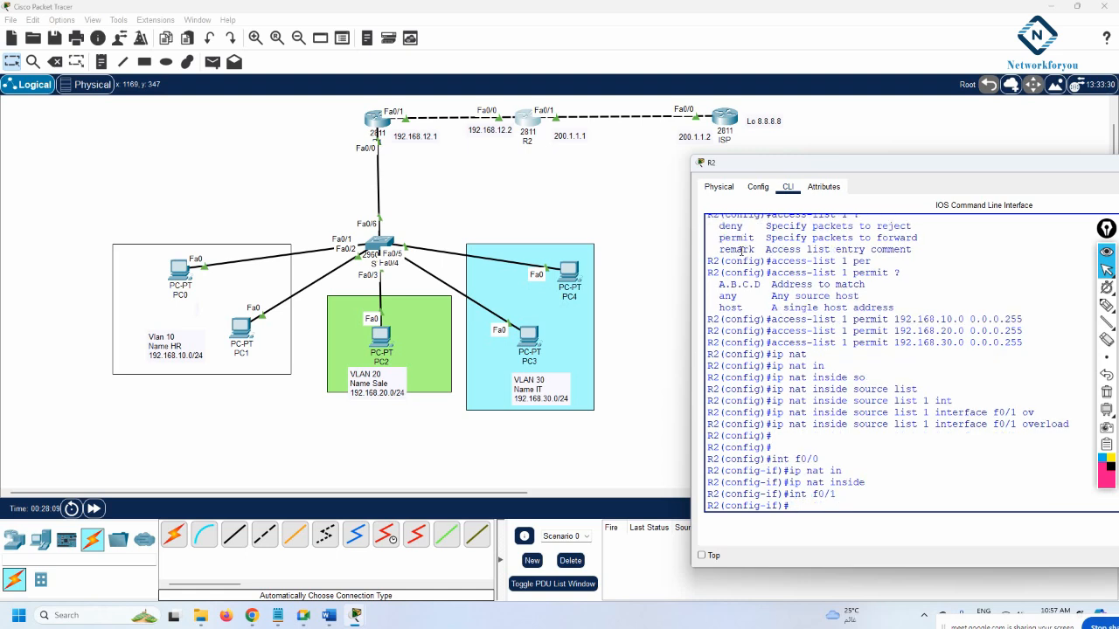
pyautogui.write('ip nat ou')
pyautogui.press('Tab')
pyautogui.press('Return')
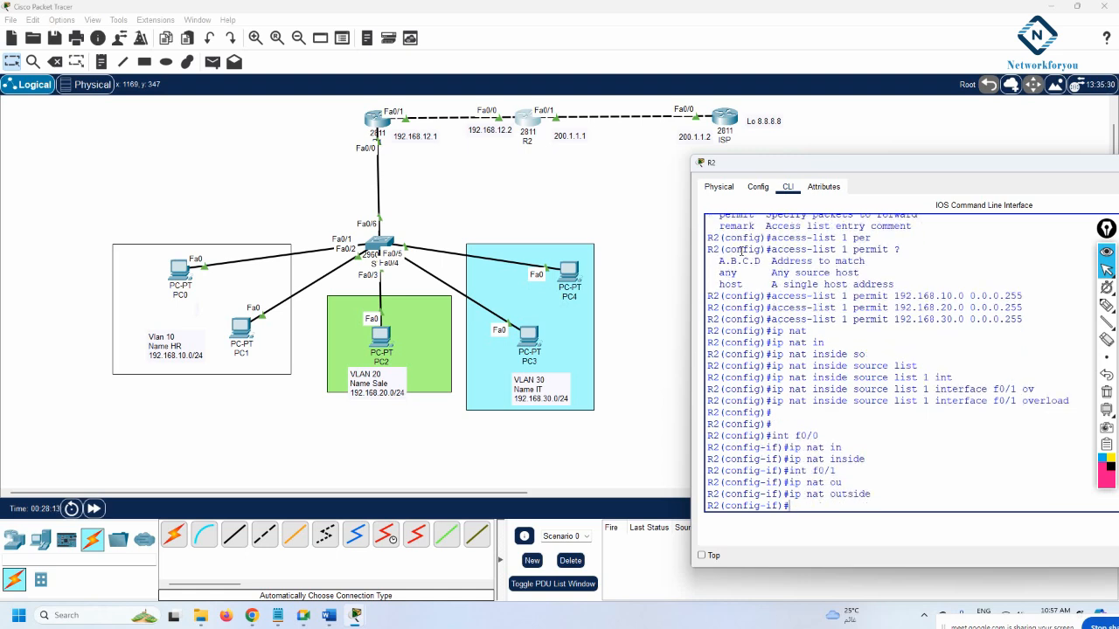
# Exit configuration mode and save R2's configuration with wr
pyautogui.press('Return')
pyautogui.press('Return')
pyautogui.press('Return')
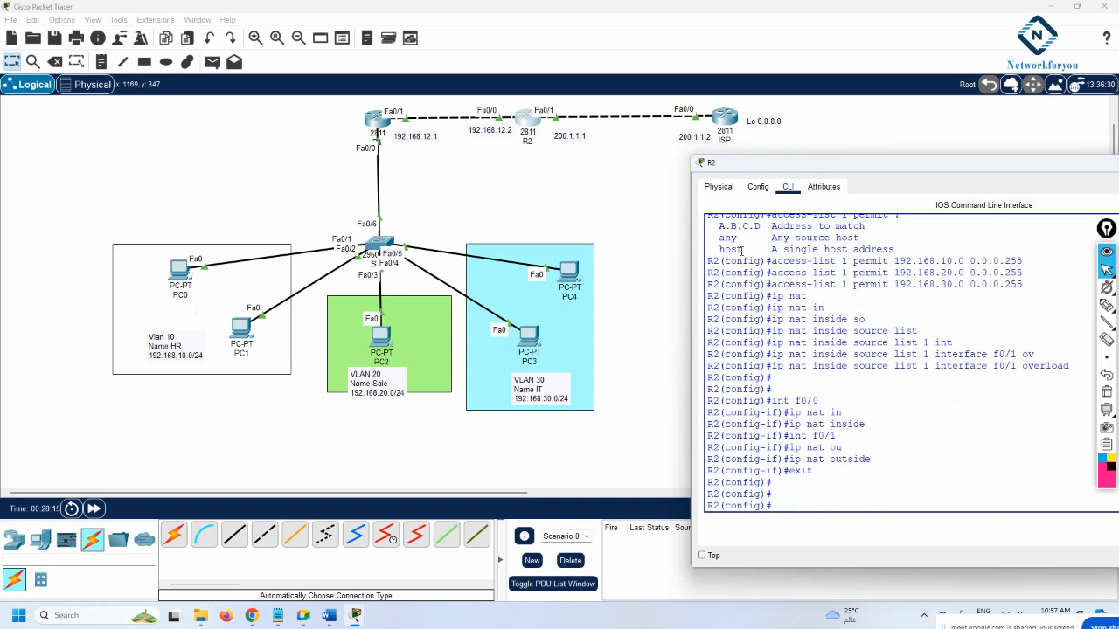
pyautogui.write('exit')
pyautogui.press('Return')
pyautogui.write('wr')
pyautogui.press('Return')
pyautogui.press('Return')
pyautogui.press('Return')
pyautogui.press('Return')
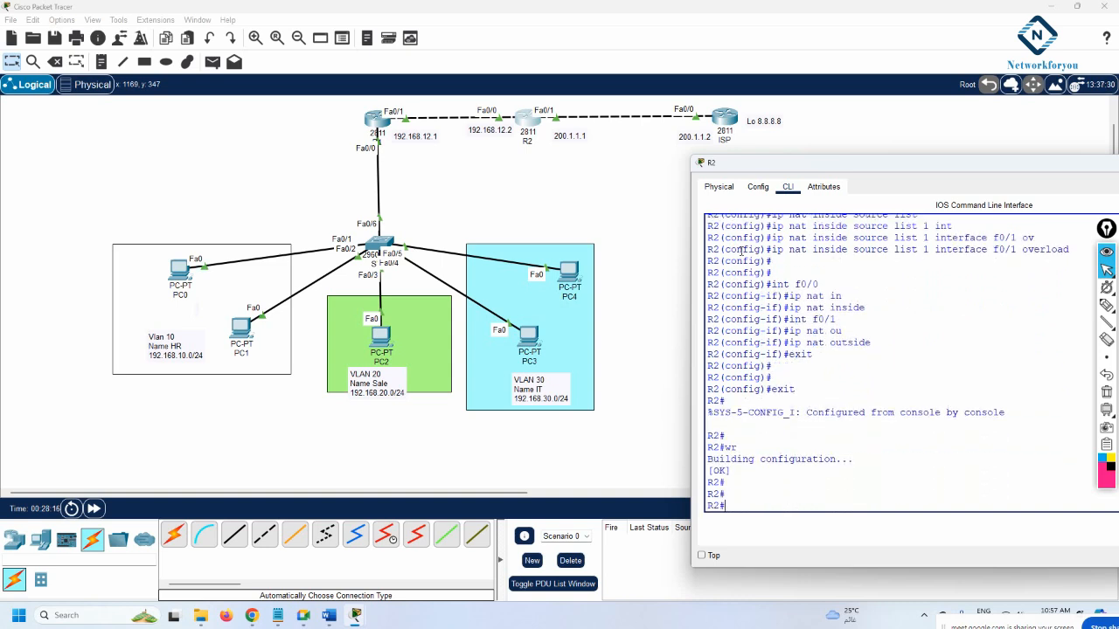
pyautogui.click(178, 271)
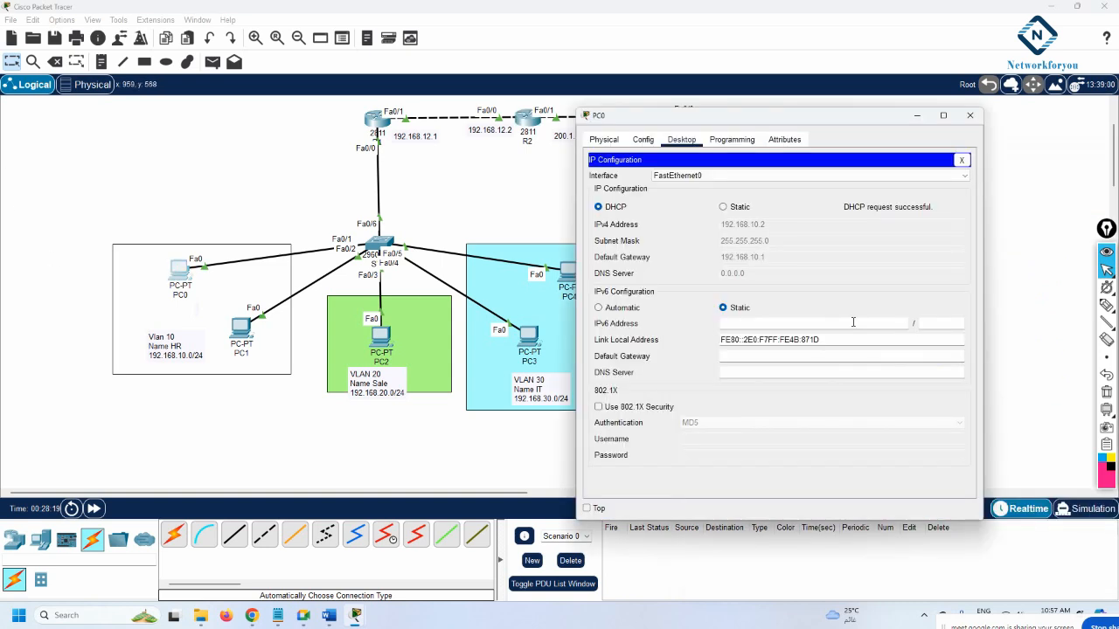
# Ping 8.8.8.8 from PC0's Command Prompt, get 3 of 4 replies, then close PC0
pyautogui.click(962, 159)
pyautogui.click(854, 198)
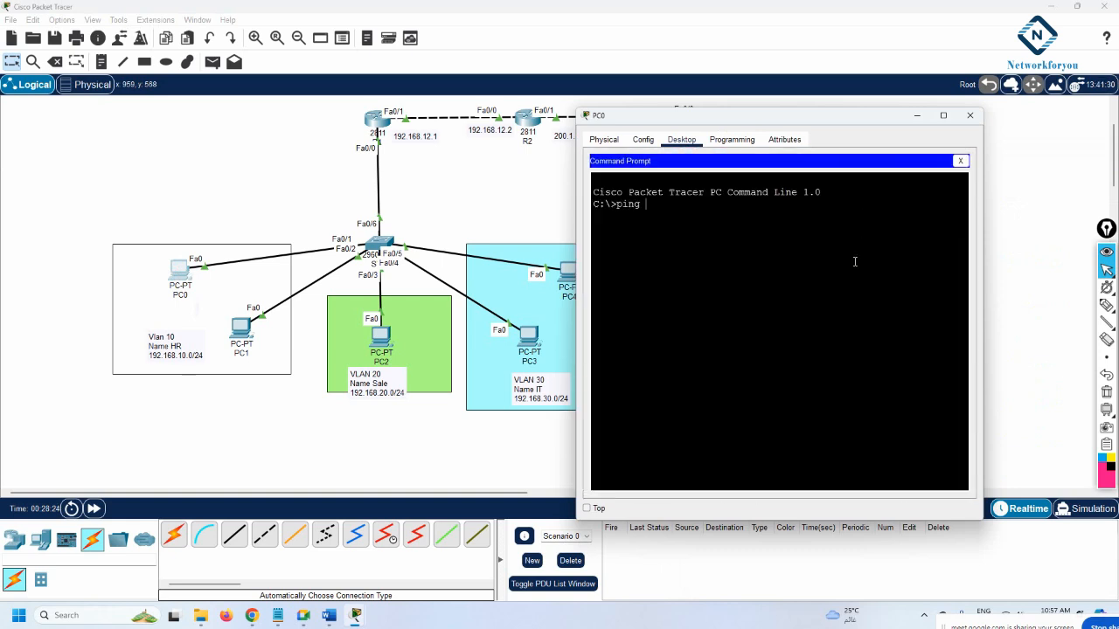
pyautogui.write('ping 8.8.8.8')
pyautogui.press('Return')
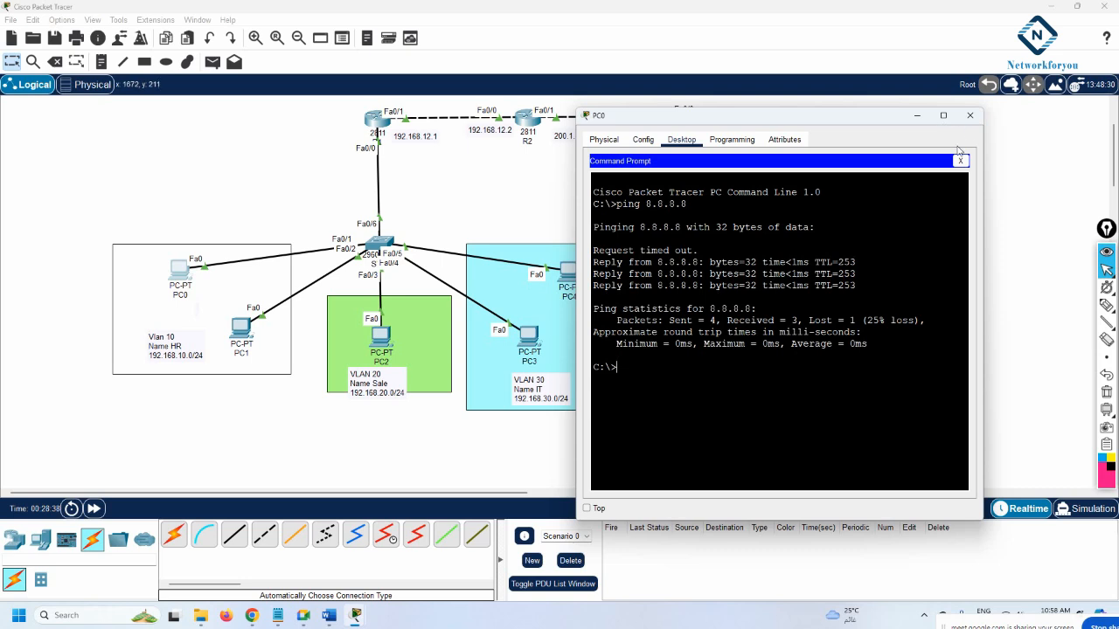
pyautogui.click(969, 116)
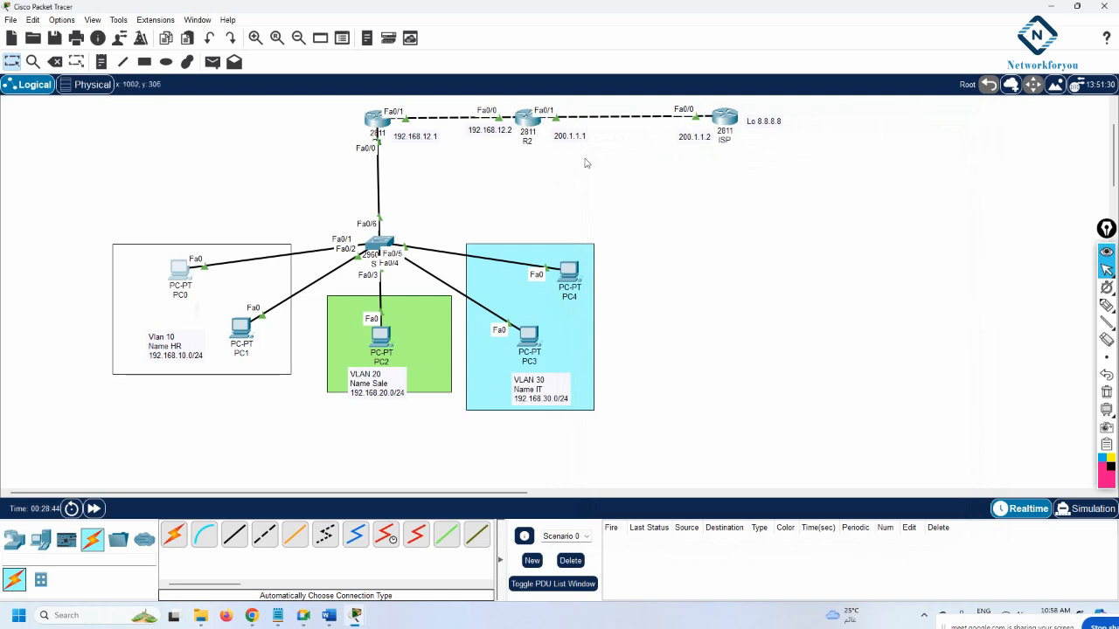
pyautogui.click(1108, 307)
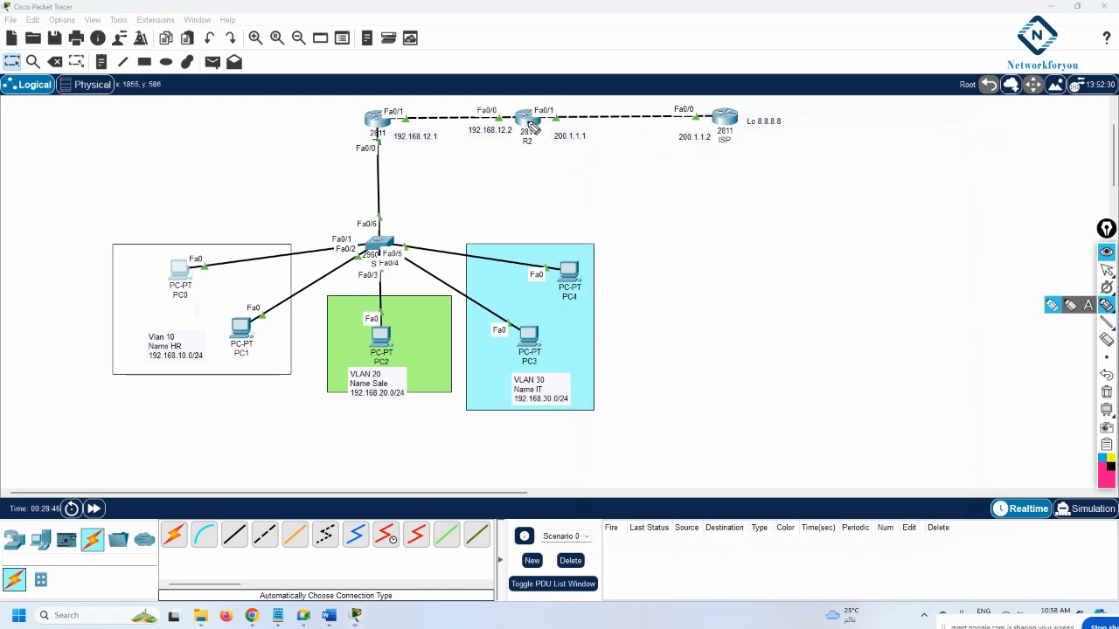
pyautogui.moveTo(524, 122)
pyautogui.mouseDown()
pyautogui.moveTo(535, 209)
pyautogui.moveTo(541, 175)
pyautogui.moveTo(503, 178)
pyautogui.moveTo(500, 229)
pyautogui.moveTo(511, 238)
pyautogui.moveTo(551, 221)
pyautogui.mouseUp()
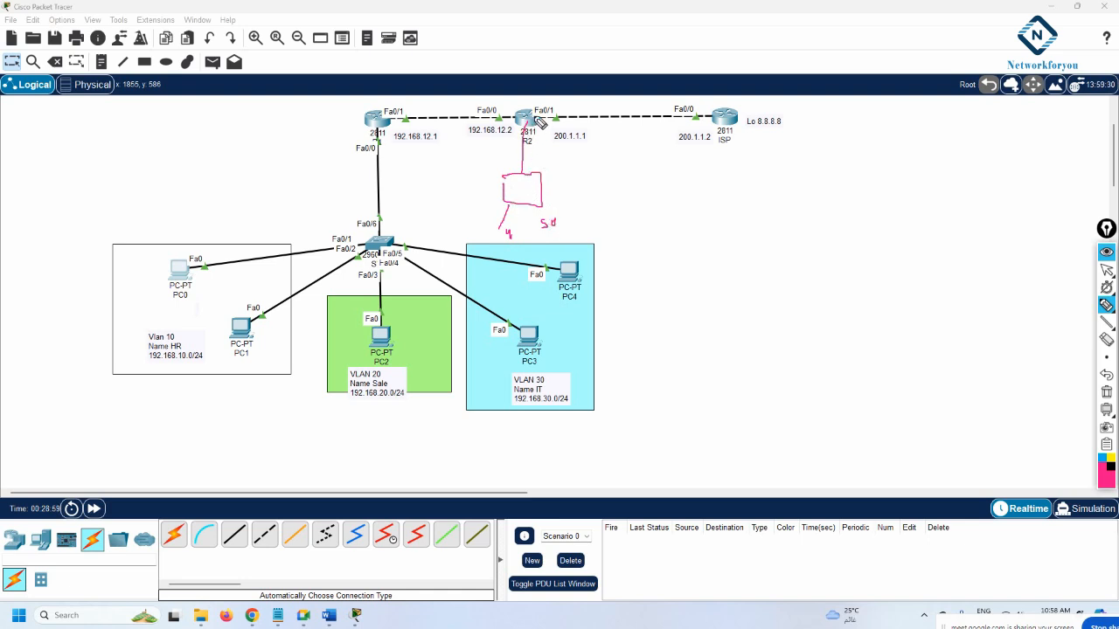
pyautogui.click(1105, 305)
pyautogui.moveTo(706, 258); pyautogui.dragTo(762, 252)
pyautogui.moveTo(834, 233)
pyautogui.mouseDown()
pyautogui.moveTo(868, 242)
pyautogui.moveTo(935, 227)
pyautogui.moveTo(918, 252)
pyautogui.moveTo(942, 251)
pyautogui.moveTo(912, 290)
pyautogui.moveTo(935, 280)
pyautogui.mouseUp()
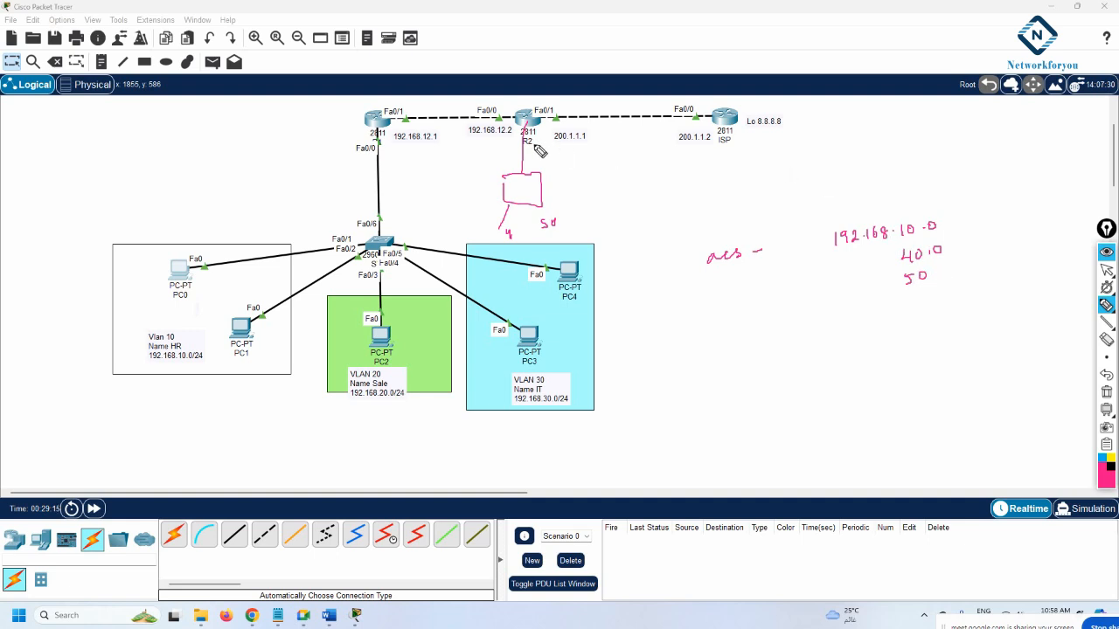
pyautogui.moveTo(544, 136)
pyautogui.mouseDown()
pyautogui.moveTo(519, 152)
pyautogui.moveTo(529, 129)
pyautogui.mouseUp()
pyautogui.click(1107, 394)
# Reopen R2's CLI and scroll back up to its earlier access-list help output
pyautogui.click(1106, 270)
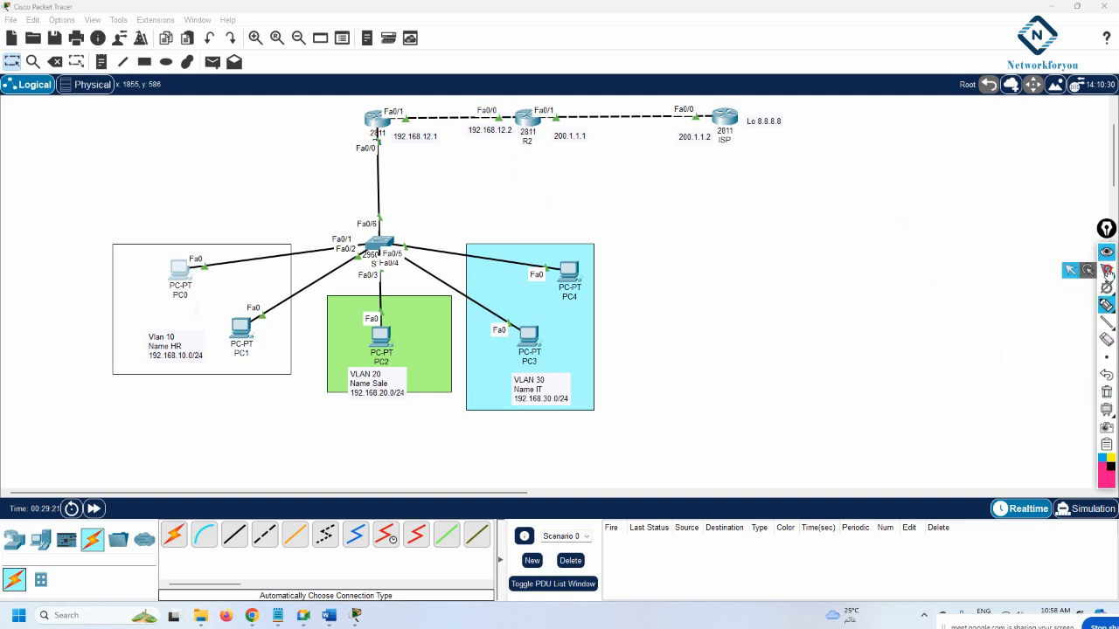
pyautogui.click(526, 120)
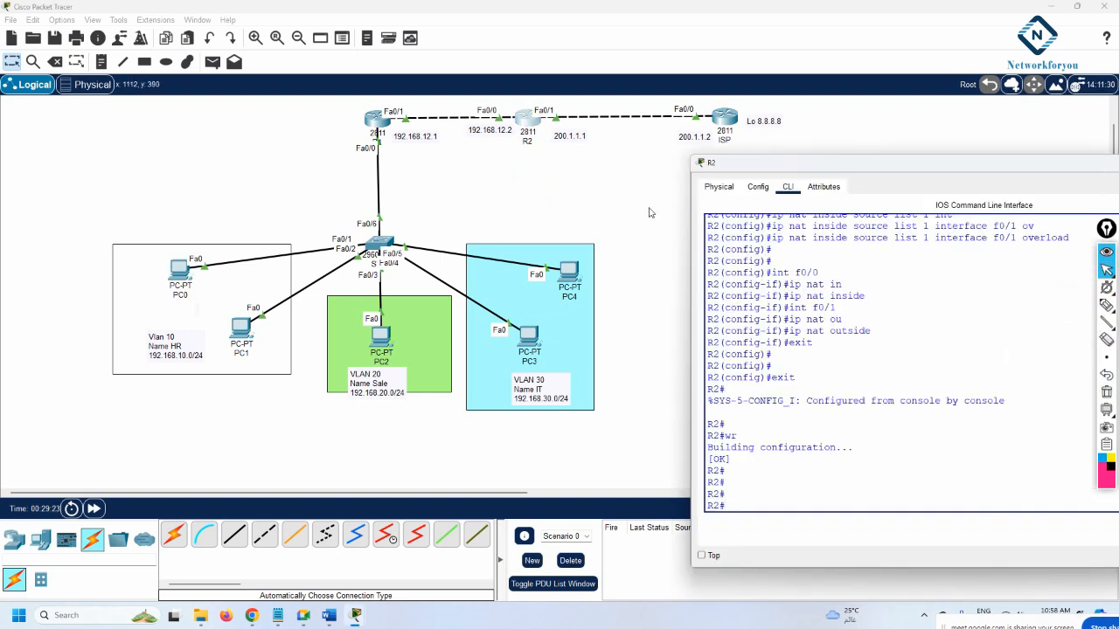
pyautogui.moveTo(779, 129); pyautogui.dragTo(649, 171)
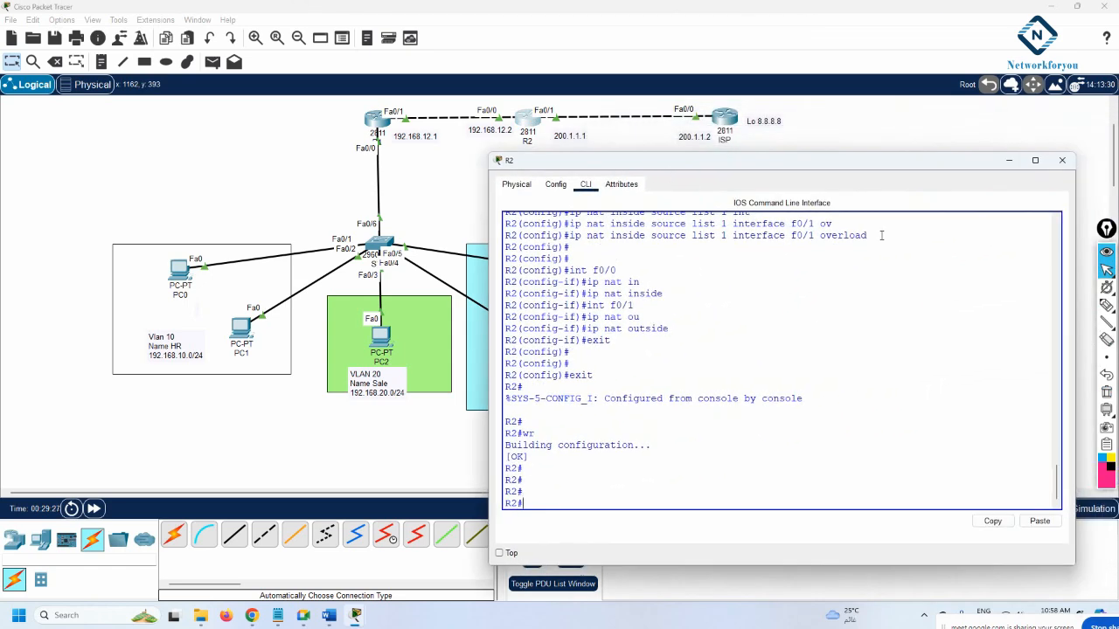
pyautogui.moveTo(1053, 489); pyautogui.dragTo(1048, 431)
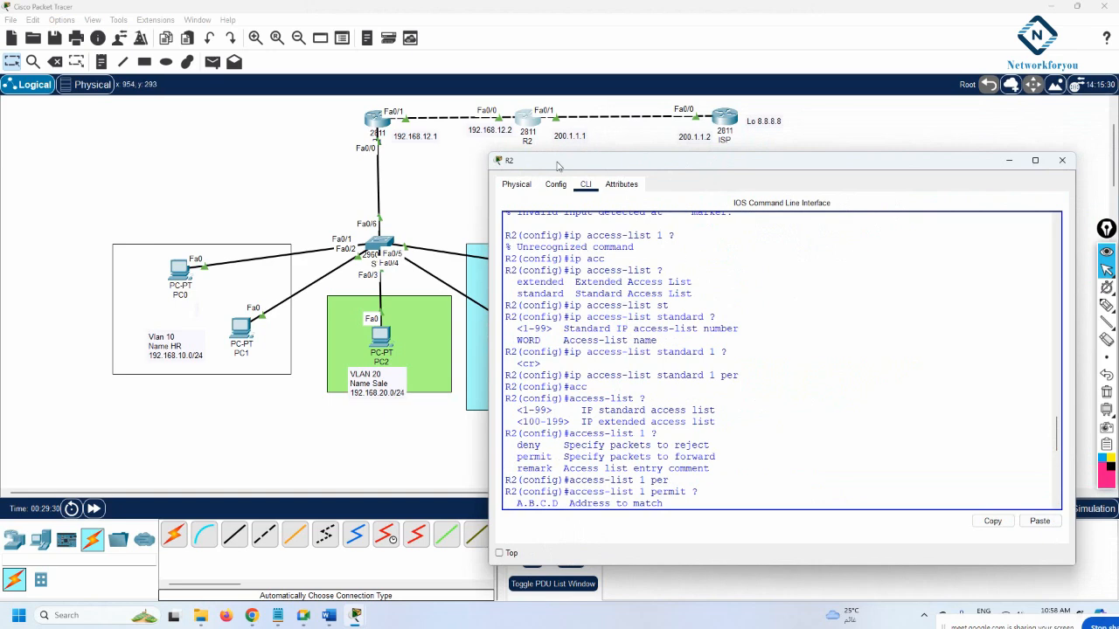
pyautogui.moveTo(559, 162); pyautogui.dragTo(682, 139)
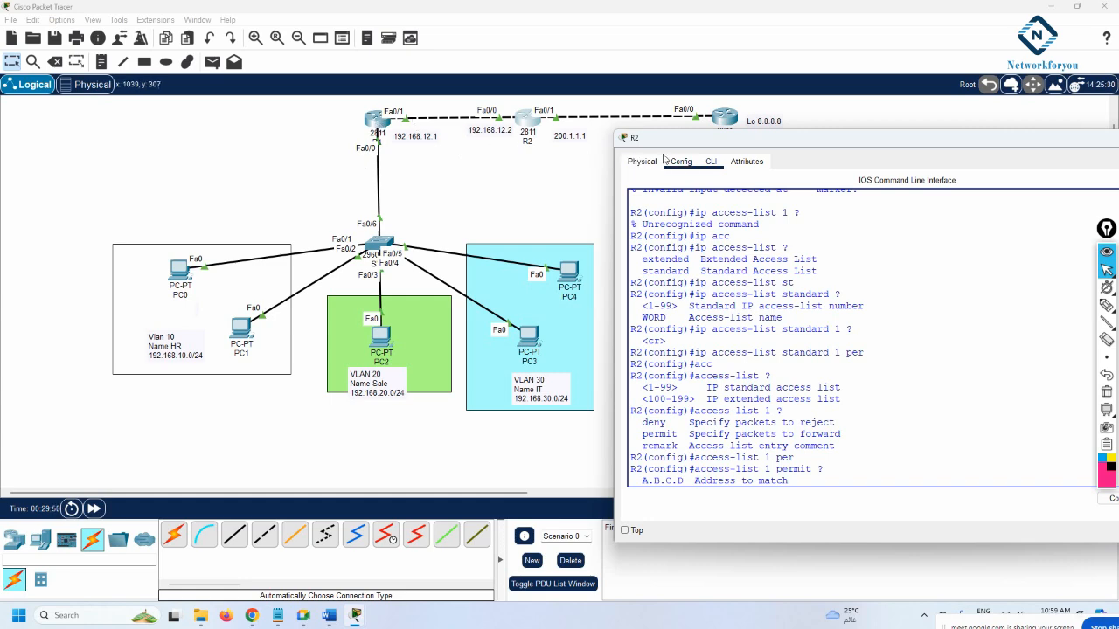
# Widen R1's CLI, scroll back through its OSPF and DHCP pool setup, then close it
pyautogui.click(381, 127)
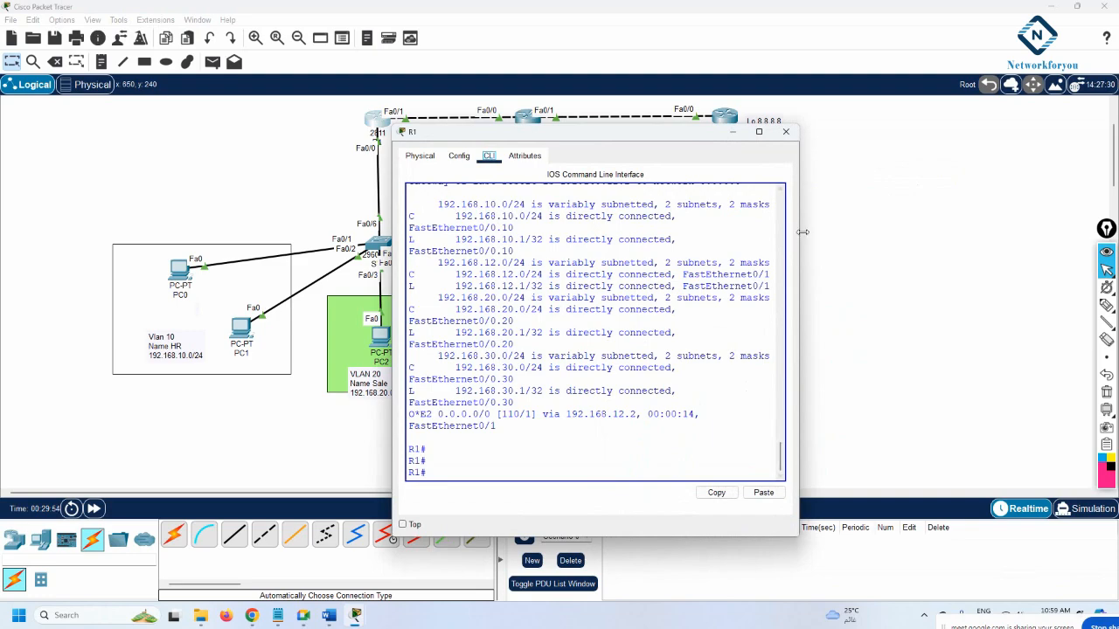
pyautogui.moveTo(797, 236); pyautogui.dragTo(997, 289)
pyautogui.moveTo(977, 455); pyautogui.dragTo(965, 262)
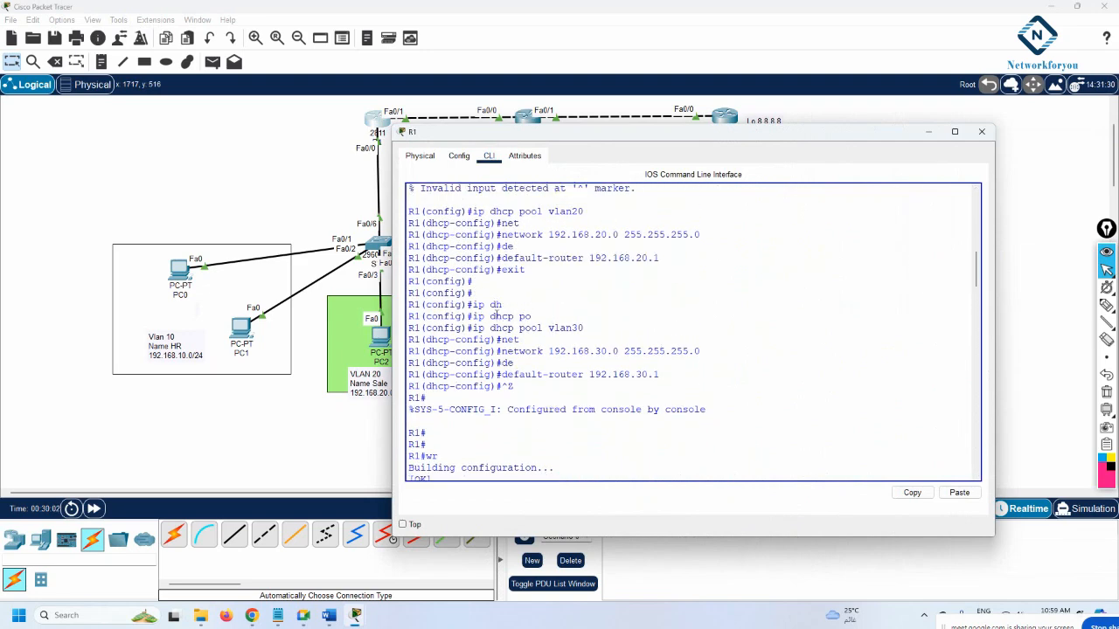
pyautogui.click(980, 131)
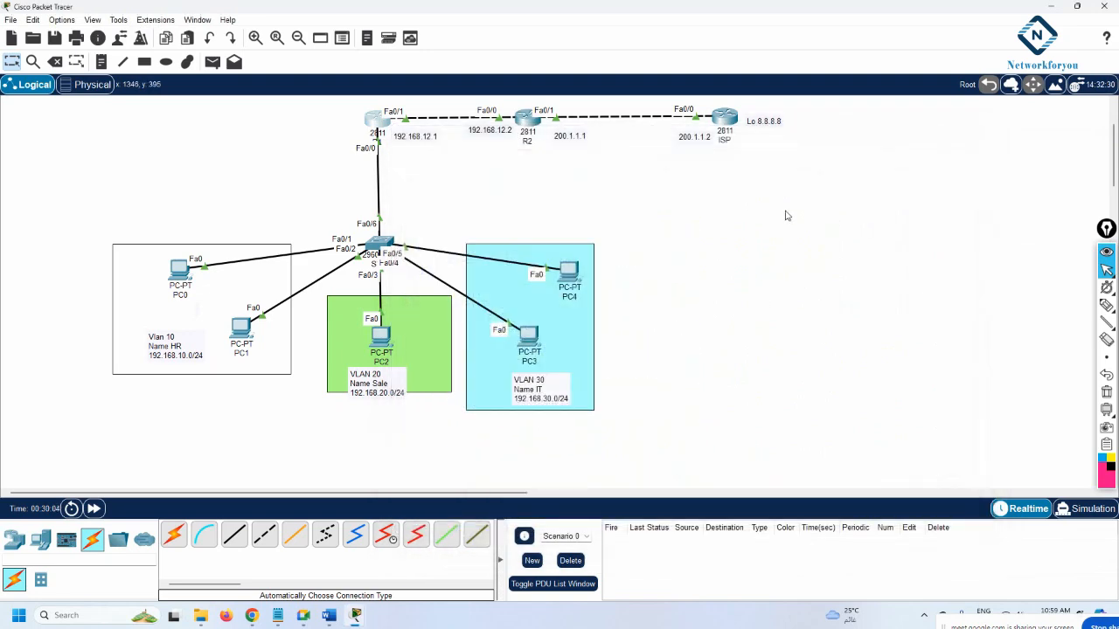
# Reopen R2's CLI and highlight its access-list 1 permit entries, including 192.168.30.0
pyautogui.click(528, 122)
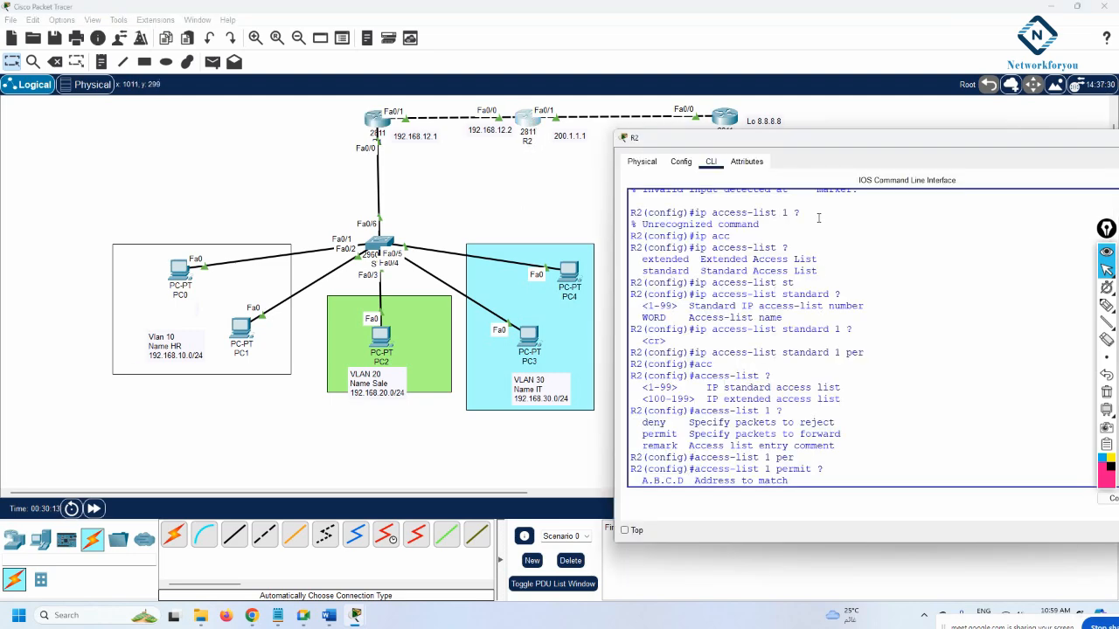
pyautogui.moveTo(808, 148); pyautogui.dragTo(646, 139)
pyautogui.moveTo(1018, 395); pyautogui.dragTo(1017, 420)
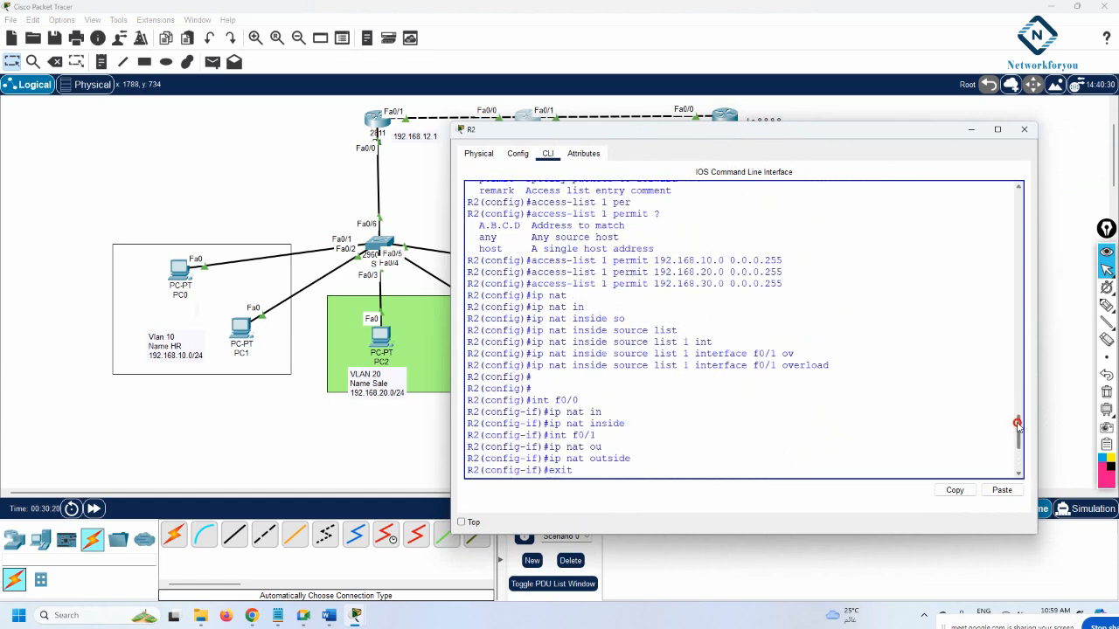
pyautogui.moveTo(531, 283); pyautogui.dragTo(651, 282)
pyautogui.click(703, 284)
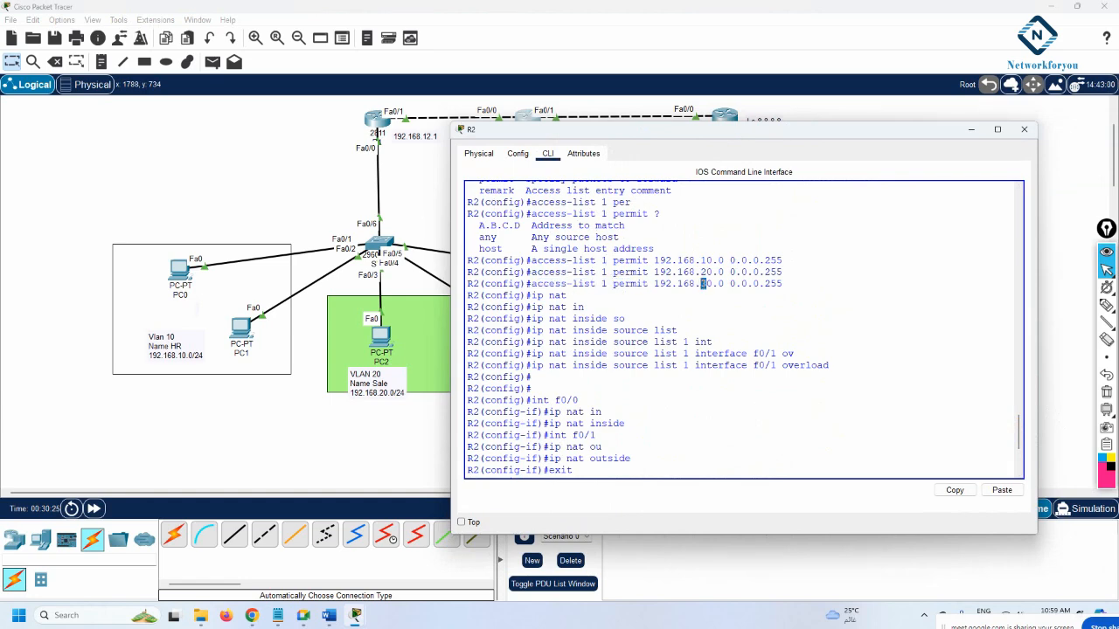
pyautogui.doubleClick(704, 284)
# Compare the notes' access-list 1 lines for 10, 20, 30 and the ip nat lines
pyautogui.click(277, 615)
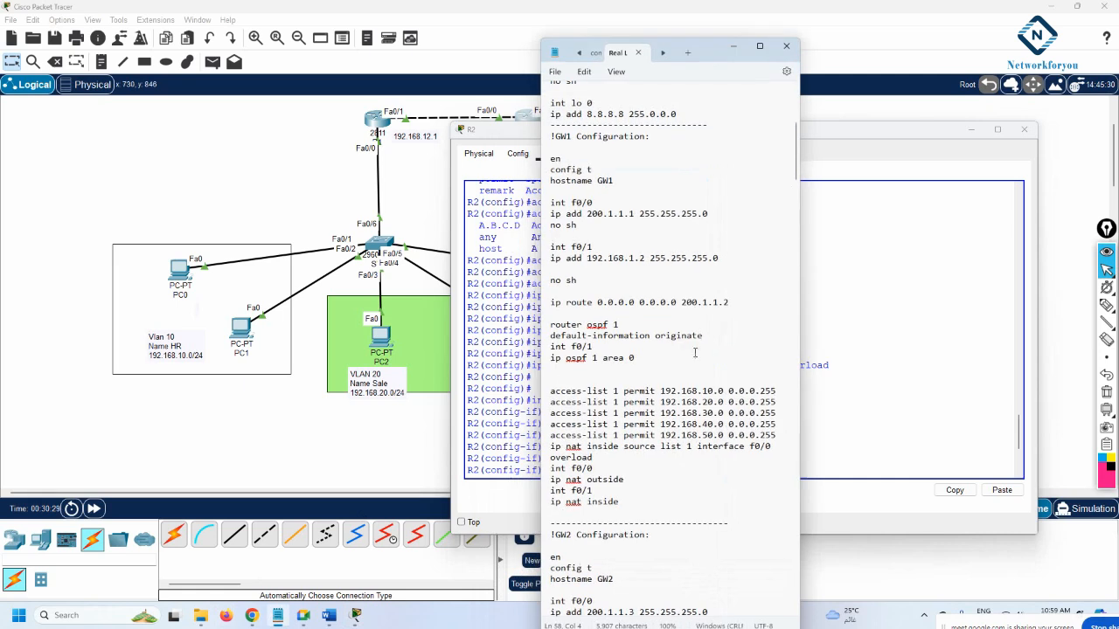
pyautogui.doubleClick(706, 392)
pyautogui.doubleClick(707, 402)
pyautogui.doubleClick(707, 412)
pyautogui.click(701, 436)
pyautogui.moveTo(776, 435); pyautogui.dragTo(553, 395)
pyautogui.click(706, 436)
pyautogui.moveTo(618, 503); pyautogui.dragTo(550, 381)
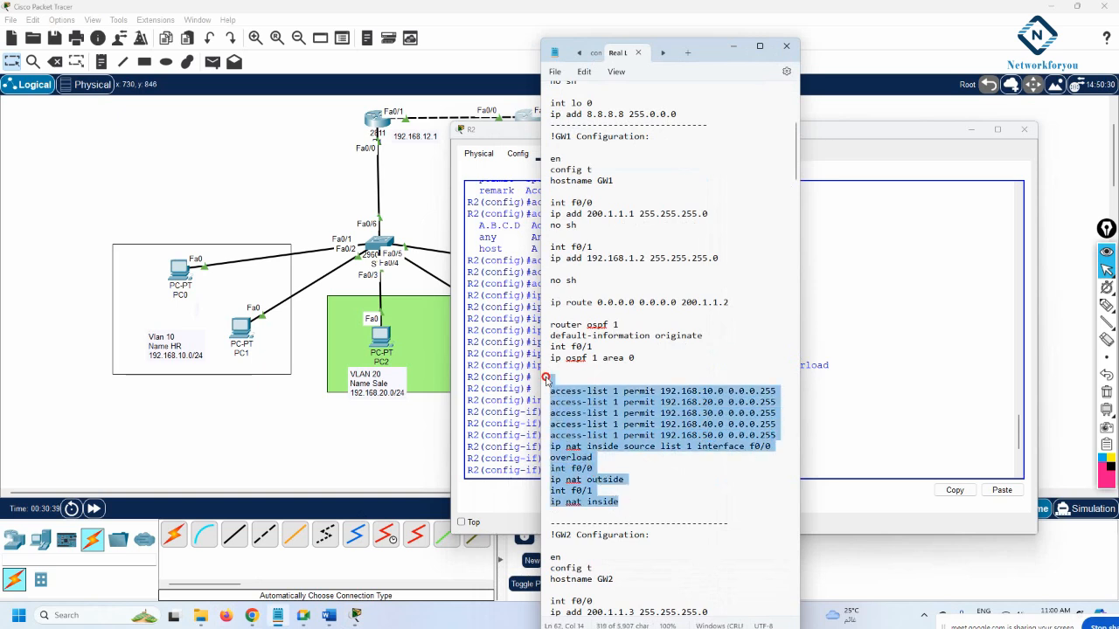
pyautogui.click(487, 182)
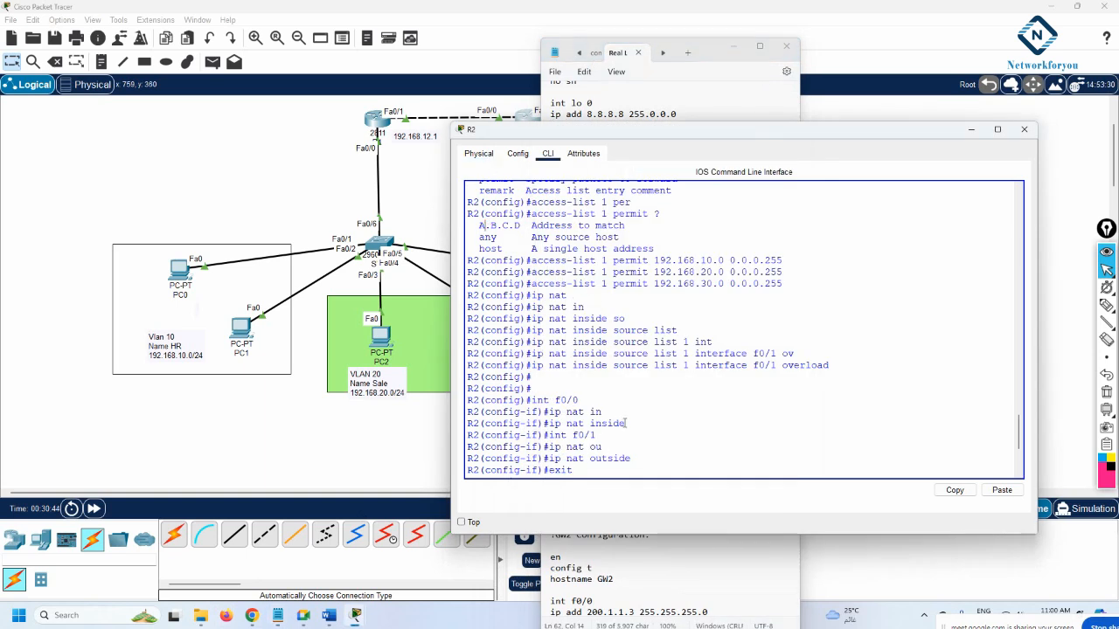
# Confirm R2's ip nat inside line, then minimize R2's window and the notes
pyautogui.moveTo(625, 423); pyautogui.dragTo(560, 400)
pyautogui.click(575, 399)
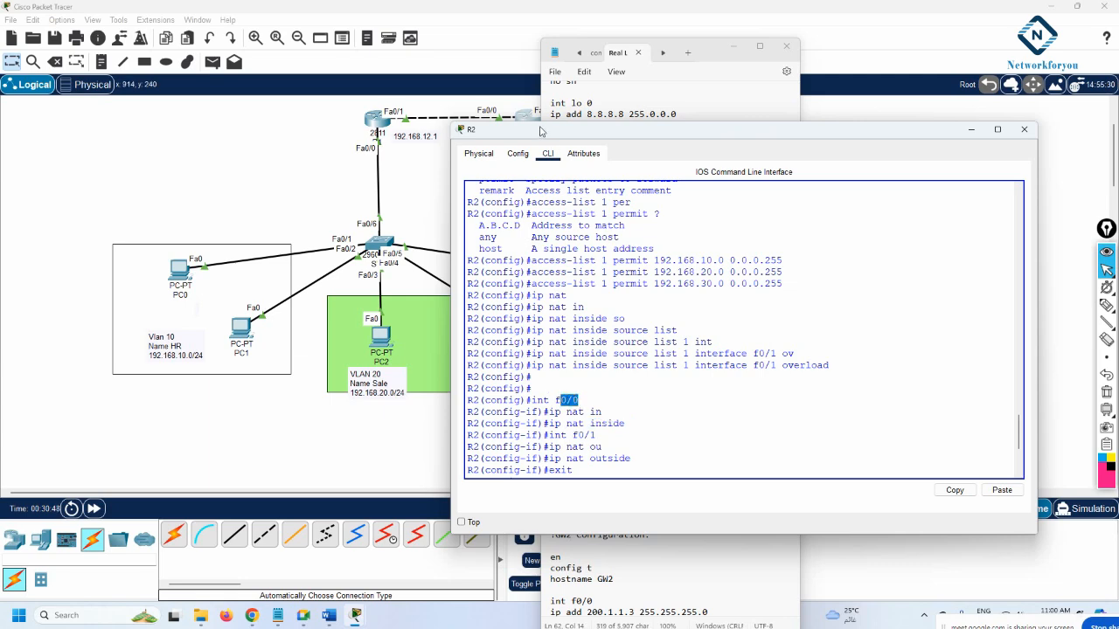
pyautogui.moveTo(540, 131); pyautogui.dragTo(602, 199)
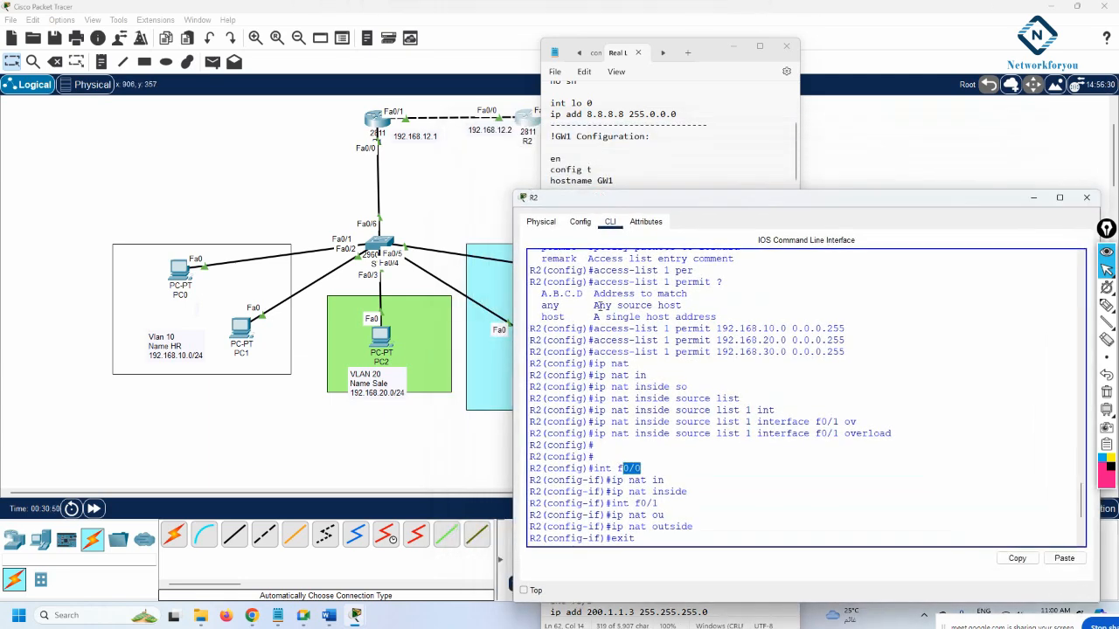
pyautogui.moveTo(691, 491); pyautogui.dragTo(666, 480)
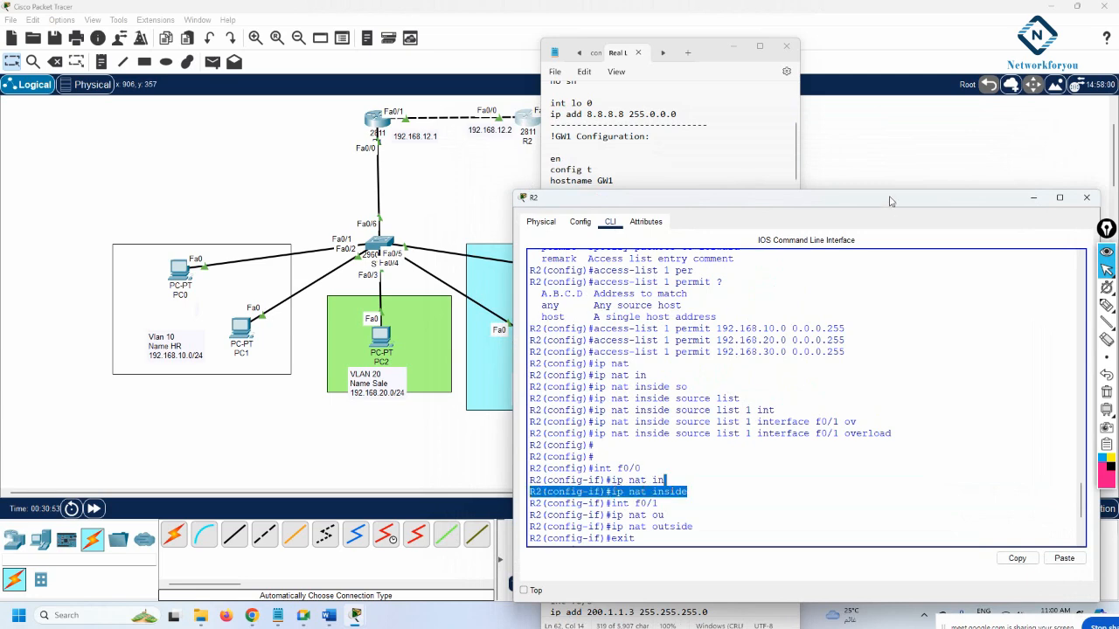
pyautogui.click(1034, 199)
pyautogui.click(734, 47)
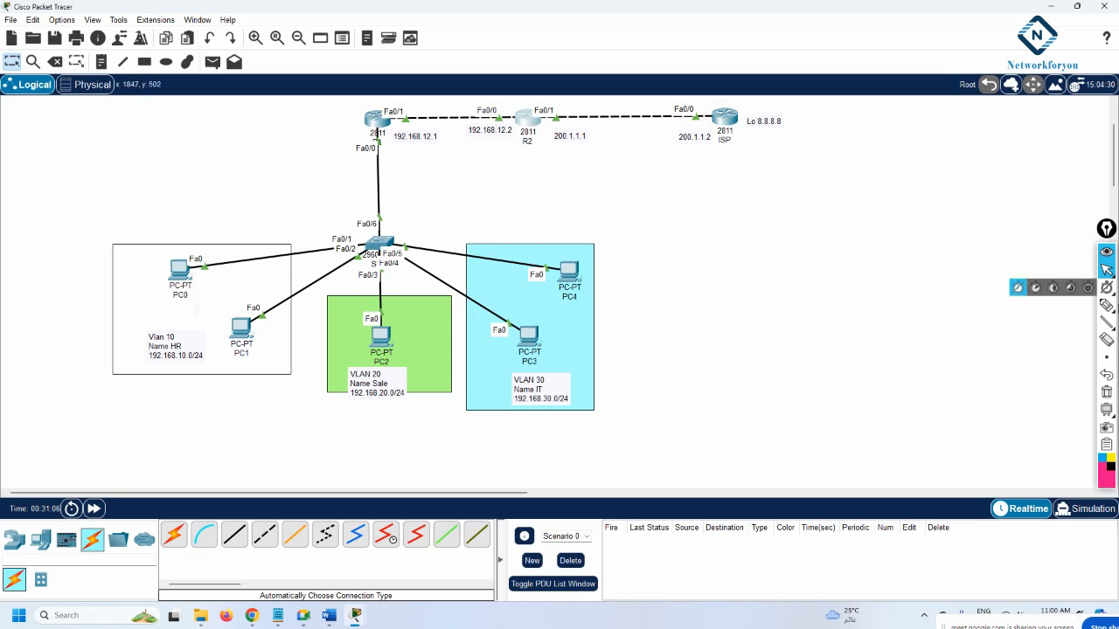
pyautogui.moveTo(1106, 363)
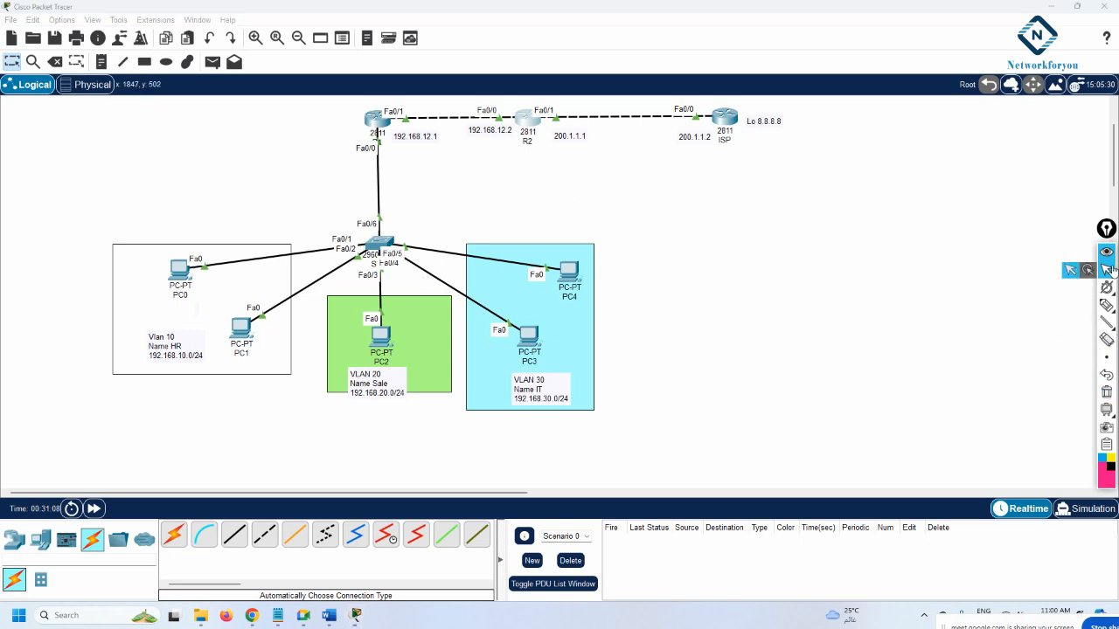